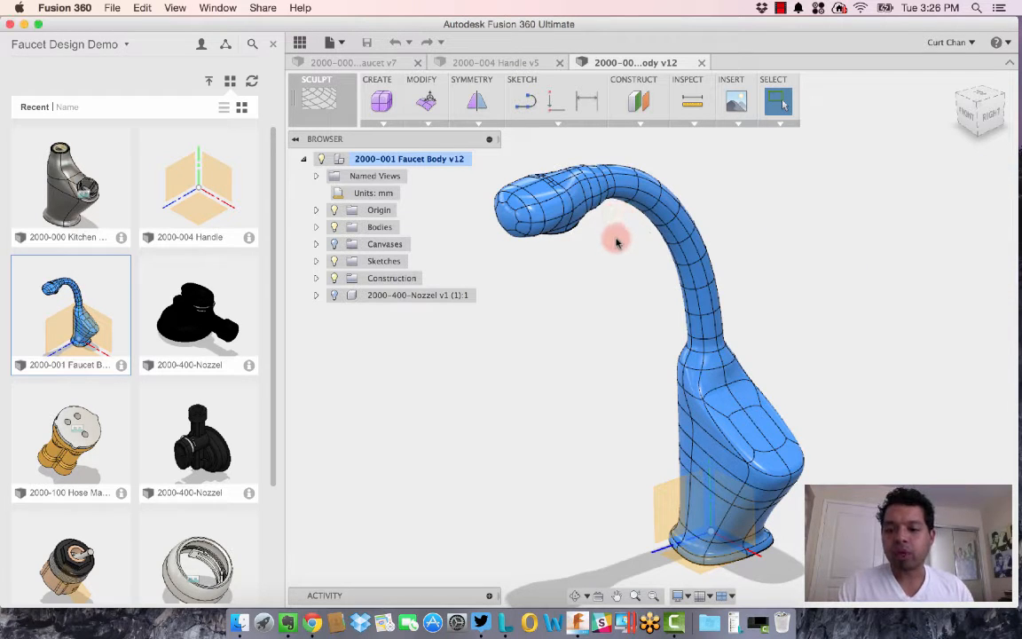
Insert the first 2000-400-Nozzel design from the Faucet Design Demo project into the open faucet body design
{"action": "middle_click_drag", "start_coordinate": [616, 240], "coordinate": [562, 274], "text": "shift"}
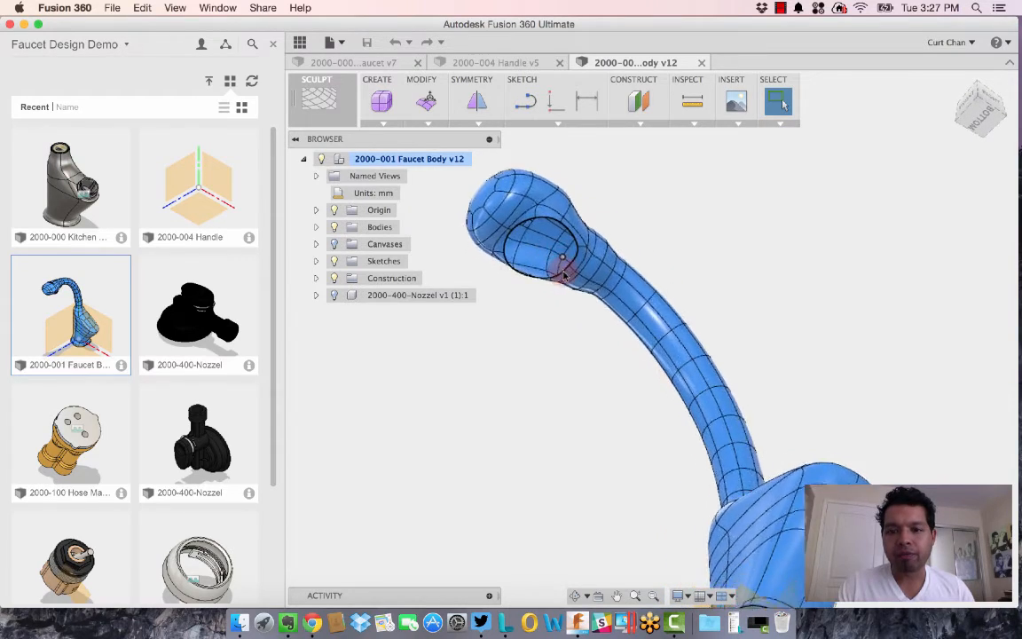
{"action": "scroll", "coordinate": [560, 266], "scroll_direction": "up", "scroll_amount": 5}
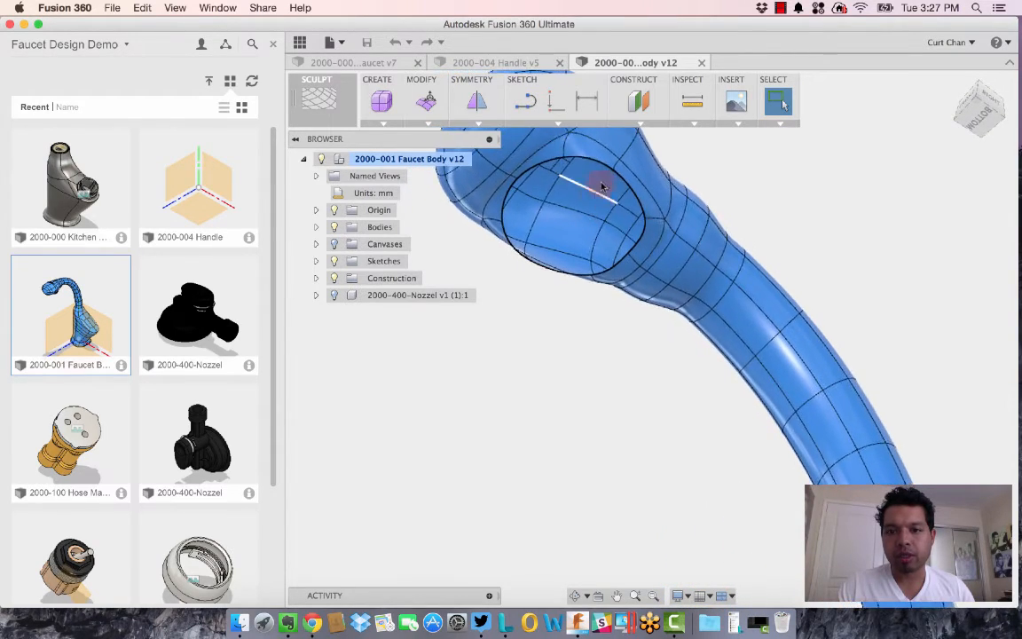
{"action": "middle_click_drag", "start_coordinate": [602, 185], "coordinate": [547, 256], "text": "shift"}
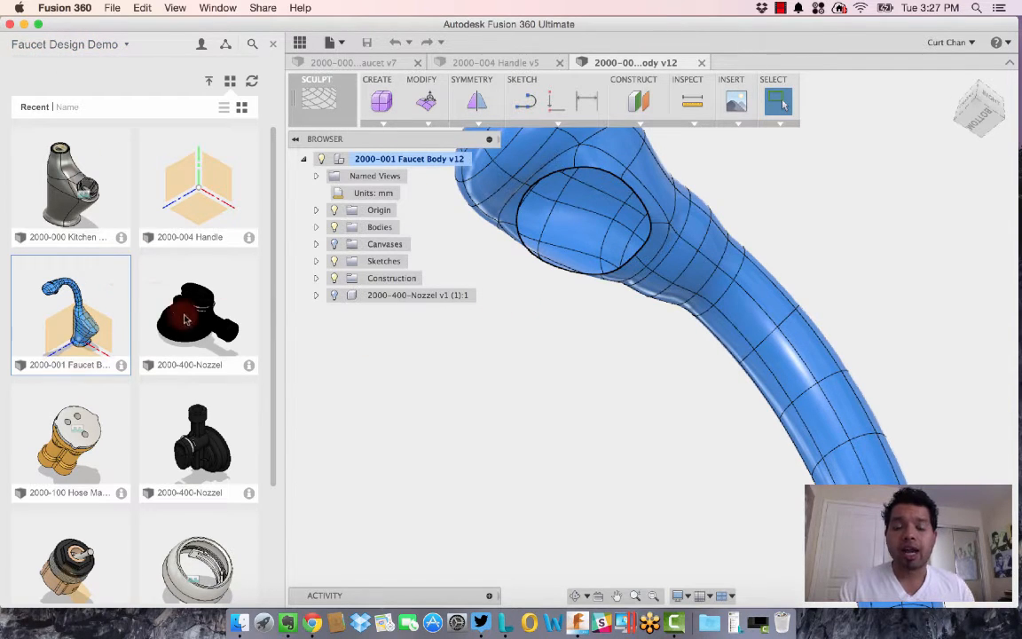
{"action": "scroll", "coordinate": [197, 349], "scroll_direction": "down", "scroll_amount": 4}
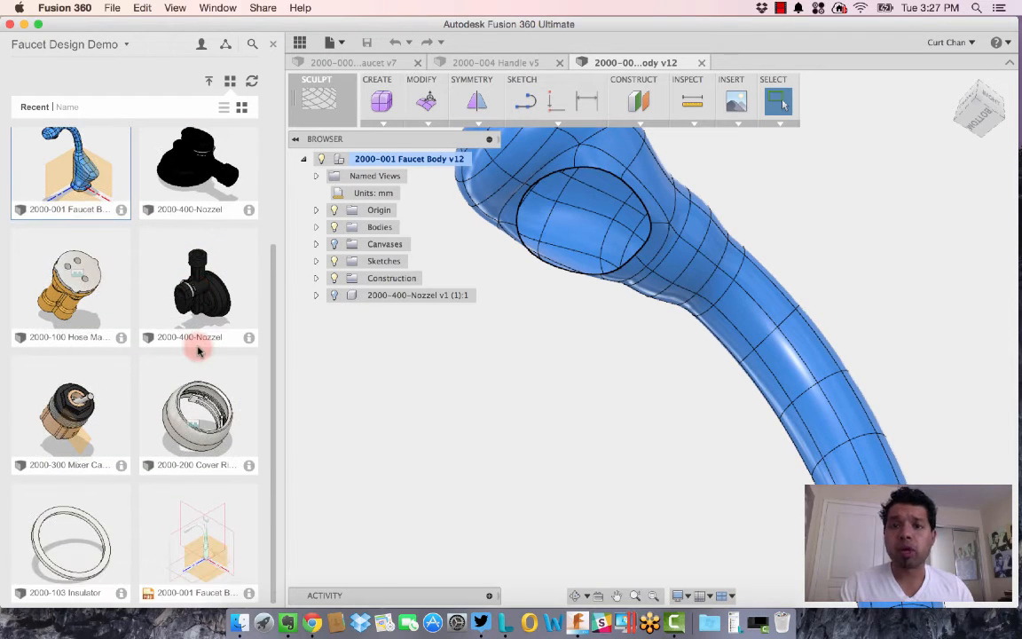
{"action": "scroll", "coordinate": [197, 350], "scroll_direction": "up", "scroll_amount": 4}
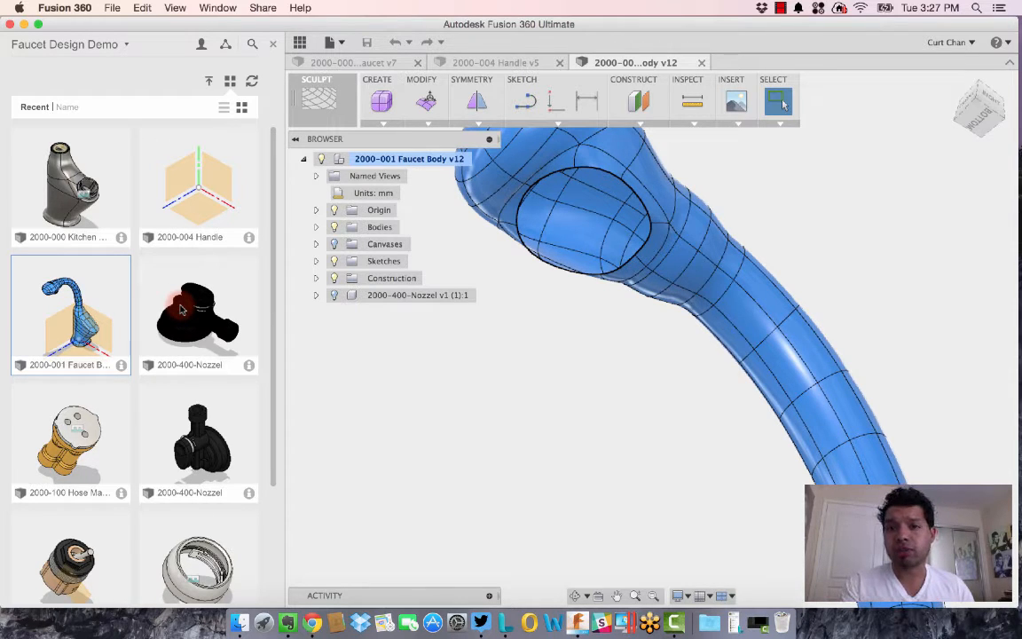
{"action": "right_click", "coordinate": [204, 302]}
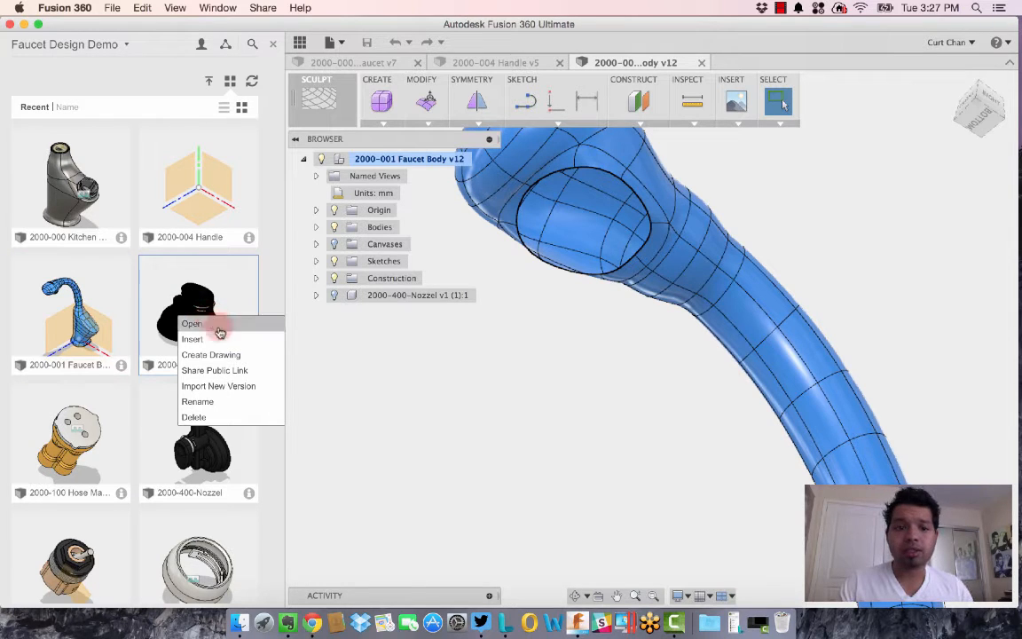
{"action": "left_click", "coordinate": [218, 341]}
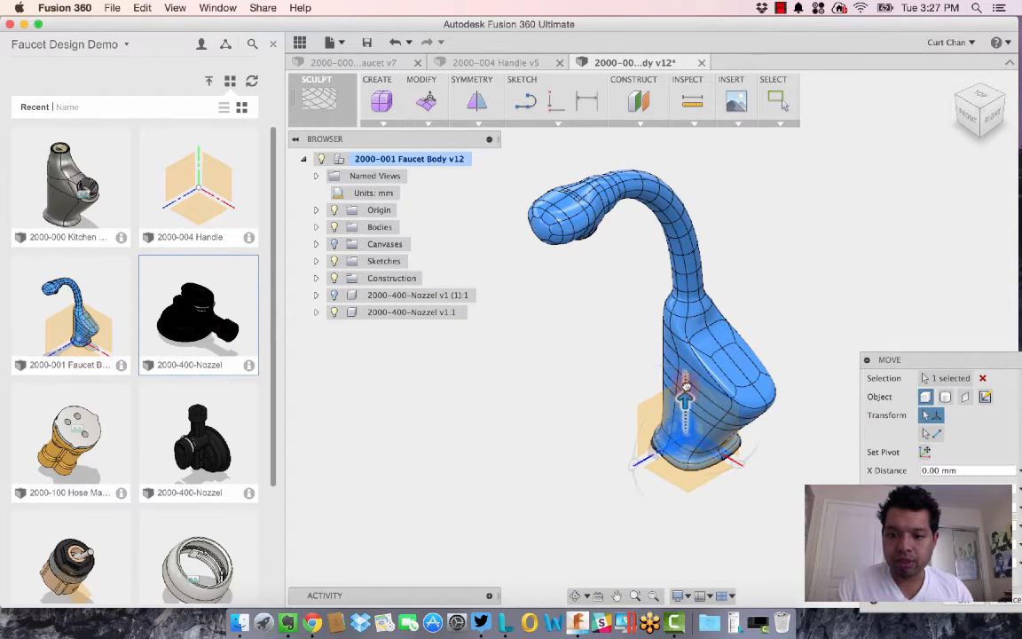
Position the inserted nozzle below the spout head by raising it, rotating it 90 degrees about the vertical axis and shifting it -133.46 mm in X
{"action": "left_click_drag", "start_coordinate": [685, 400], "coordinate": [704, 199]}
{"action": "left_click_drag", "start_coordinate": [738, 263], "coordinate": [754, 196]}
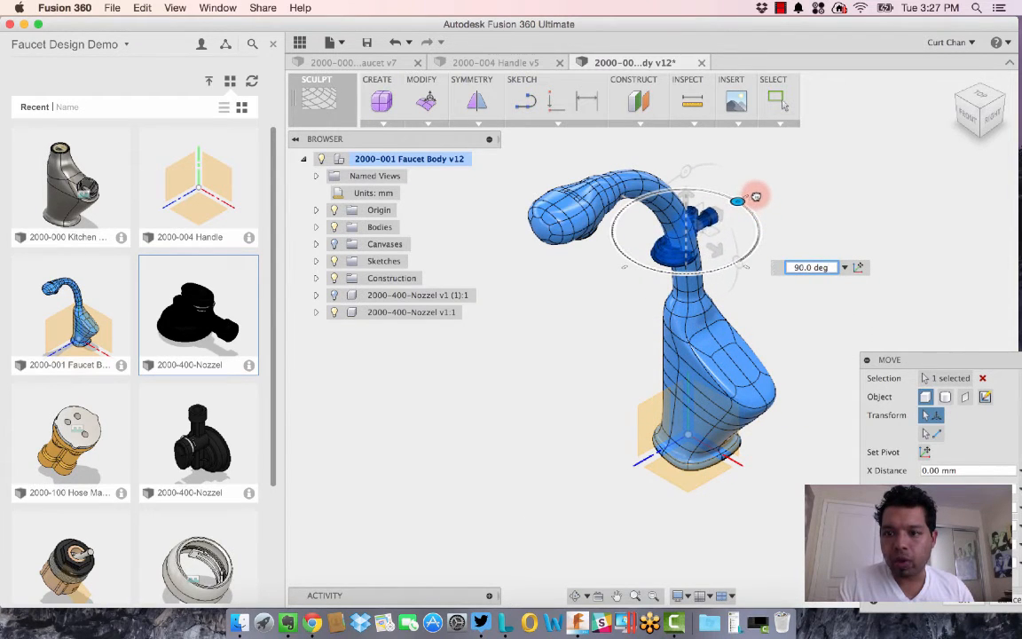
{"action": "left_click_drag", "start_coordinate": [701, 222], "coordinate": [613, 277]}
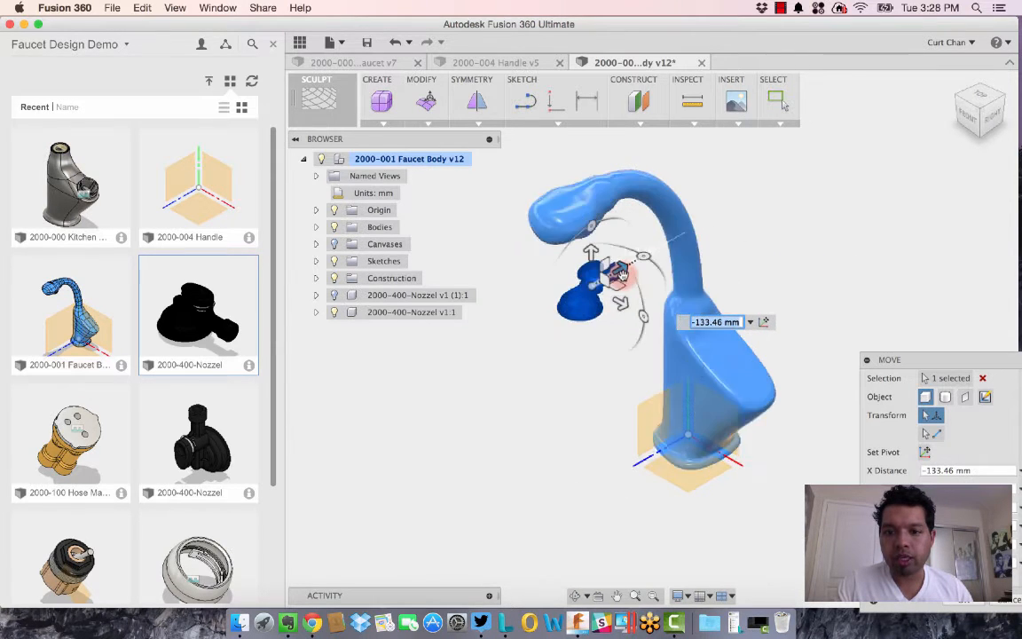
{"action": "middle_click_drag", "start_coordinate": [615, 273], "coordinate": [583, 270], "text": "shift"}
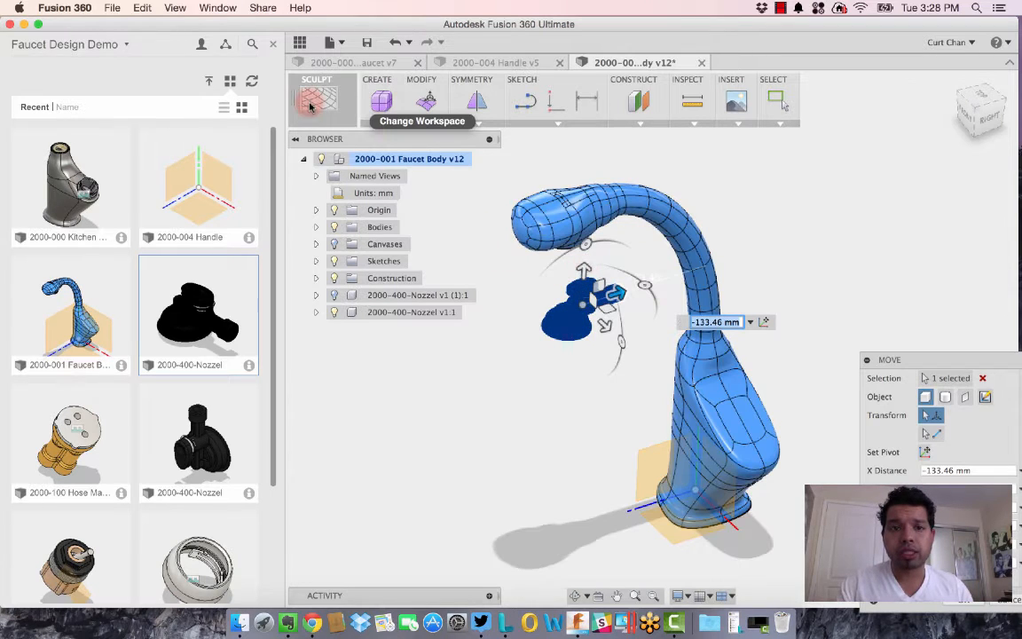
Hide the project's design list and split the canvas into multiple views
{"action": "left_click", "coordinate": [303, 42]}
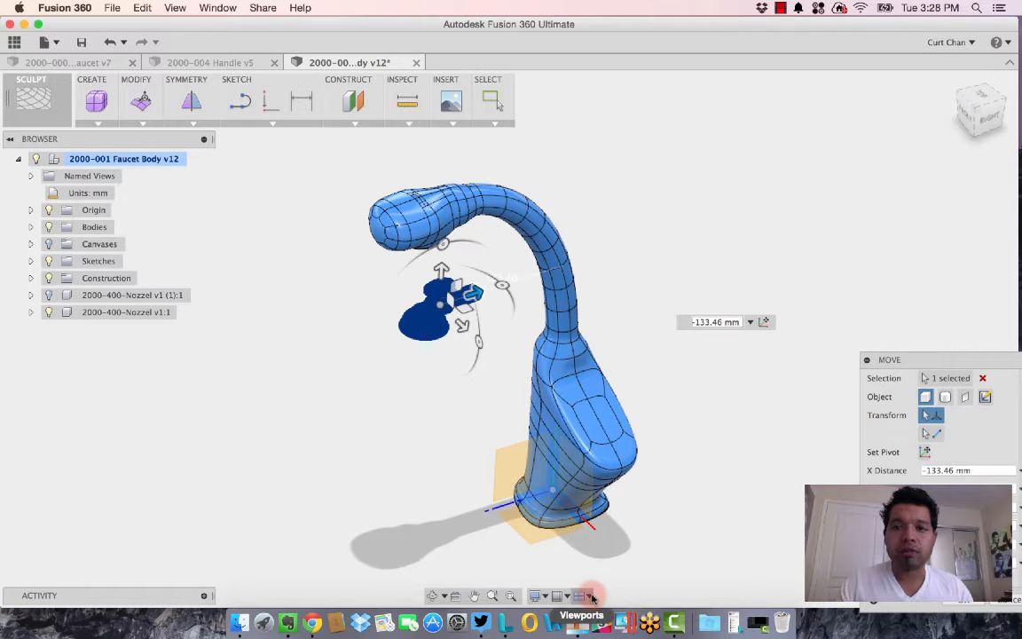
{"action": "left_click", "coordinate": [592, 596]}
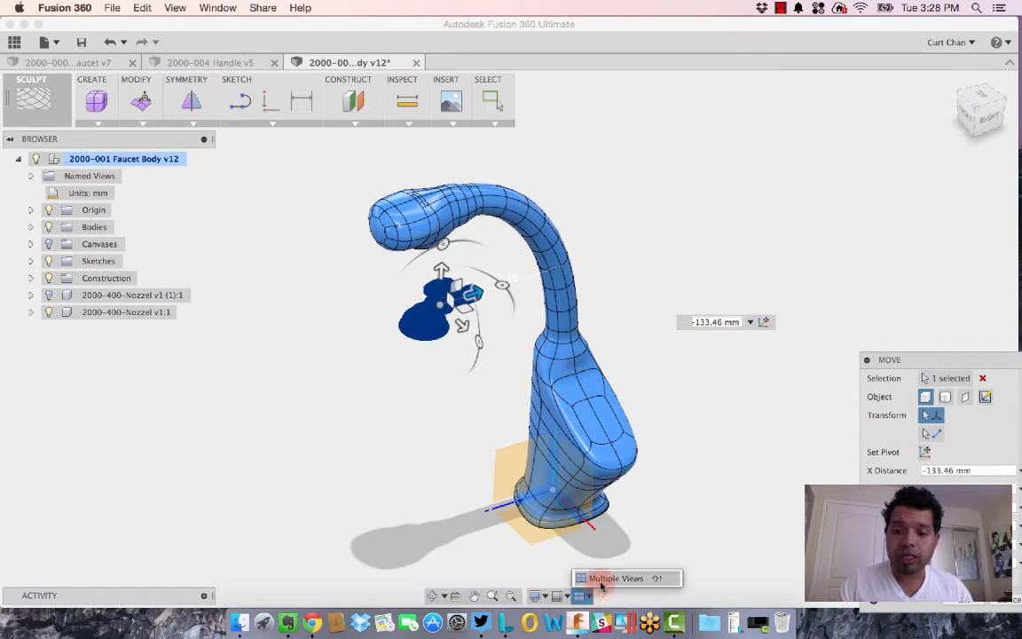
{"action": "left_click", "coordinate": [601, 581]}
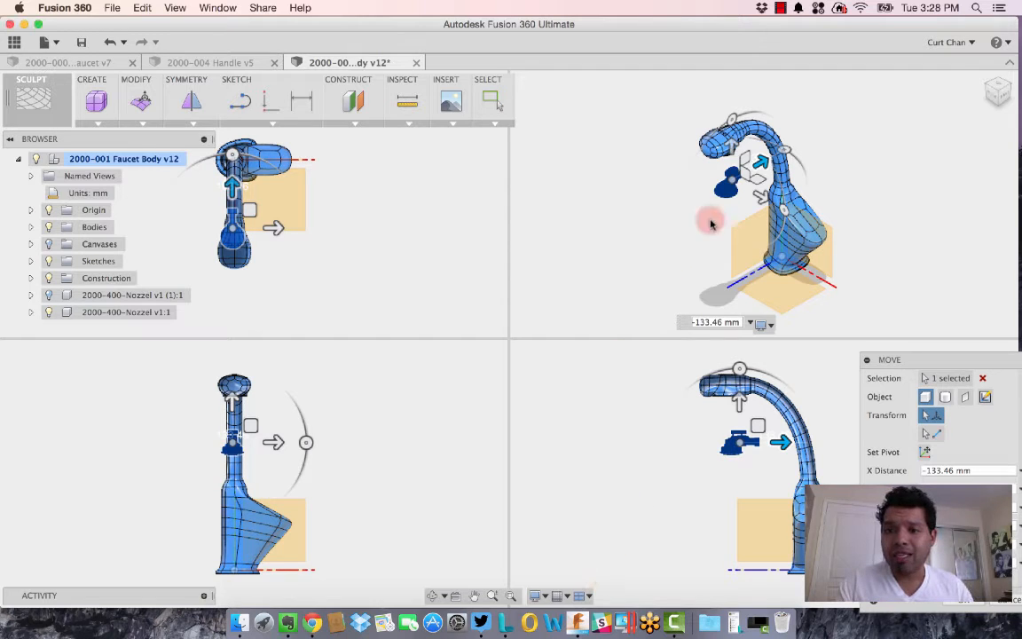
In the right side view, raise the nozzle into the spout head and shift it -22.037 mm in X
{"action": "scroll", "coordinate": [736, 156], "scroll_direction": "up", "scroll_amount": 2}
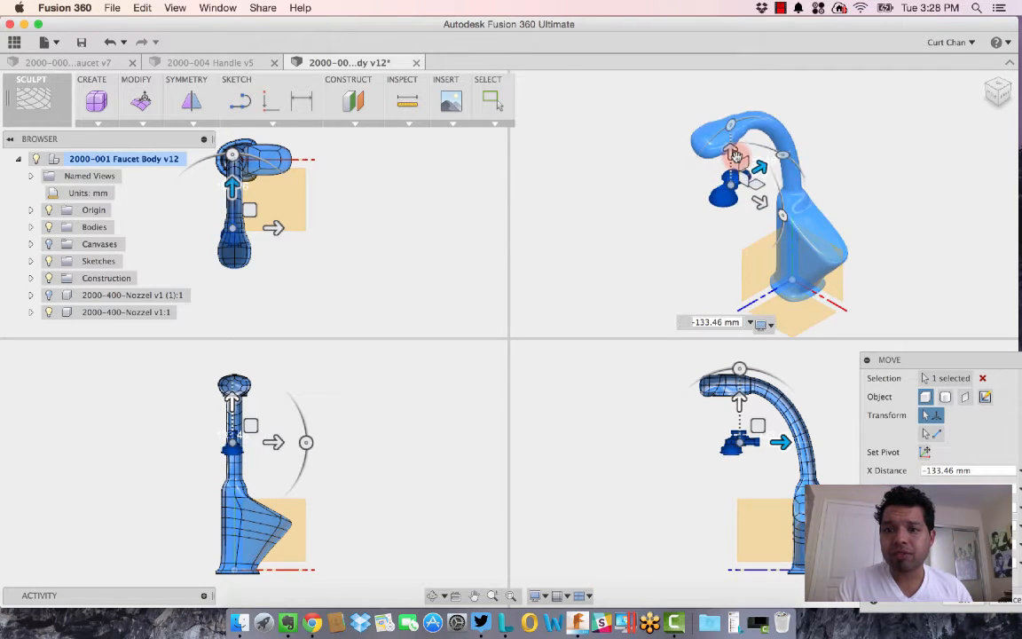
{"action": "scroll", "coordinate": [735, 156], "scroll_direction": "up", "scroll_amount": 3}
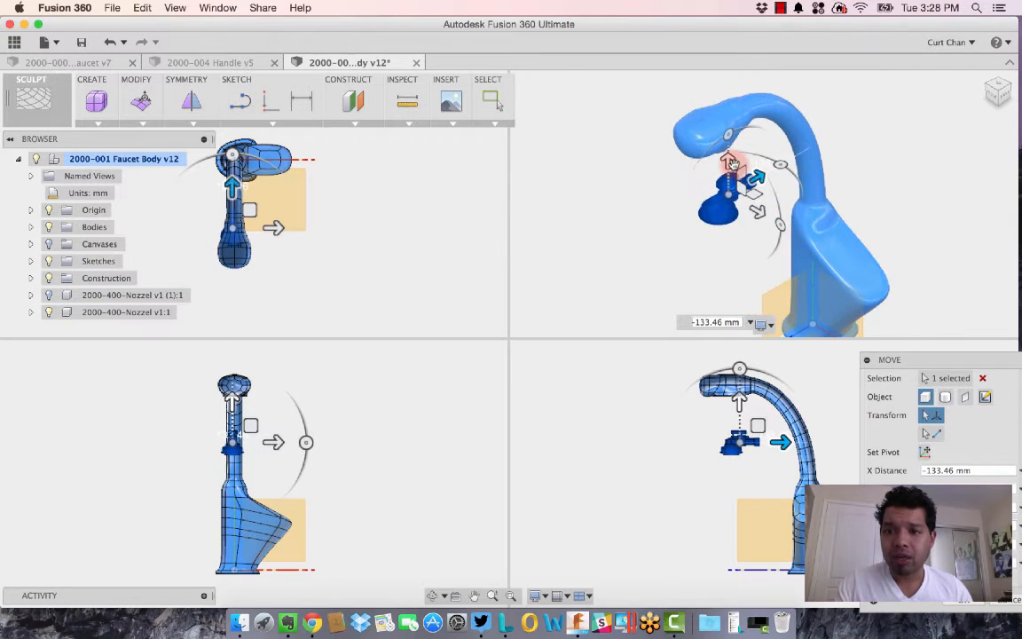
{"action": "scroll", "coordinate": [732, 162], "scroll_direction": "up", "scroll_amount": 3}
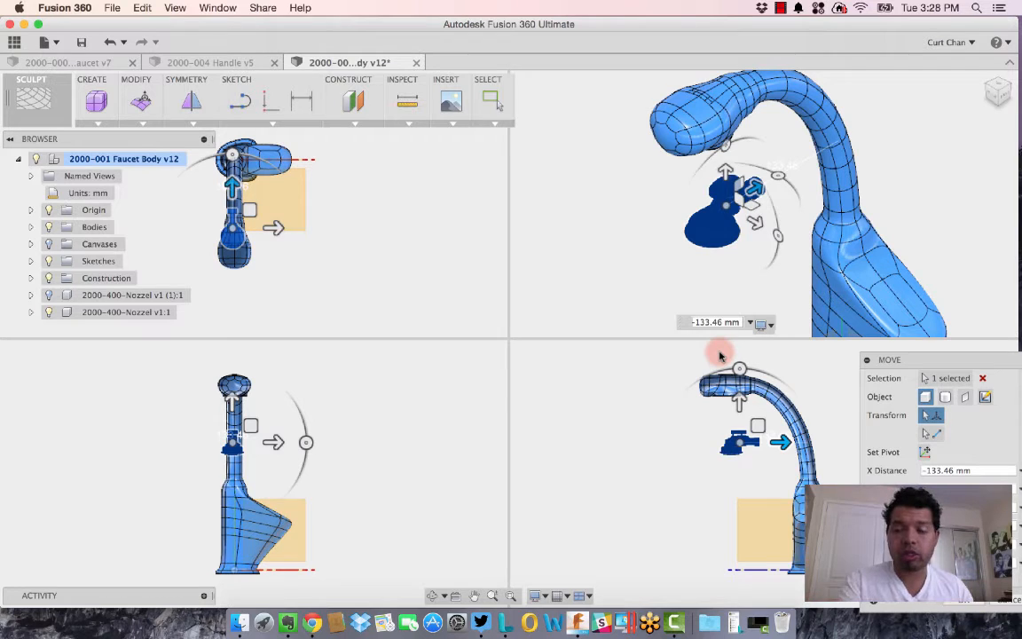
{"action": "left_click", "coordinate": [740, 413]}
{"action": "left_click_drag", "start_coordinate": [740, 413], "coordinate": [774, 396]}
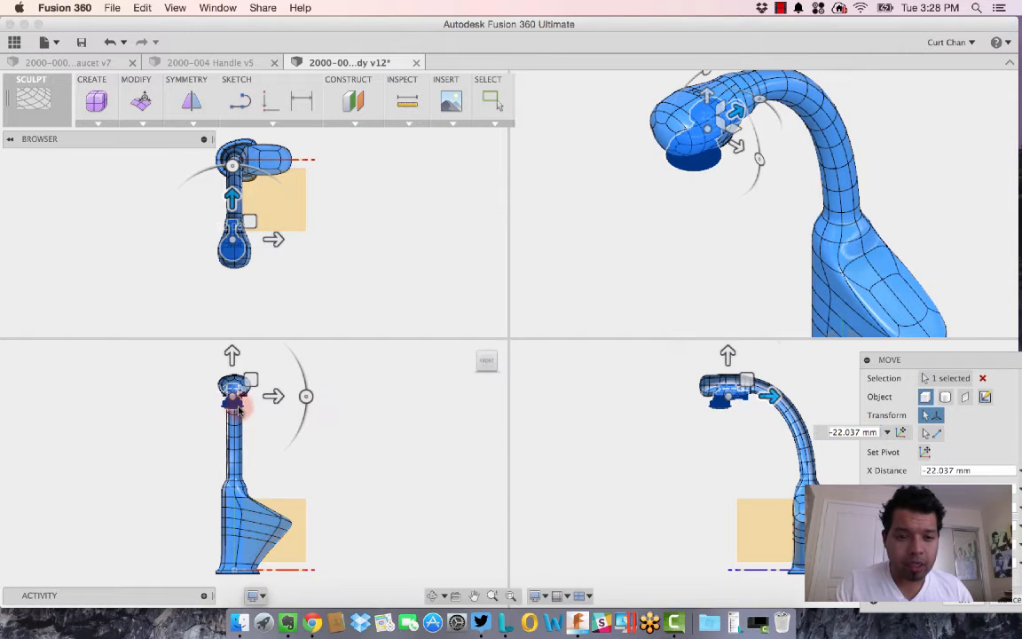
In the front view, raise the nozzle 19.017 mm and shift it 3.458 mm sideways to centre it in the spout head
{"action": "scroll", "coordinate": [238, 408], "scroll_direction": "up", "scroll_amount": 1}
{"action": "scroll", "coordinate": [232, 399], "scroll_direction": "up", "scroll_amount": 3}
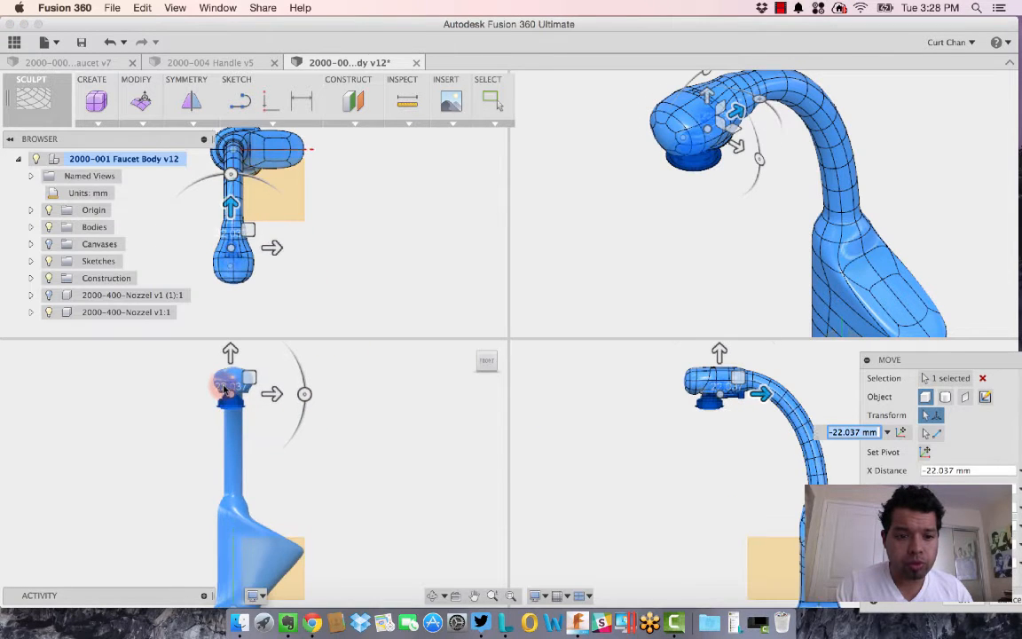
{"action": "scroll", "coordinate": [228, 392], "scroll_direction": "up", "scroll_amount": 4}
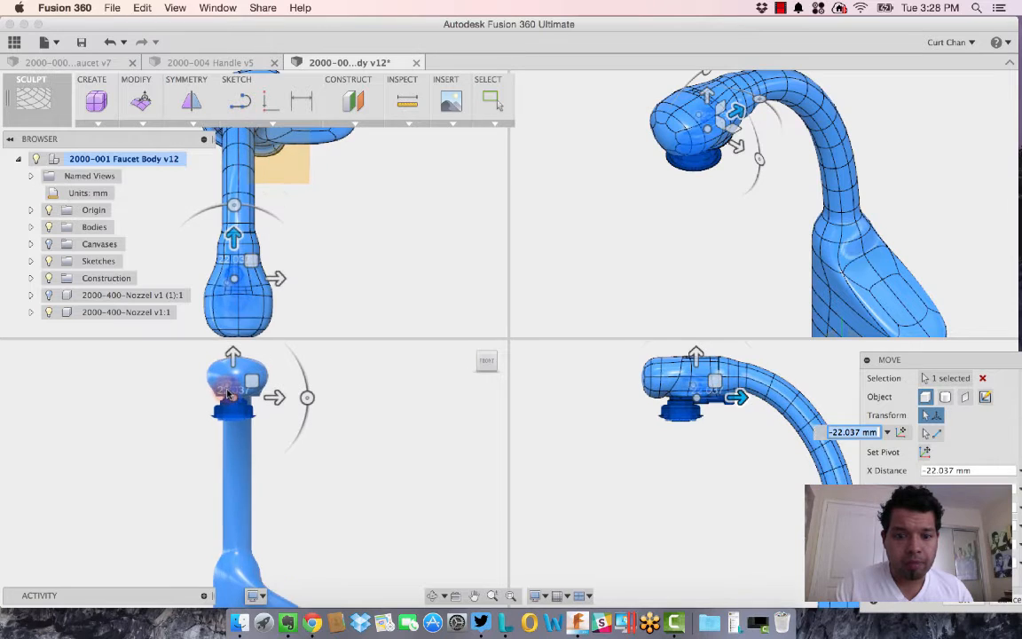
{"action": "scroll", "coordinate": [258, 408], "scroll_direction": "up", "scroll_amount": 3}
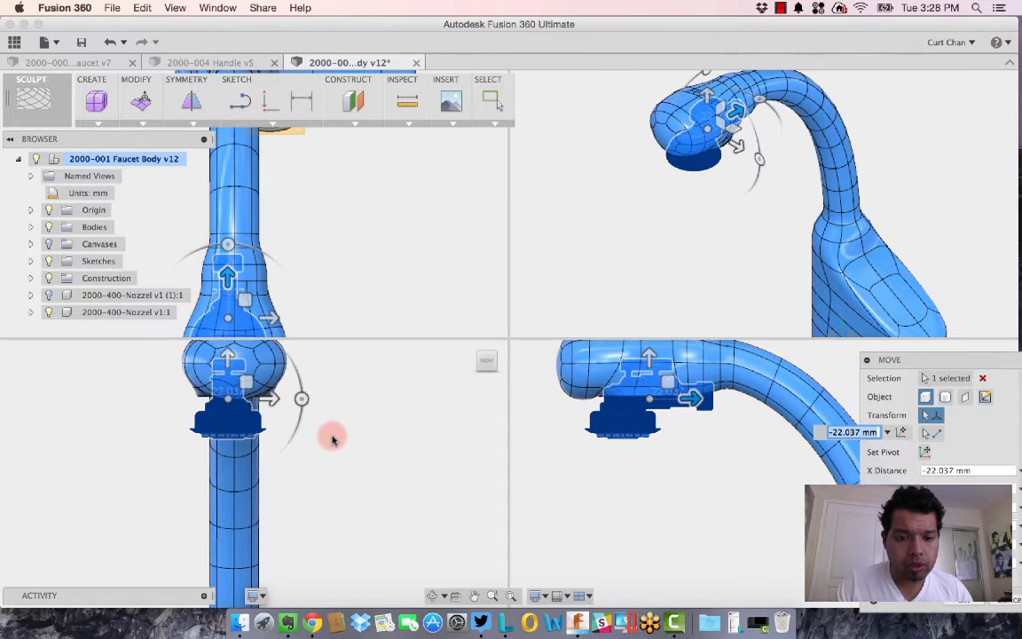
{"action": "middle_click_drag", "start_coordinate": [343, 441], "coordinate": [387, 467]}
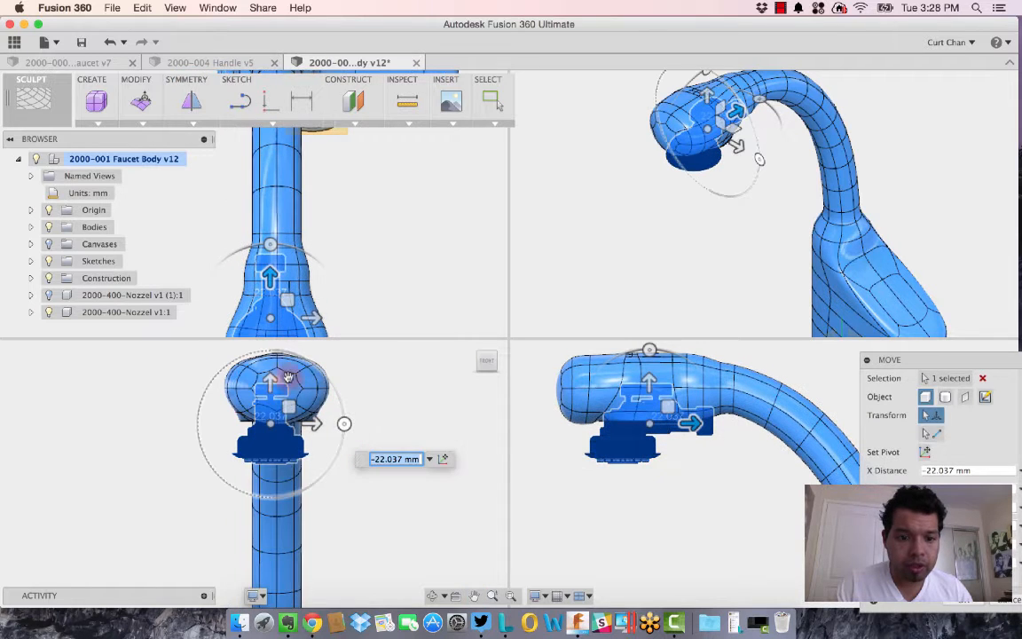
{"action": "left_click_drag", "start_coordinate": [273, 378], "coordinate": [282, 349]}
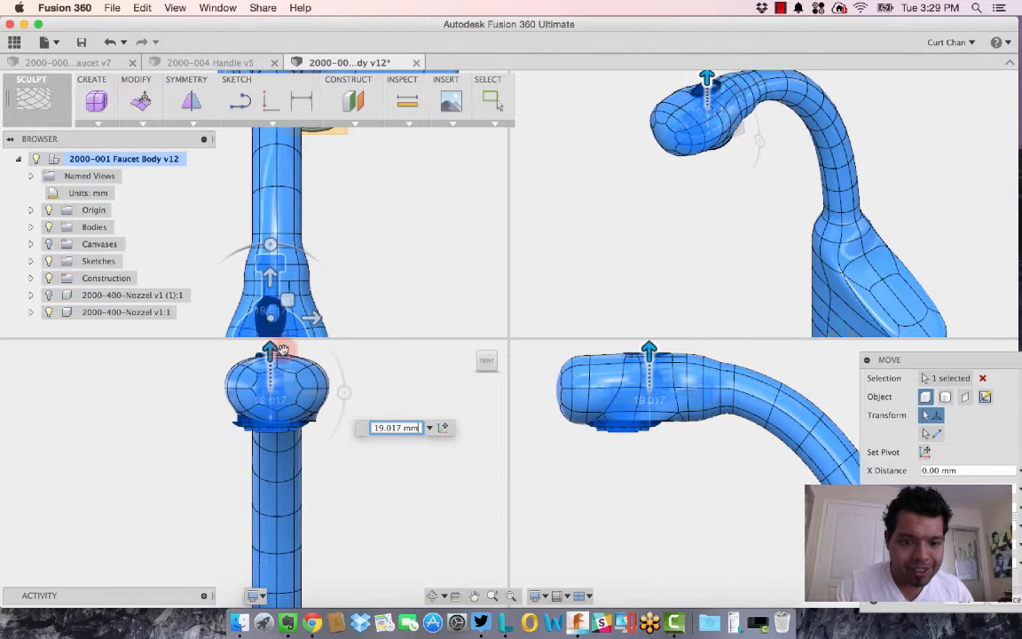
{"action": "left_click_drag", "start_coordinate": [317, 391], "coordinate": [321, 391]}
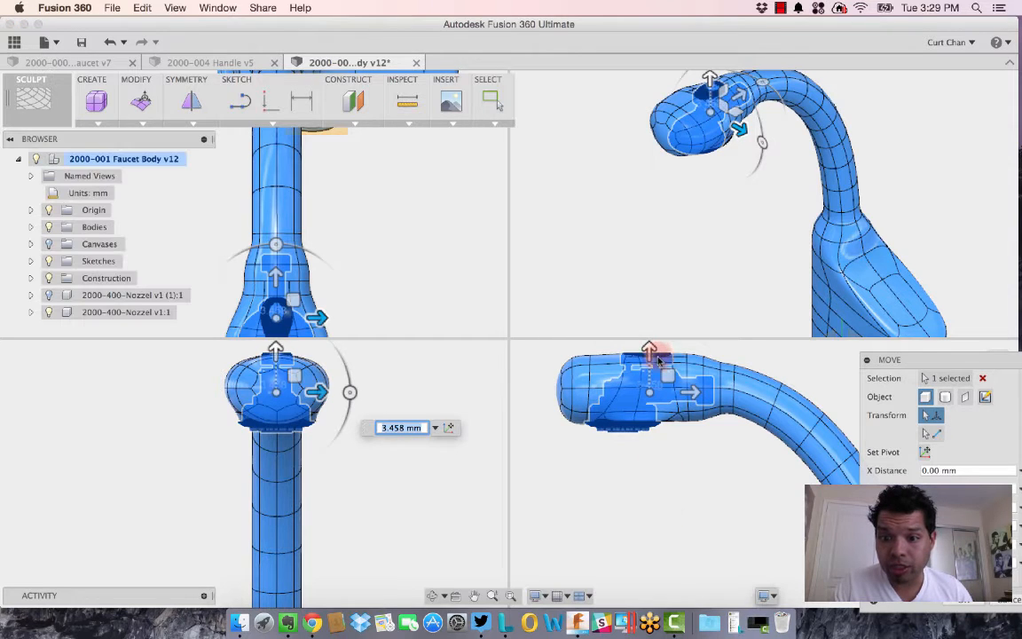
In the right side view, raise the nozzle 0.35 mm, shift it 8.752 mm in X and finish the move
{"action": "mouse_move", "coordinate": [656, 357]}
{"action": "left_mouse_down"}
{"action": "mouse_move", "coordinate": [626, 353]}
{"action": "mouse_move", "coordinate": [648, 356]}
{"action": "left_mouse_up"}
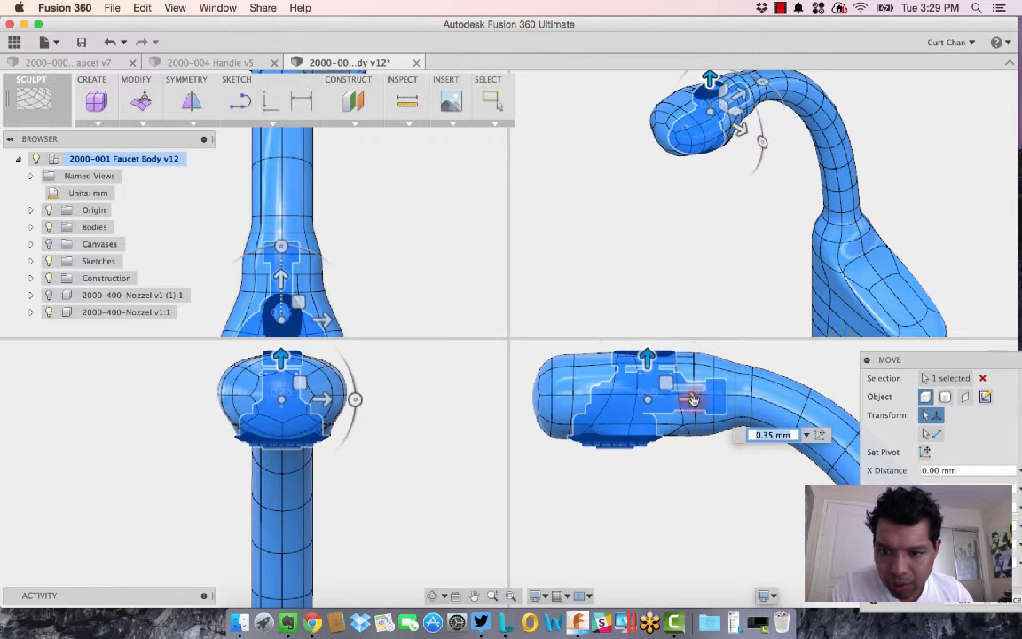
{"action": "left_click_drag", "start_coordinate": [685, 392], "coordinate": [710, 399]}
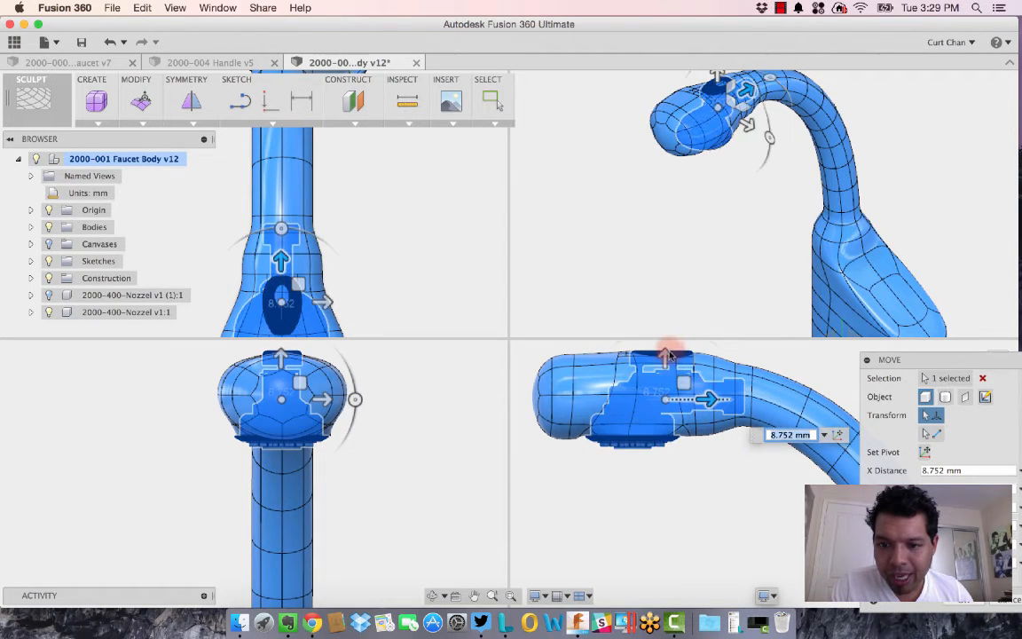
{"action": "left_click_drag", "start_coordinate": [665, 355], "coordinate": [665, 355]}
{"action": "key", "text": "Return"}
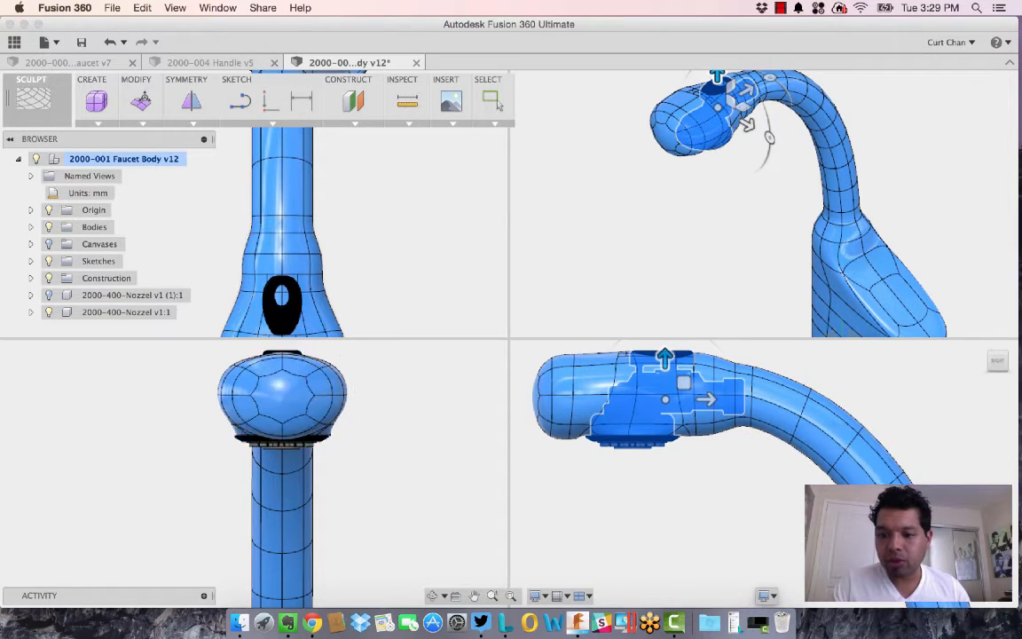
{"action": "left_click", "coordinate": [590, 596]}
{"action": "left_click", "coordinate": [610, 565]}
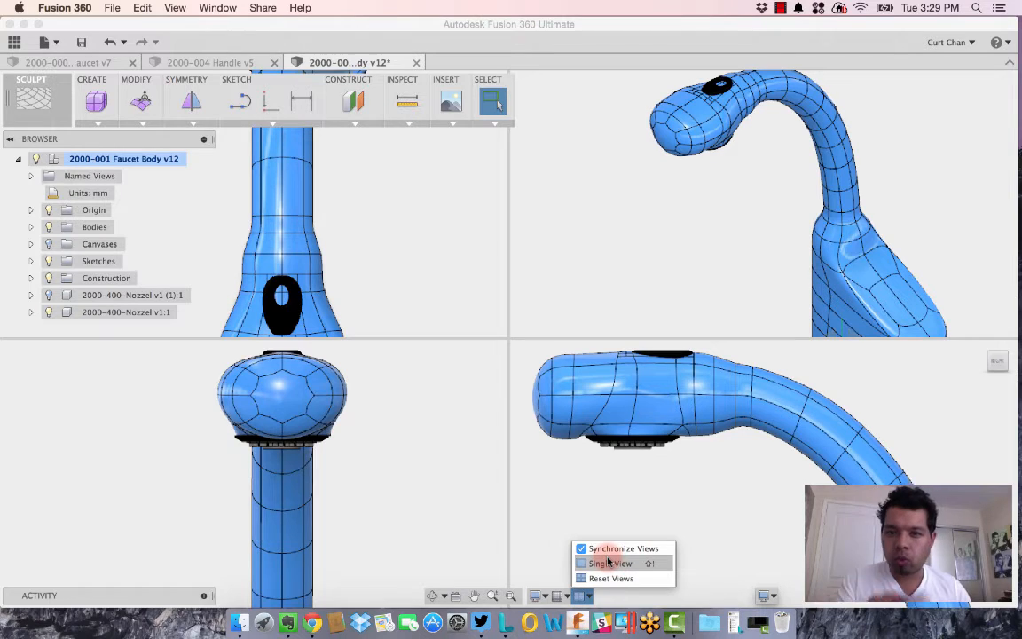
{"action": "left_click", "coordinate": [692, 524]}
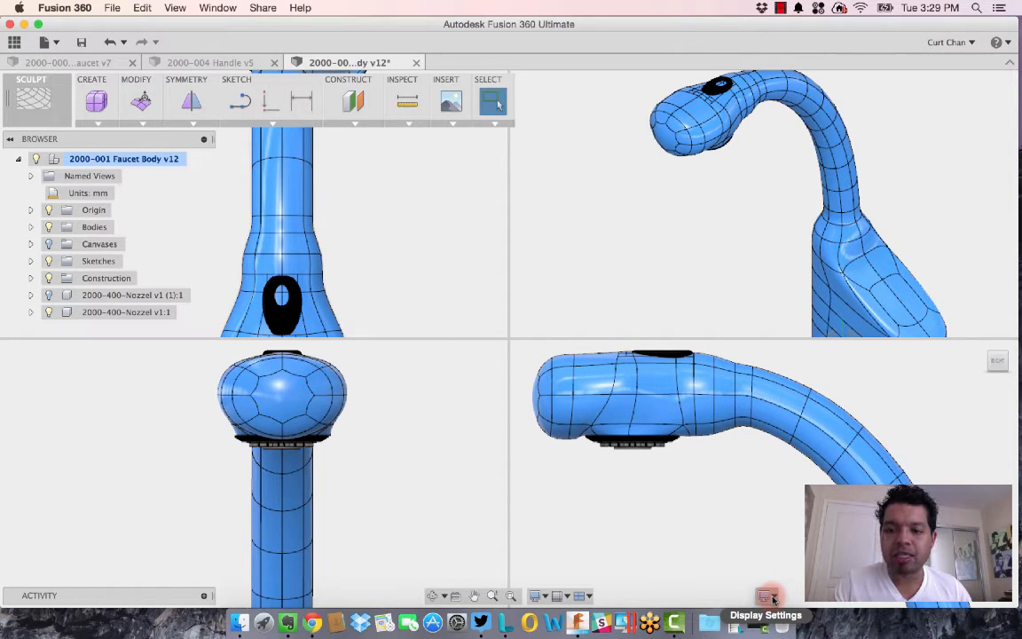
Try the shaded, wireframe and shaded with hidden edges visual styles in the right side view, and restore shaded with visible edges only
{"action": "left_click", "coordinate": [770, 597]}
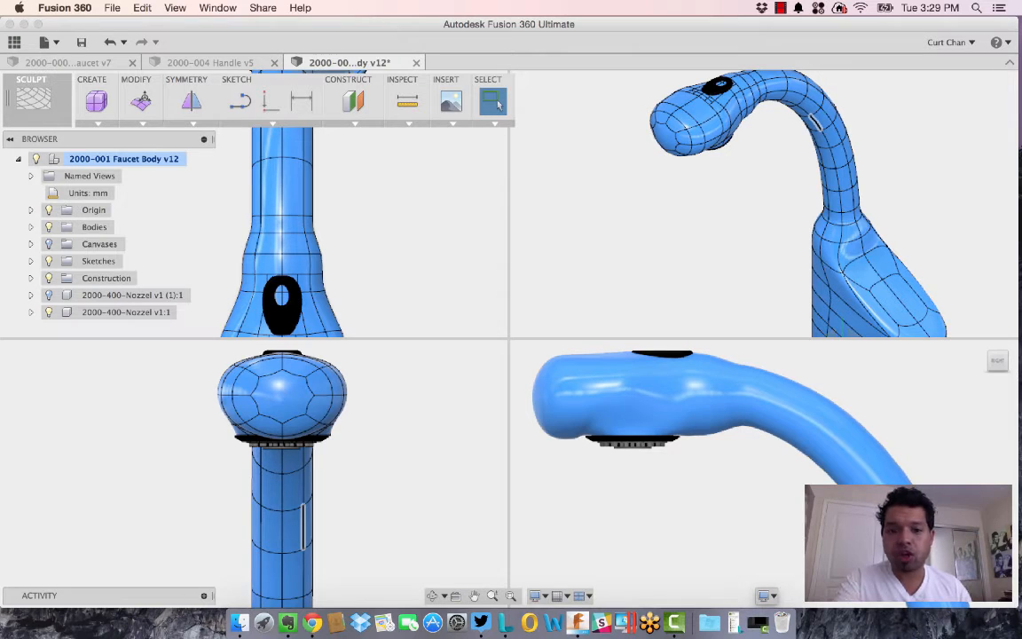
{"action": "left_click", "coordinate": [767, 595]}
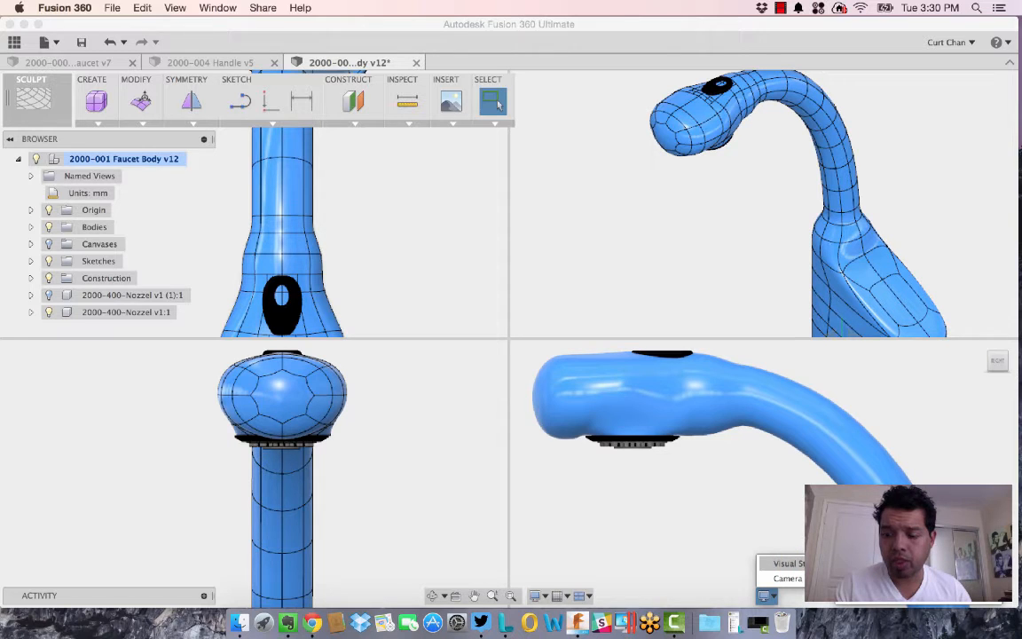
{"action": "left_click", "coordinate": [878, 542]}
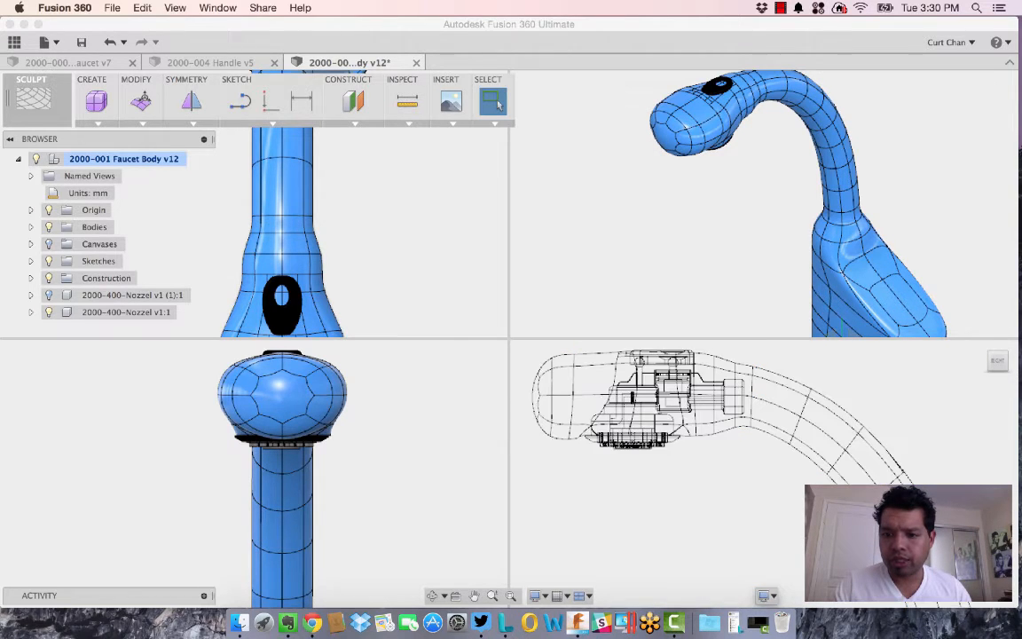
{"action": "left_click", "coordinate": [768, 596]}
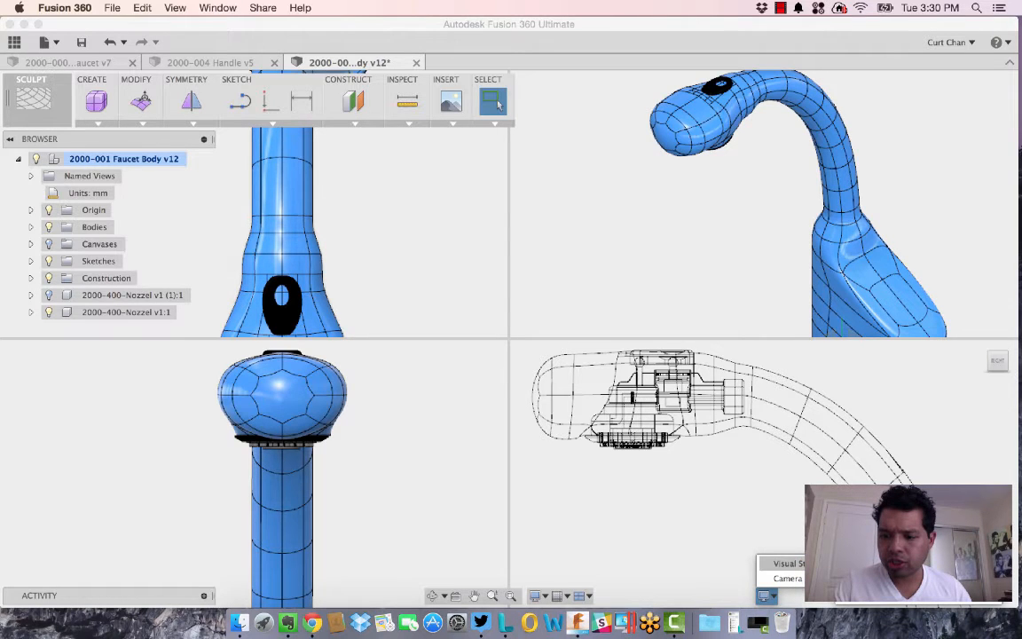
{"action": "left_click", "coordinate": [878, 532]}
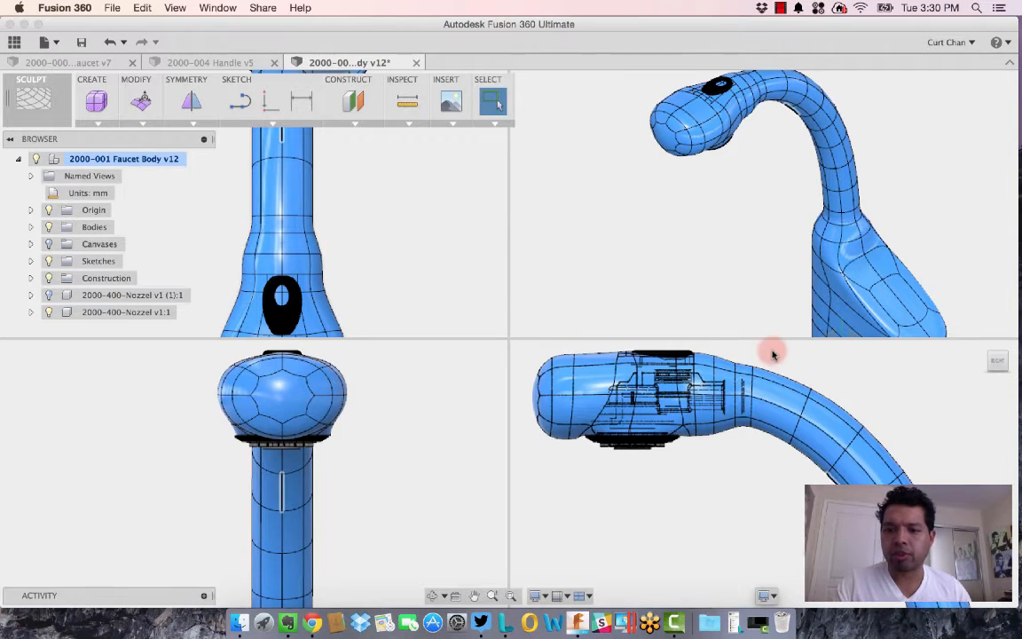
{"action": "left_click", "coordinate": [766, 595]}
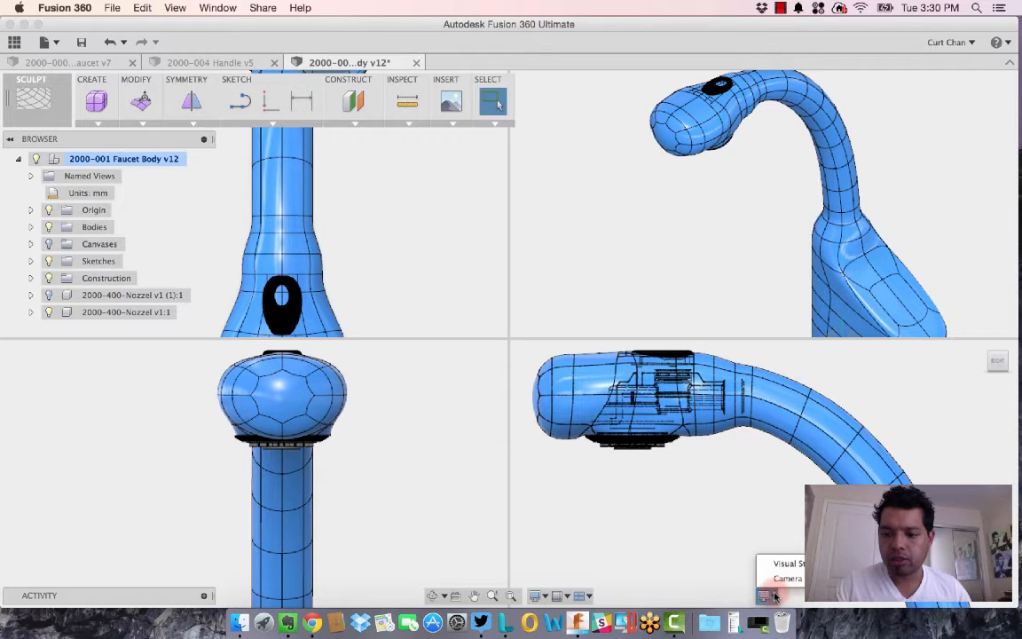
{"action": "left_click", "coordinate": [878, 545]}
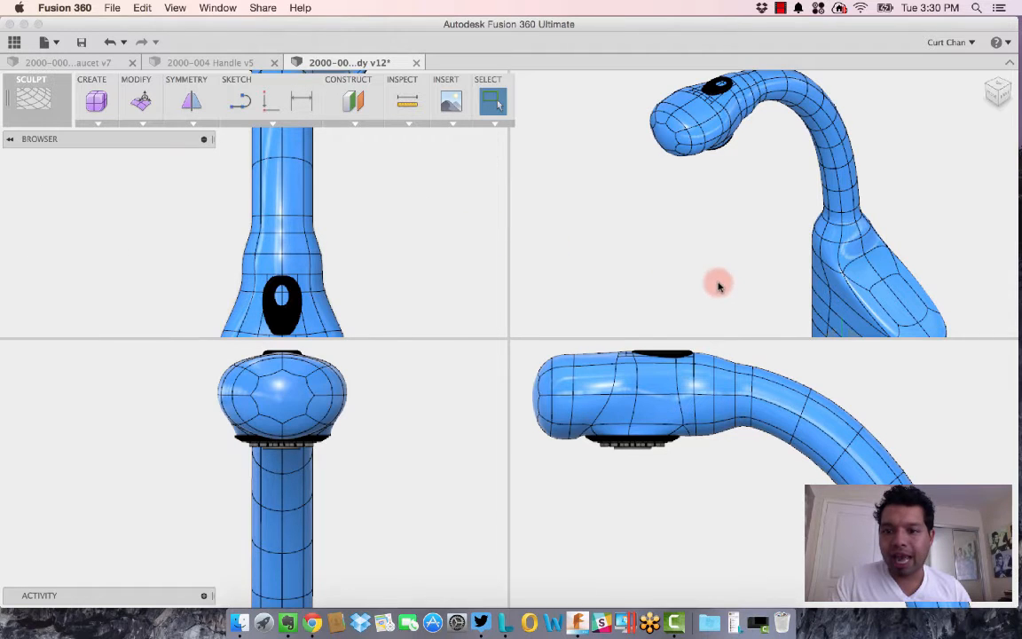
Switch the isometric view's camera to Perspective with Ortho Faces, and return to a single view of the faucet
{"action": "left_click", "coordinate": [766, 325]}
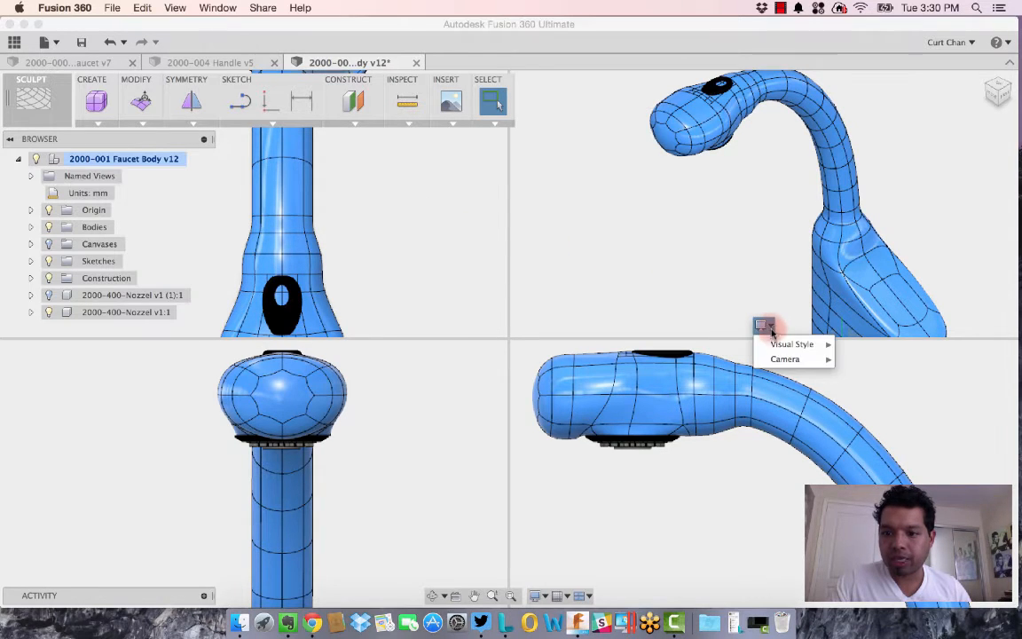
{"action": "mouse_move", "coordinate": [781, 359]}
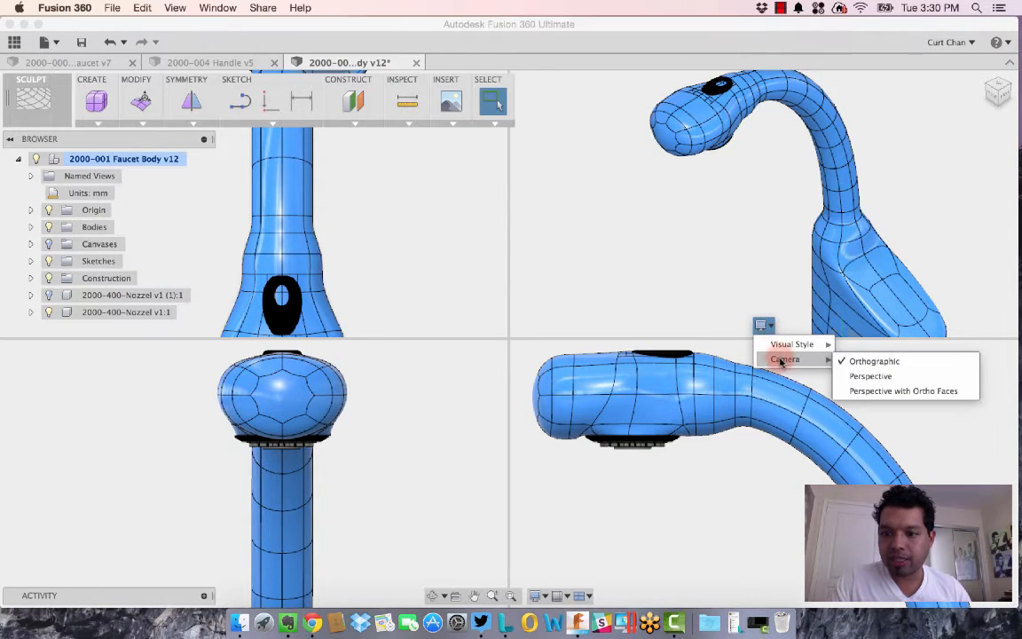
{"action": "left_click", "coordinate": [847, 392]}
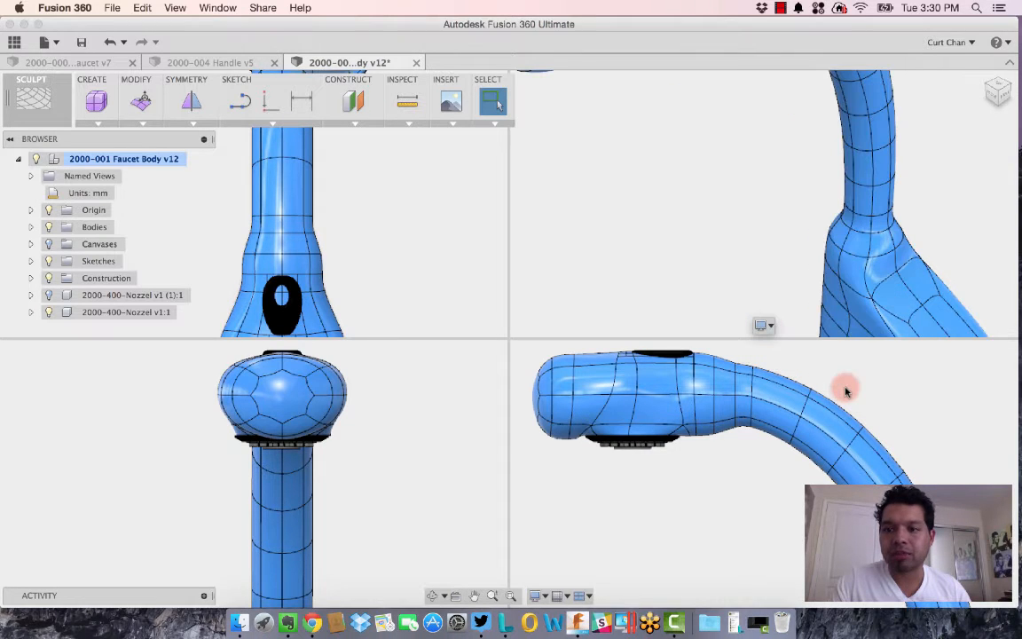
{"action": "middle_click_drag", "start_coordinate": [727, 219], "coordinate": [725, 219], "text": "shift"}
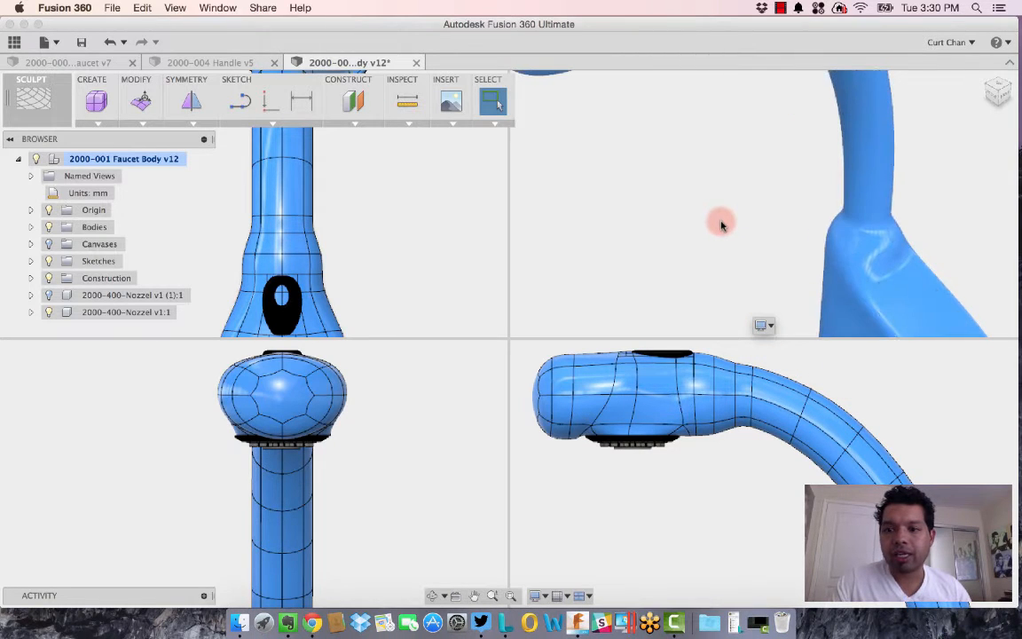
{"action": "scroll", "coordinate": [721, 225], "scroll_direction": "down", "scroll_amount": 4}
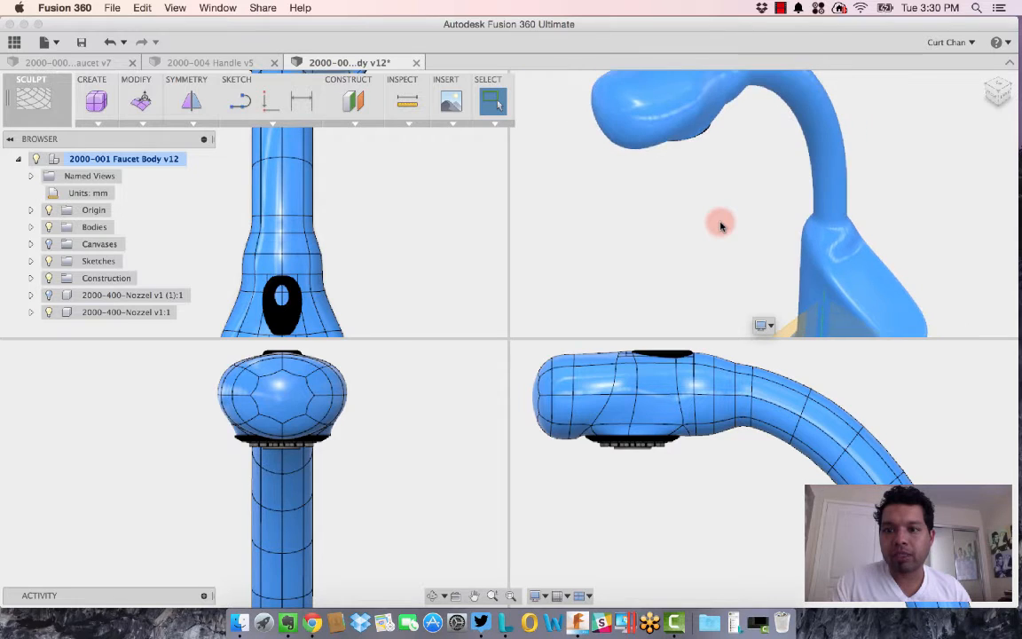
{"action": "scroll", "coordinate": [720, 225], "scroll_direction": "down", "scroll_amount": 5}
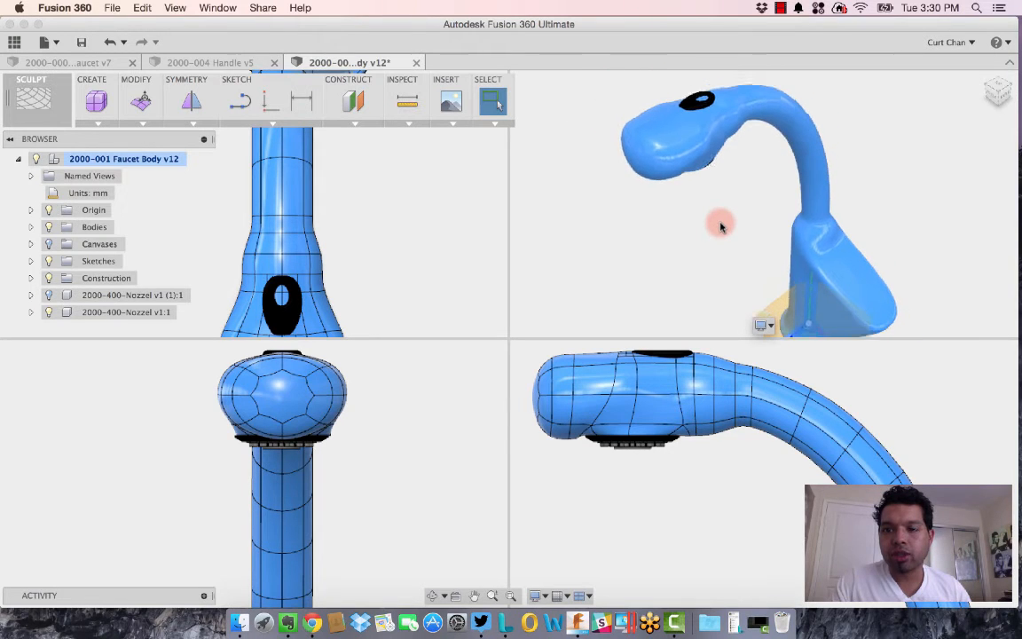
{"action": "scroll", "coordinate": [720, 226], "scroll_direction": "down", "scroll_amount": 1}
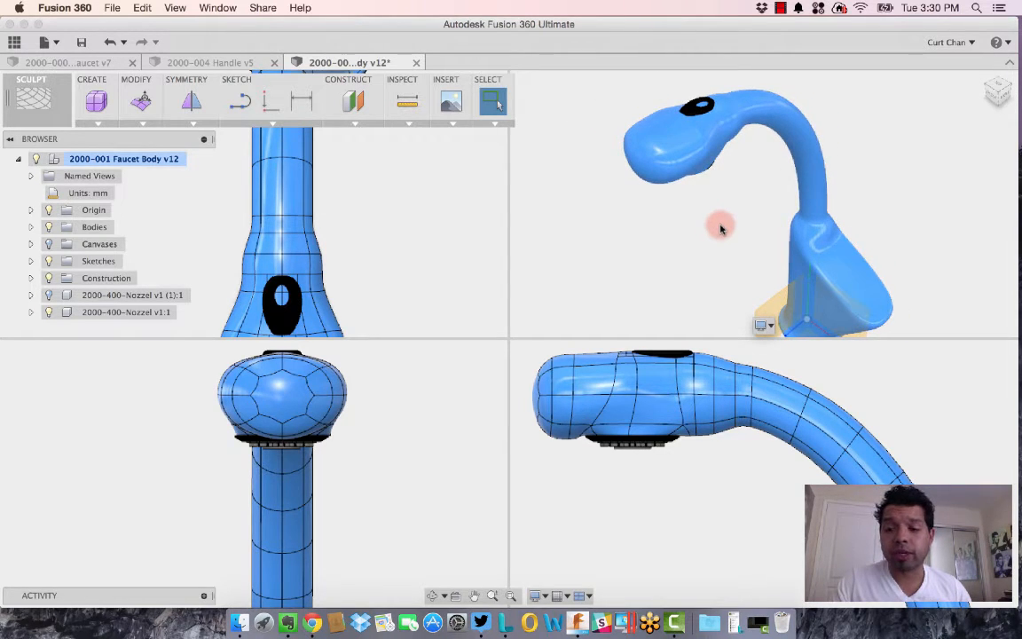
{"action": "left_click", "coordinate": [585, 595]}
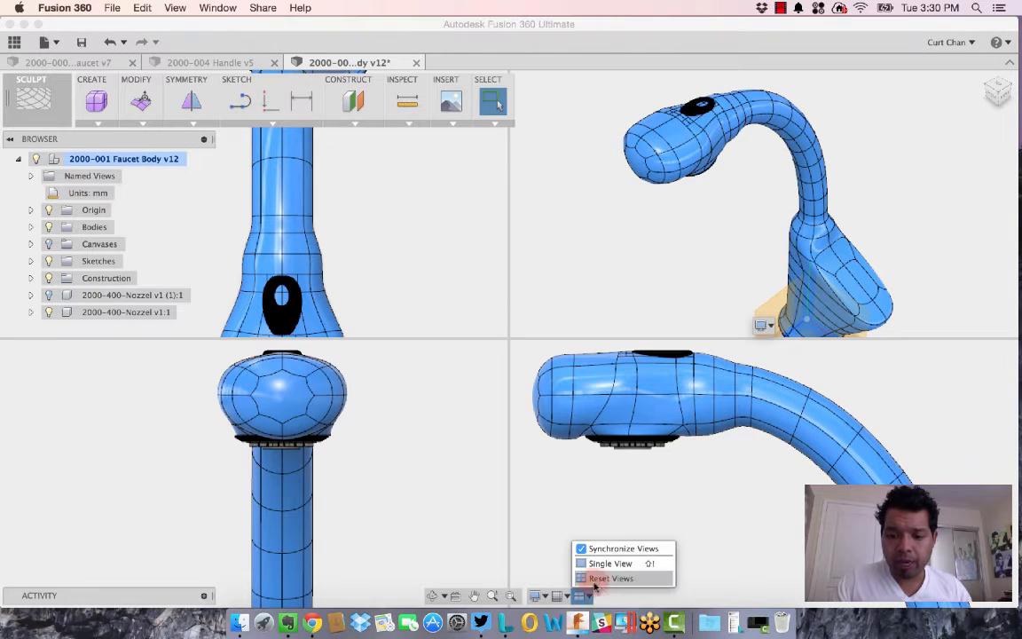
{"action": "left_click", "coordinate": [603, 565]}
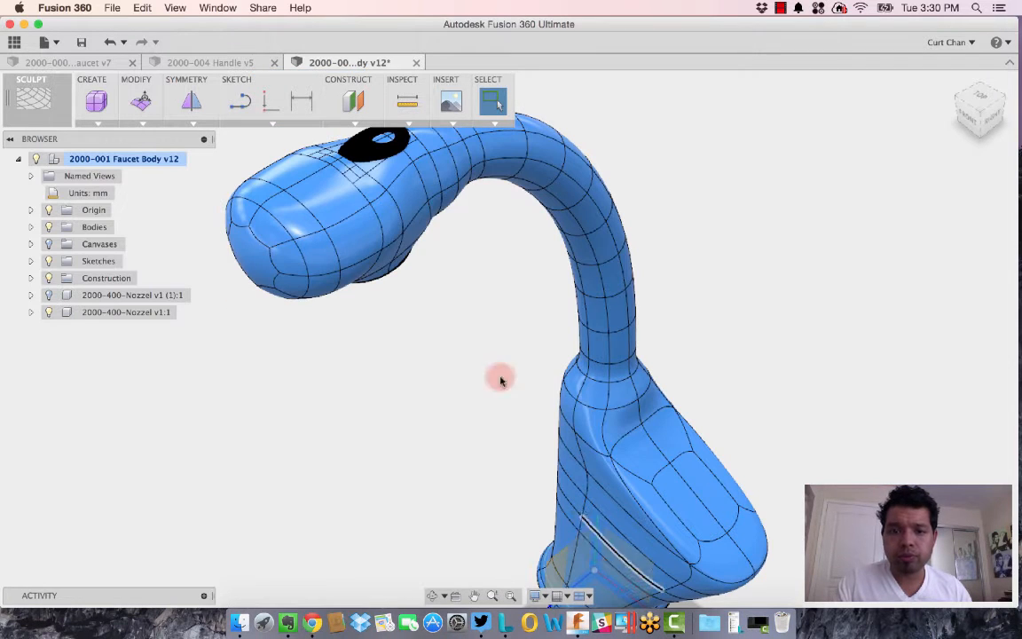
Examine from the right side and at an angle how the nozzle's rim sits against the underside of the spout head
{"action": "middle_click_drag", "start_coordinate": [474, 317], "coordinate": [530, 306], "text": "shift"}
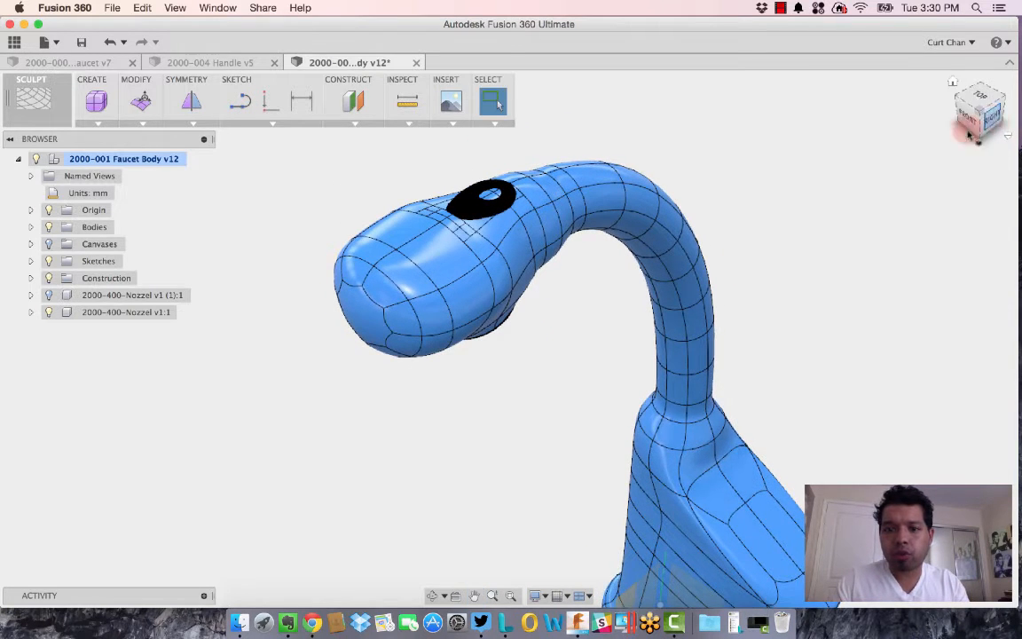
{"action": "left_click", "coordinate": [993, 117]}
{"action": "middle_click_drag", "start_coordinate": [523, 210], "coordinate": [664, 283]}
{"action": "scroll", "coordinate": [663, 283], "scroll_direction": "up", "scroll_amount": 10}
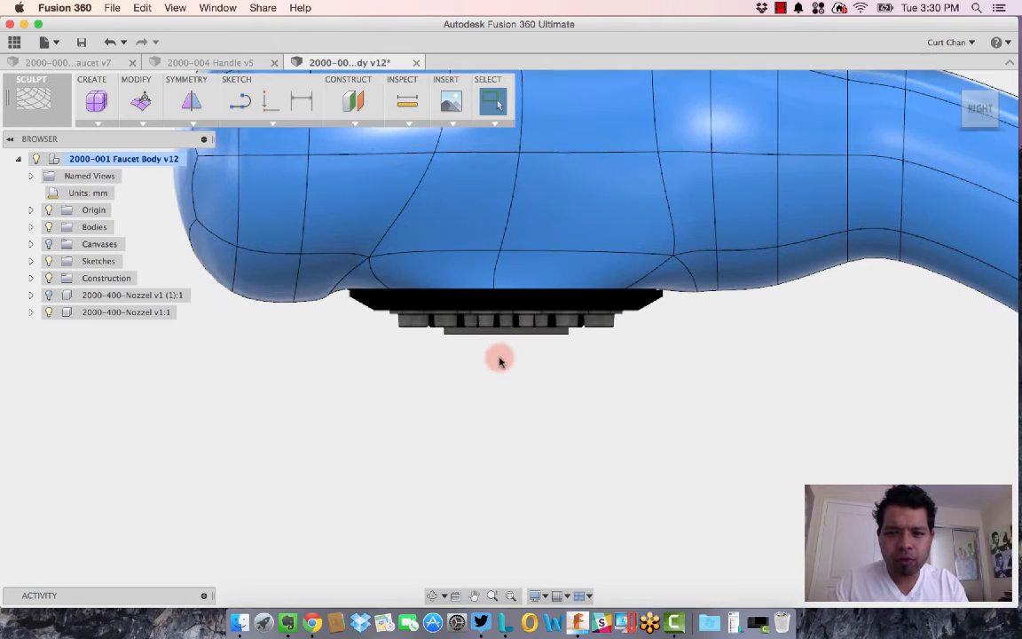
{"action": "mouse_move", "coordinate": [499, 356]}
{"action": "middle_mouse_down", "text": "shift"}
{"action": "mouse_move", "coordinate": [496, 331]}
{"action": "mouse_move", "coordinate": [495, 390]}
{"action": "mouse_move", "coordinate": [475, 401]}
{"action": "mouse_move", "coordinate": [481, 383]}
{"action": "mouse_move", "coordinate": [479, 413]}
{"action": "mouse_move", "coordinate": [487, 352]}
{"action": "middle_mouse_up", "text": "shift"}
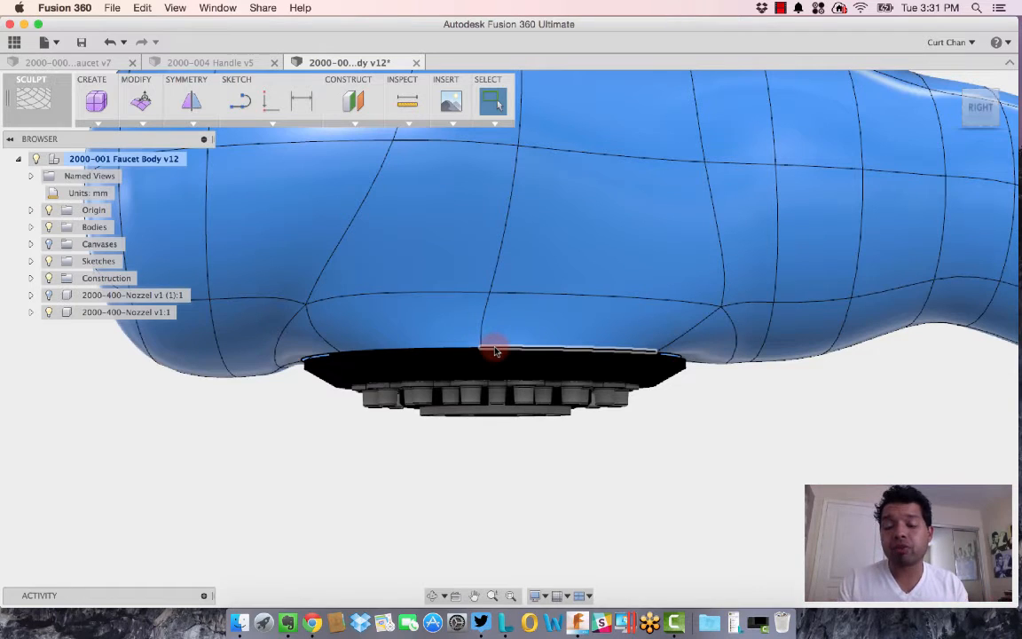
{"action": "scroll", "coordinate": [495, 351], "scroll_direction": "up", "scroll_amount": 3}
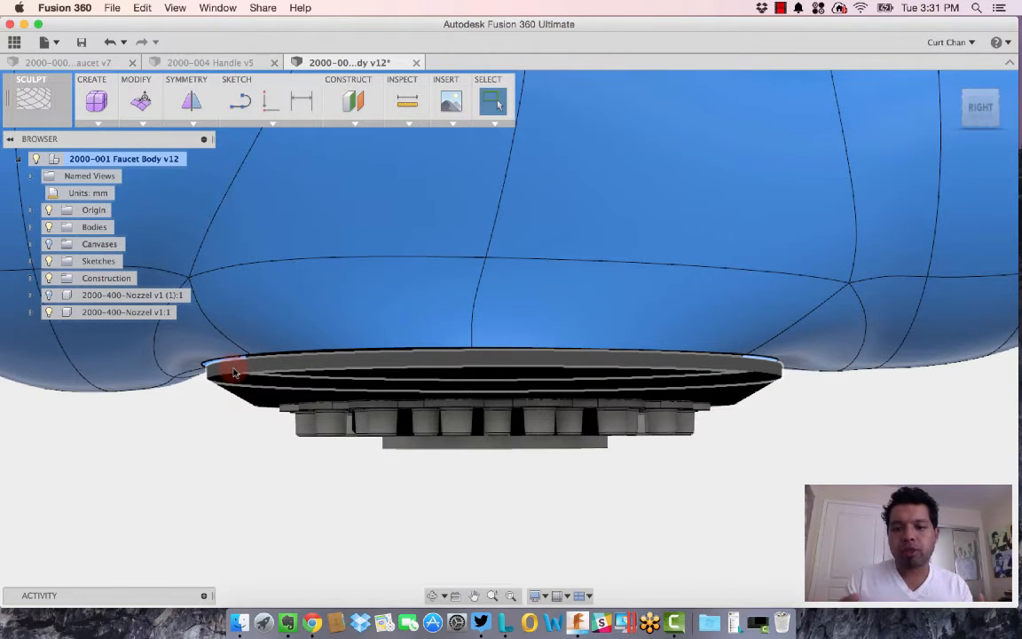
{"action": "scroll", "coordinate": [360, 444], "scroll_direction": "down", "scroll_amount": 6}
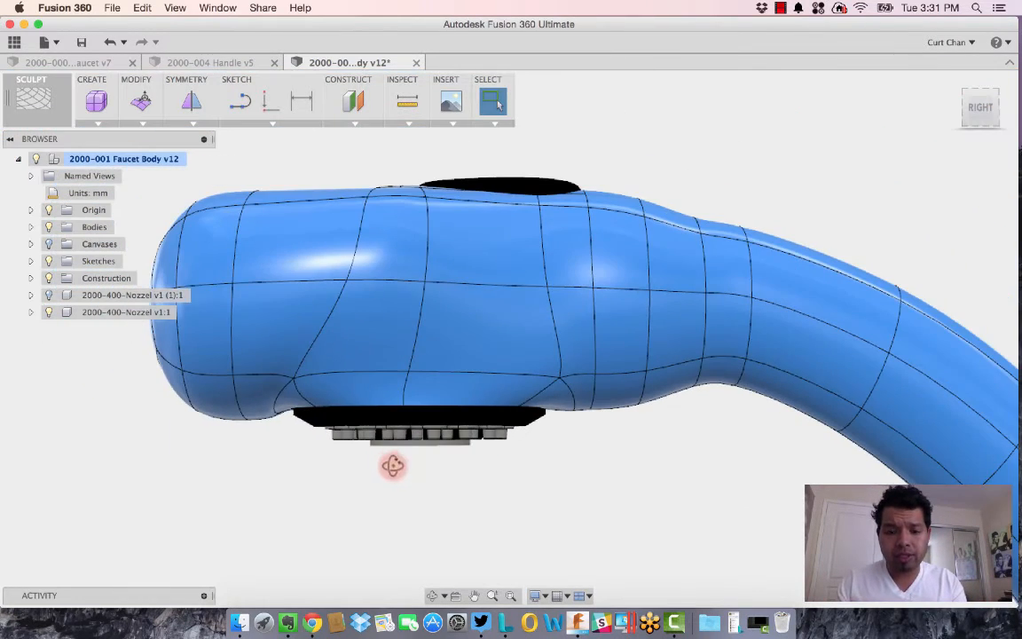
{"action": "middle_click_drag", "start_coordinate": [393, 465], "coordinate": [404, 486], "text": "shift"}
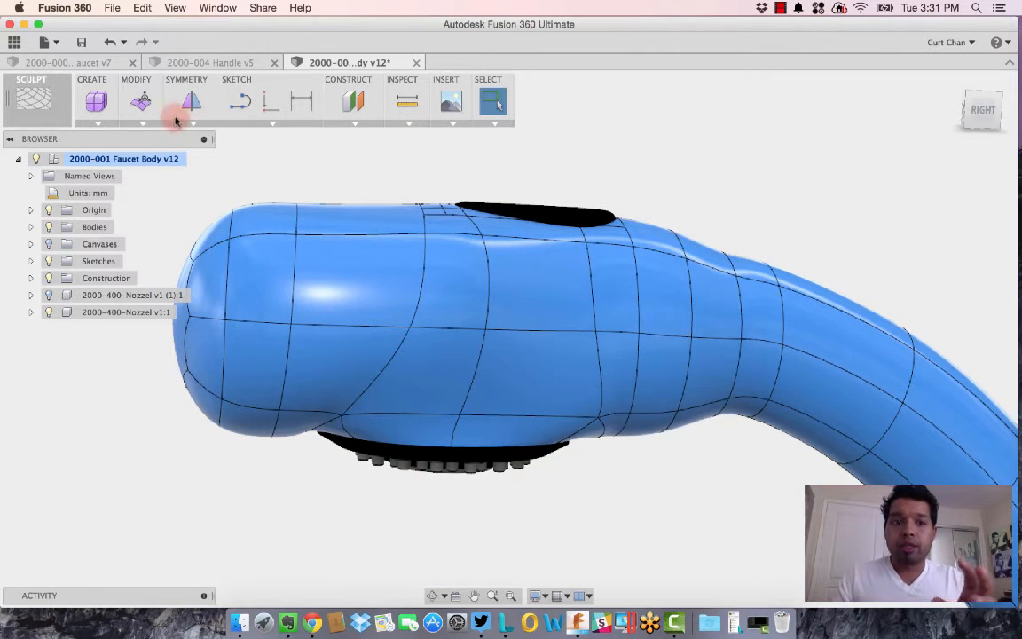
{"action": "left_click", "coordinate": [144, 122]}
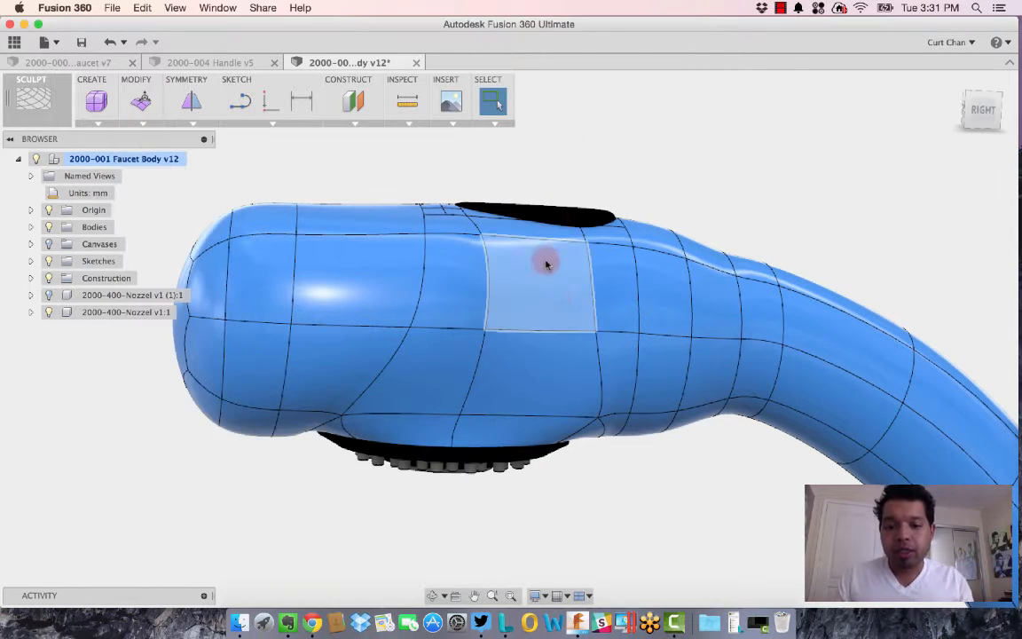
{"action": "scroll", "coordinate": [539, 331], "scroll_direction": "up", "scroll_amount": 5}
{"action": "scroll", "coordinate": [479, 334], "scroll_direction": "down", "scroll_amount": 3}
{"action": "middle_click_drag", "start_coordinate": [467, 519], "coordinate": [559, 406]}
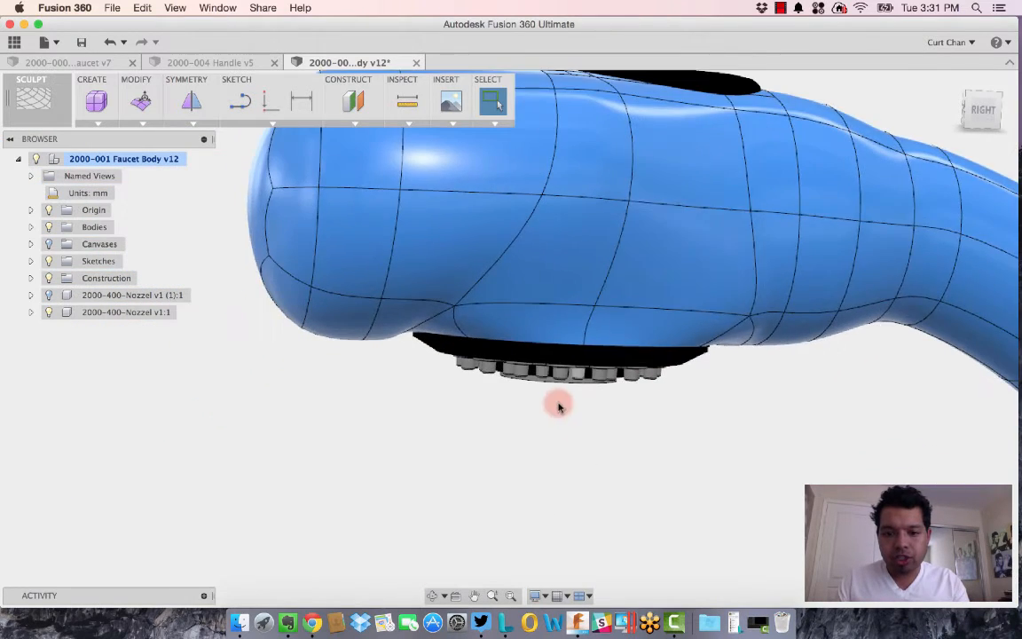
{"action": "scroll", "coordinate": [533, 400], "scroll_direction": "up", "scroll_amount": 4}
{"action": "scroll", "coordinate": [482, 448], "scroll_direction": "down", "scroll_amount": 3}
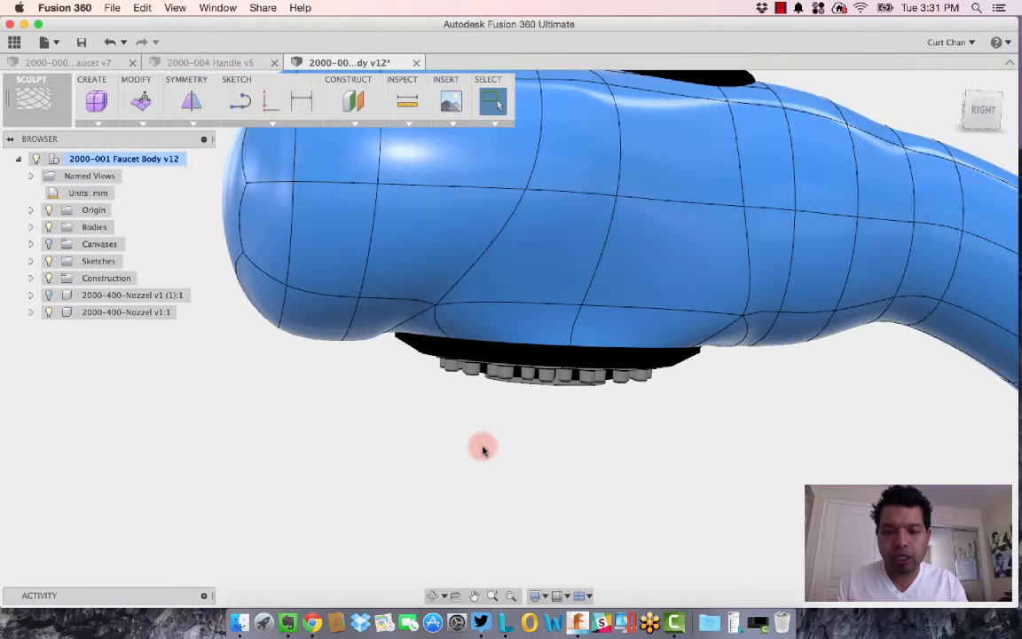
{"action": "middle_click_drag", "start_coordinate": [481, 448], "coordinate": [497, 474]}
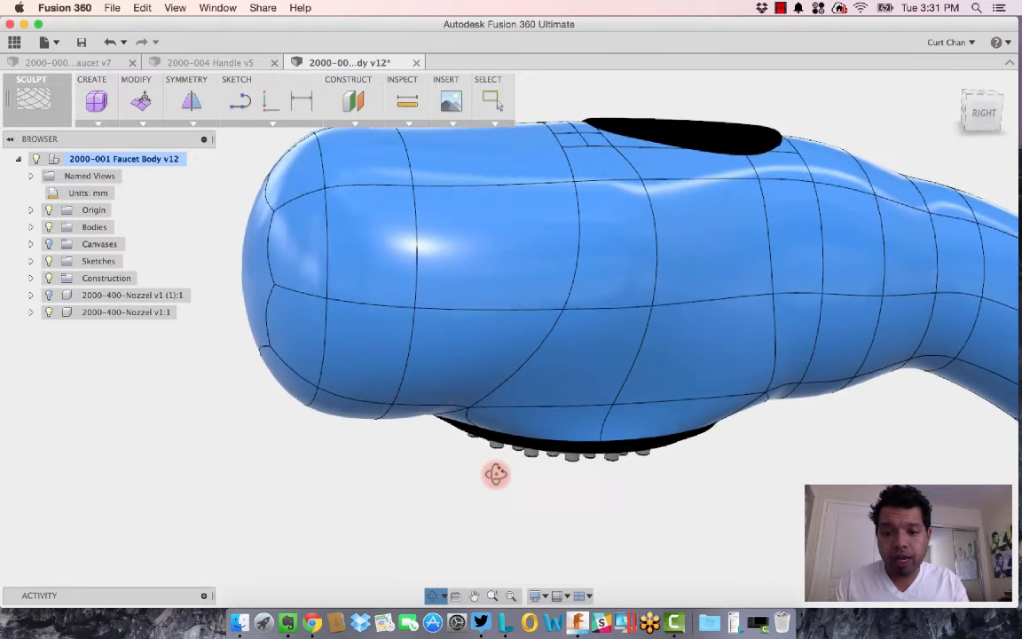
{"action": "scroll", "coordinate": [496, 476], "scroll_direction": "down", "scroll_amount": 2}
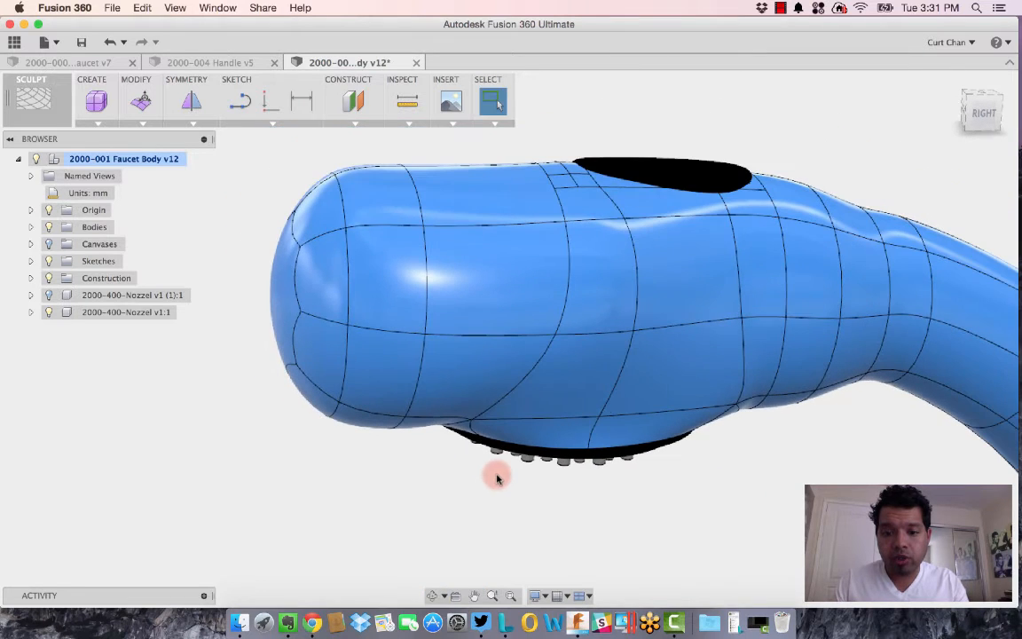
Create a sketch on the flat ring face of the nozzle inside the spout head
{"action": "left_click", "coordinate": [204, 124]}
{"action": "left_click", "coordinate": [266, 140]}
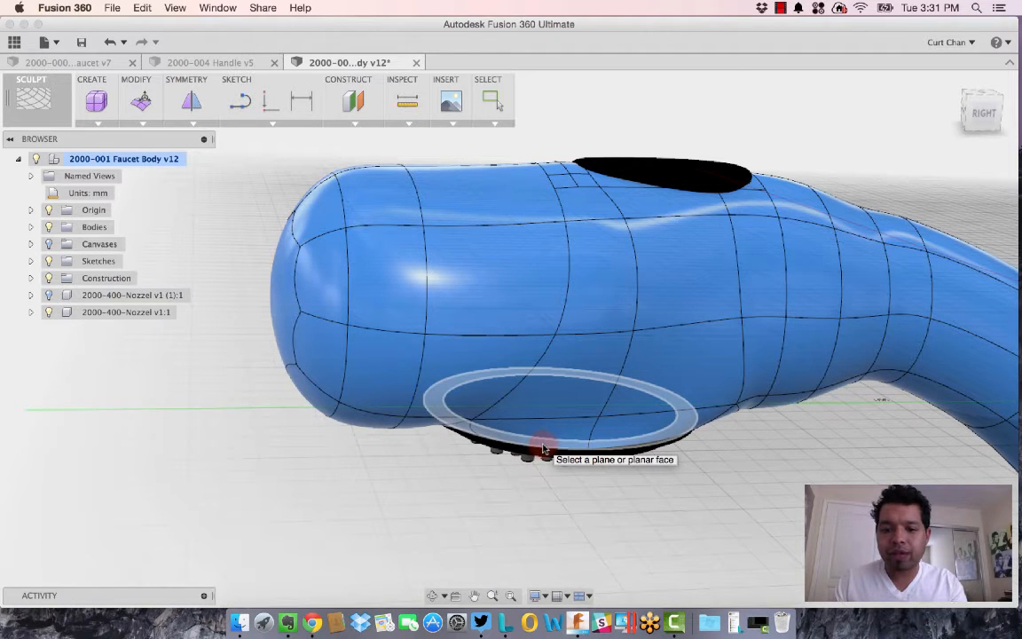
{"action": "left_click", "coordinate": [543, 448]}
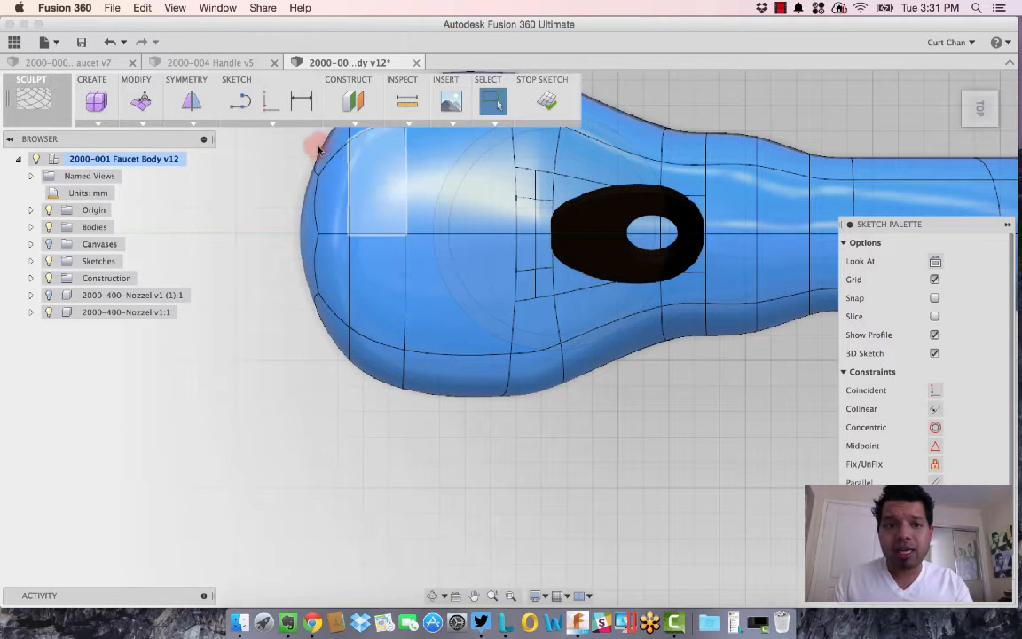
{"action": "left_click", "coordinate": [273, 123]}
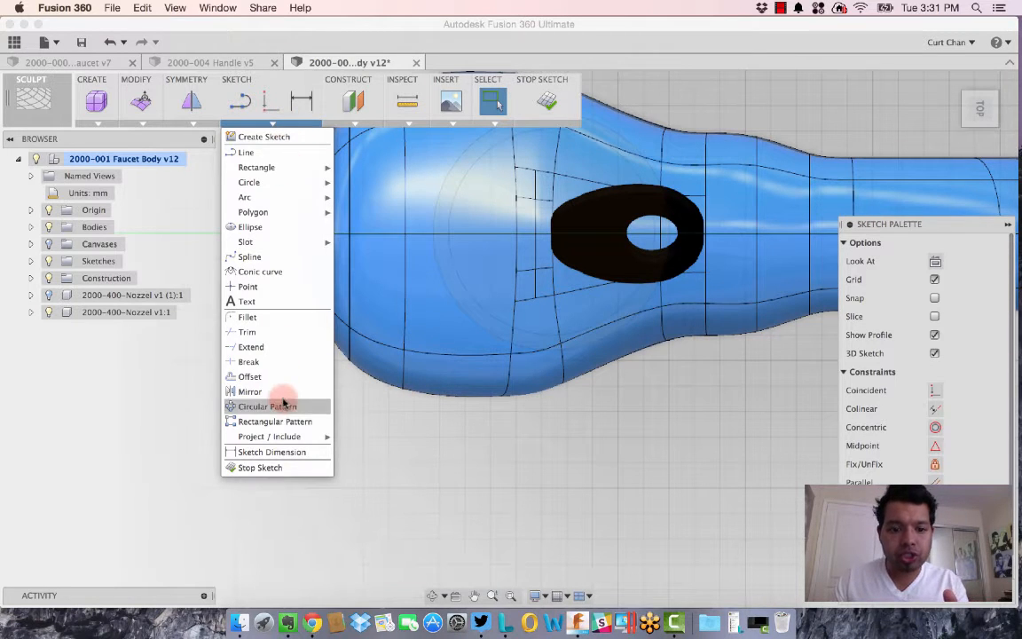
{"action": "mouse_move", "coordinate": [290, 437]}
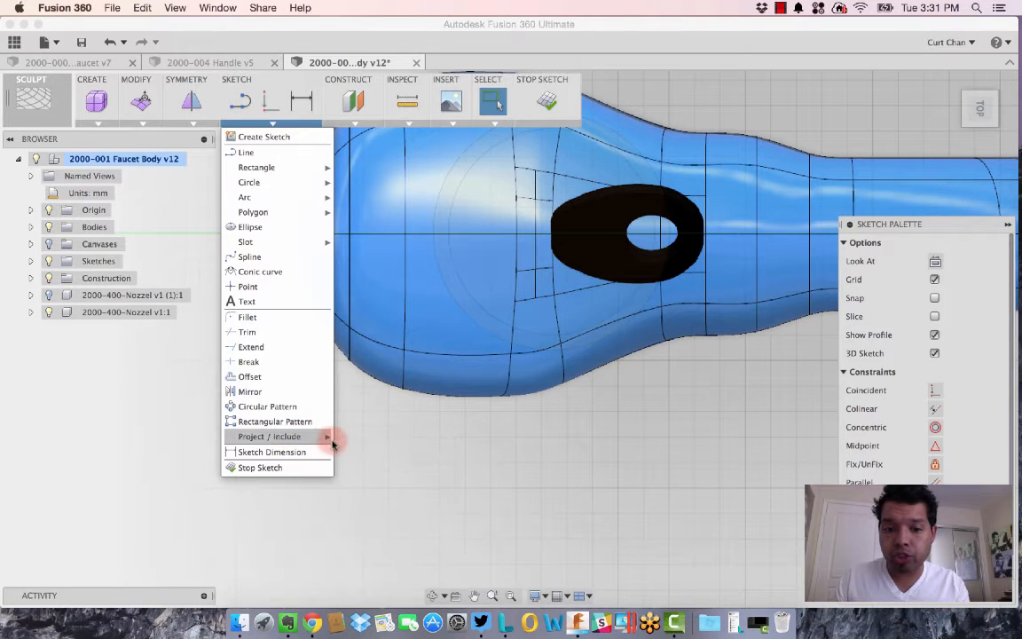
{"action": "left_click", "coordinate": [342, 439]}
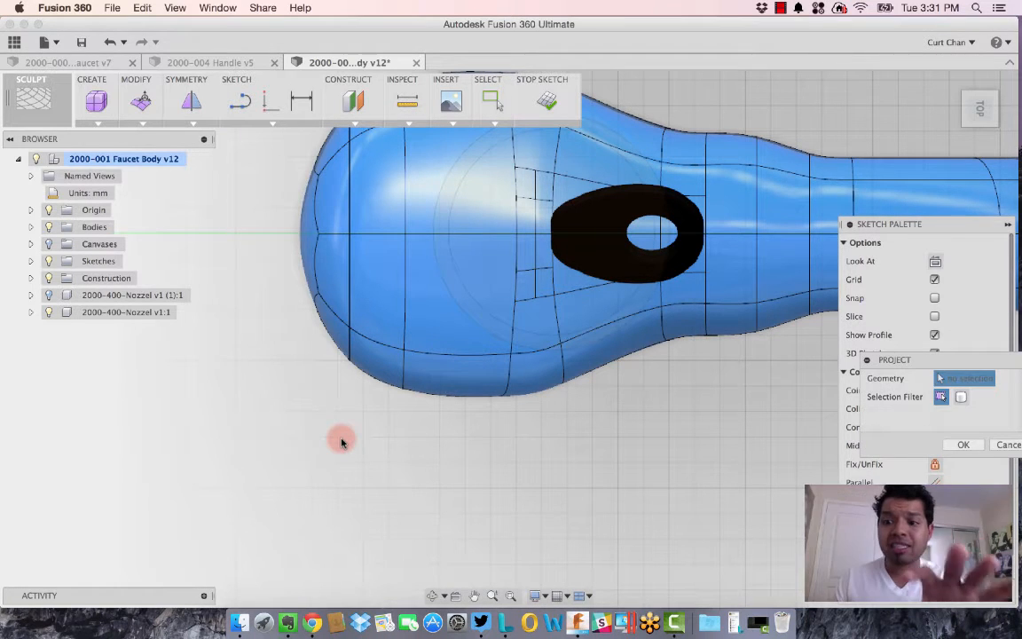
{"action": "left_click", "coordinate": [956, 447]}
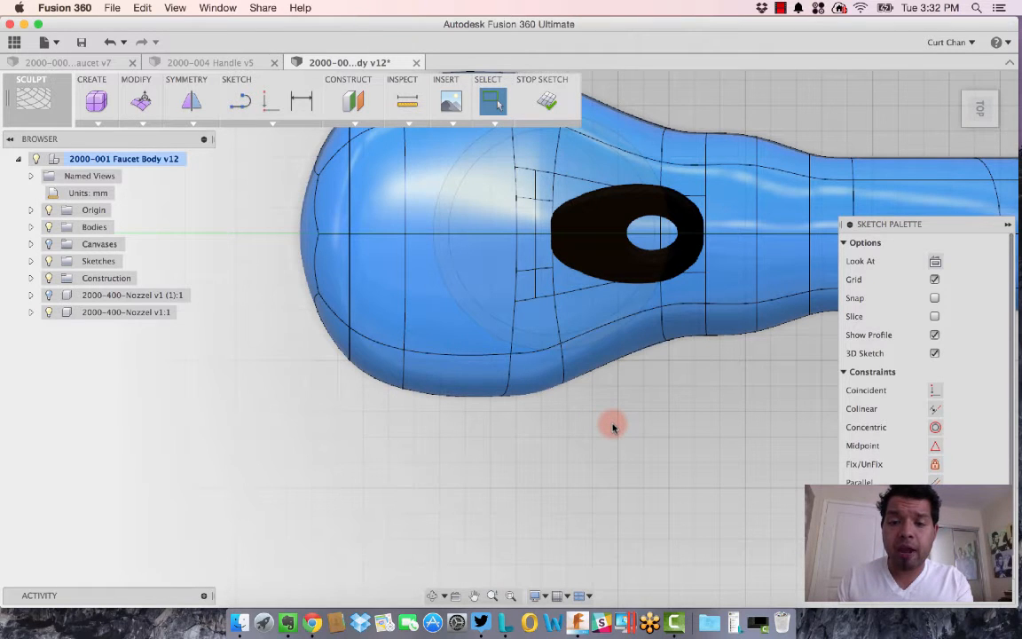
Hide the nozzle, temporarily hiding the faucet body to check the sketch's circles, and finish the sketch
{"action": "left_click", "coordinate": [50, 228]}
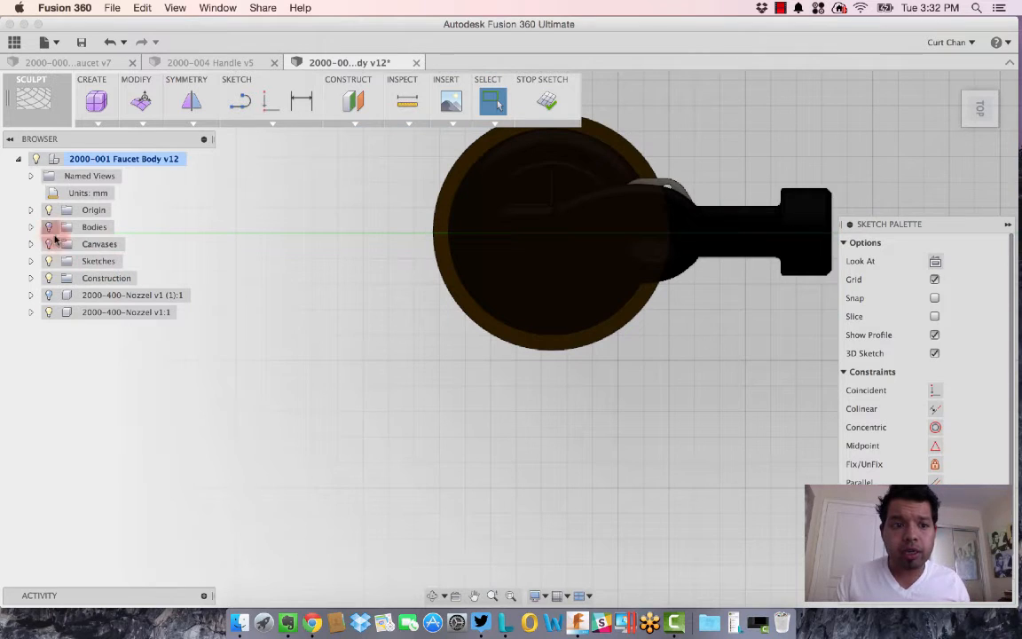
{"action": "left_click", "coordinate": [50, 312]}
{"action": "left_click", "coordinate": [50, 313]}
{"action": "middle_click_drag", "start_coordinate": [497, 240], "coordinate": [506, 323]}
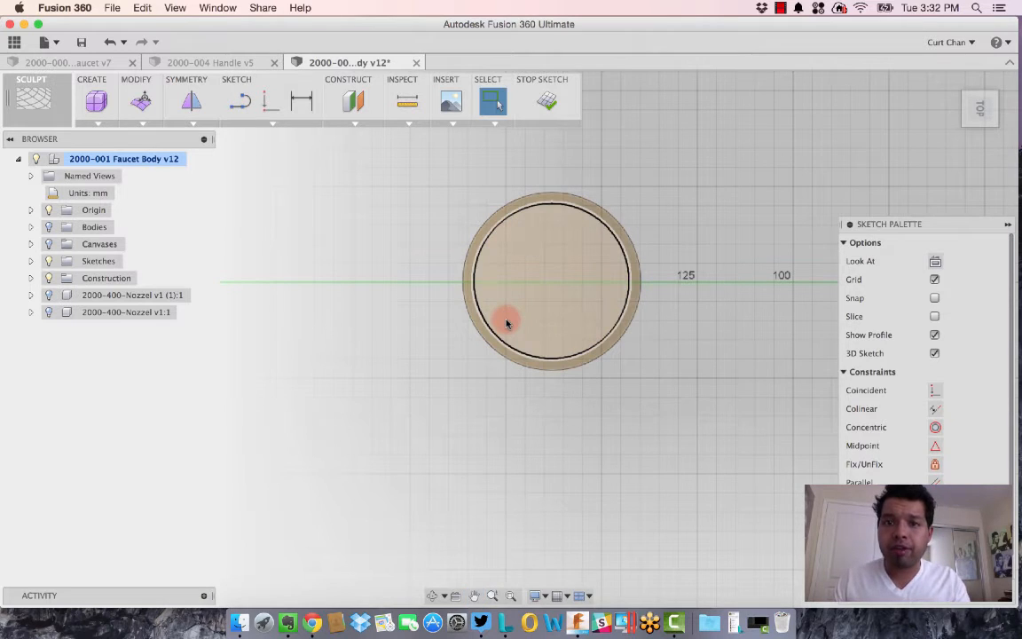
{"action": "left_click", "coordinate": [49, 227]}
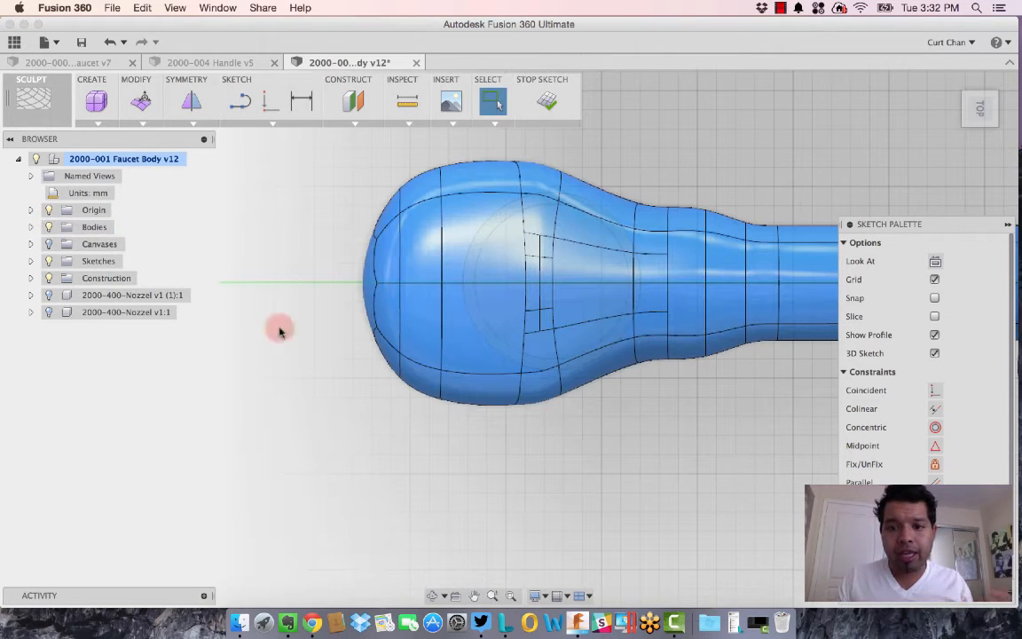
{"action": "left_click", "coordinate": [971, 608]}
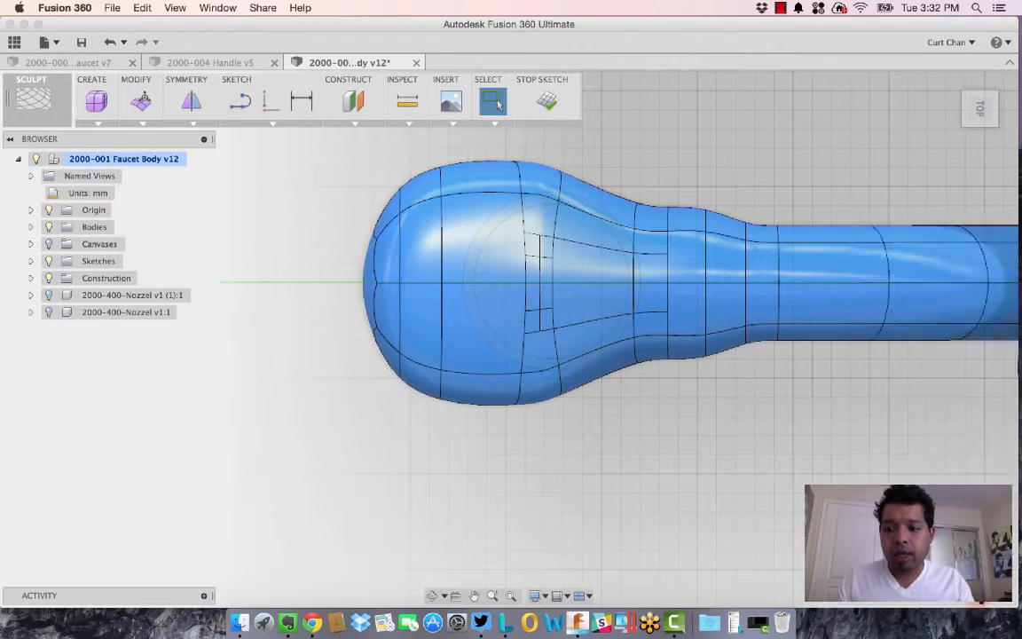
Match the T-spline edges of the opening under the spout head to the outer circle of the nozzle rim sketch
{"action": "mouse_move", "coordinate": [623, 483]}
{"action": "middle_mouse_down"}
{"action": "mouse_move", "coordinate": [604, 351]}
{"action": "mouse_move", "coordinate": [609, 377]}
{"action": "mouse_move", "coordinate": [606, 356]}
{"action": "mouse_move", "coordinate": [698, 347]}
{"action": "middle_mouse_up"}
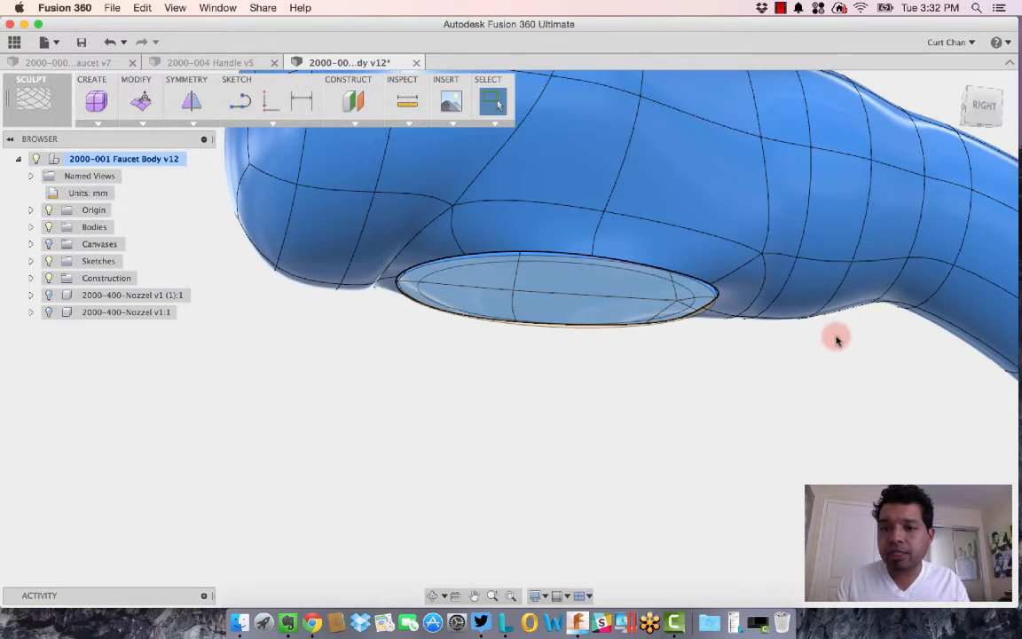
{"action": "mouse_move", "coordinate": [798, 376]}
{"action": "middle_mouse_down", "text": "shift"}
{"action": "mouse_move", "coordinate": [784, 369]}
{"action": "mouse_move", "coordinate": [818, 331]}
{"action": "middle_mouse_up", "text": "shift"}
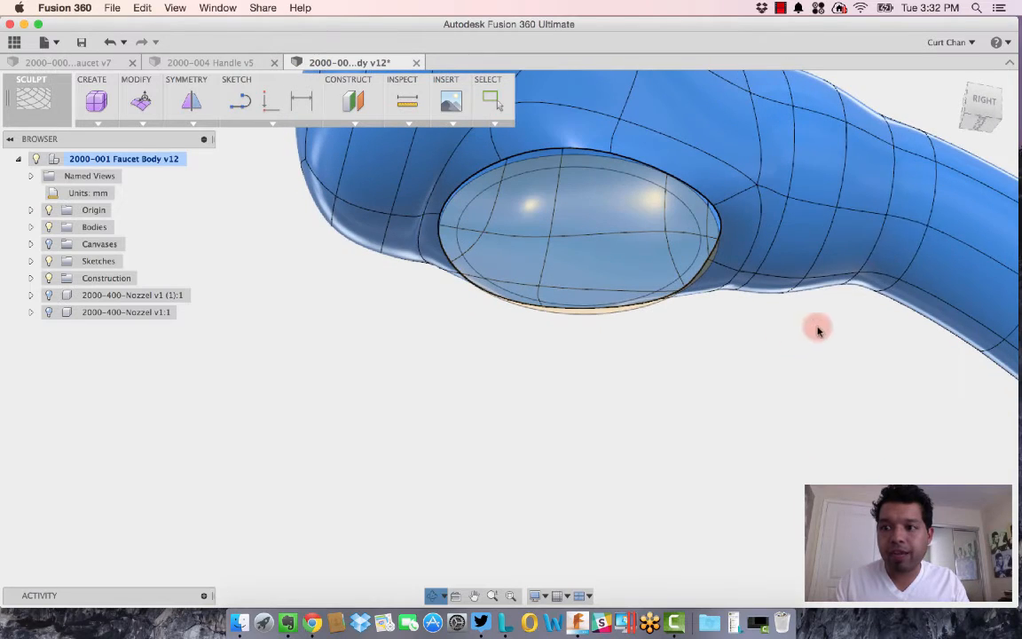
{"action": "left_click", "coordinate": [978, 129]}
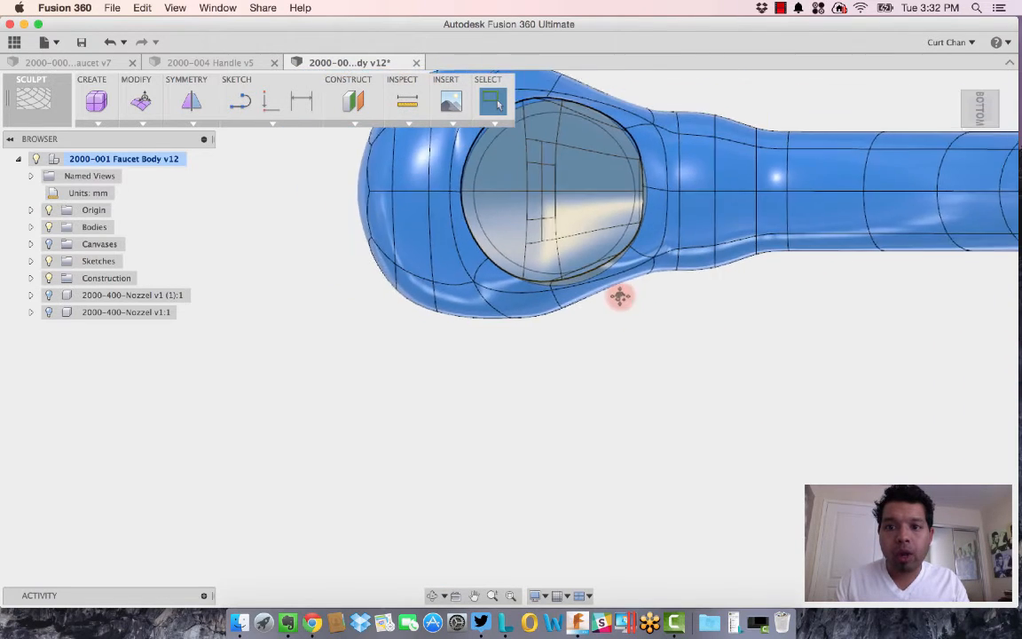
{"action": "scroll", "coordinate": [567, 208], "scroll_direction": "up", "scroll_amount": 4}
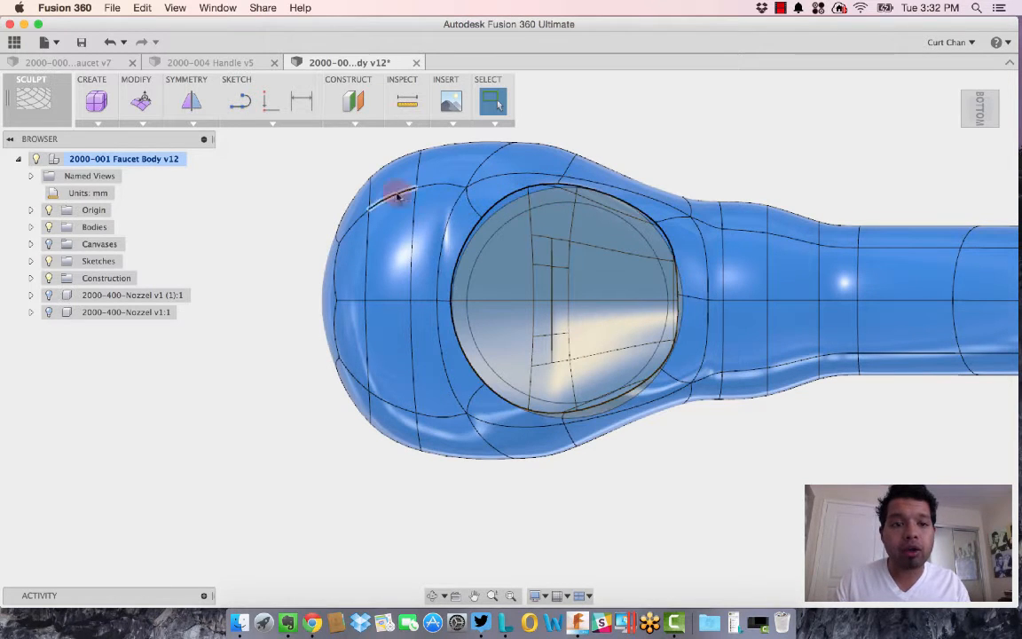
{"action": "left_click", "coordinate": [141, 104]}
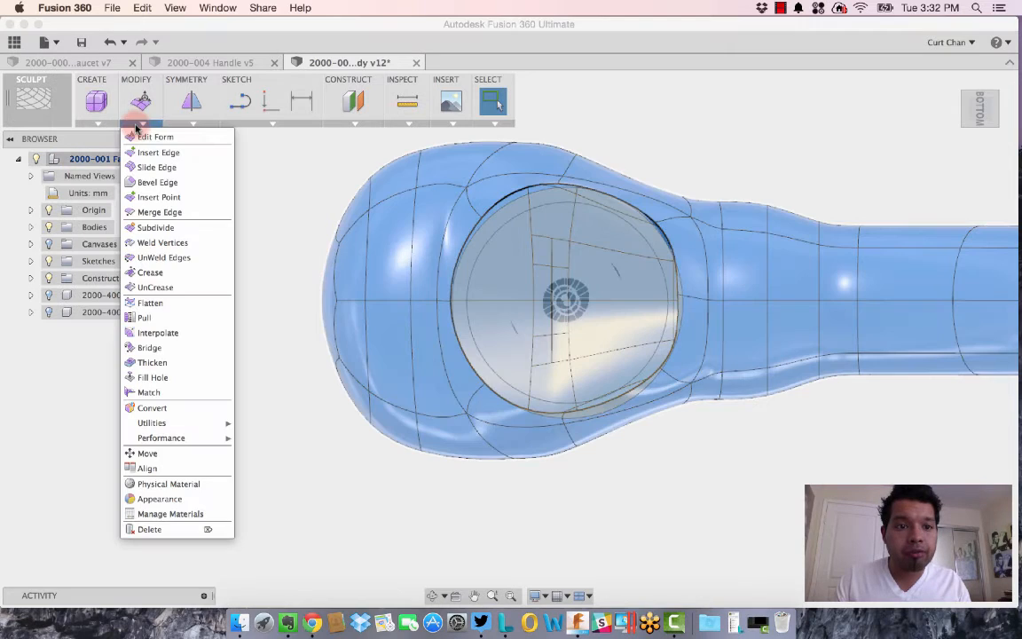
{"action": "left_click", "coordinate": [187, 392]}
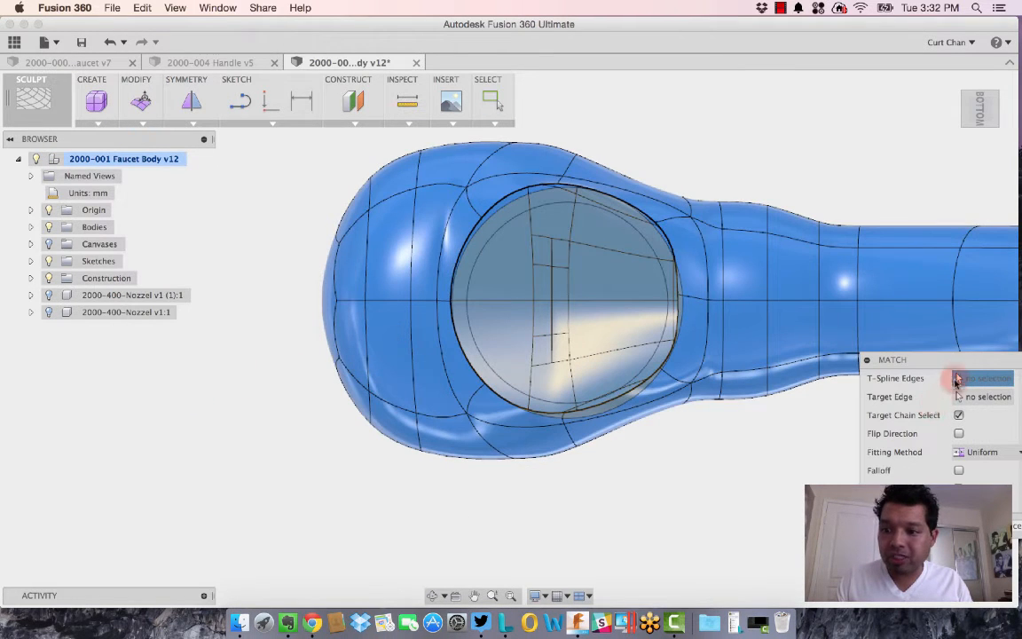
{"action": "left_click", "coordinate": [526, 192]}
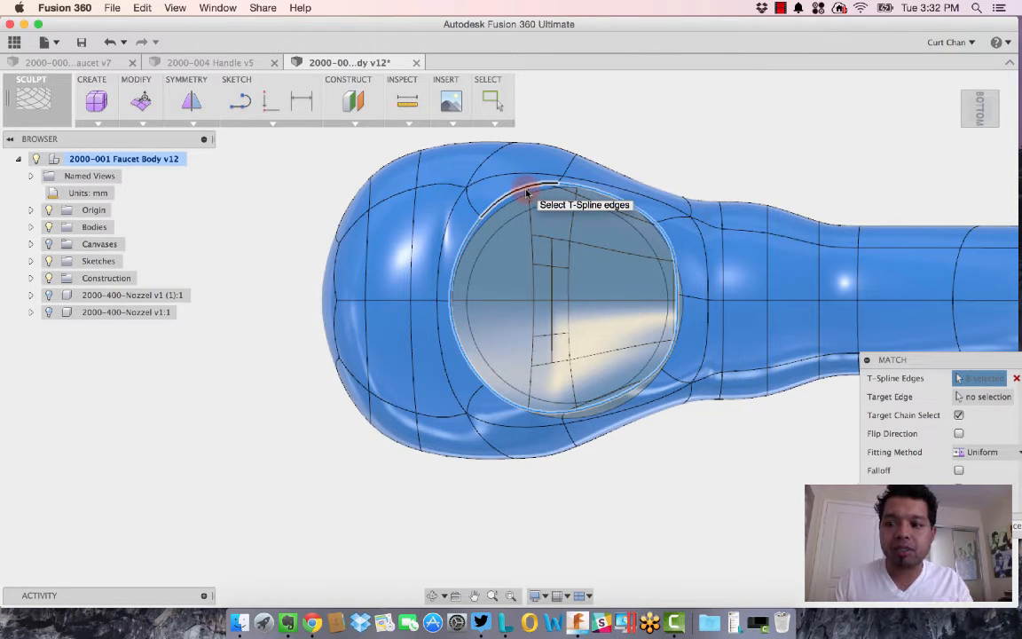
{"action": "left_click", "coordinate": [919, 417]}
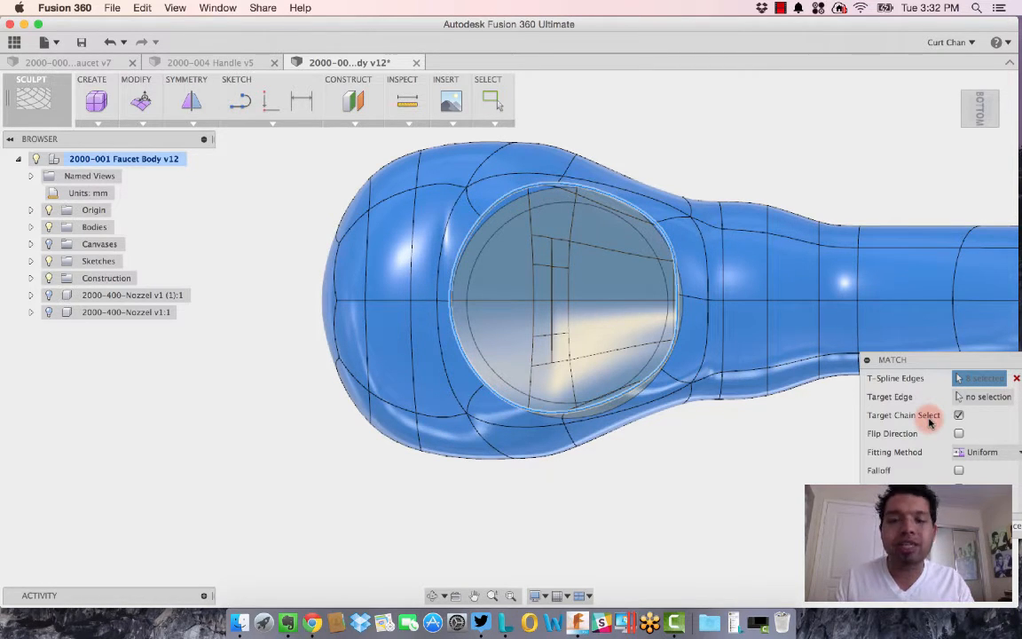
{"action": "left_click", "coordinate": [970, 399]}
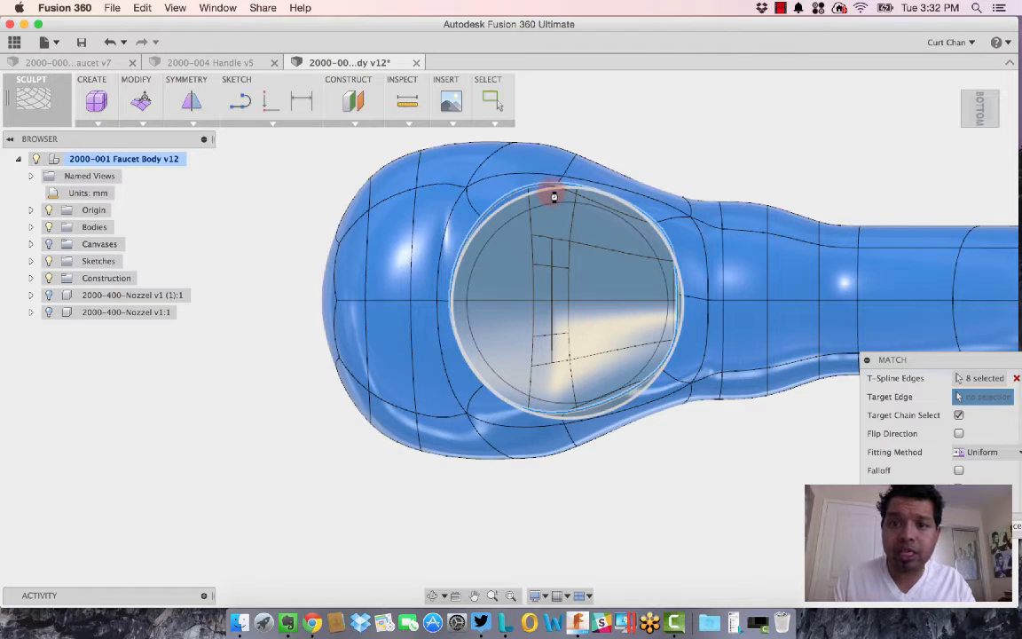
{"action": "left_click", "coordinate": [551, 196]}
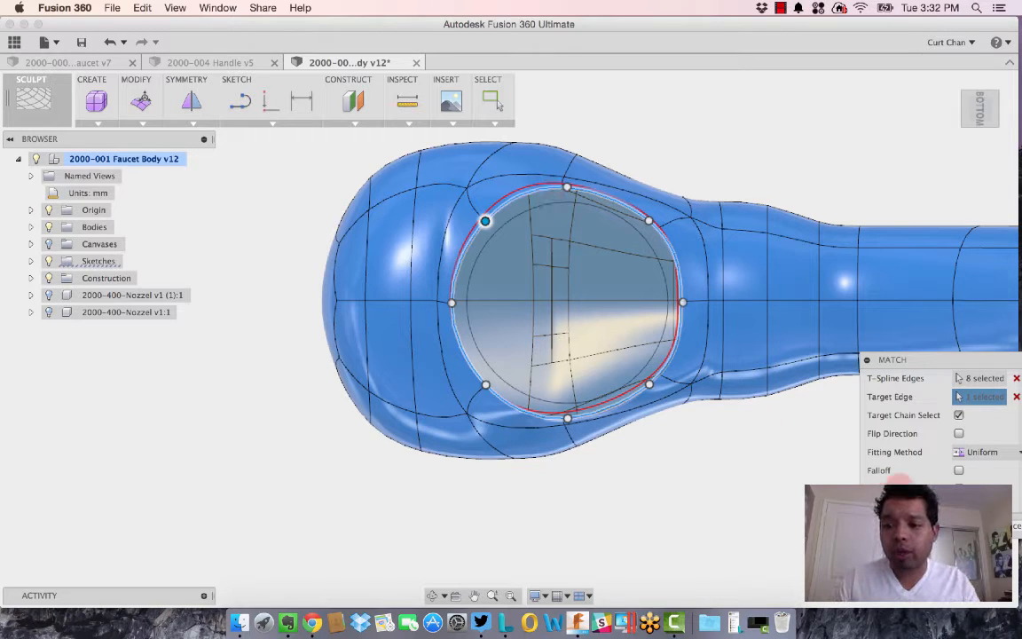
{"action": "key", "text": "Return"}
{"action": "key", "text": "Escape"}
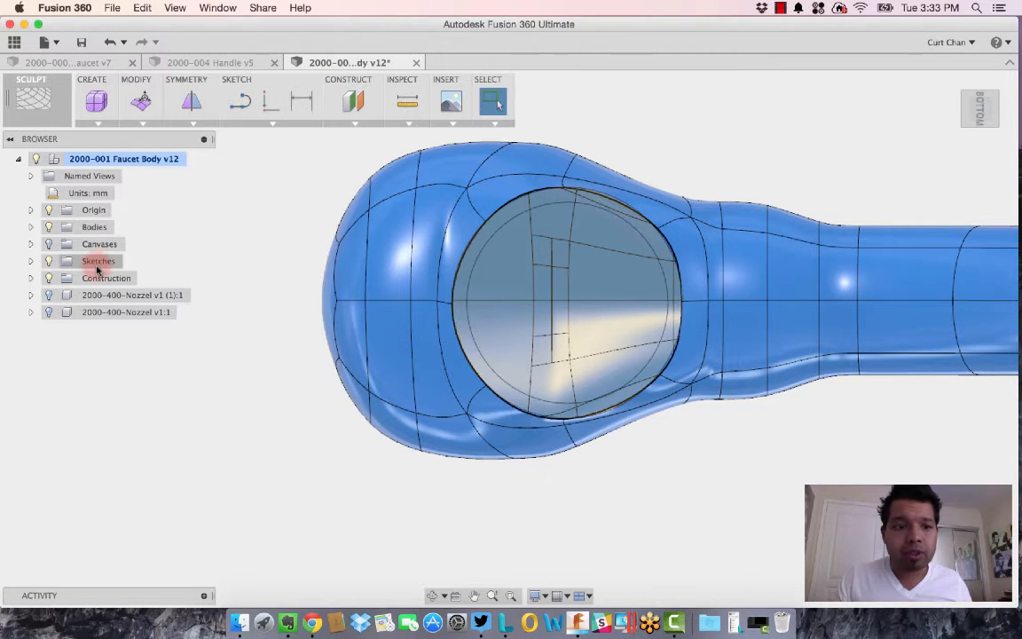
Hide the sketches and show the nozzle component 2000-400-Nozzel v1:1 in the spout head
{"action": "left_click", "coordinate": [48, 262]}
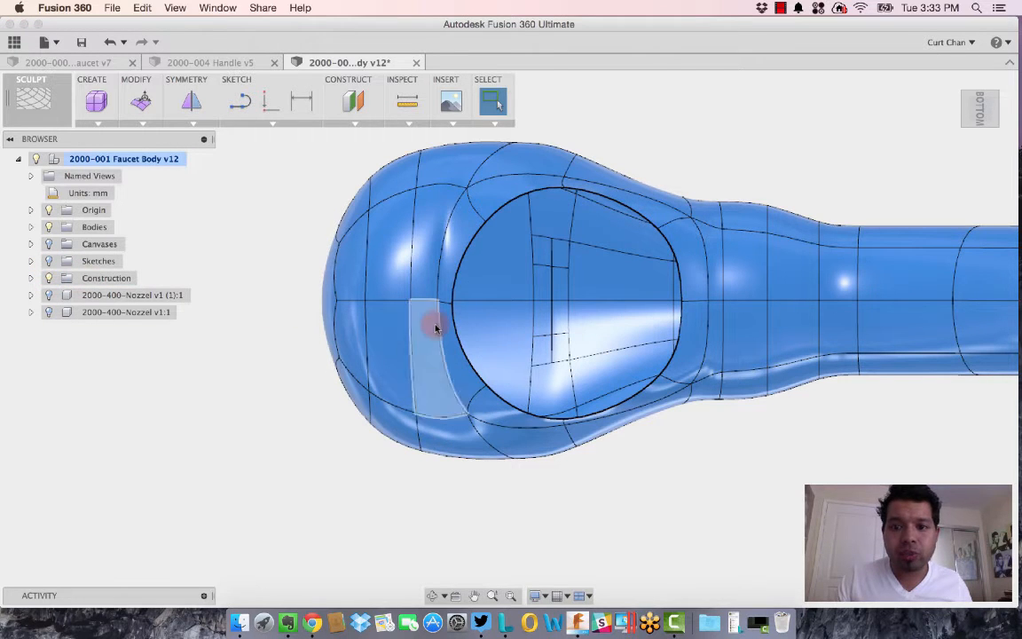
{"action": "middle_click_drag", "start_coordinate": [504, 378], "coordinate": [488, 518], "text": "shift"}
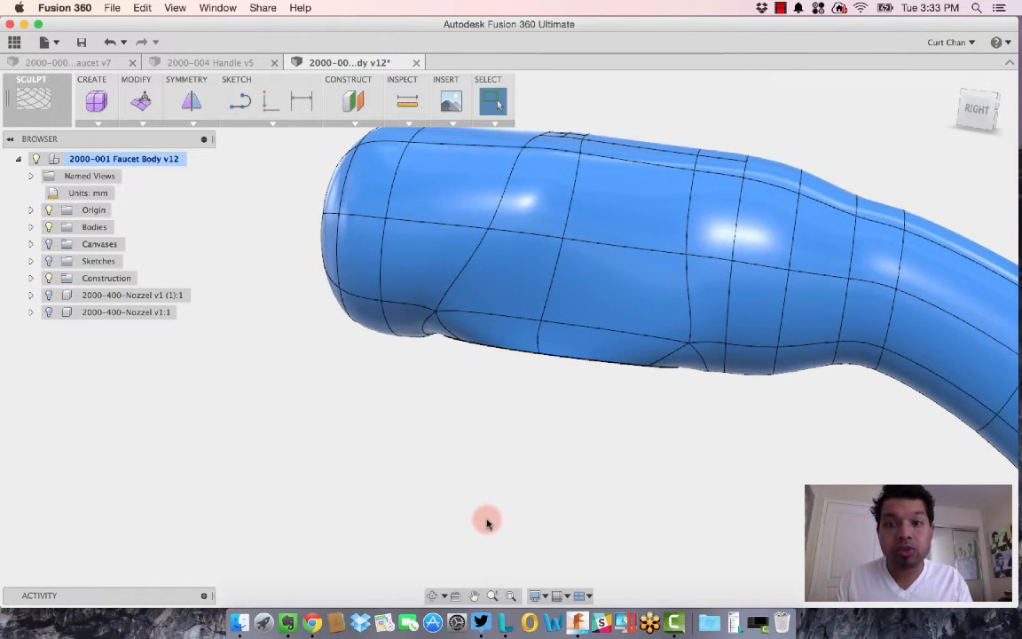
{"action": "left_click", "coordinate": [47, 313]}
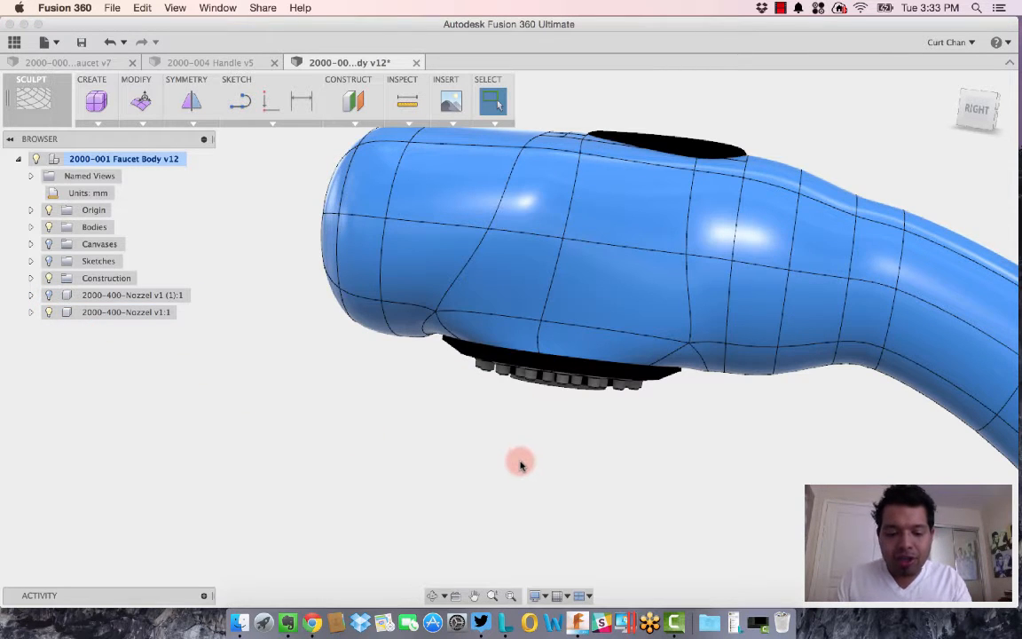
Examine from below, the side and above how the nozzle sits in the spout head, ending on the whole faucet
{"action": "middle_click_drag", "start_coordinate": [520, 458], "coordinate": [529, 408], "text": "shift"}
{"action": "scroll", "coordinate": [593, 327], "scroll_direction": "up", "scroll_amount": 5}
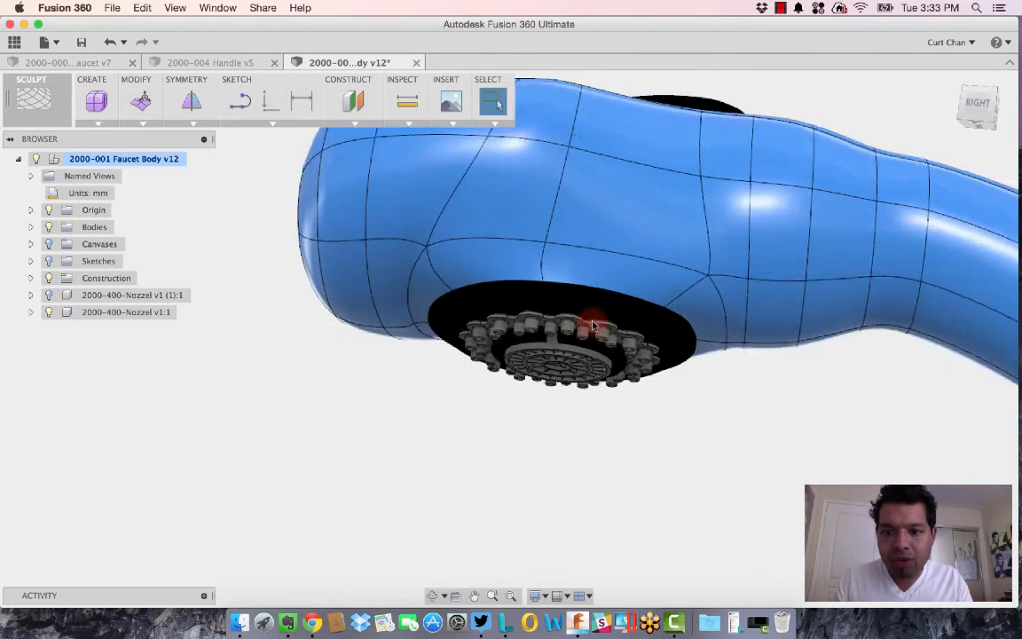
{"action": "scroll", "coordinate": [486, 413], "scroll_direction": "down", "scroll_amount": 5}
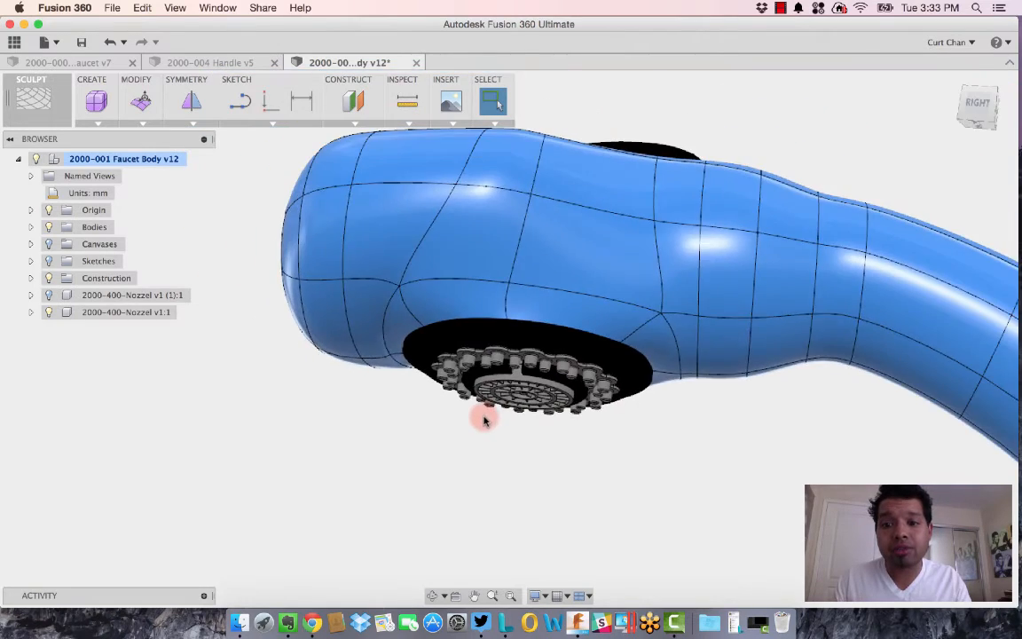
{"action": "middle_click_drag", "start_coordinate": [483, 415], "coordinate": [586, 456], "text": "shift"}
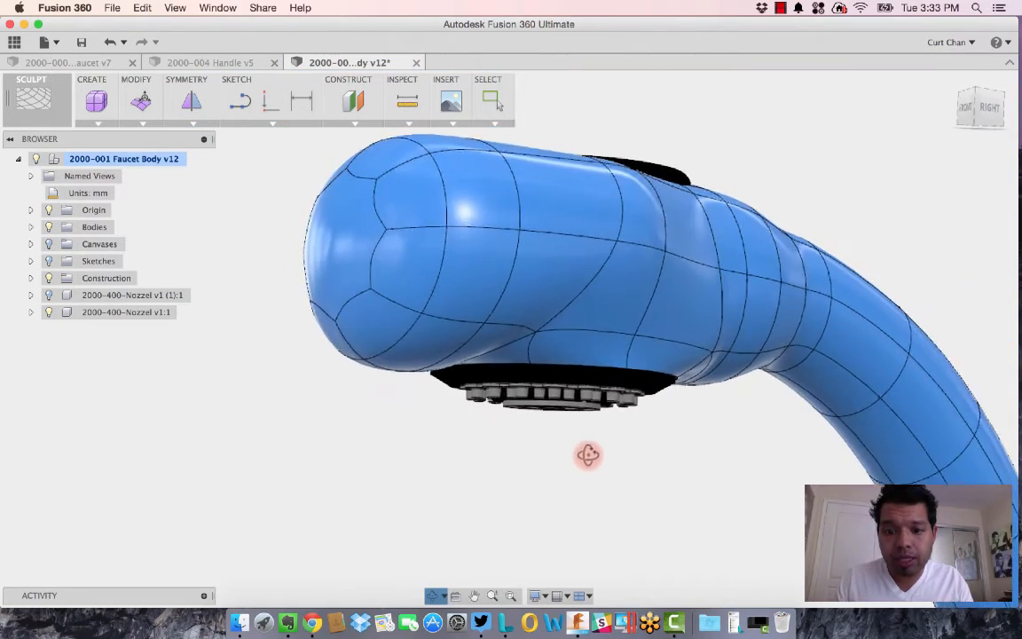
{"action": "scroll", "coordinate": [551, 365], "scroll_direction": "up", "scroll_amount": 5}
{"action": "middle_click_drag", "start_coordinate": [458, 453], "coordinate": [406, 486], "text": "shift"}
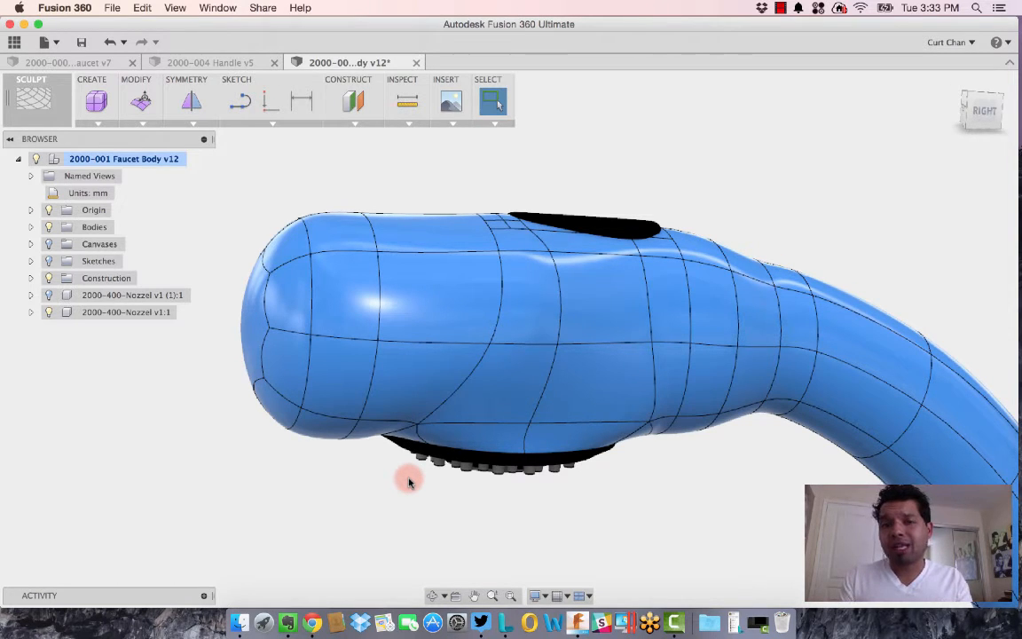
{"action": "scroll", "coordinate": [424, 399], "scroll_direction": "down", "scroll_amount": 2}
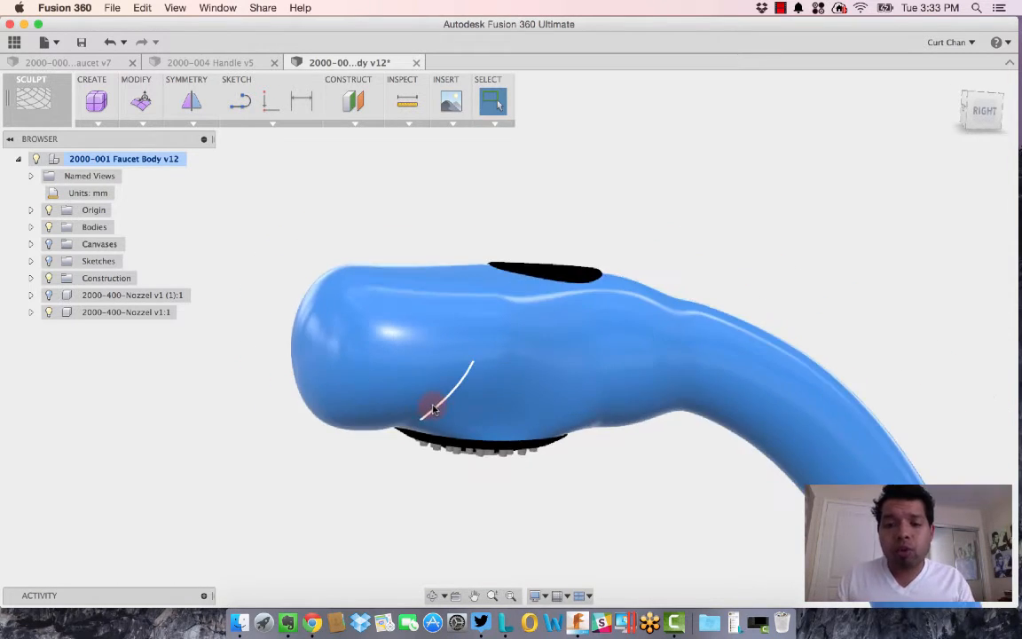
{"action": "left_click", "coordinate": [432, 415]}
{"action": "middle_click_drag", "start_coordinate": [433, 416], "coordinate": [497, 422], "text": "shift"}
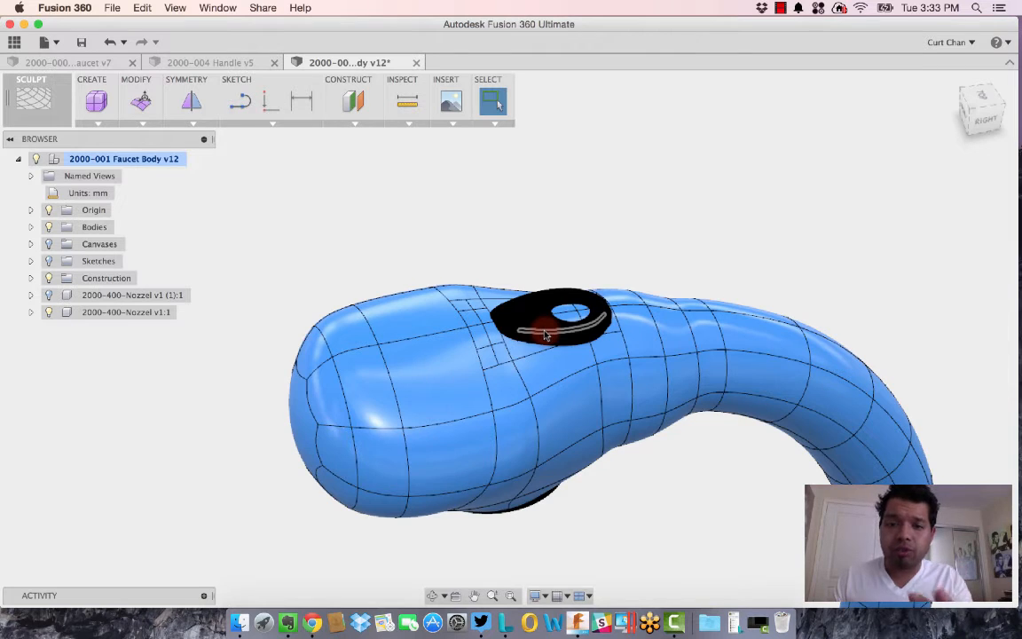
{"action": "scroll", "coordinate": [539, 360], "scroll_direction": "down", "scroll_amount": 5}
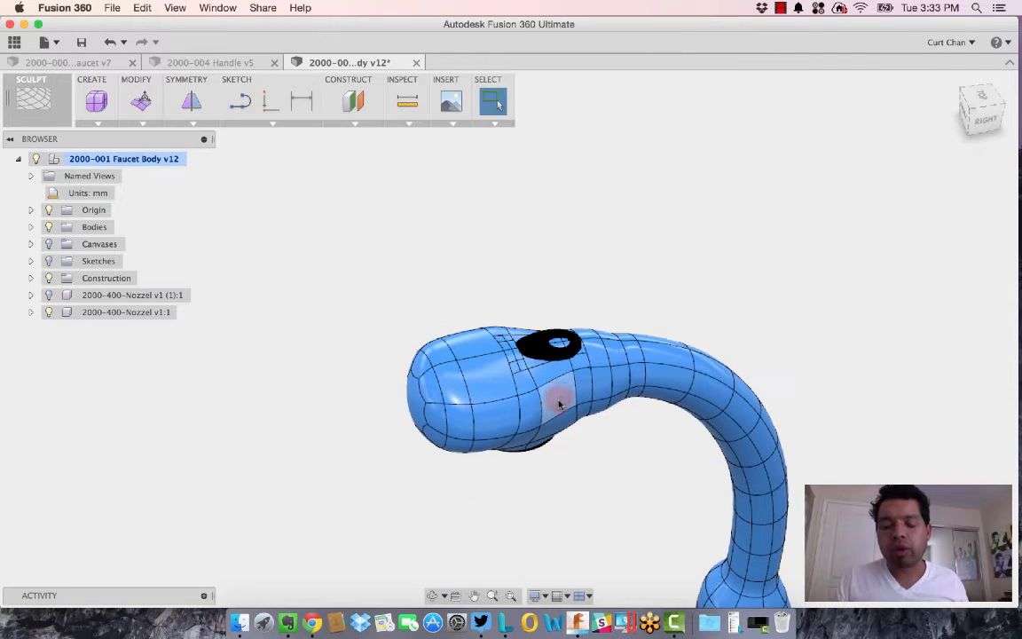
{"action": "left_click", "coordinate": [952, 83]}
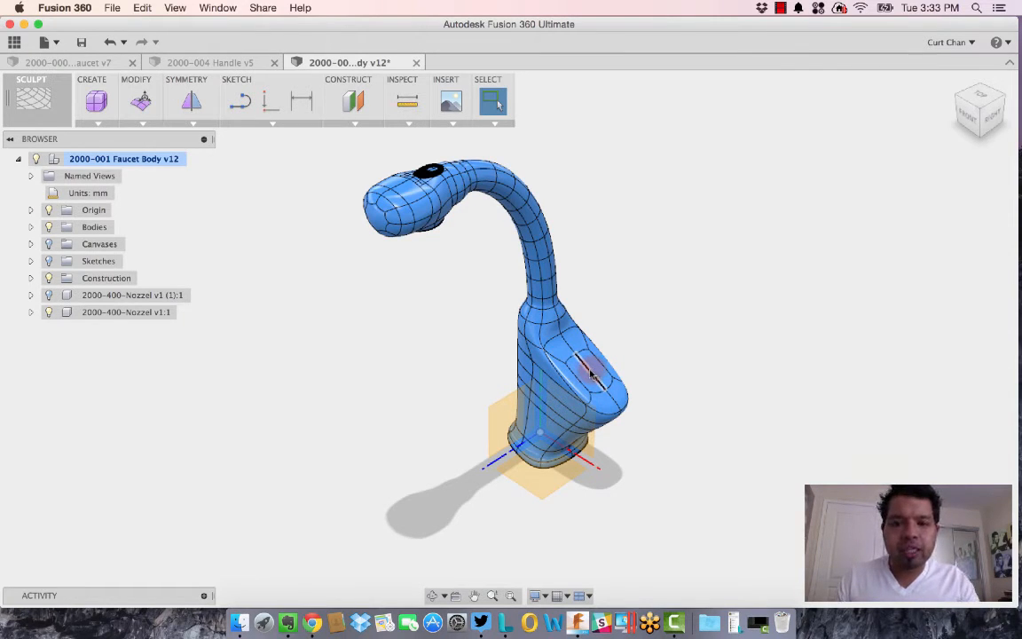
Inspect the inside of the faucet body with a section analysis on the vertical origin plane facing the front, and cancel it
{"action": "left_click", "coordinate": [31, 227]}
{"action": "left_click", "coordinate": [88, 245]}
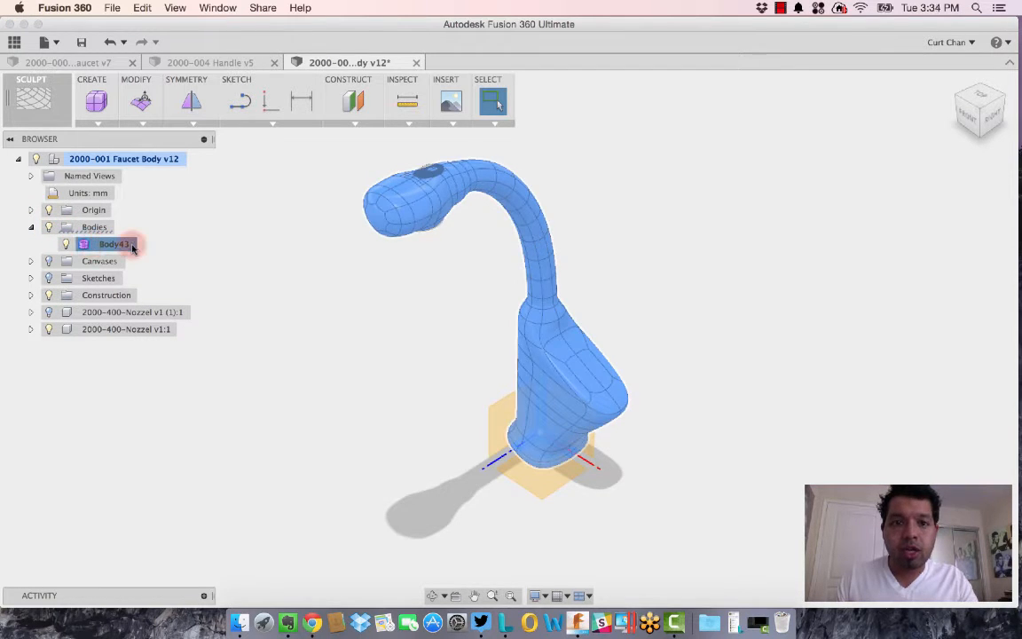
{"action": "left_click", "coordinate": [444, 124]}
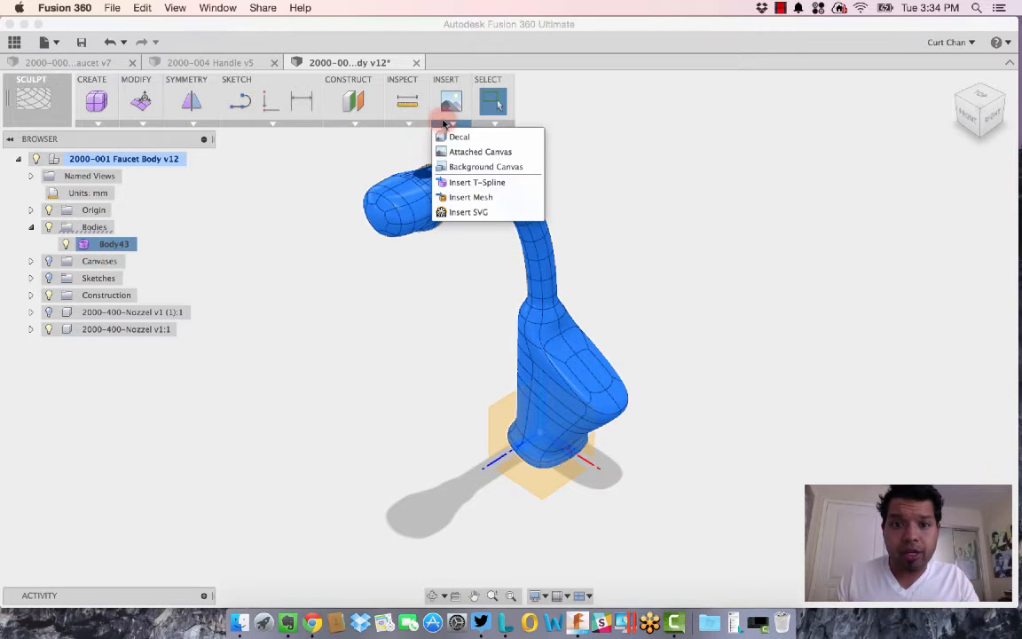
{"action": "left_click", "coordinate": [419, 123]}
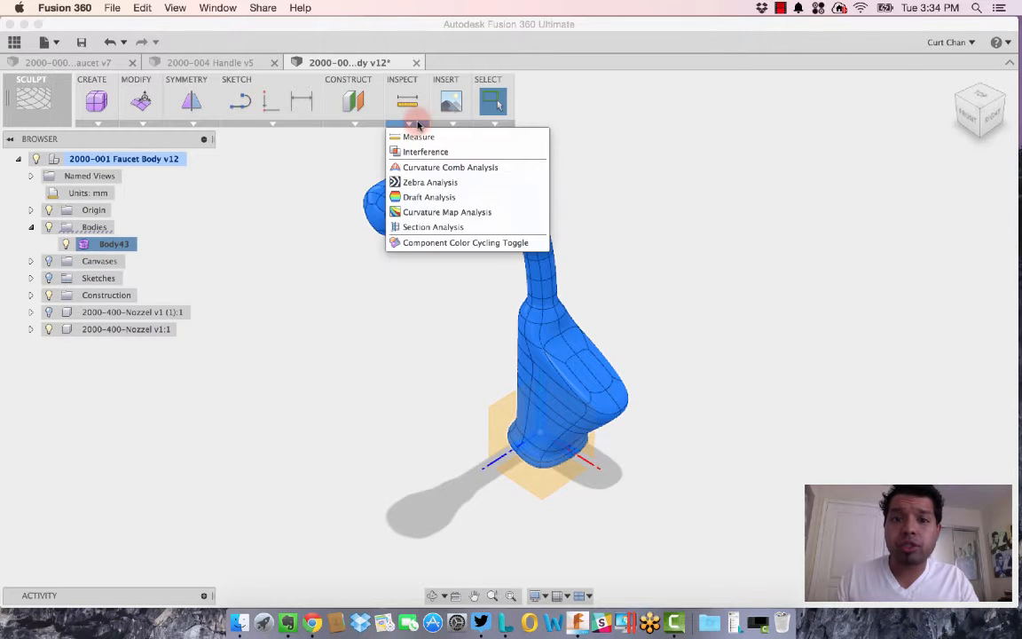
{"action": "left_click", "coordinate": [431, 227]}
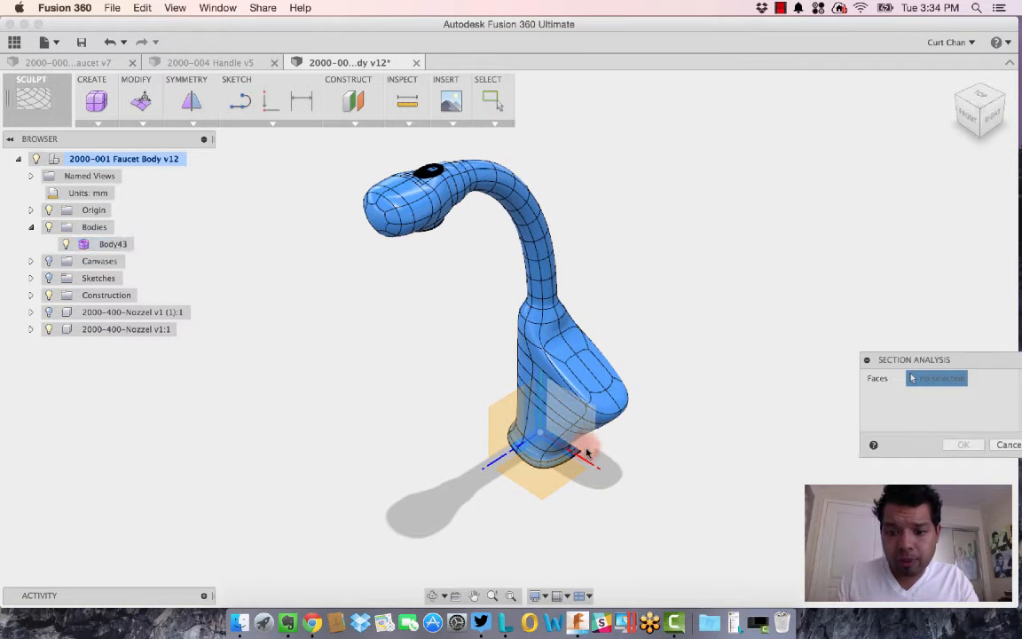
{"action": "left_click", "coordinate": [583, 449]}
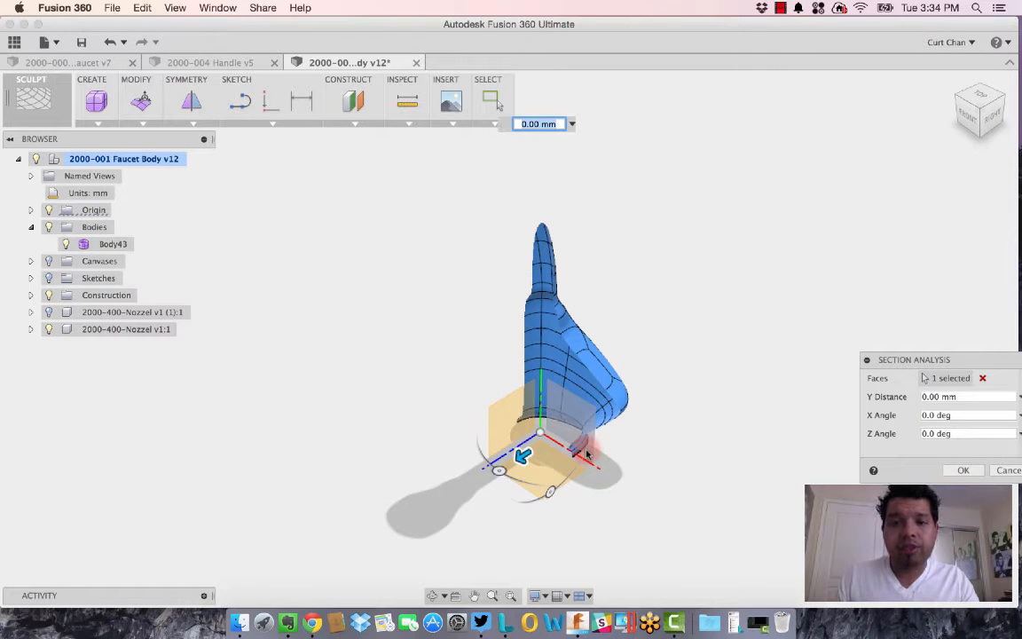
{"action": "scroll", "coordinate": [571, 358], "scroll_direction": "up", "scroll_amount": 5}
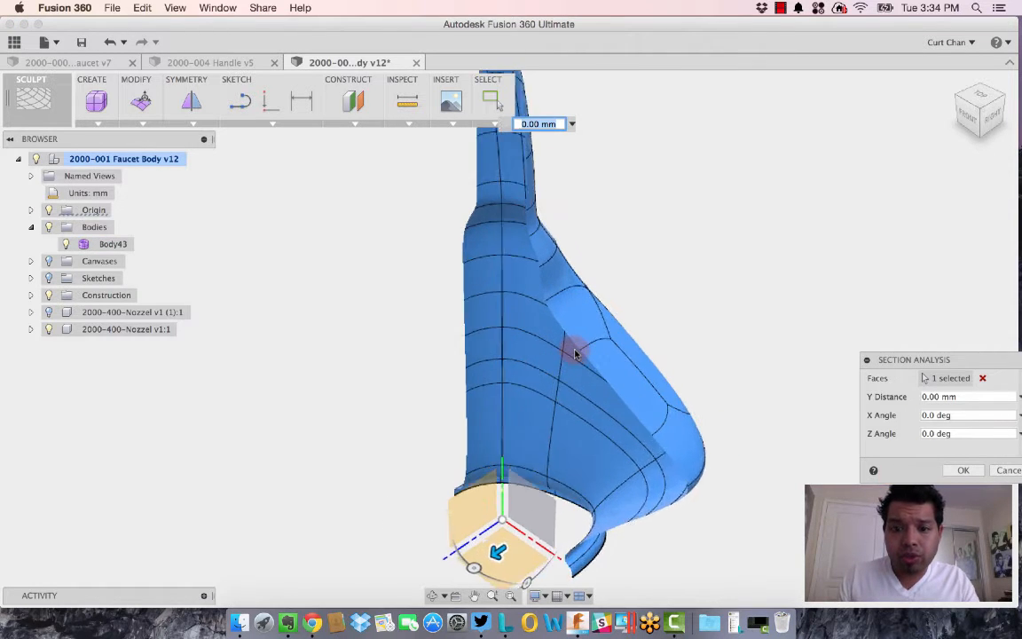
{"action": "scroll", "coordinate": [576, 357], "scroll_direction": "up", "scroll_amount": 3}
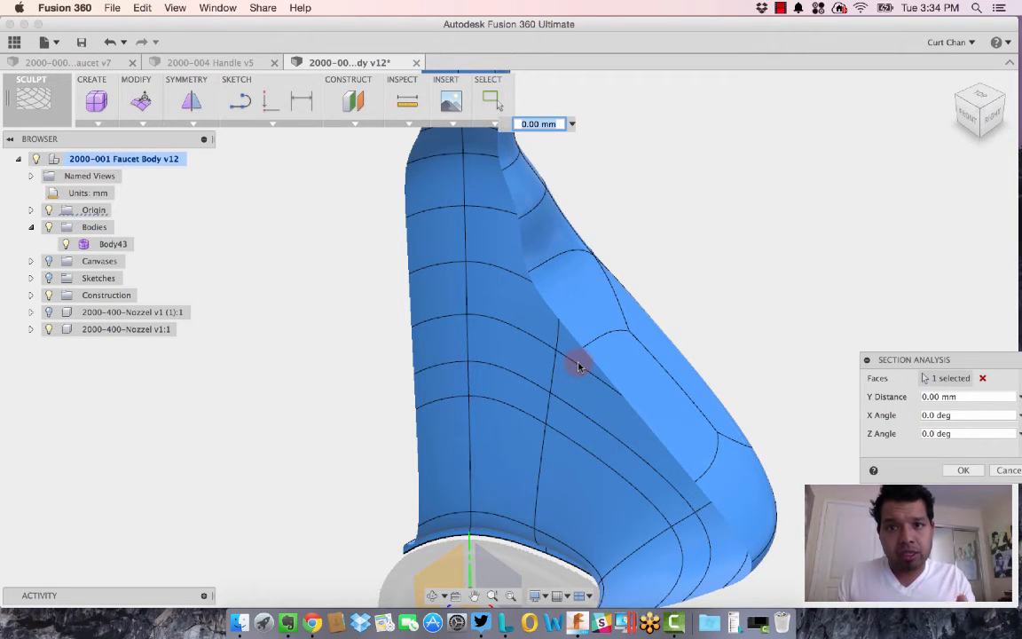
{"action": "scroll", "coordinate": [578, 366], "scroll_direction": "down", "scroll_amount": 5}
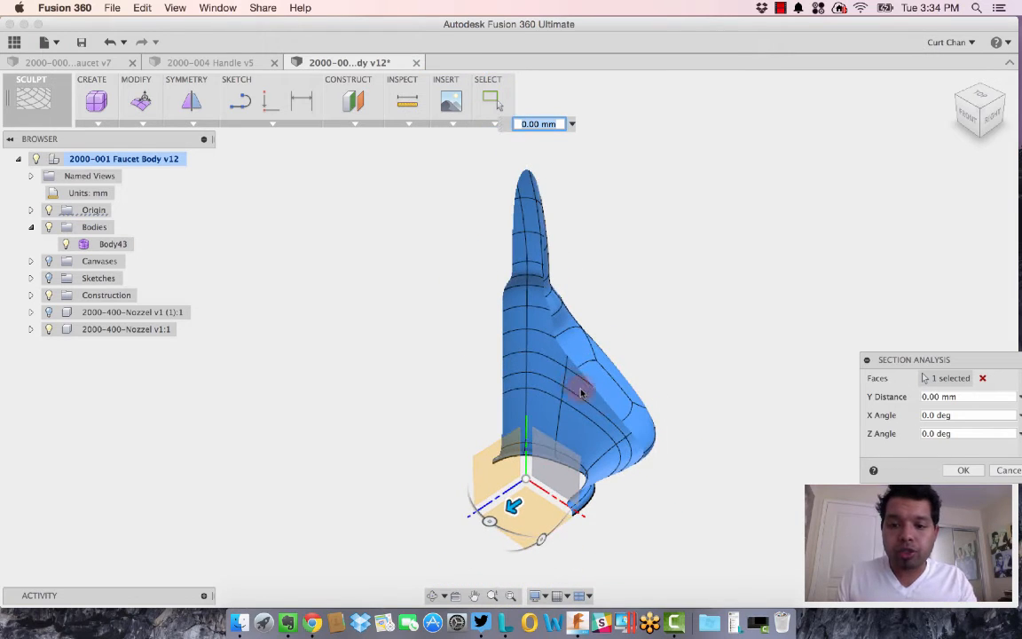
{"action": "left_click", "coordinate": [999, 470]}
Convert the faucet's T-spline body Body43 using the New Body operation
{"action": "scroll", "coordinate": [373, 323], "scroll_direction": "down", "scroll_amount": 3}
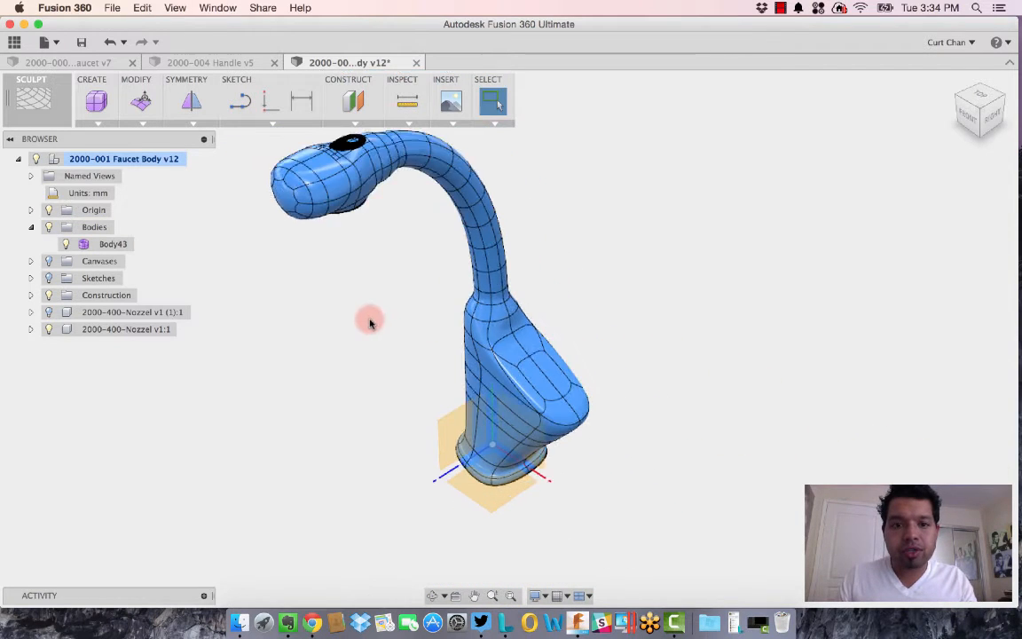
{"action": "middle_click_drag", "start_coordinate": [371, 323], "coordinate": [432, 350]}
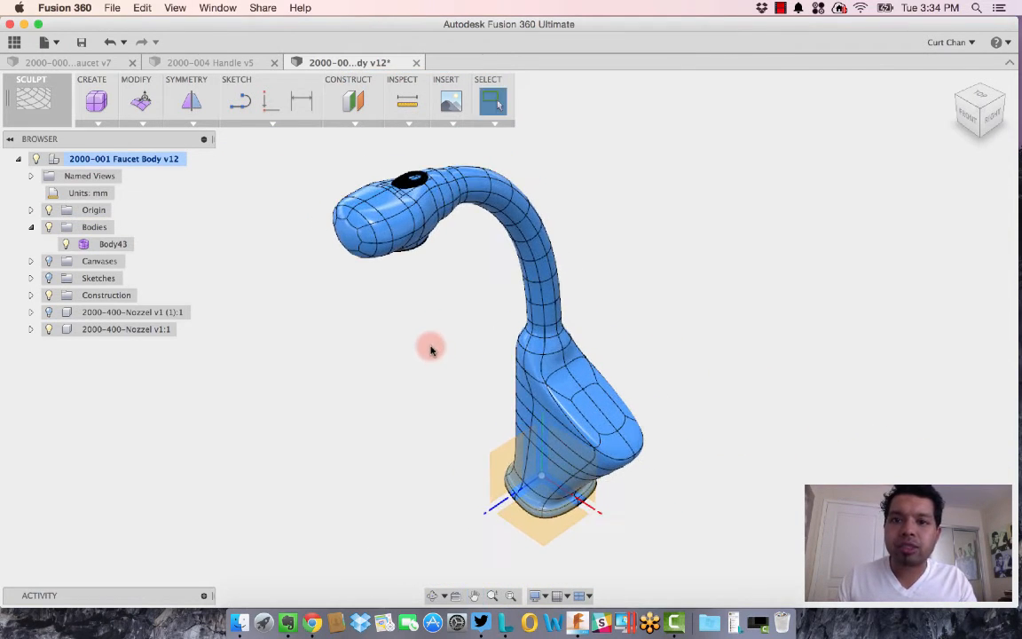
{"action": "right_click", "coordinate": [111, 245]}
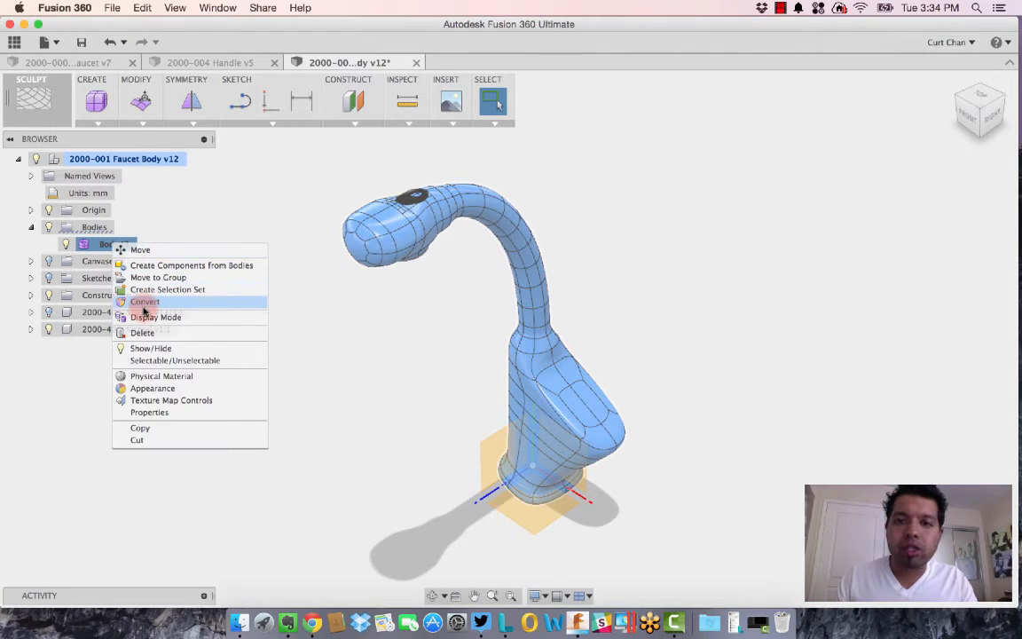
{"action": "left_click", "coordinate": [144, 304]}
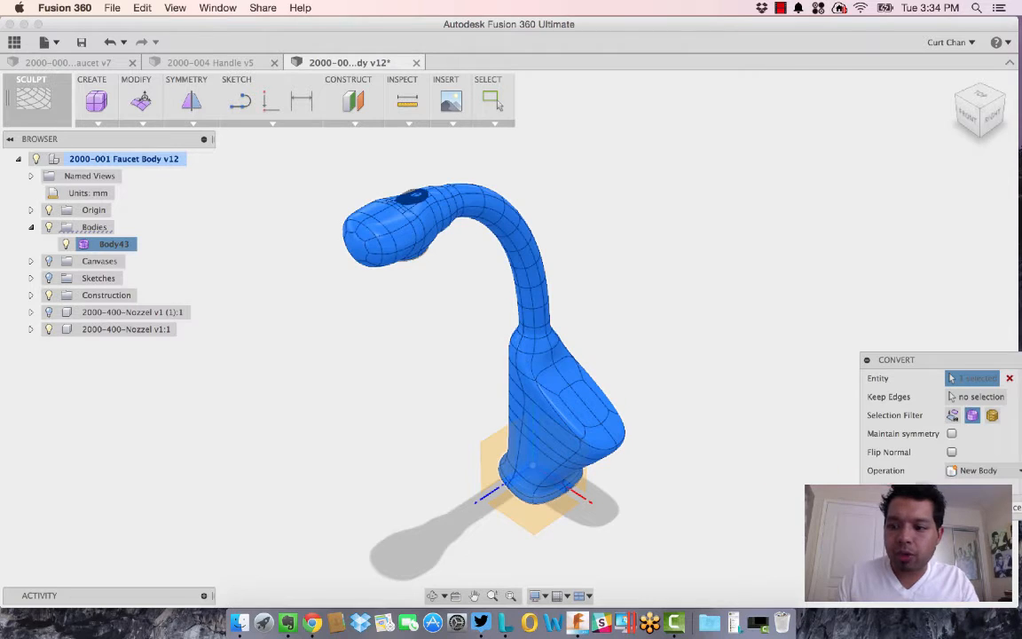
{"action": "left_click", "coordinate": [956, 505]}
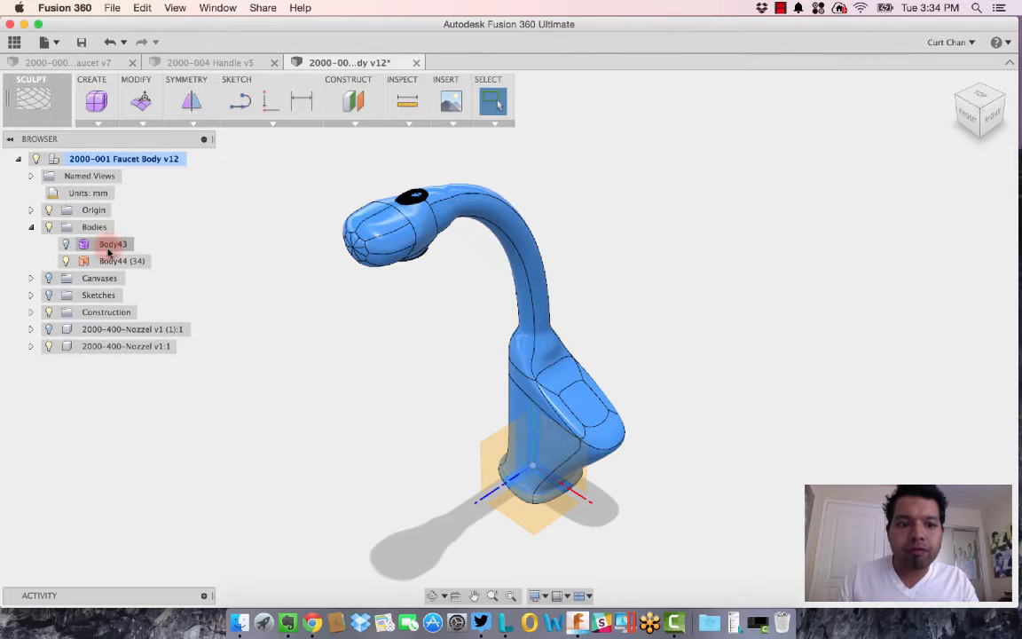
Switch to the Model workspace and thicken the faucet surface Body44 by -2.25 mm on one side as a new body
{"action": "left_click", "coordinate": [103, 261]}
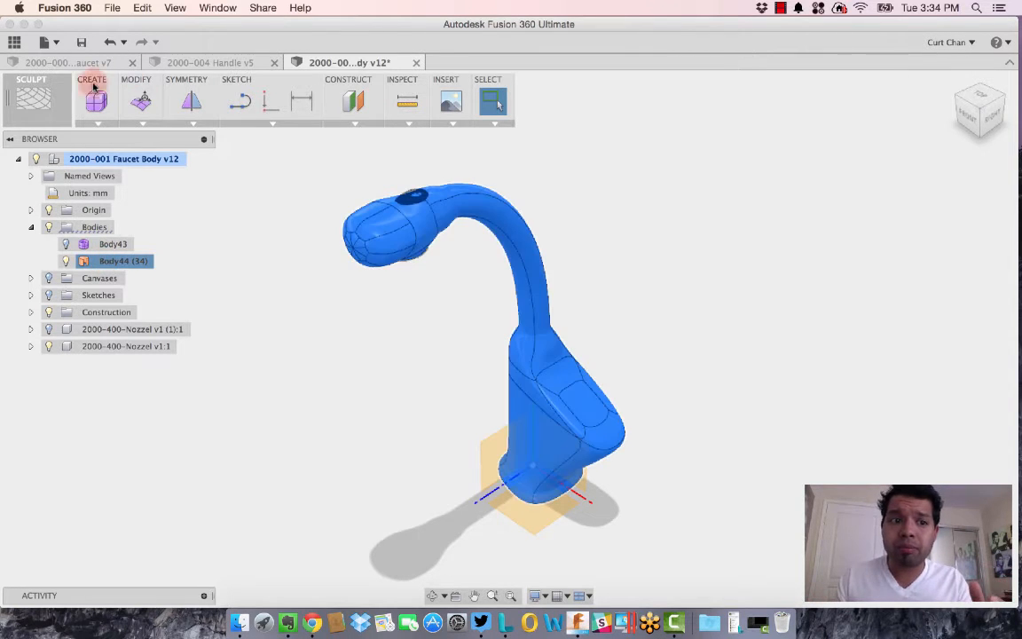
{"action": "left_click", "coordinate": [32, 96]}
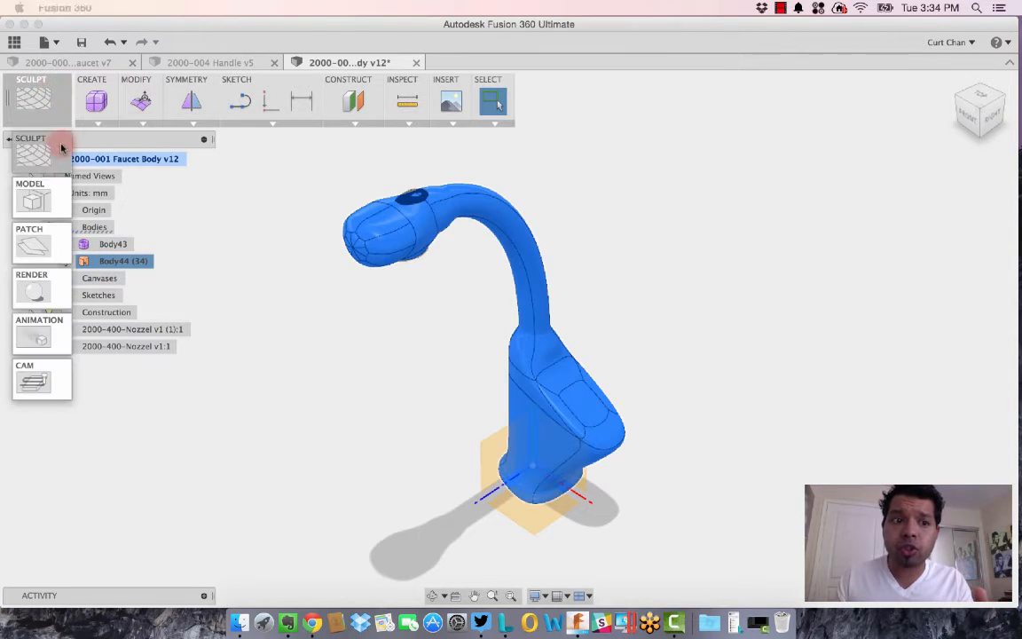
{"action": "left_click", "coordinate": [43, 191]}
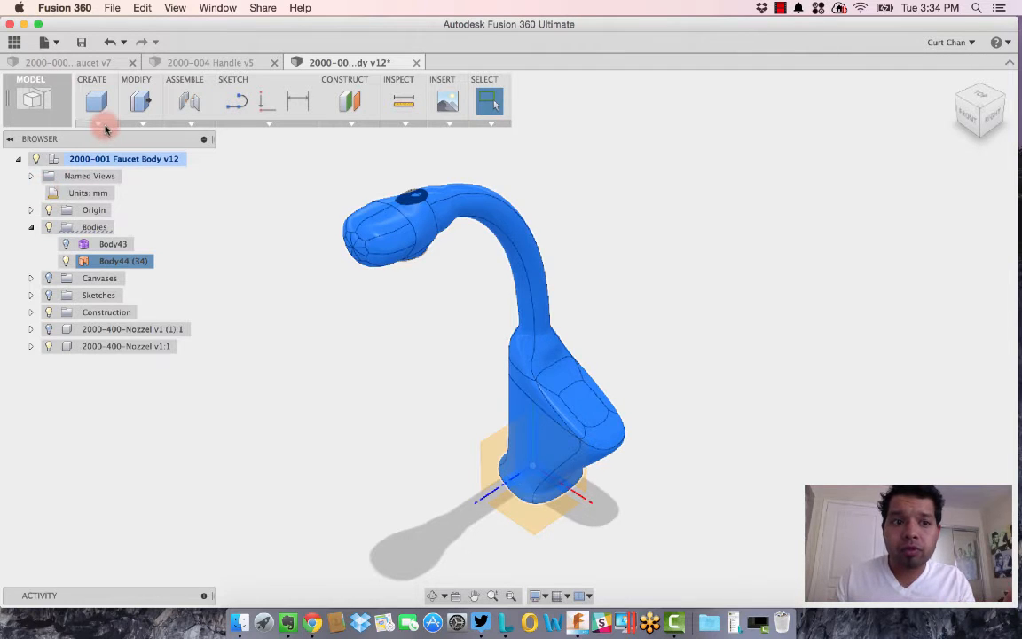
{"action": "left_click", "coordinate": [104, 127]}
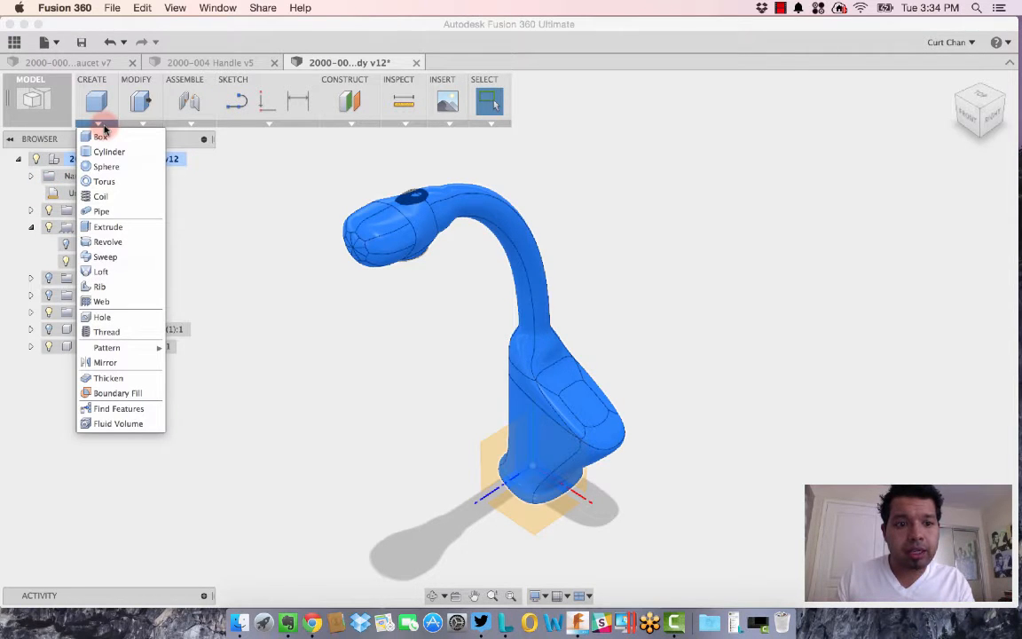
{"action": "left_click", "coordinate": [122, 378]}
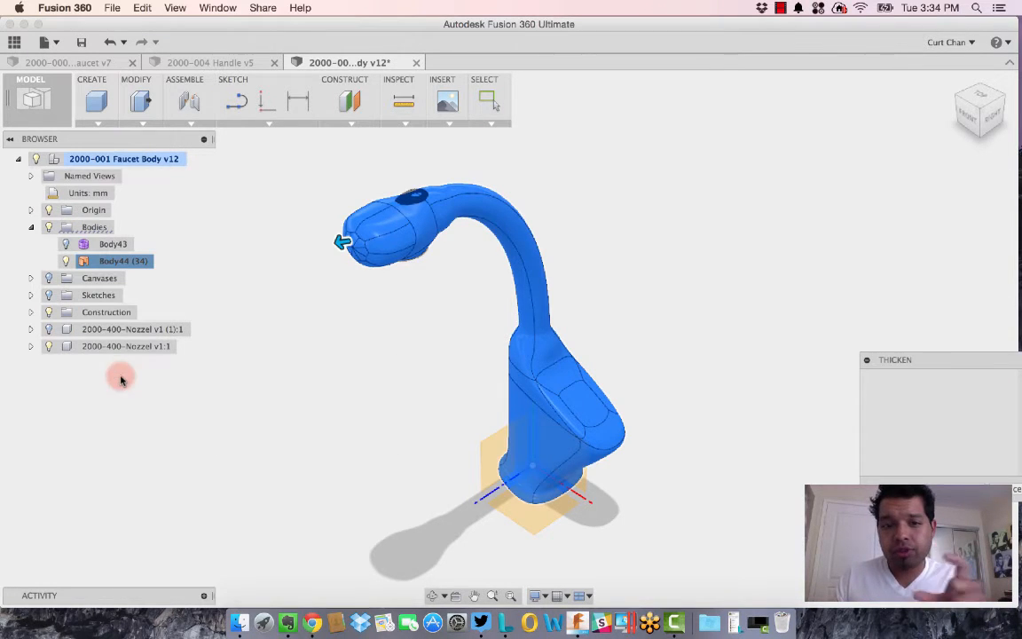
{"action": "left_click", "coordinate": [460, 219]}
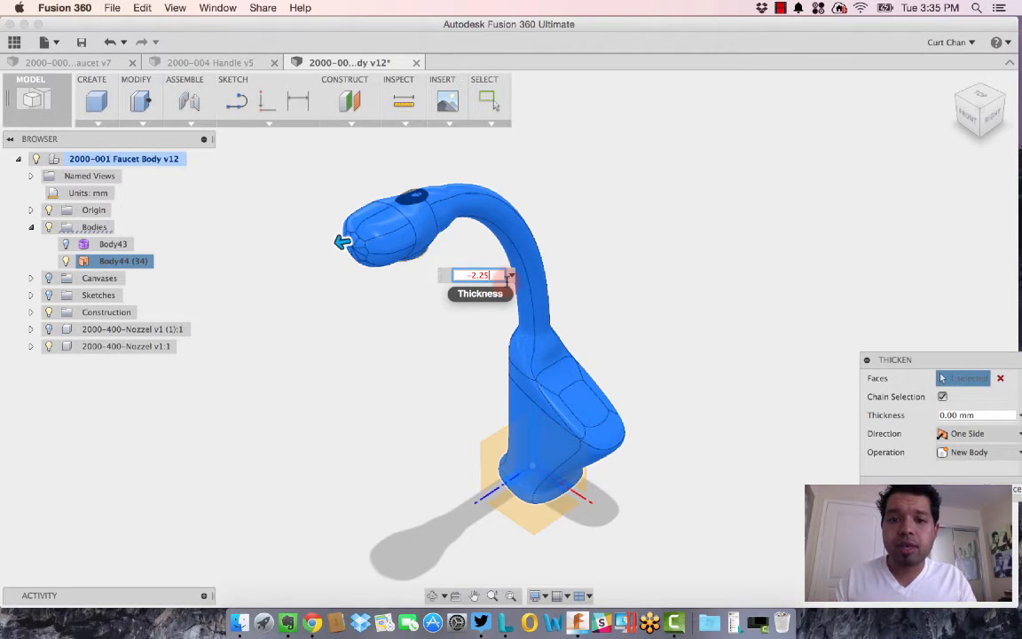
{"action": "key", "text": "Return"}
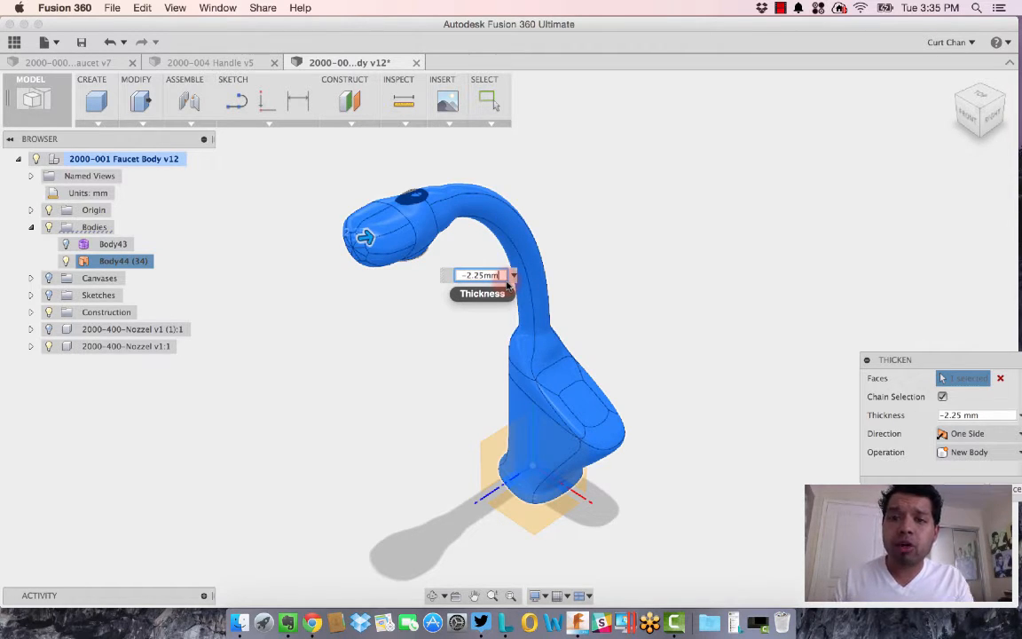
{"action": "key", "text": "Return"}
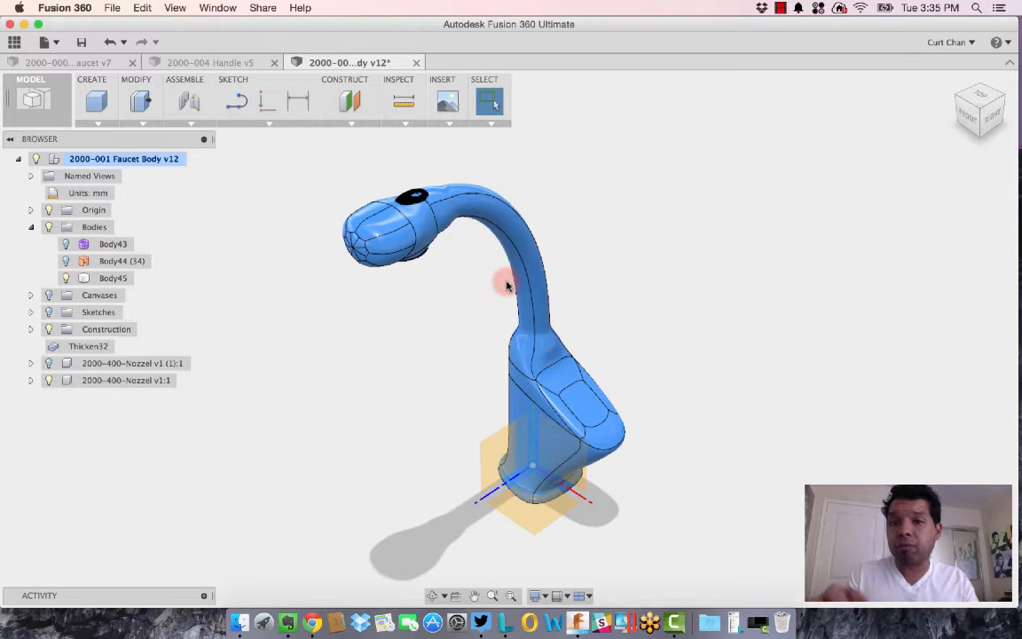
Inspect the thickened faucet's wall from the front with a section analysis on the vertical origin plane facing the front, and cancel it
{"action": "left_click", "coordinate": [406, 123]}
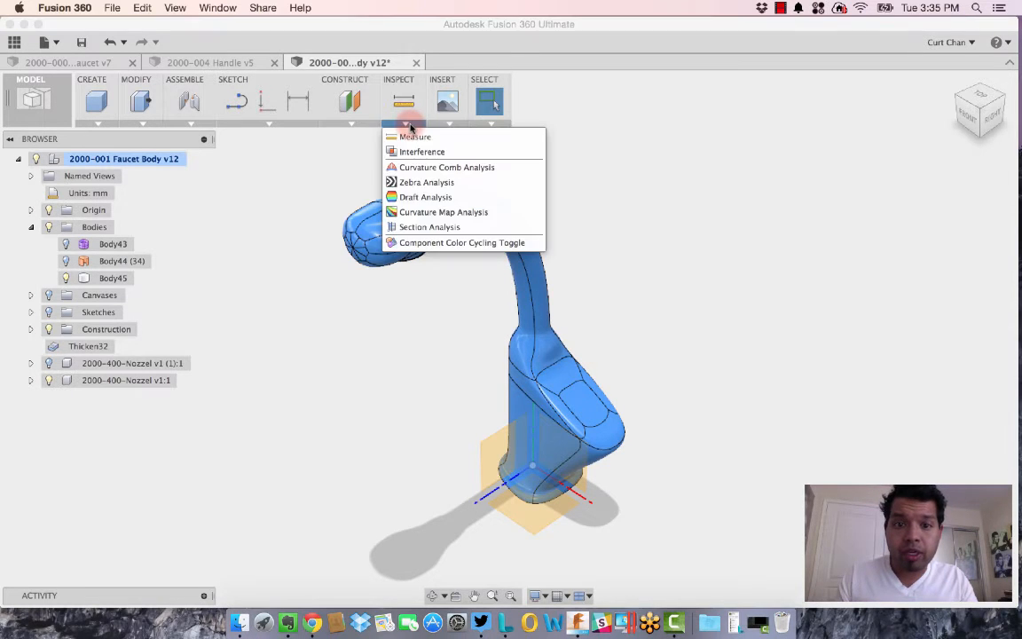
{"action": "left_click", "coordinate": [431, 227]}
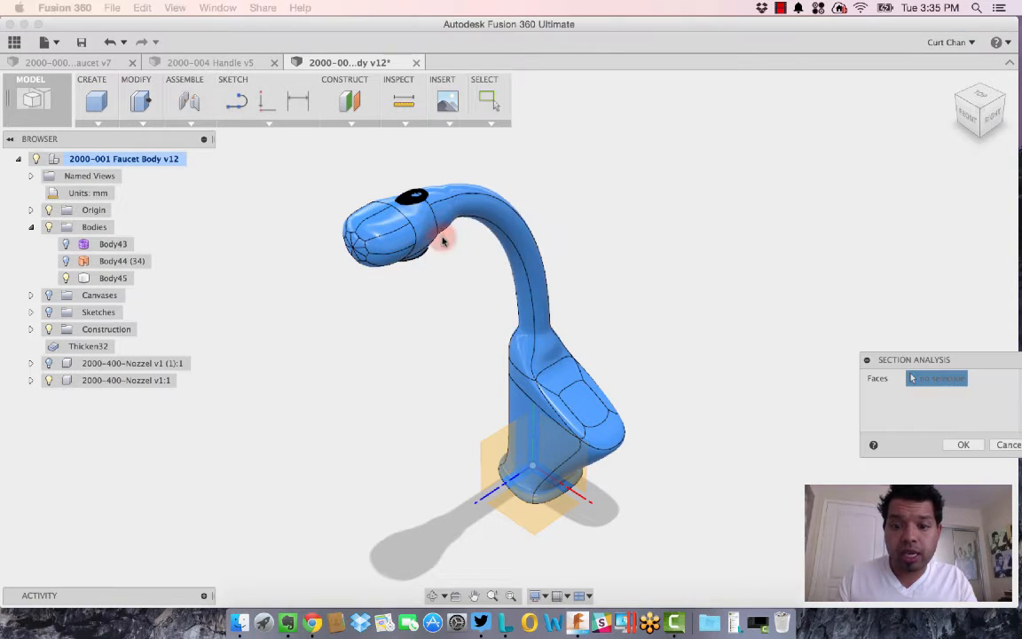
{"action": "left_click", "coordinate": [581, 476]}
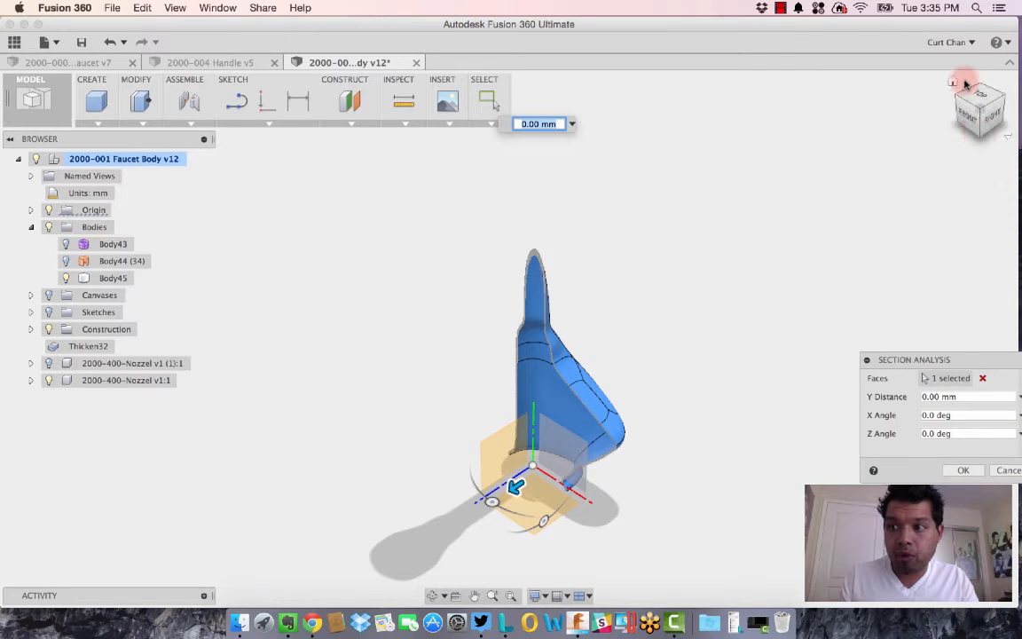
{"action": "left_click", "coordinate": [970, 116]}
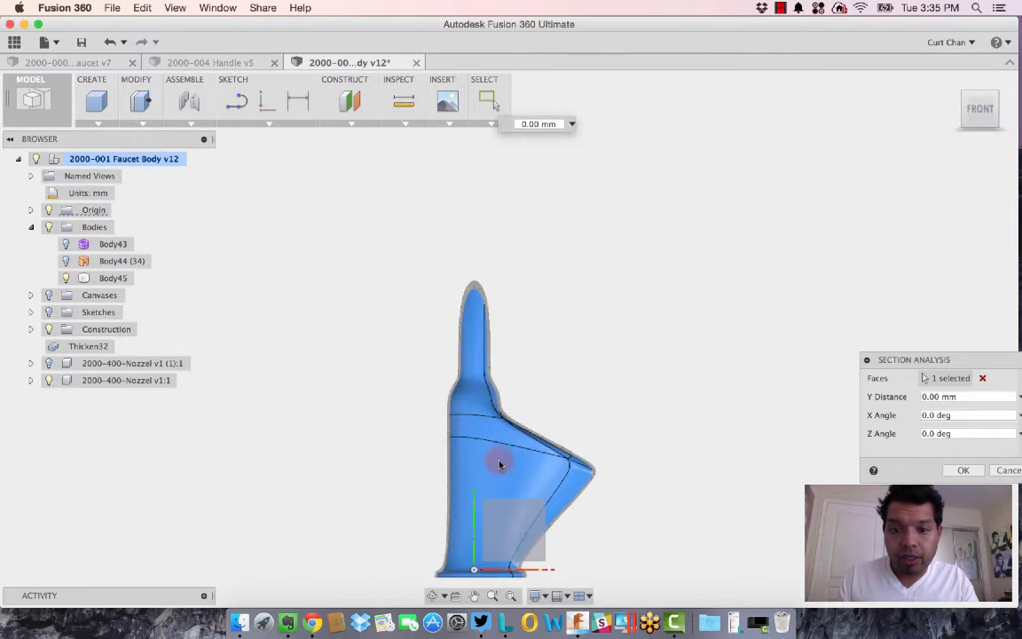
{"action": "scroll", "coordinate": [499, 465], "scroll_direction": "up", "scroll_amount": 3}
{"action": "scroll", "coordinate": [551, 418], "scroll_direction": "up", "scroll_amount": 5}
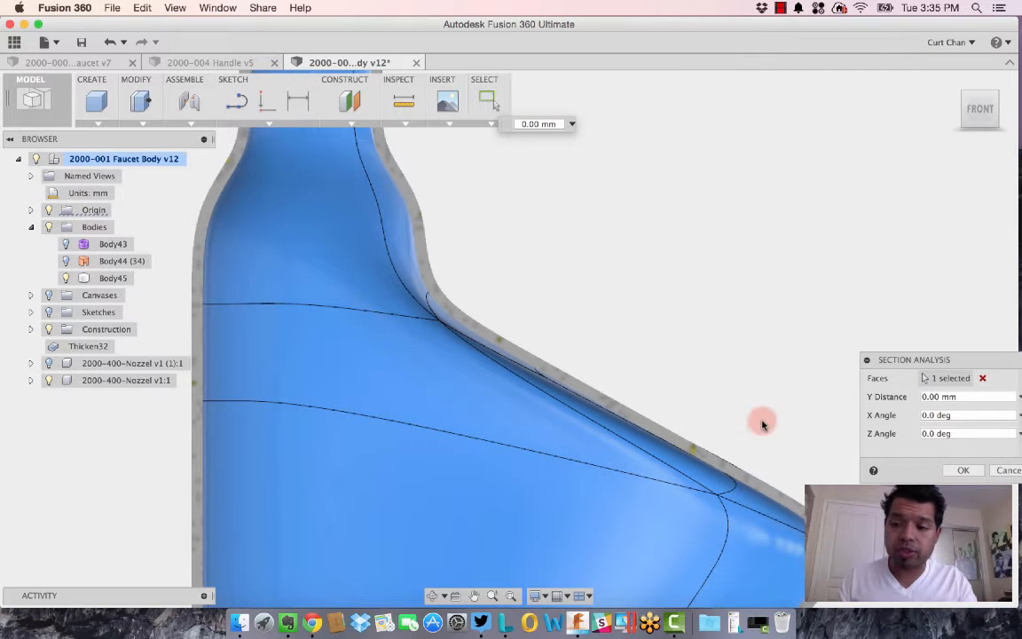
{"action": "left_click", "coordinate": [1002, 469]}
{"action": "scroll", "coordinate": [743, 412], "scroll_direction": "down", "scroll_amount": 7}
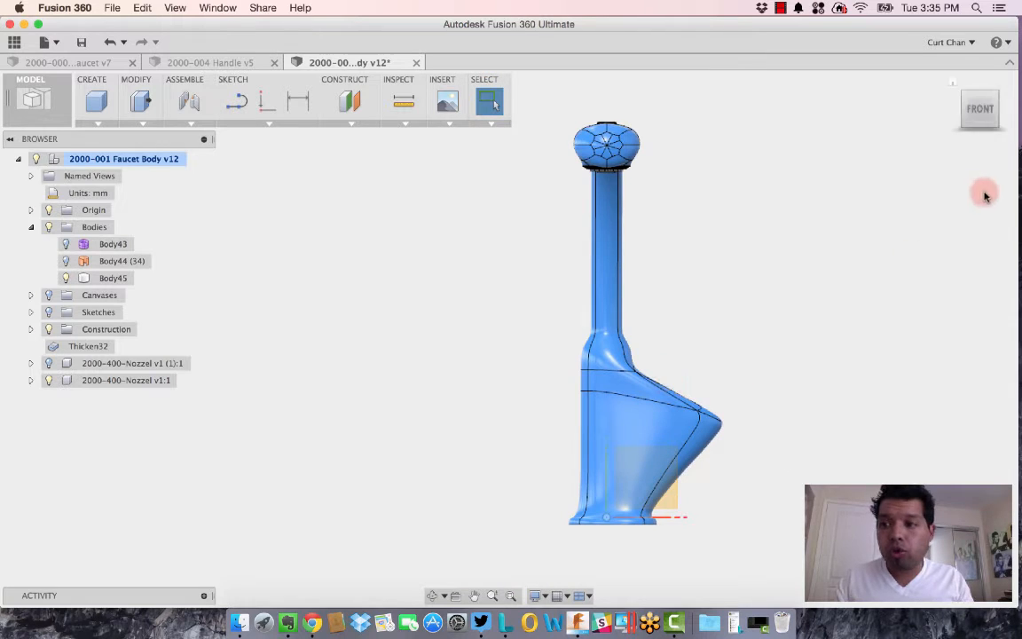
Create an offset plane about 180 mm above the horizontal origin plane, where the base narrows into the spout
{"action": "left_click", "coordinate": [953, 82]}
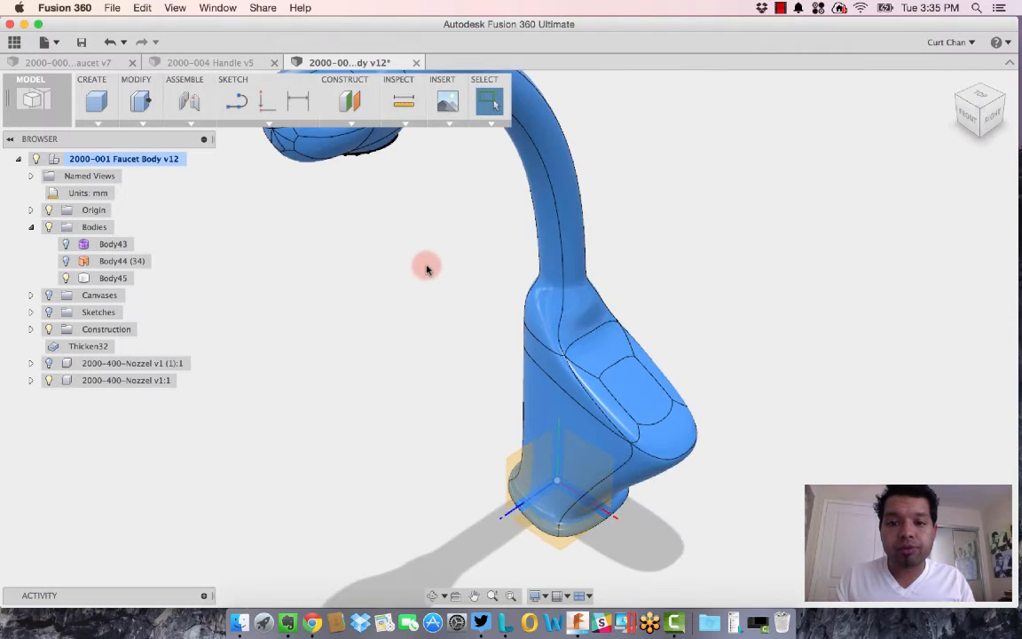
{"action": "scroll", "coordinate": [459, 257], "scroll_direction": "down", "scroll_amount": 5}
{"action": "scroll", "coordinate": [515, 299], "scroll_direction": "down", "scroll_amount": 1}
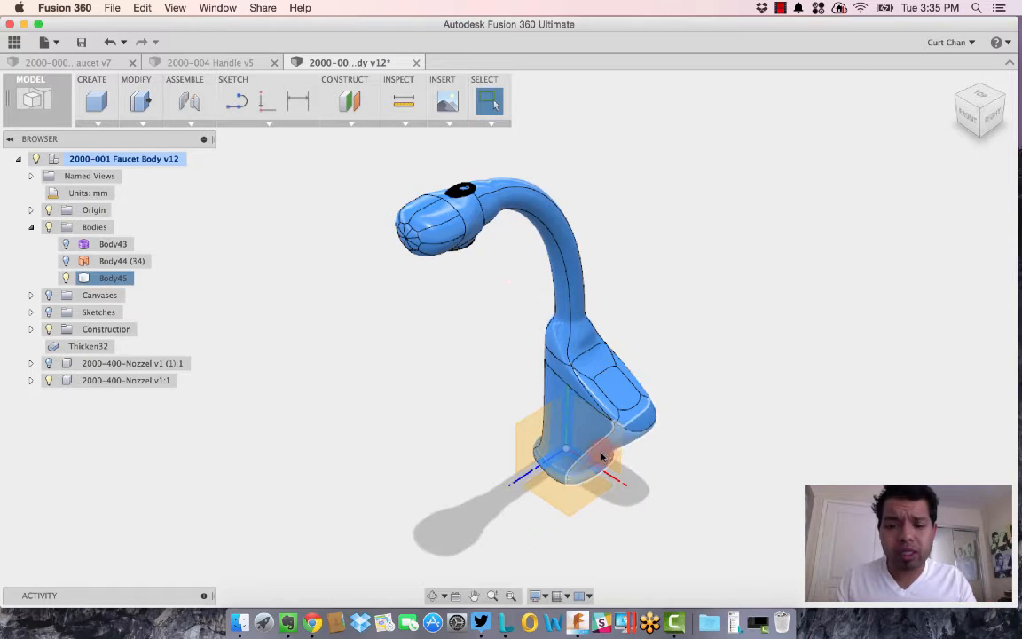
{"action": "left_click", "coordinate": [352, 103]}
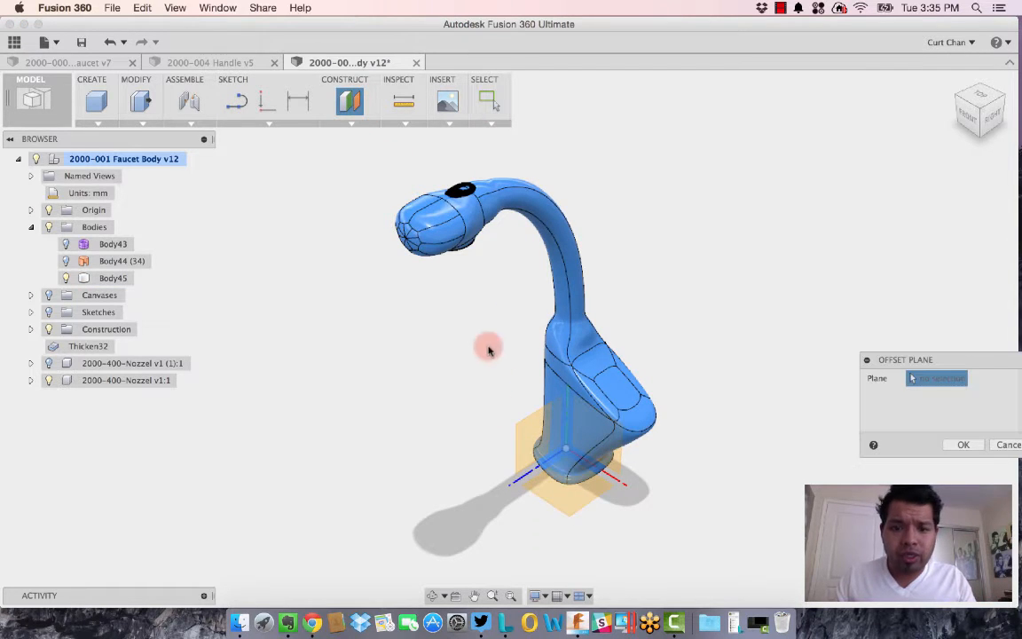
{"action": "left_click", "coordinate": [549, 490]}
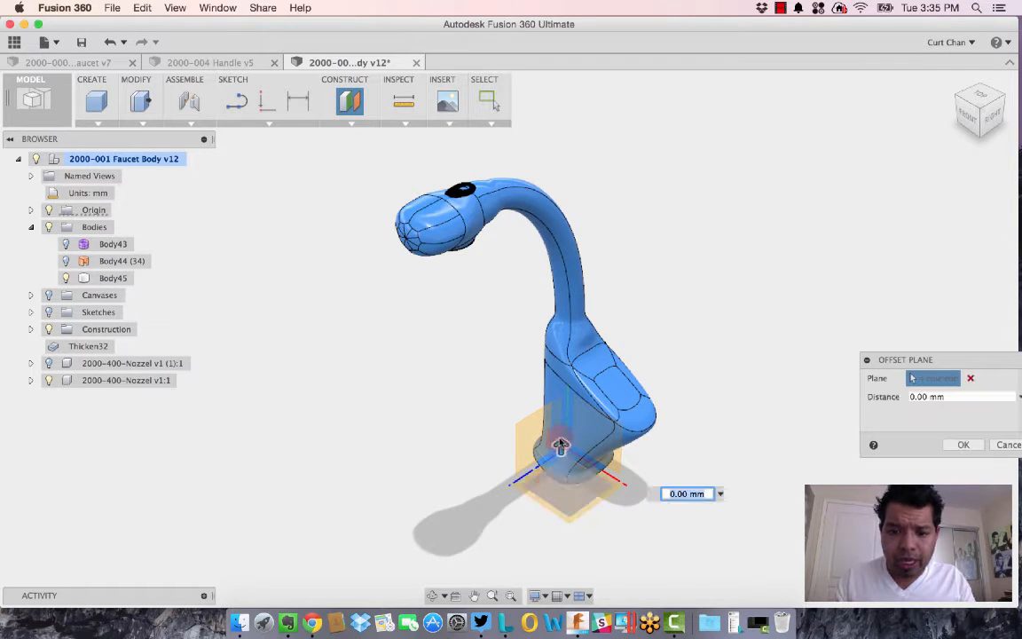
{"action": "left_click_drag", "start_coordinate": [561, 446], "coordinate": [588, 279]}
{"action": "left_click", "coordinate": [986, 130]}
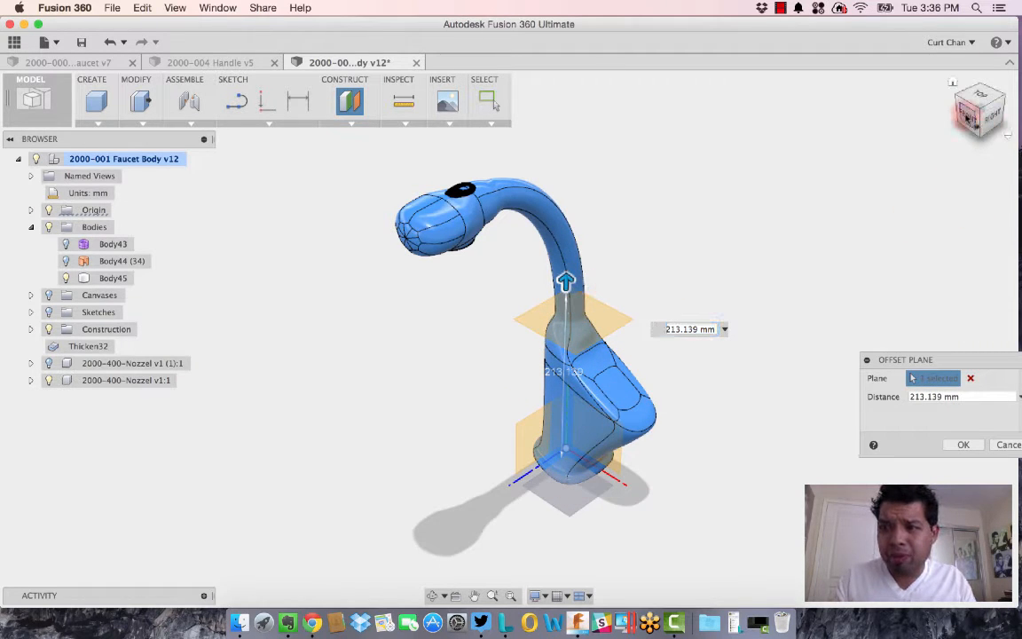
{"action": "left_click_drag", "start_coordinate": [507, 306], "coordinate": [502, 344]}
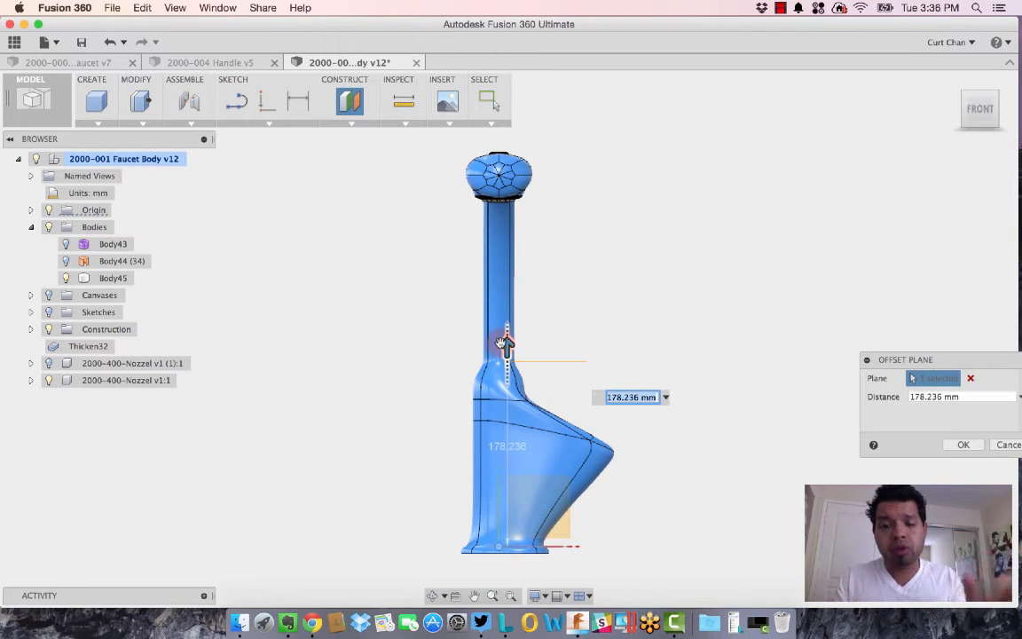
{"action": "left_click_drag", "start_coordinate": [506, 346], "coordinate": [507, 342]}
{"action": "left_click", "coordinate": [963, 445]}
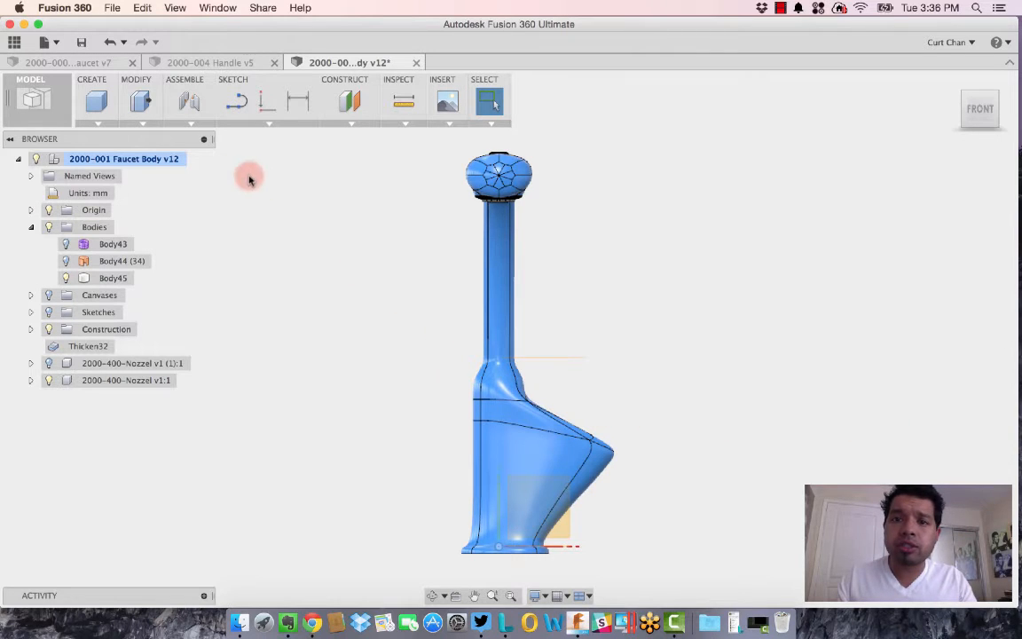
Split the solid faucet body Body45 with the offset plane at the neck
{"action": "left_click", "coordinate": [144, 125]}
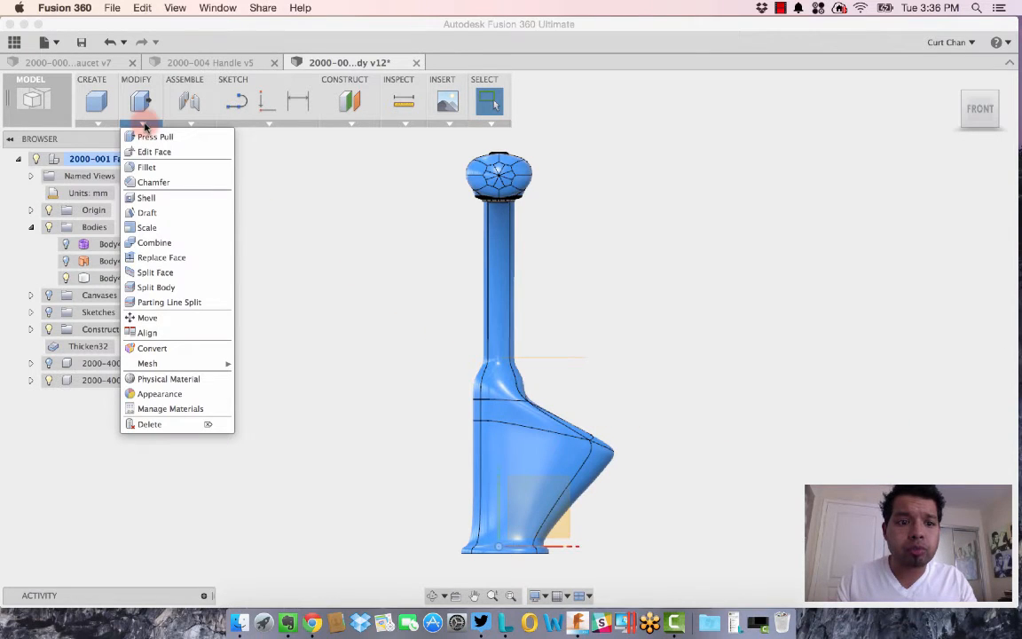
{"action": "left_click", "coordinate": [167, 287]}
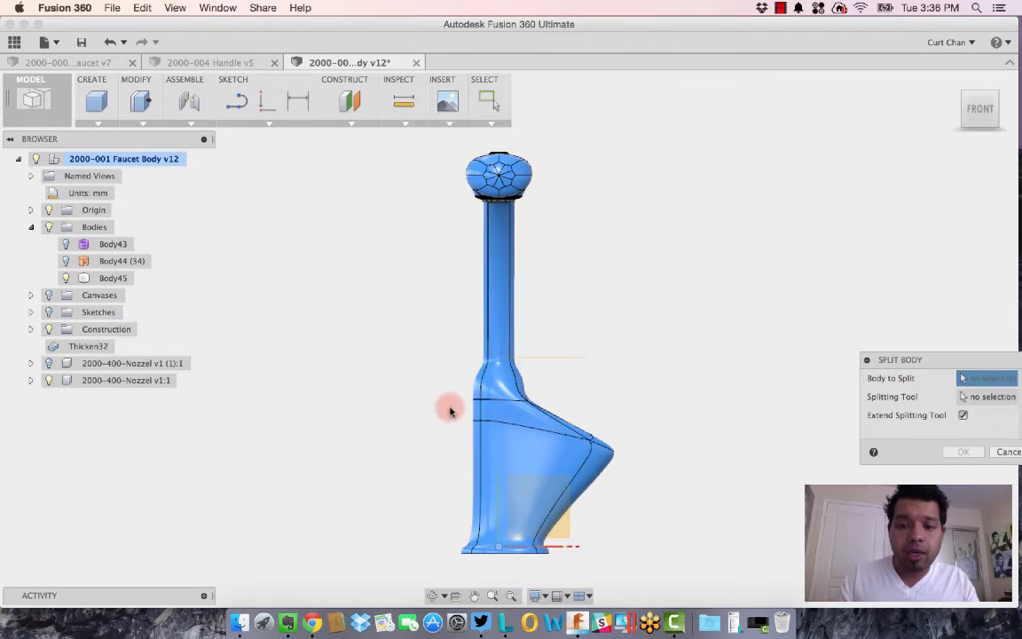
{"action": "left_click", "coordinate": [510, 419]}
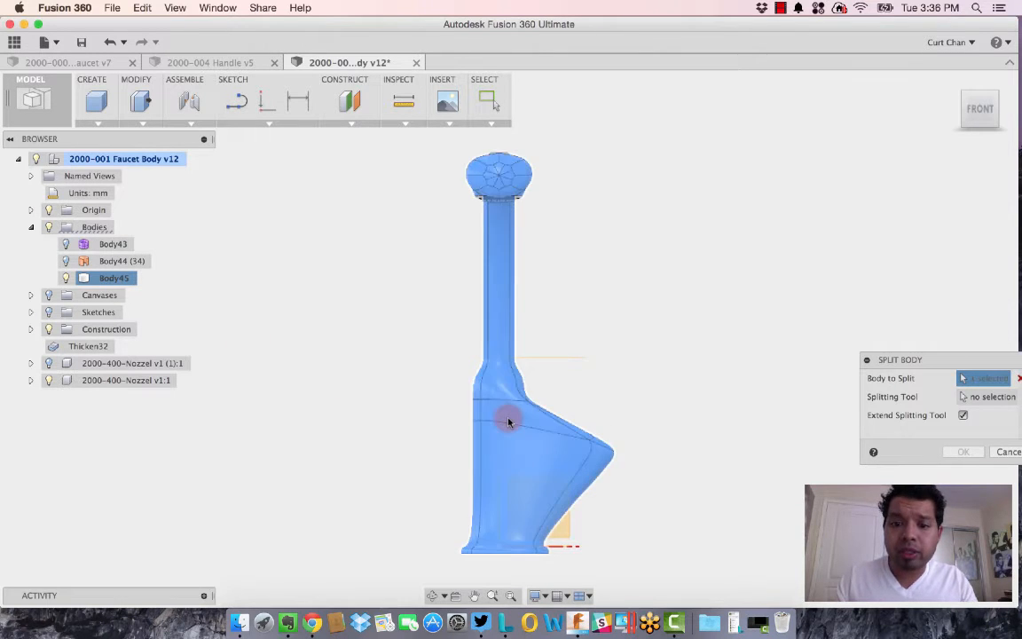
{"action": "left_click", "coordinate": [989, 396]}
{"action": "left_click", "coordinate": [577, 361]}
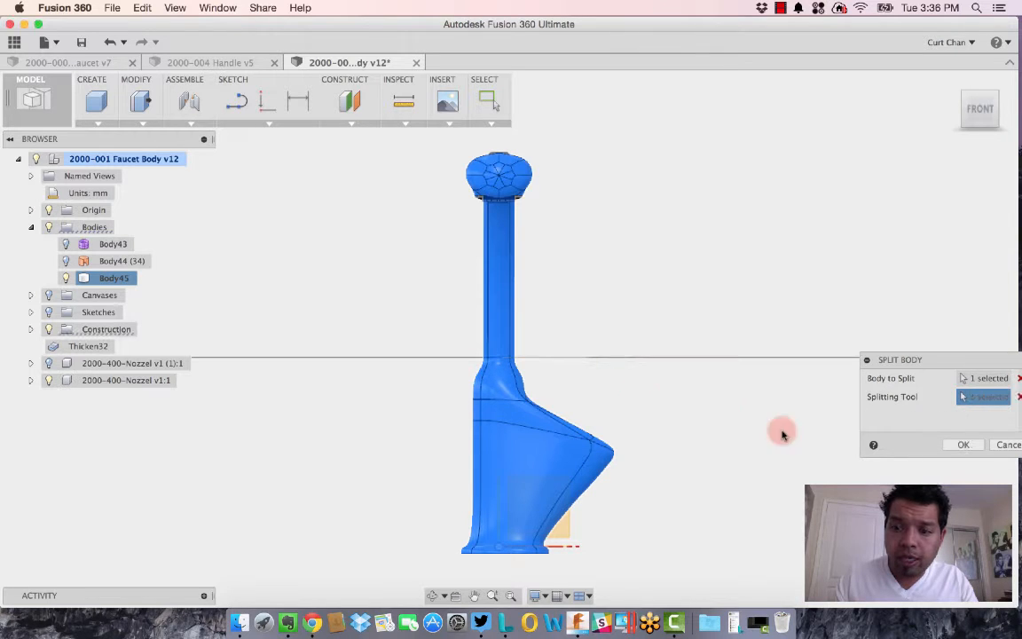
{"action": "left_click", "coordinate": [963, 451]}
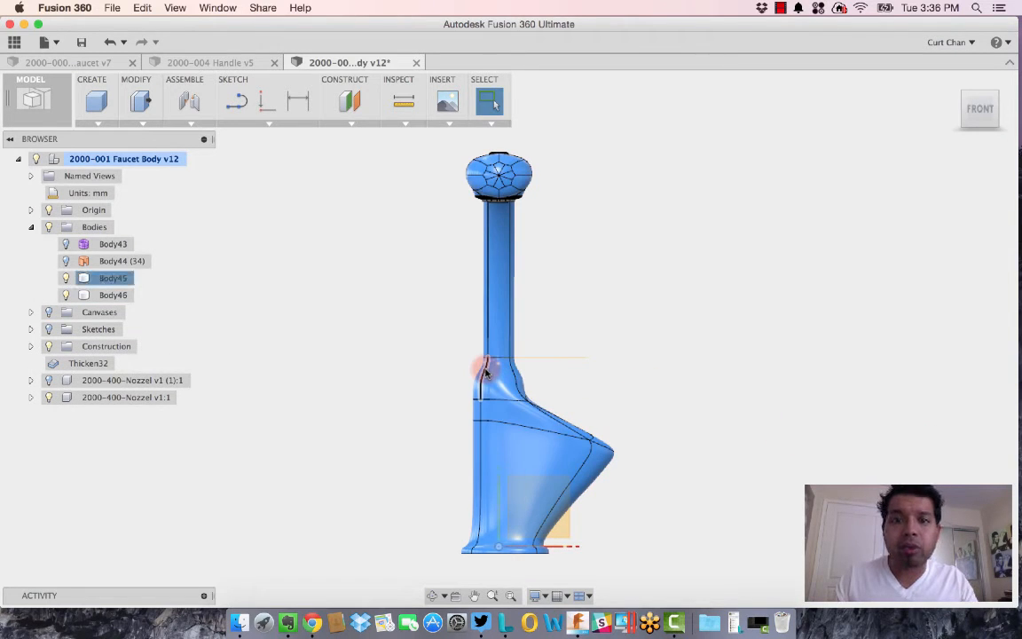
Hide the nozzle 2000-400-Nozzel v1:1 and the upper spout body Body46, leaving only the lower base Body45 shown
{"action": "left_click", "coordinate": [65, 278]}
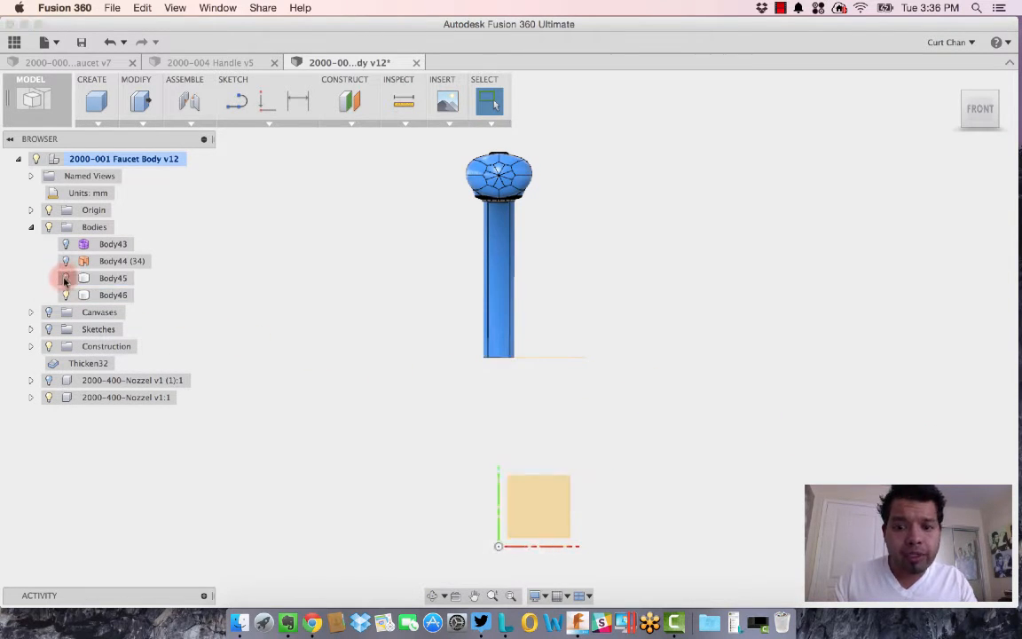
{"action": "left_click", "coordinate": [66, 294]}
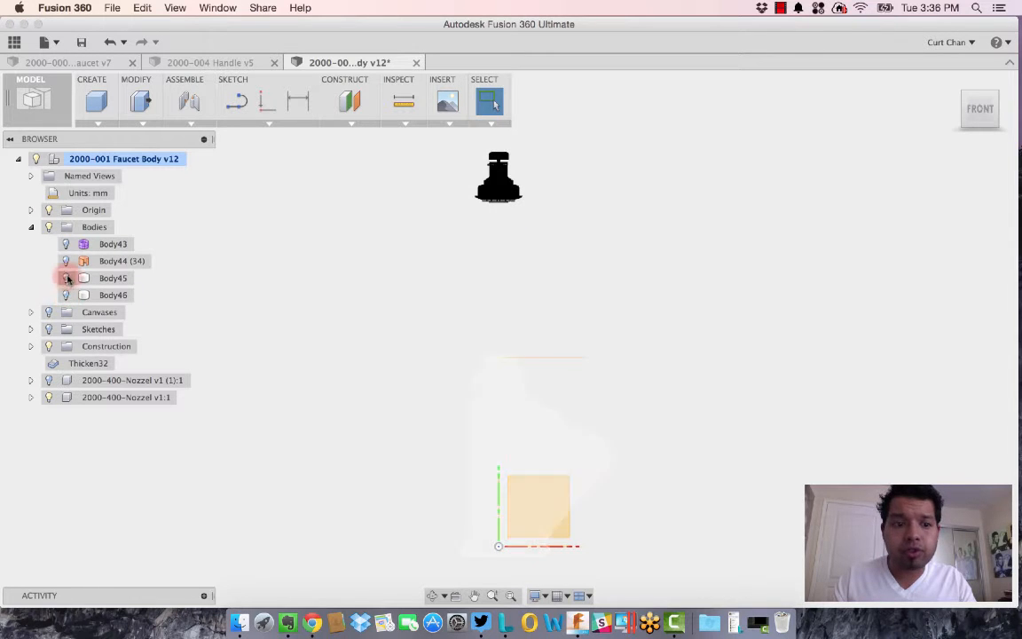
{"action": "left_click", "coordinate": [49, 398]}
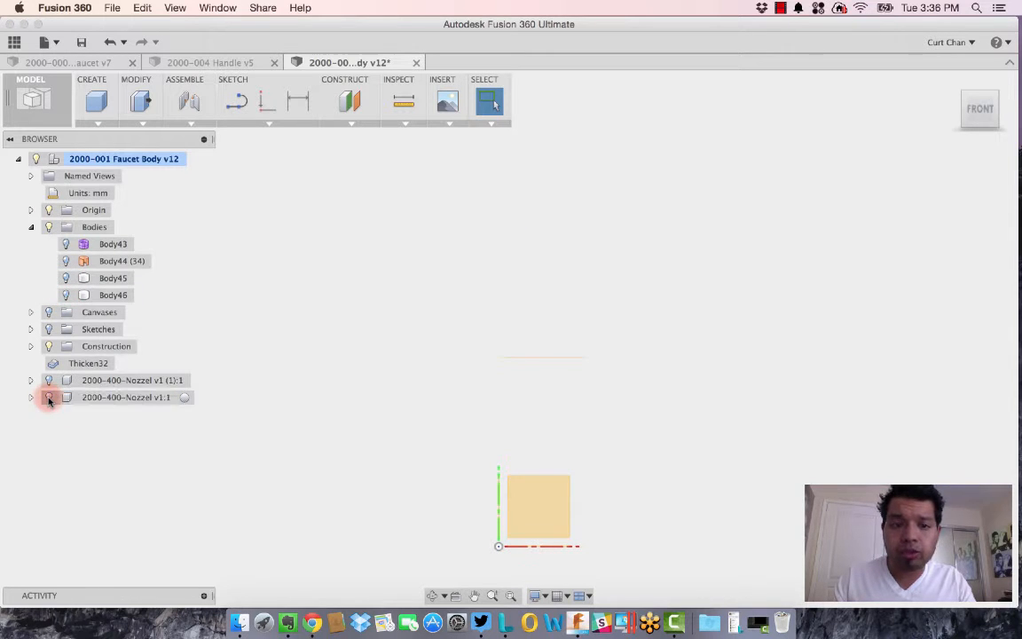
{"action": "left_click", "coordinate": [66, 295]}
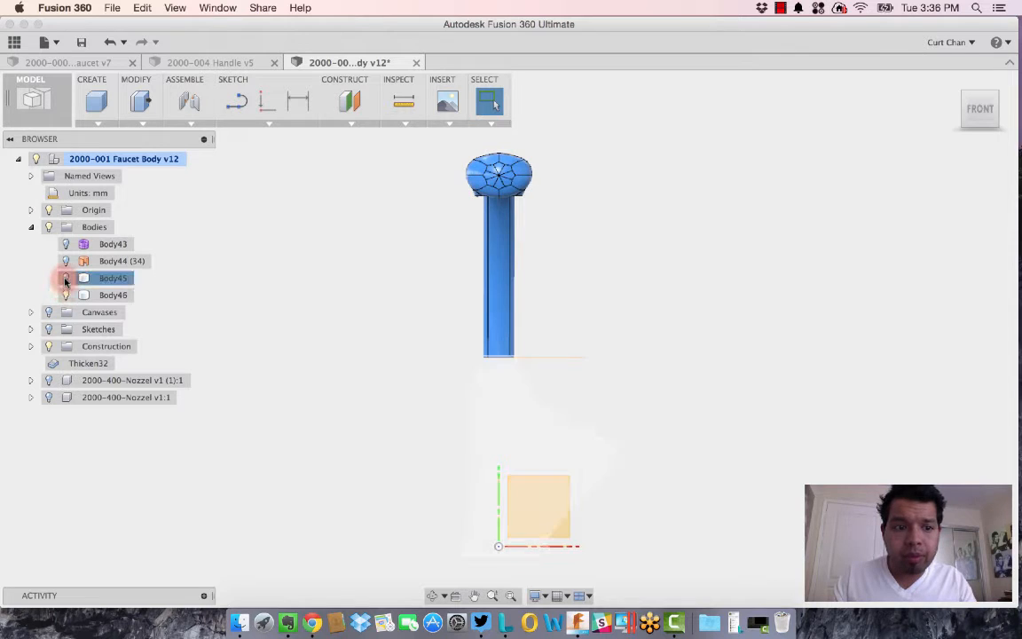
{"action": "left_click", "coordinate": [66, 278]}
{"action": "left_click", "coordinate": [66, 294]}
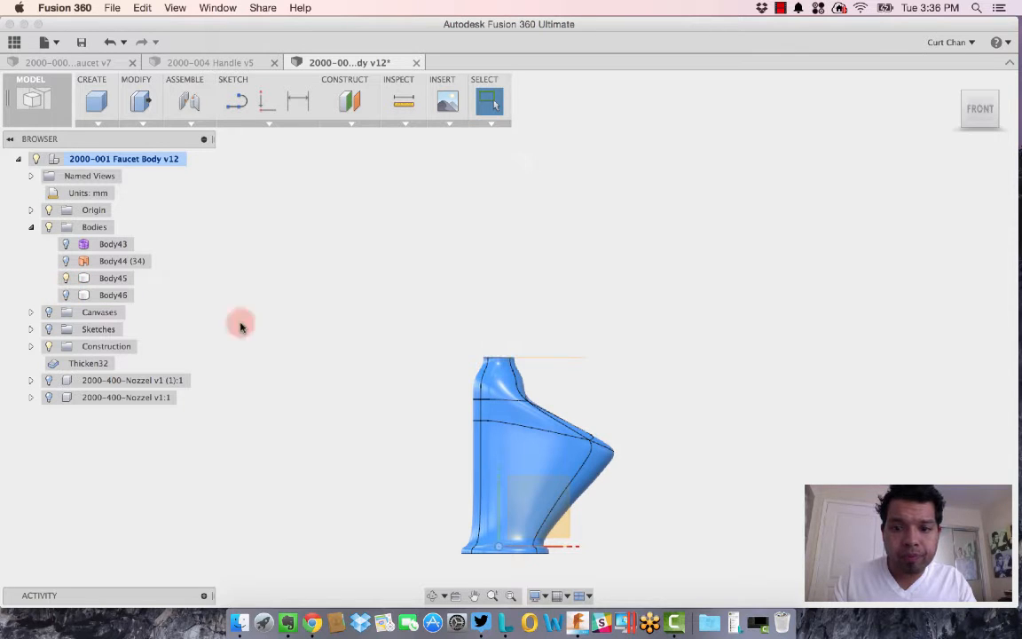
Fillet the outer rim edge at the neck opening of the lower base Body45 with a radius of about 0.46 mm
{"action": "scroll", "coordinate": [506, 359], "scroll_direction": "up", "scroll_amount": 10}
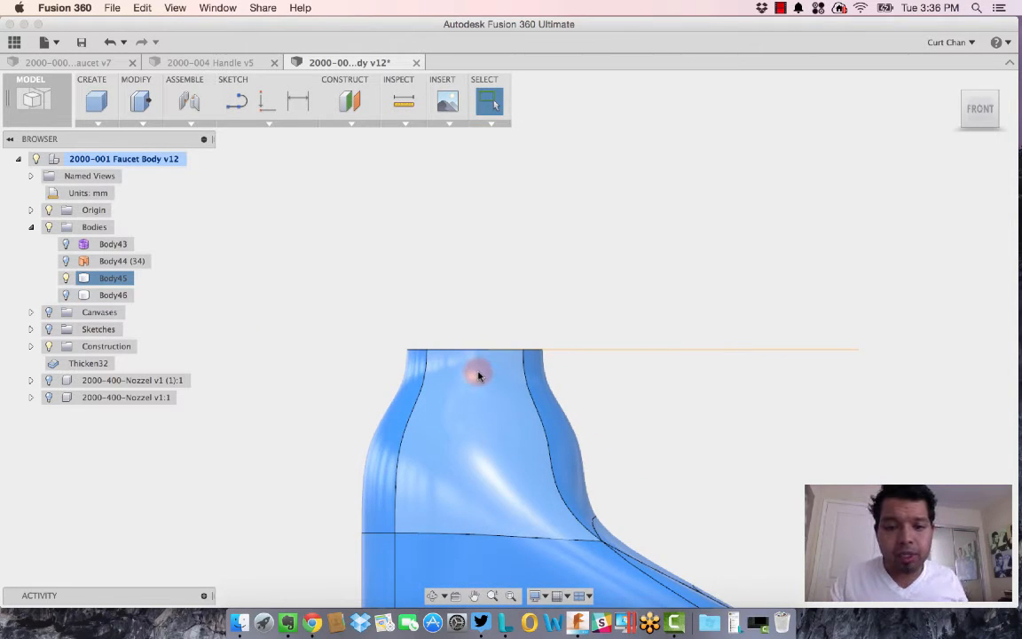
{"action": "middle_click_drag", "start_coordinate": [490, 399], "coordinate": [505, 316], "text": "shift"}
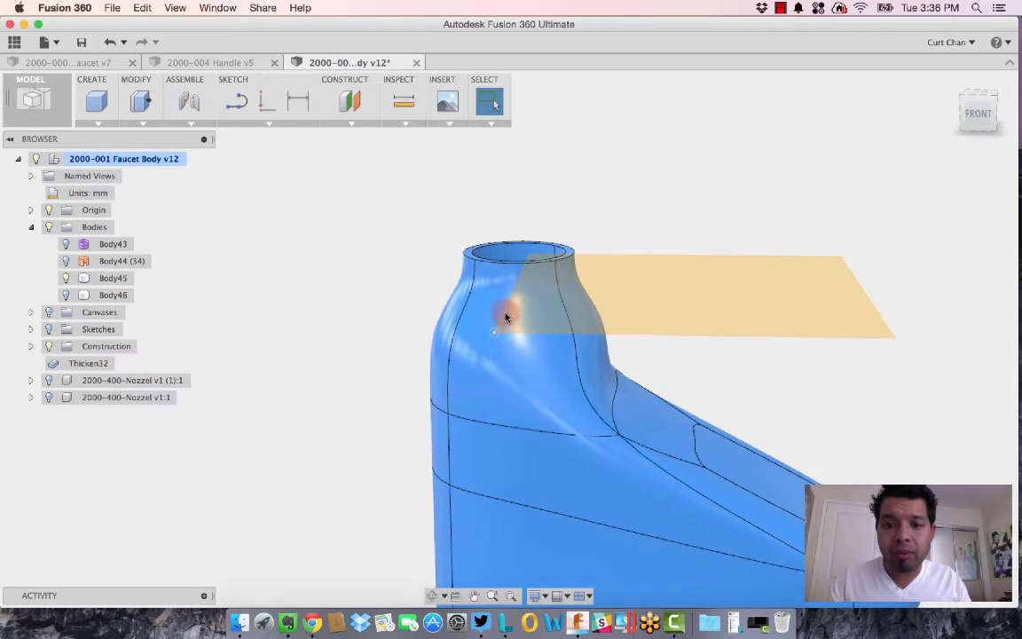
{"action": "scroll", "coordinate": [509, 290], "scroll_direction": "up", "scroll_amount": 2}
{"action": "right_click", "coordinate": [374, 234]}
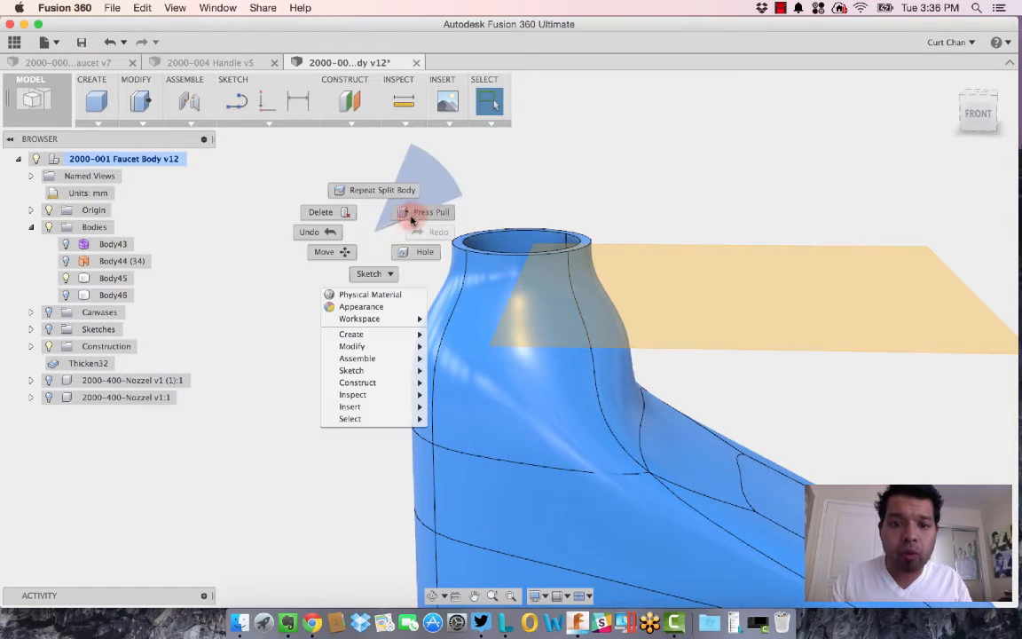
{"action": "left_click", "coordinate": [414, 214]}
{"action": "left_click", "coordinate": [494, 259]}
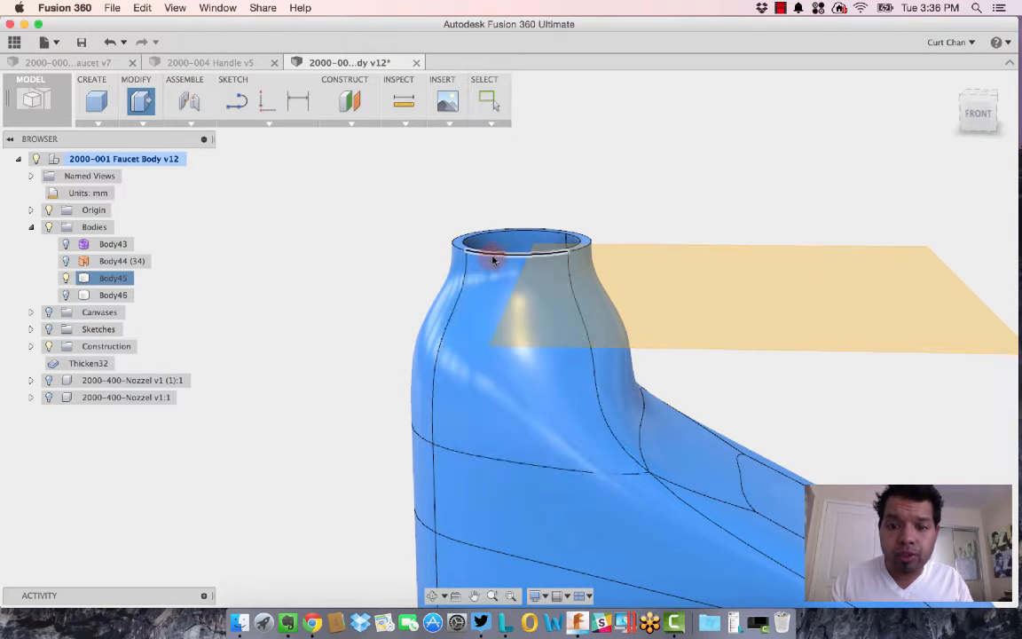
{"action": "left_click_drag", "start_coordinate": [491, 255], "coordinate": [490, 245]}
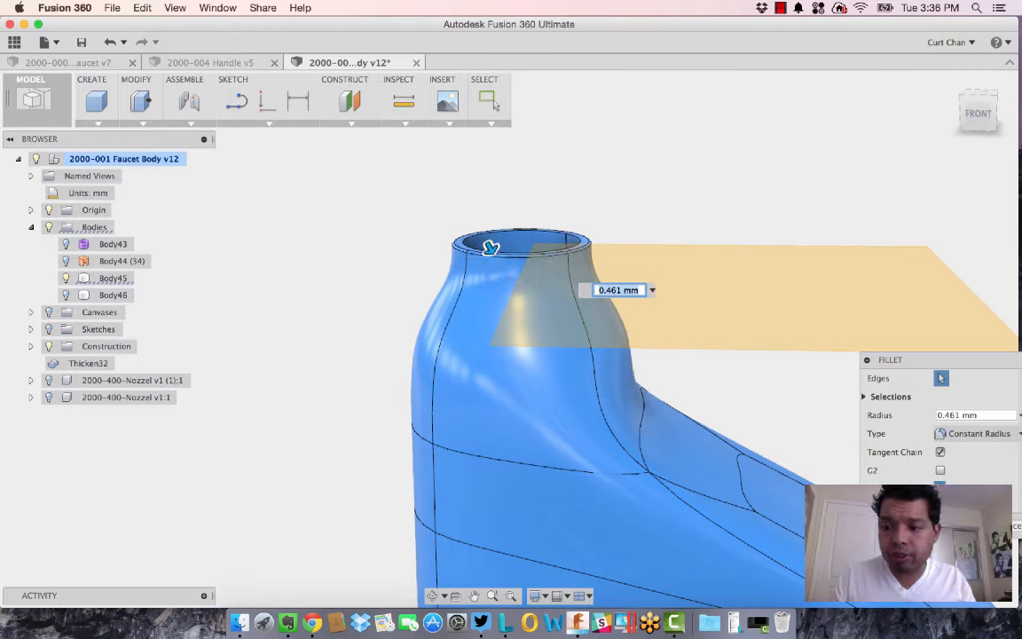
{"action": "key", "text": "Return"}
Show only the spout body Body46 and fillet its lower outer edge at the neck with a radius of about 0.94 mm
{"action": "left_click", "coordinate": [66, 295]}
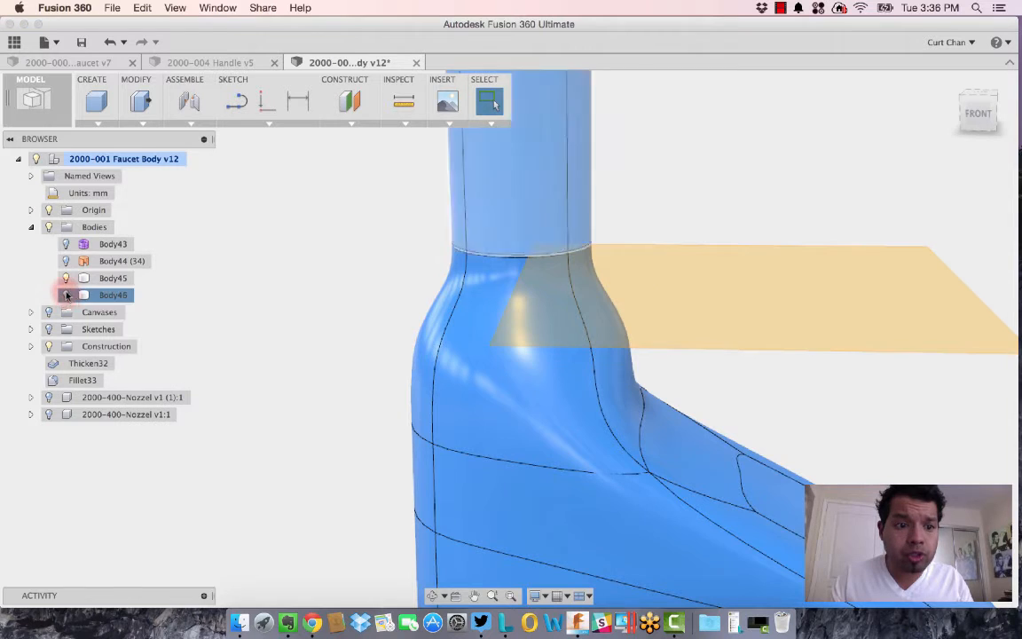
{"action": "left_click", "coordinate": [65, 278]}
{"action": "right_click", "coordinate": [471, 273]}
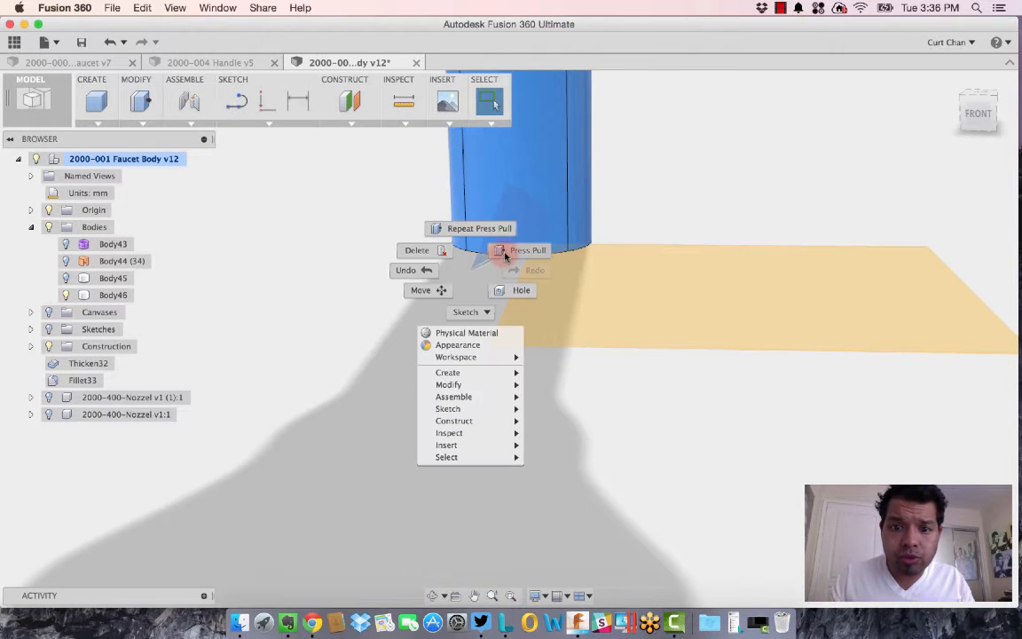
{"action": "left_click", "coordinate": [522, 250]}
{"action": "left_click", "coordinate": [495, 257]}
{"action": "left_click_drag", "start_coordinate": [498, 254], "coordinate": [495, 262]}
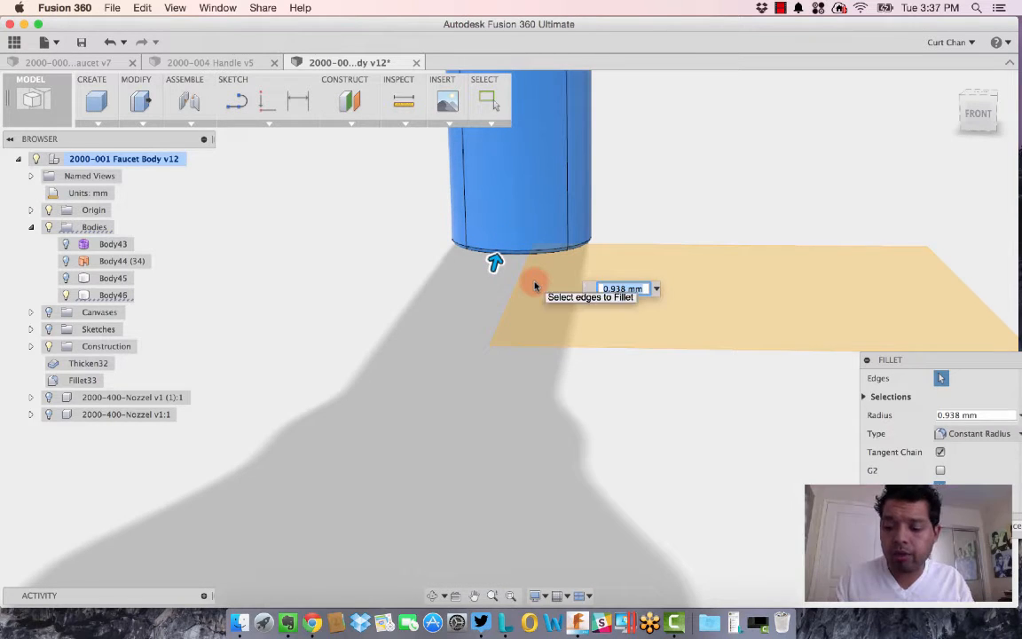
{"action": "key", "text": "Return"}
Show the base Body45 and the nozzle 2000-400-Nozzel v1:1 again, and return to the home view
{"action": "left_click", "coordinate": [65, 277]}
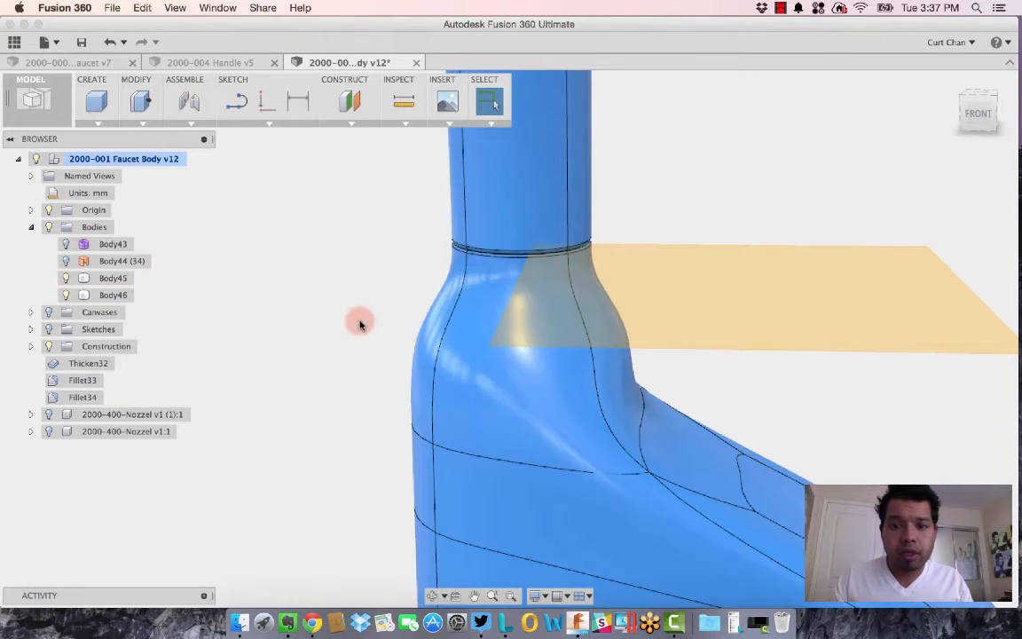
{"action": "scroll", "coordinate": [359, 323], "scroll_direction": "down", "scroll_amount": 10}
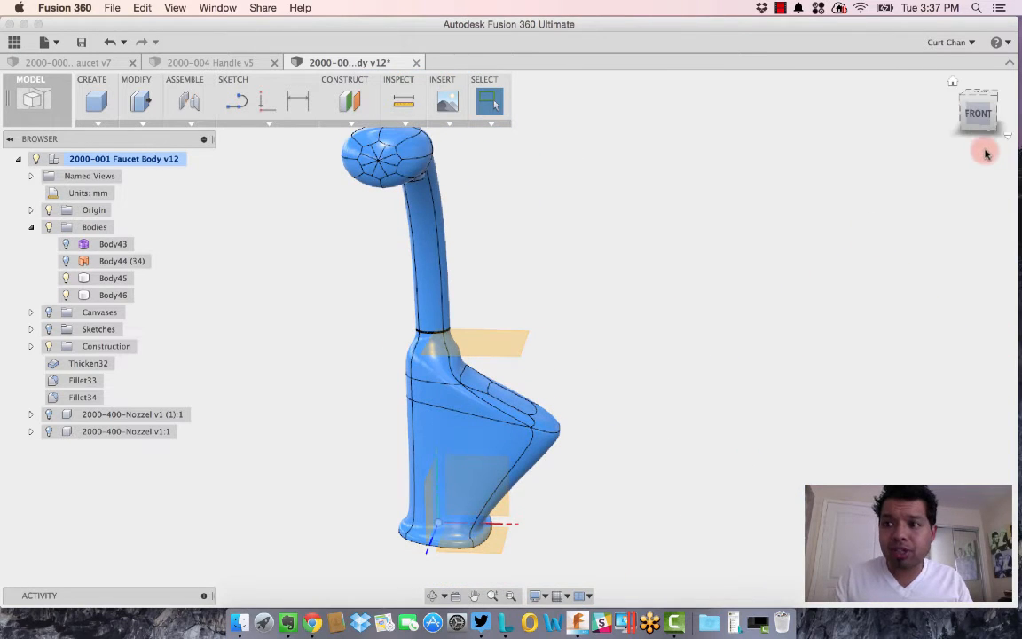
{"action": "left_click", "coordinate": [953, 83]}
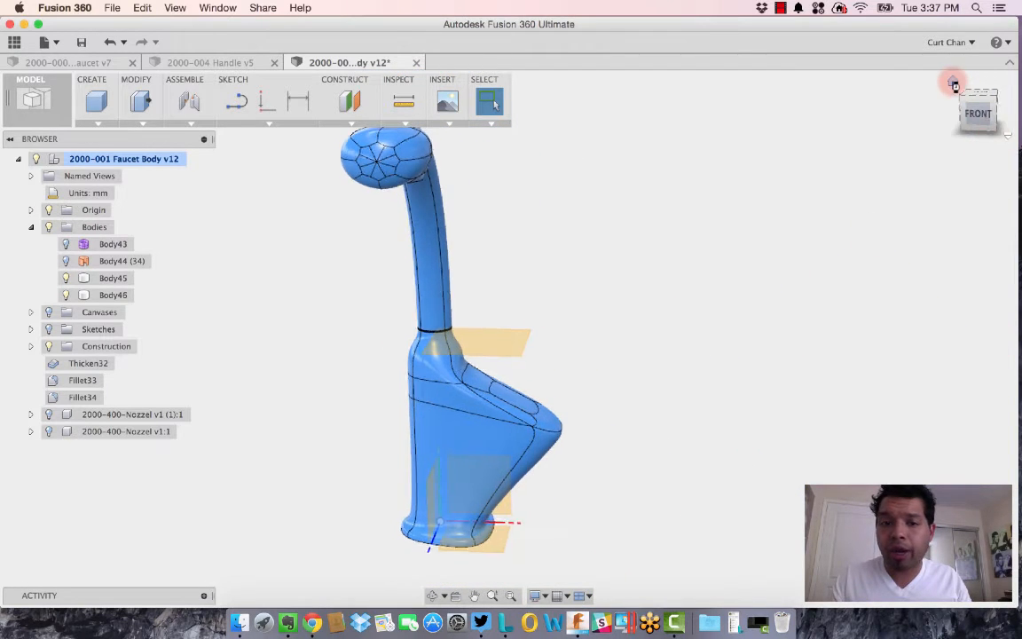
{"action": "left_click", "coordinate": [48, 431]}
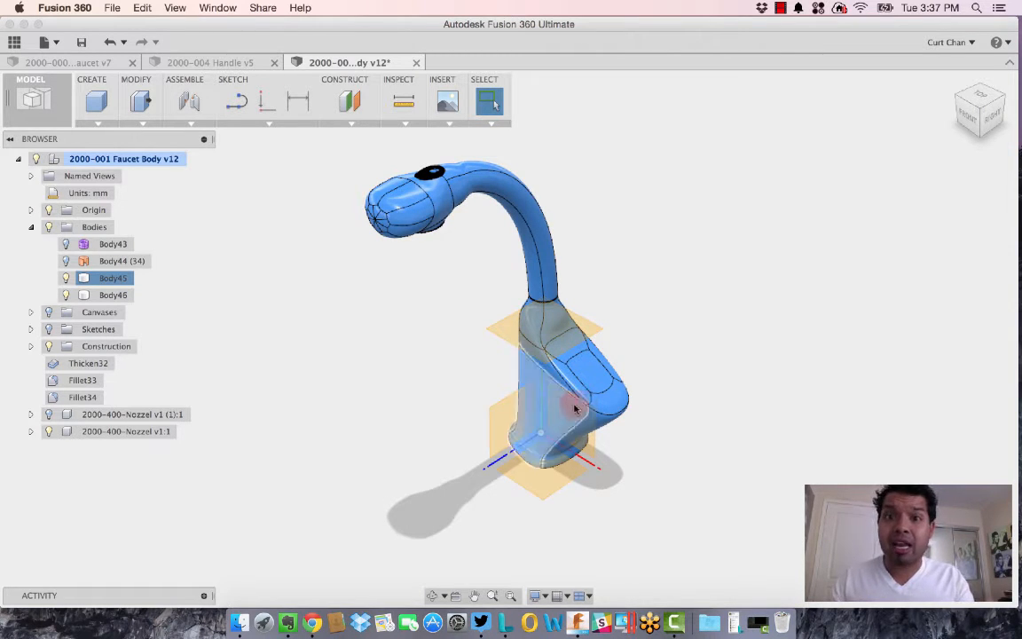
Save the lower base Body45 as STL with mesh preview enabled and send it to Meshmixer
{"action": "left_click", "coordinate": [113, 296]}
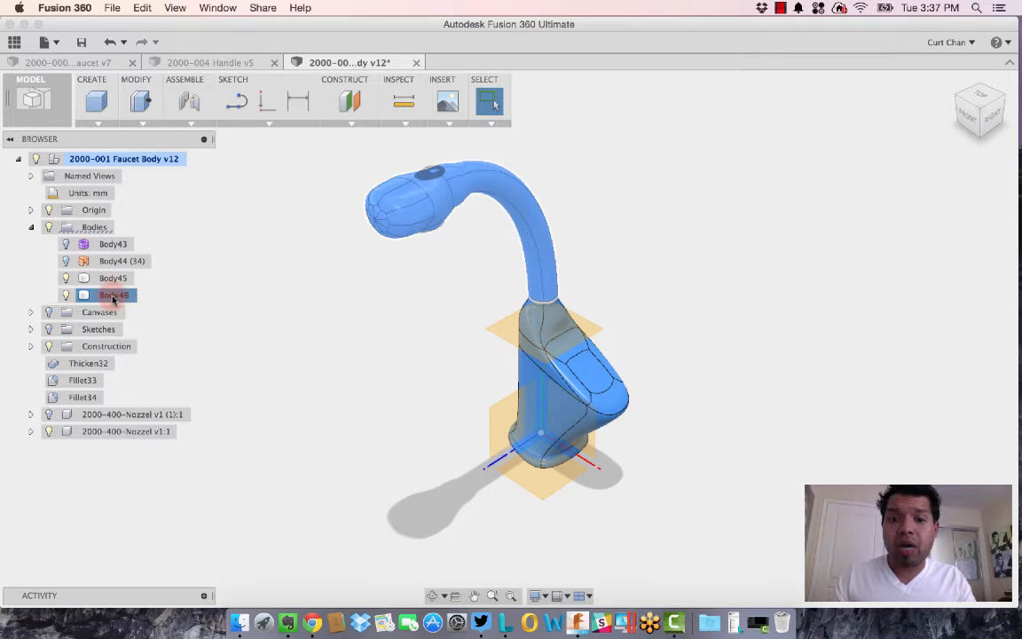
{"action": "left_click", "coordinate": [113, 278]}
{"action": "right_click", "coordinate": [112, 282]}
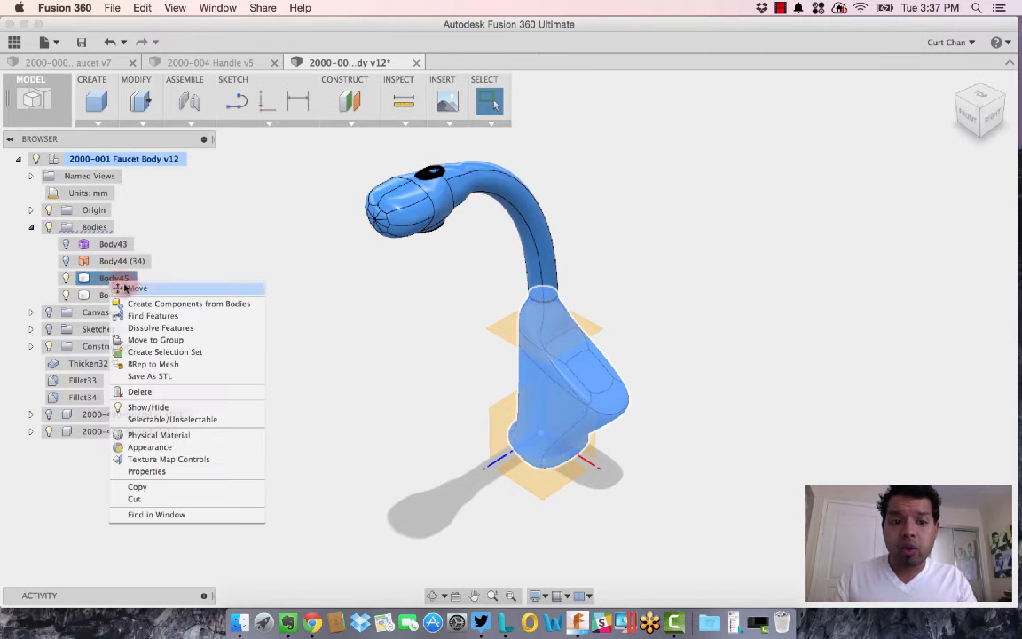
{"action": "left_click", "coordinate": [151, 376]}
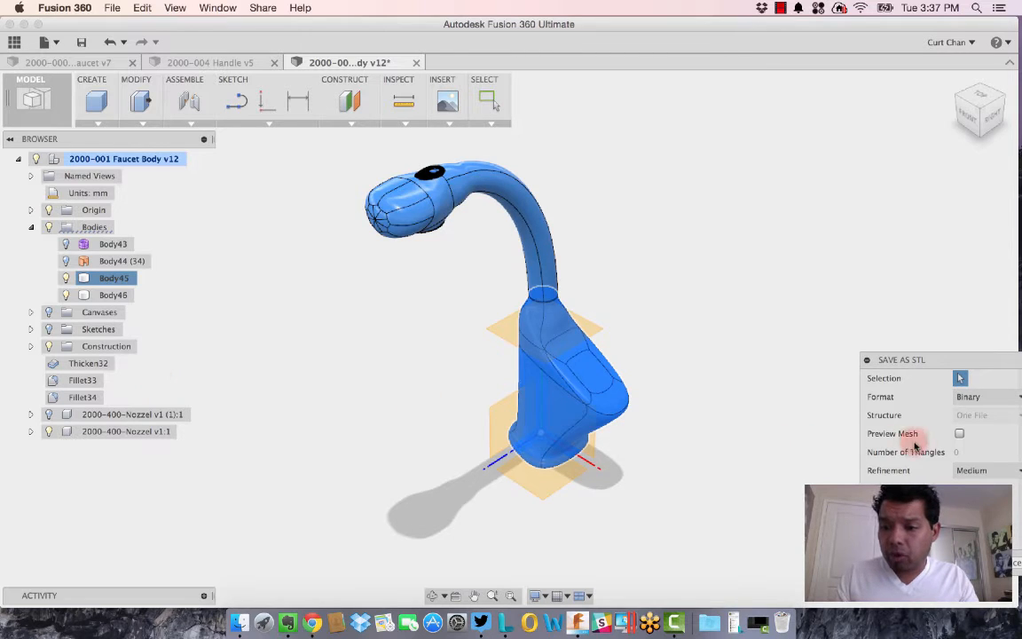
{"action": "left_click", "coordinate": [958, 433]}
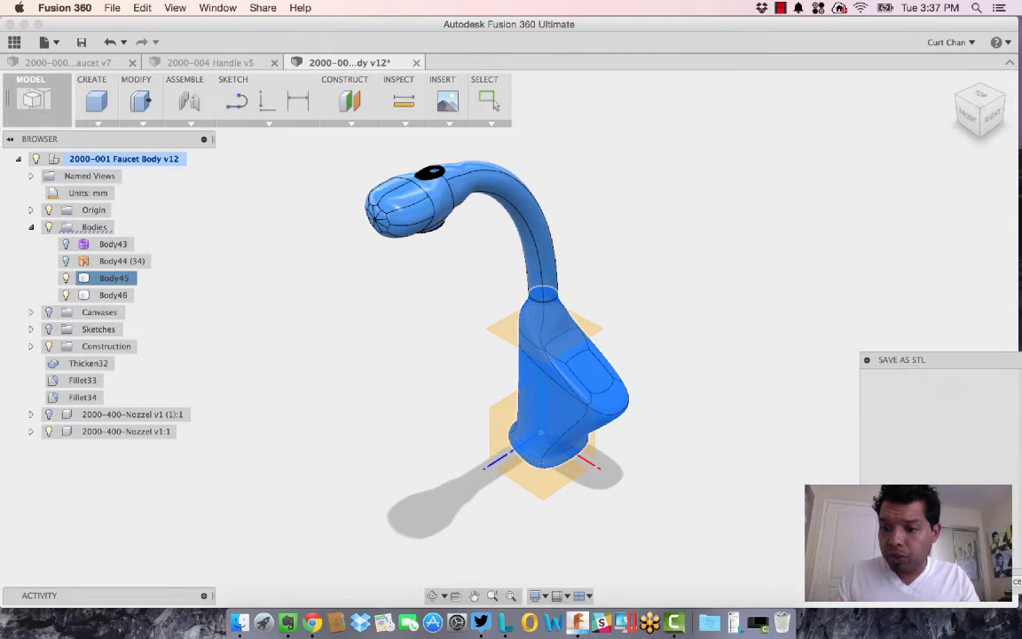
{"action": "key", "text": "Return"}
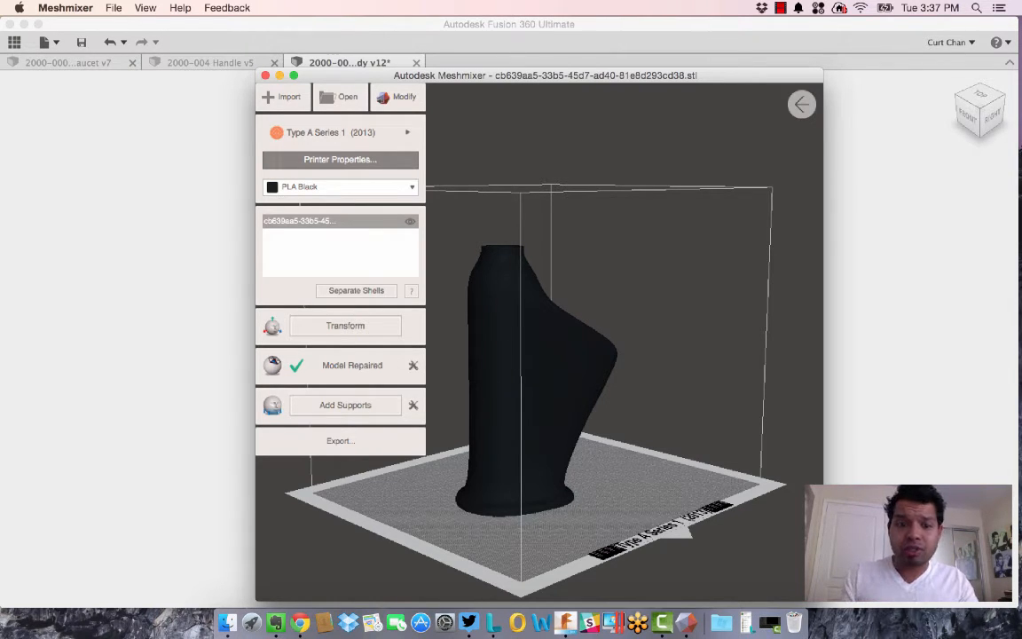
Set the print material for the base to PLA Natural on the Type A Series 1 (2013) printer
{"action": "right_click_drag", "start_coordinate": [449, 384], "coordinate": [550, 493]}
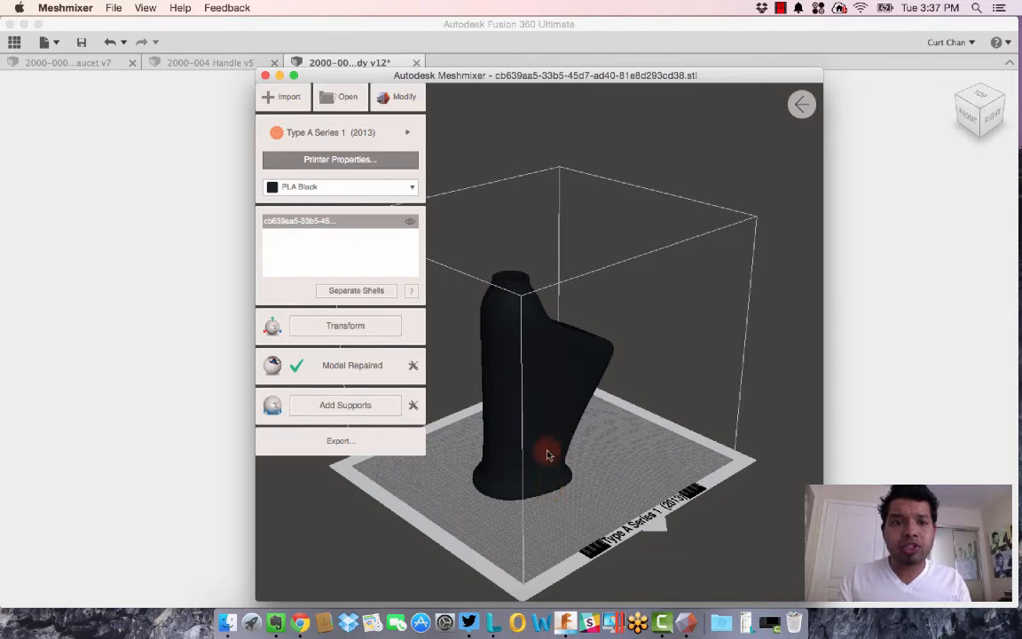
{"action": "left_click", "coordinate": [400, 187]}
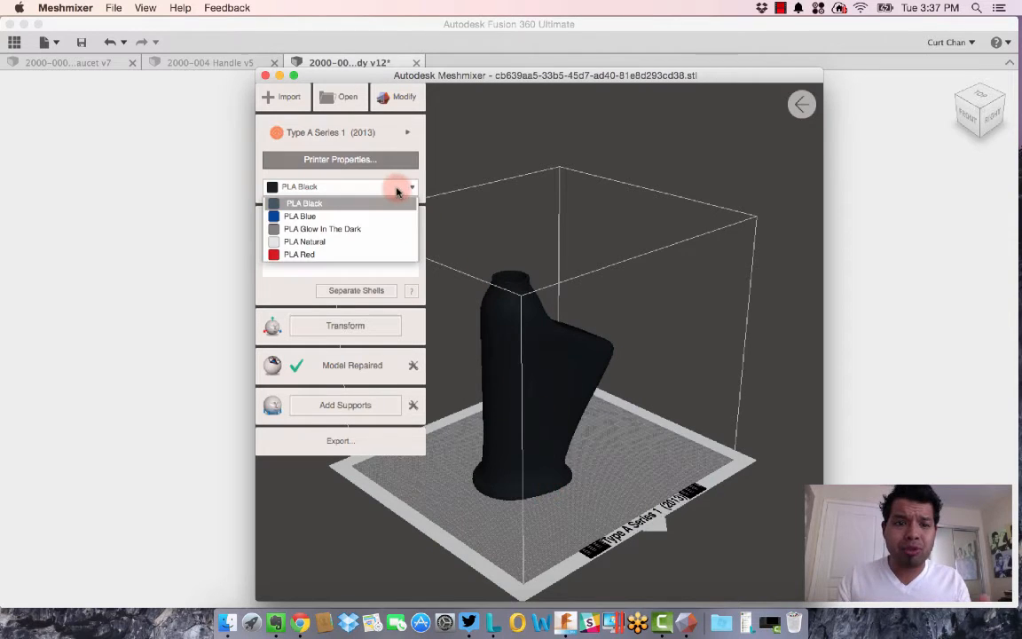
{"action": "left_click", "coordinate": [379, 242]}
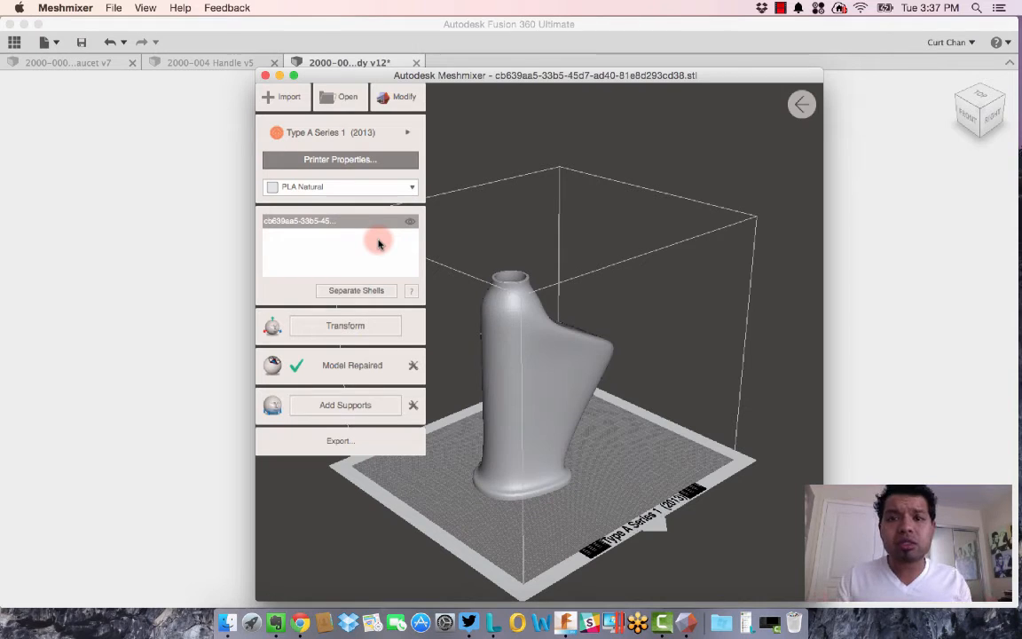
Switch the target printer to MakerBot Replicator 2, look through its filament options and decline the Meshmixer update
{"action": "left_click", "coordinate": [407, 134]}
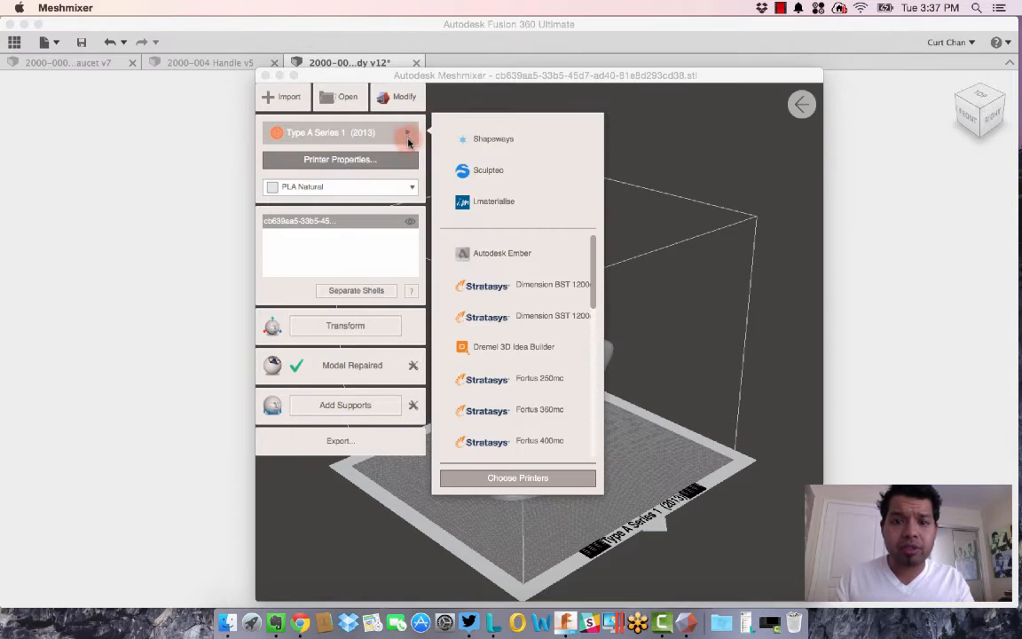
{"action": "left_click_drag", "start_coordinate": [587, 274], "coordinate": [586, 339]}
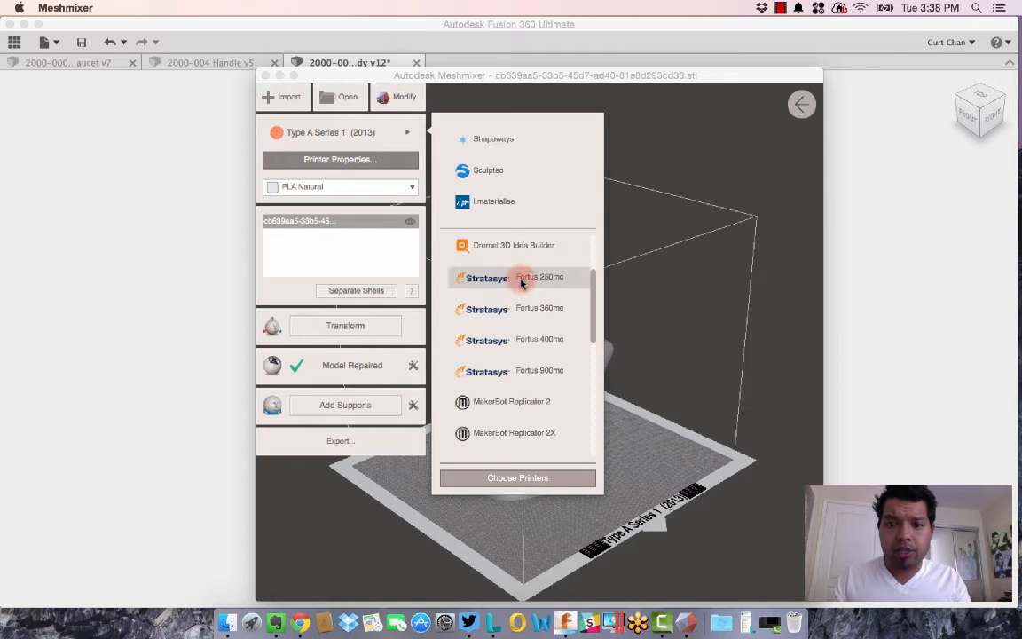
{"action": "left_click", "coordinate": [542, 401]}
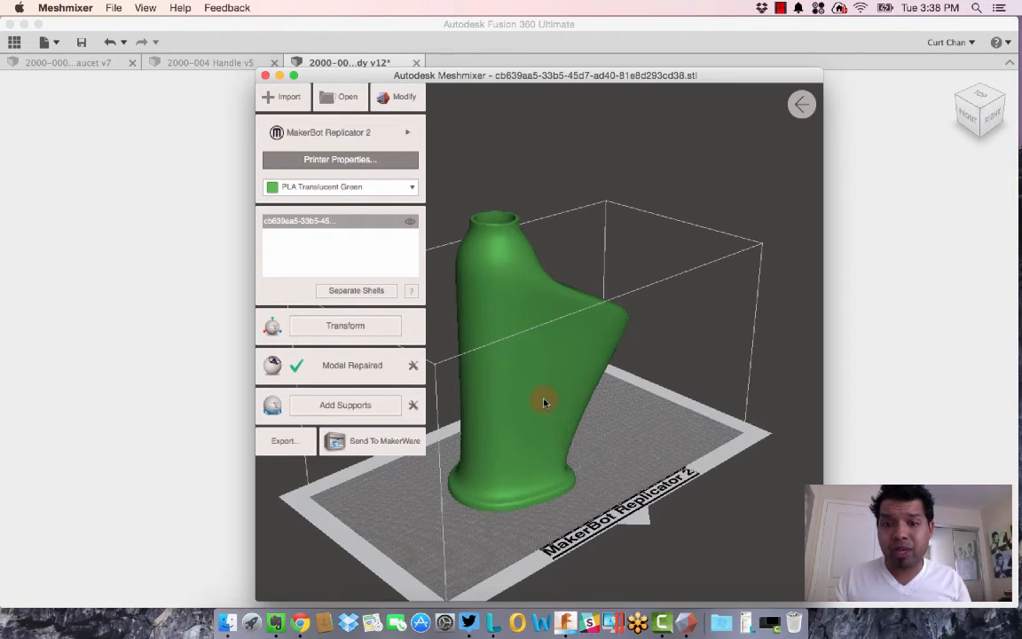
{"action": "left_click", "coordinate": [363, 190]}
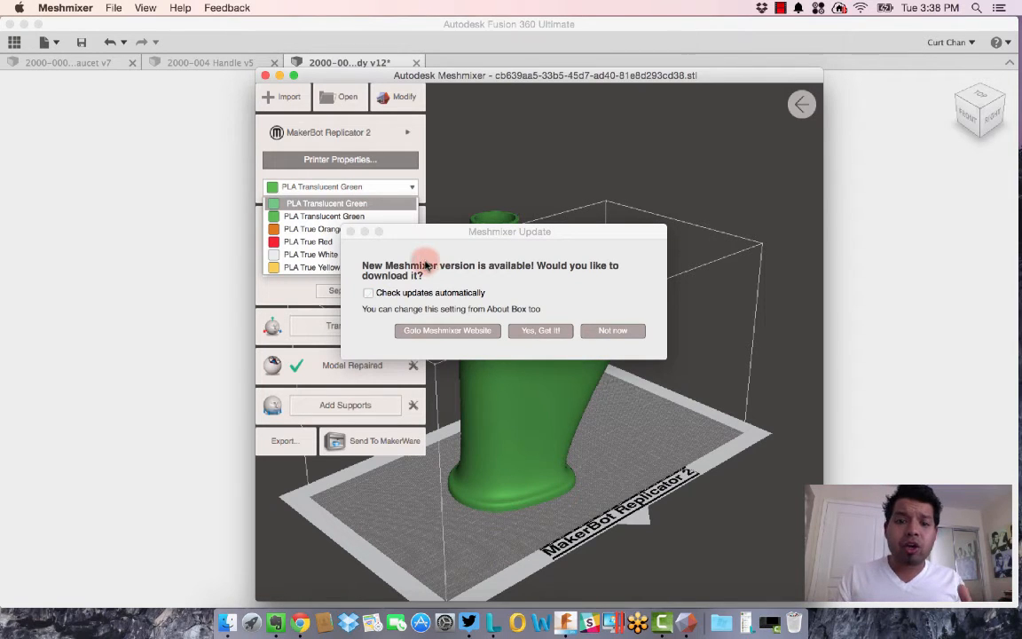
{"action": "left_click", "coordinate": [595, 342]}
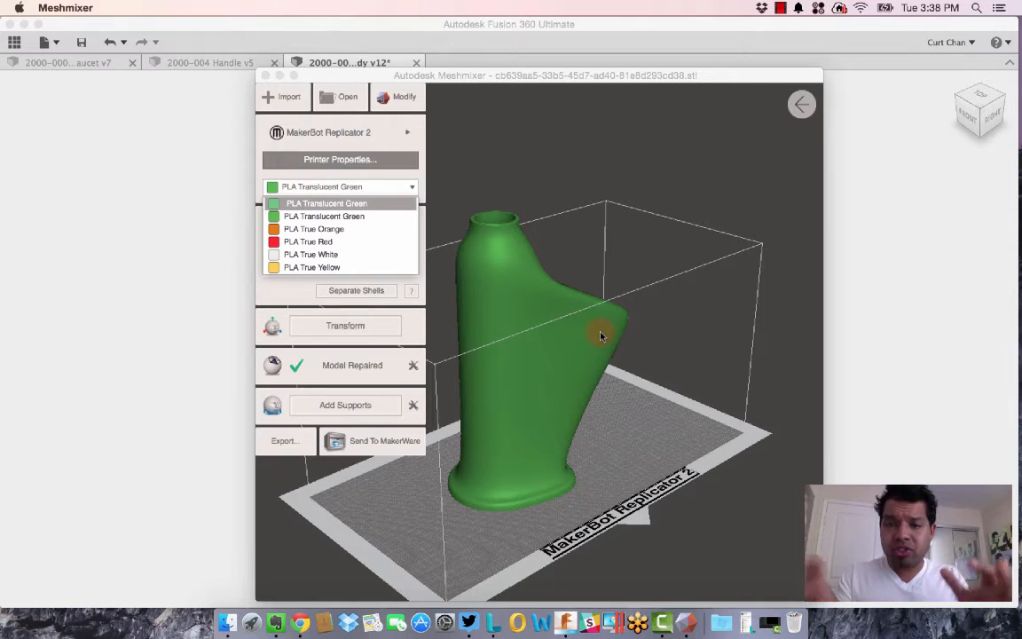
Change the target printer for the base to Autodesk Ember
{"action": "left_click", "coordinate": [407, 138]}
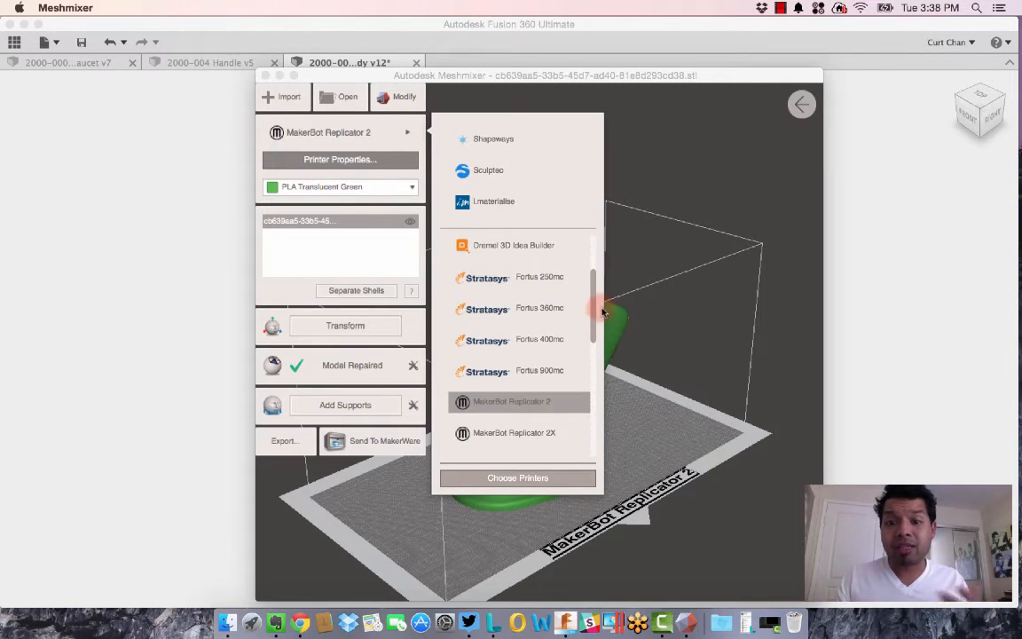
{"action": "left_click_drag", "start_coordinate": [595, 308], "coordinate": [593, 251]}
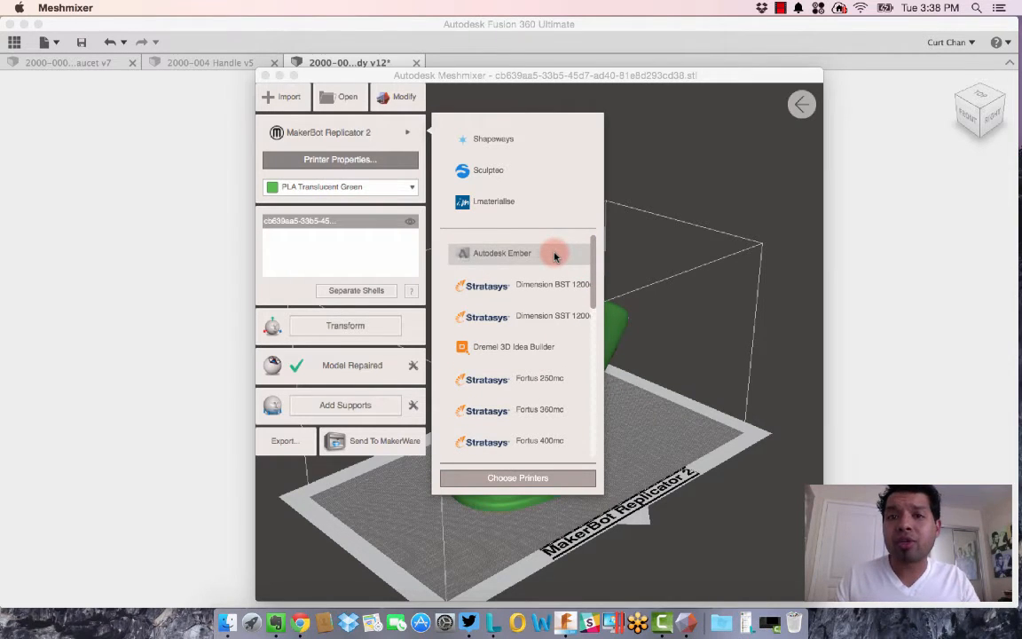
{"action": "left_click", "coordinate": [555, 256]}
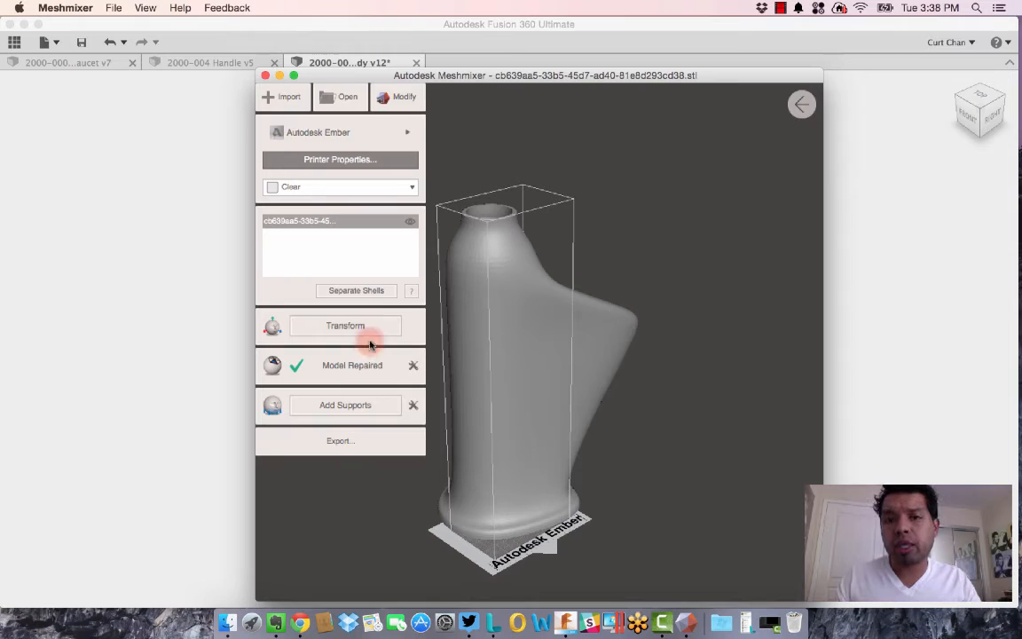
Decline to exit the print preview for mesh editing, and close Meshmixer to return to Fusion 360
{"action": "left_click", "coordinate": [395, 99]}
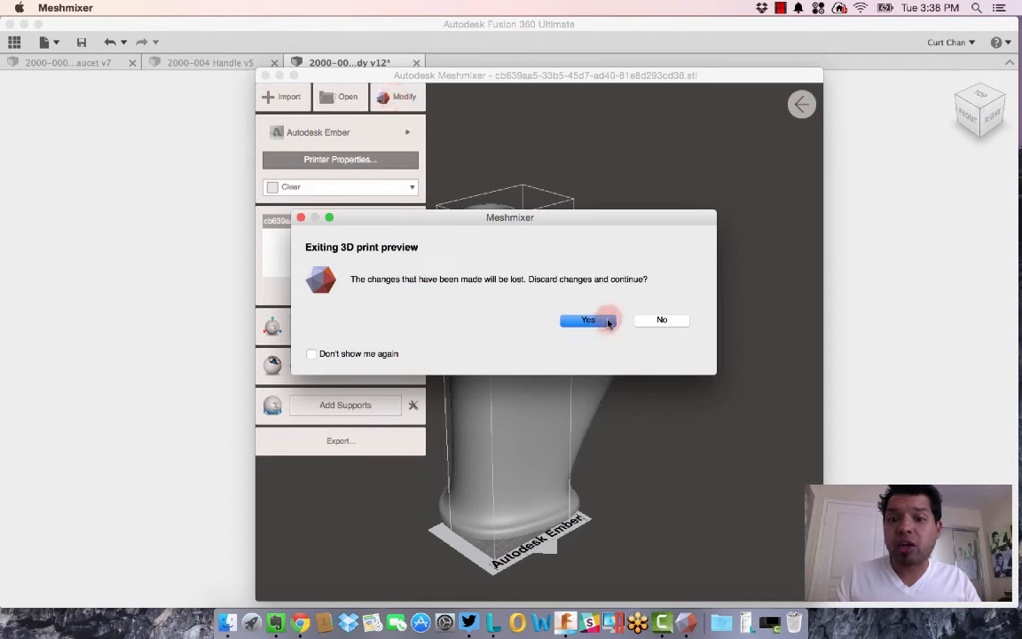
{"action": "left_click", "coordinate": [667, 320]}
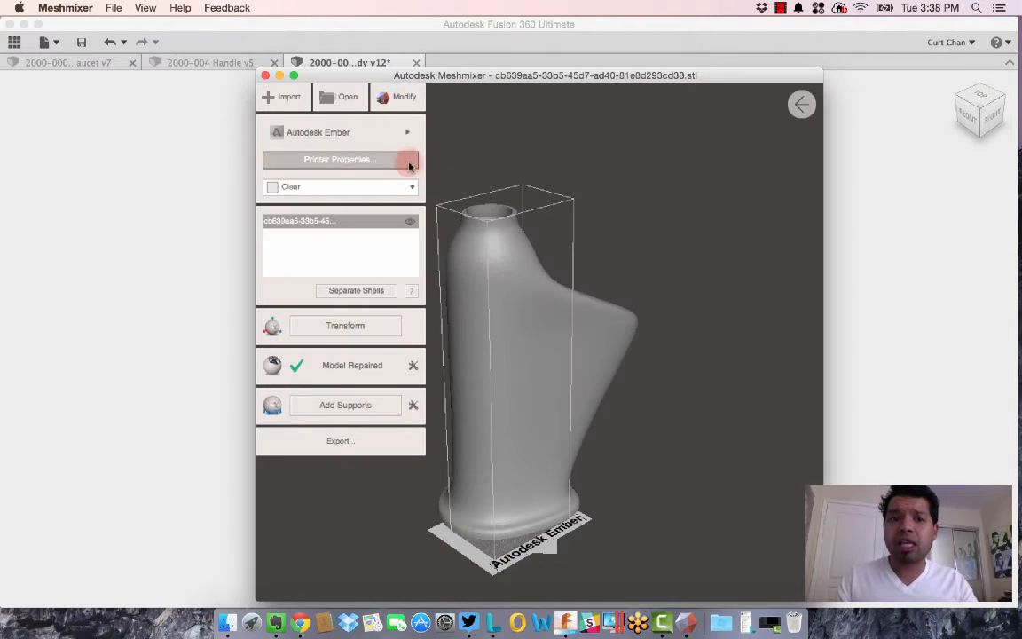
{"action": "left_click", "coordinate": [265, 76]}
{"action": "left_click", "coordinate": [597, 361]}
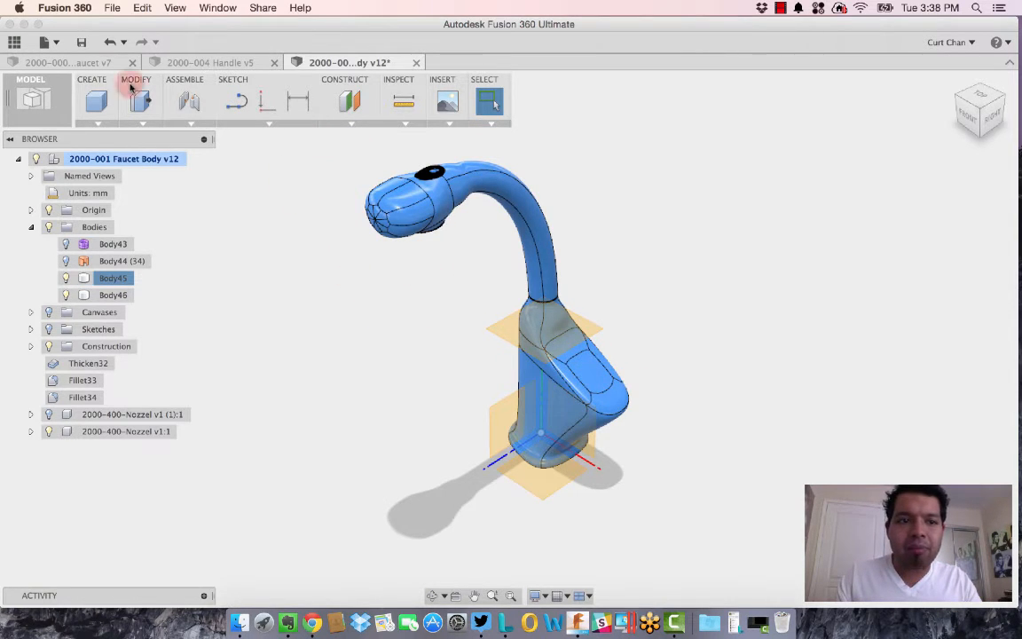
Switch to the 2000-000 Kitchen Faucet v7 design and view the project data details of 2000-100 Hose Manifold Assy
{"action": "left_click", "coordinate": [89, 62]}
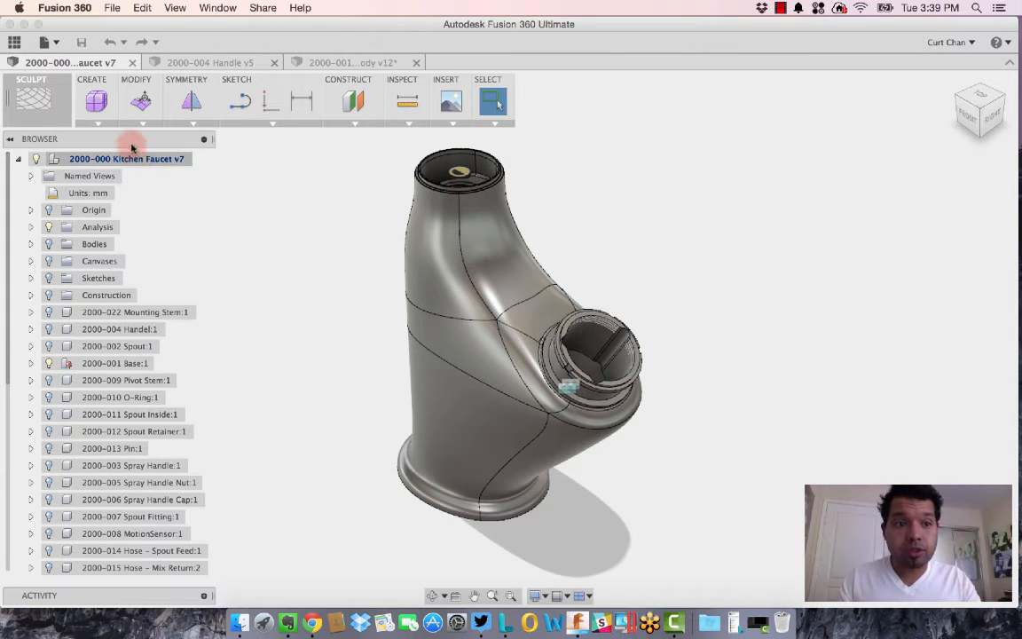
{"action": "scroll", "coordinate": [306, 262], "scroll_direction": "down", "scroll_amount": 1}
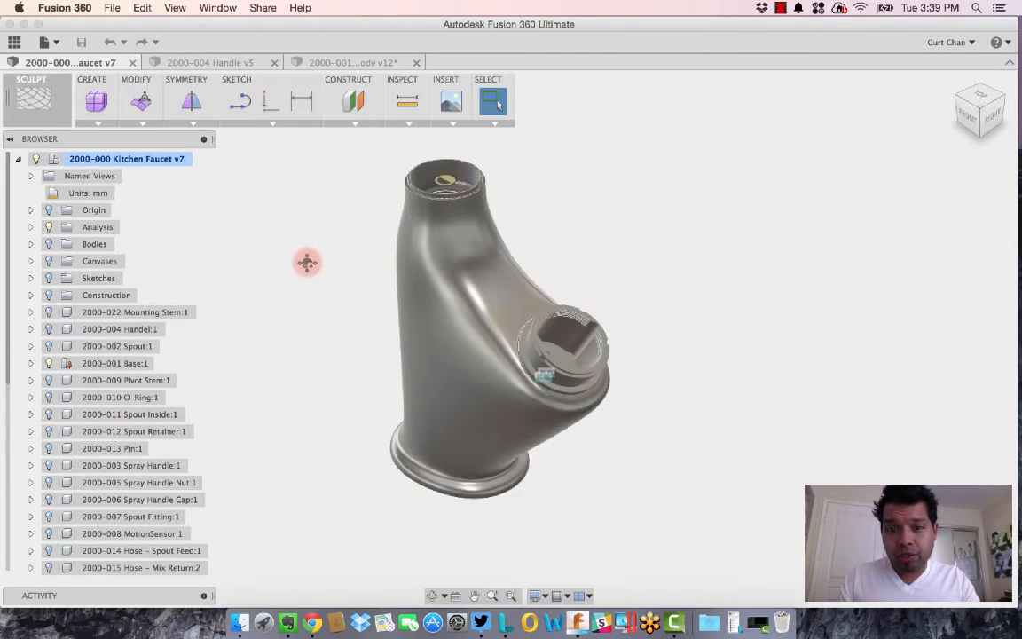
{"action": "middle_click_drag", "start_coordinate": [308, 262], "coordinate": [361, 273]}
{"action": "left_click", "coordinate": [14, 42]}
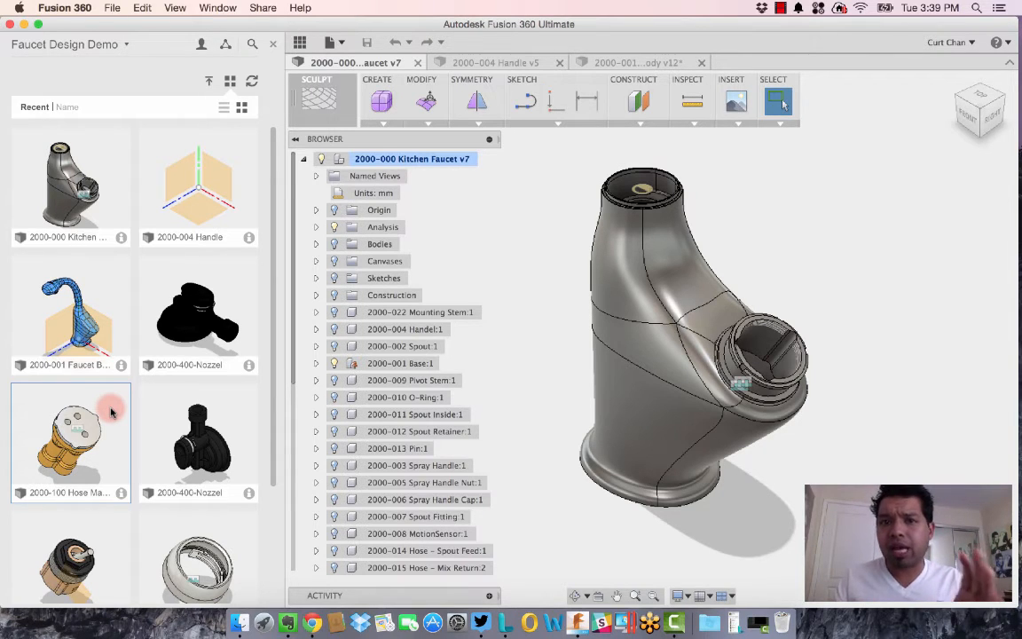
{"action": "left_click", "coordinate": [122, 493]}
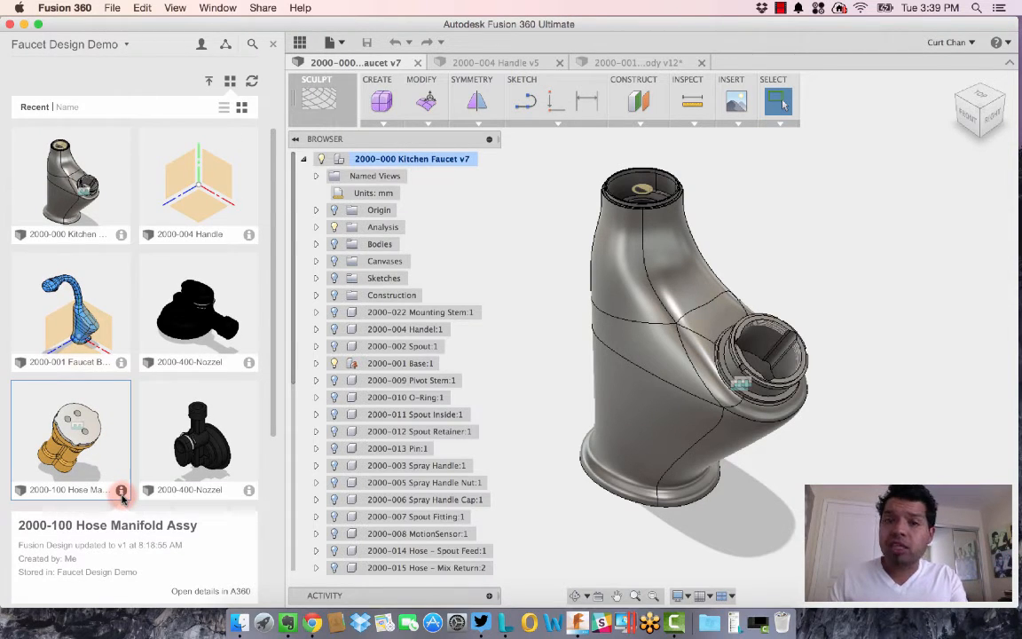
Open the A360 details of 2000-100 Hose Manifold Assy and inspect its activity message form and 3D view
{"action": "left_click", "coordinate": [201, 583]}
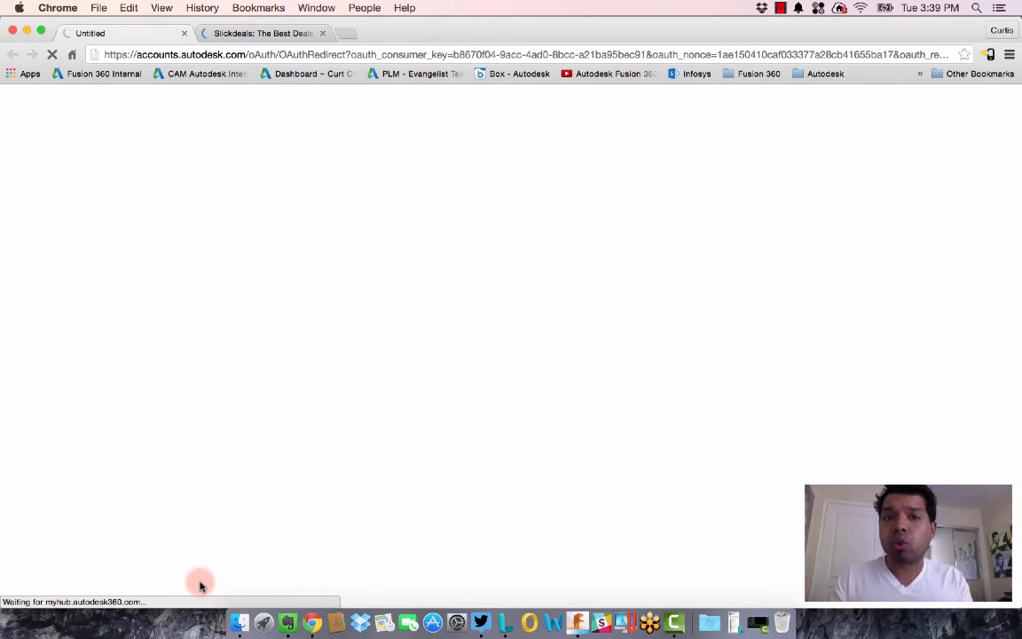
{"action": "left_click", "coordinate": [324, 33]}
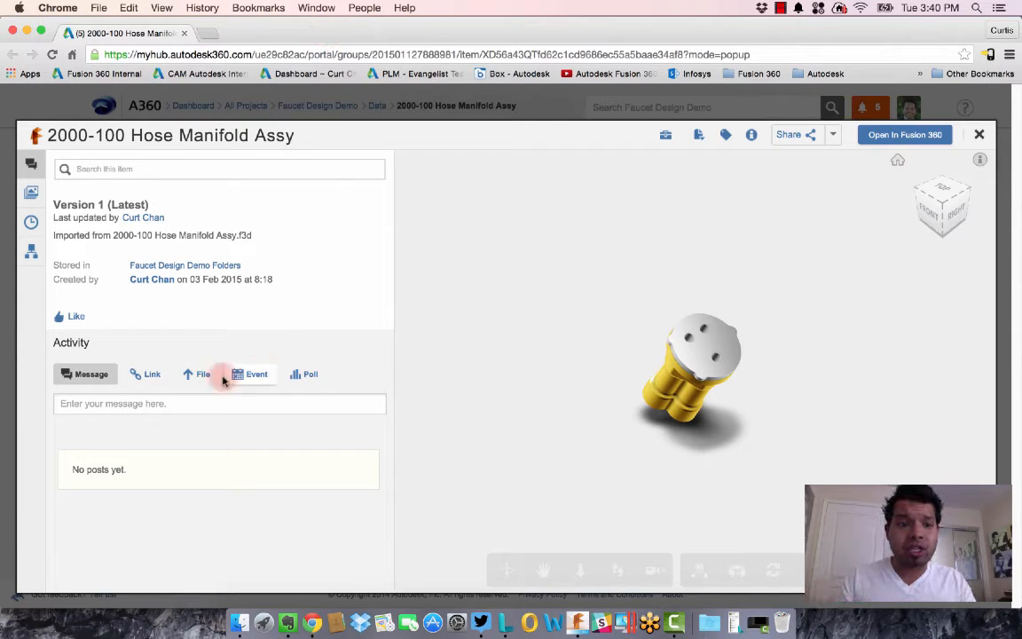
{"action": "left_click", "coordinate": [170, 404]}
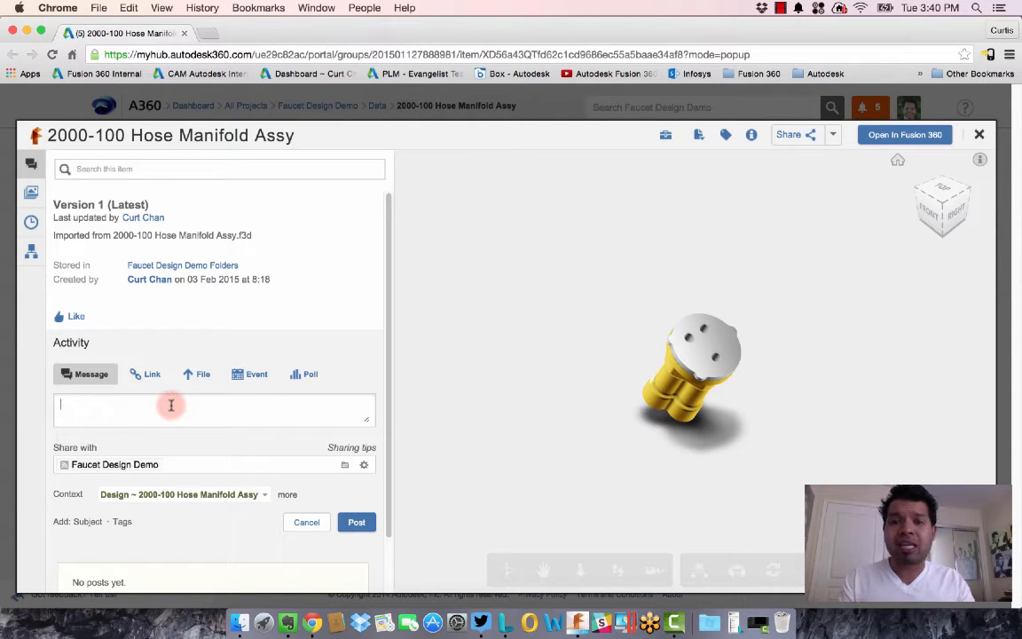
{"action": "left_click_drag", "start_coordinate": [595, 285], "coordinate": [730, 313]}
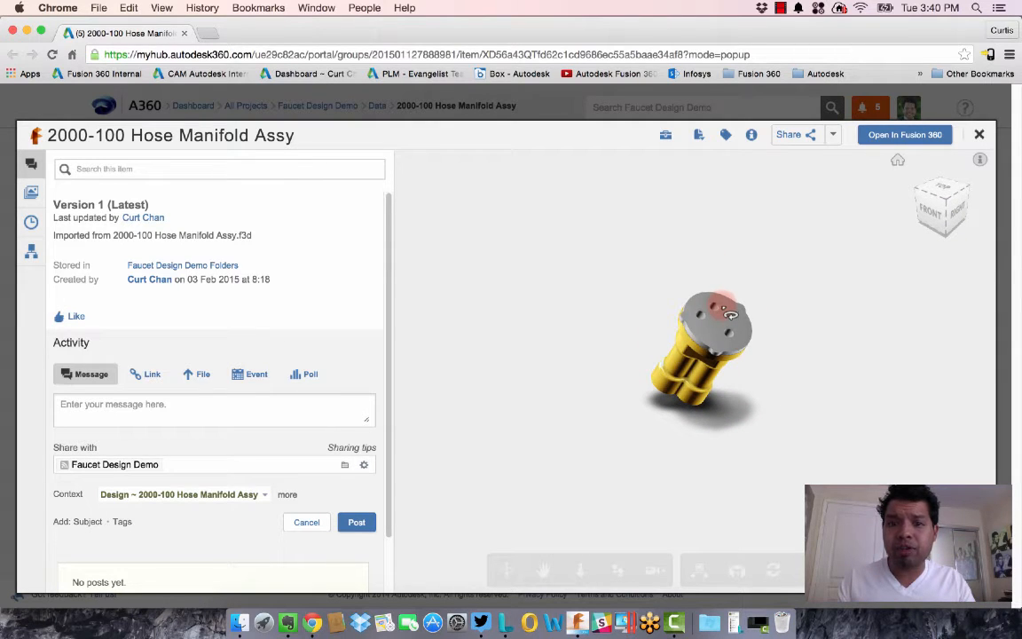
{"action": "left_click", "coordinate": [31, 194]}
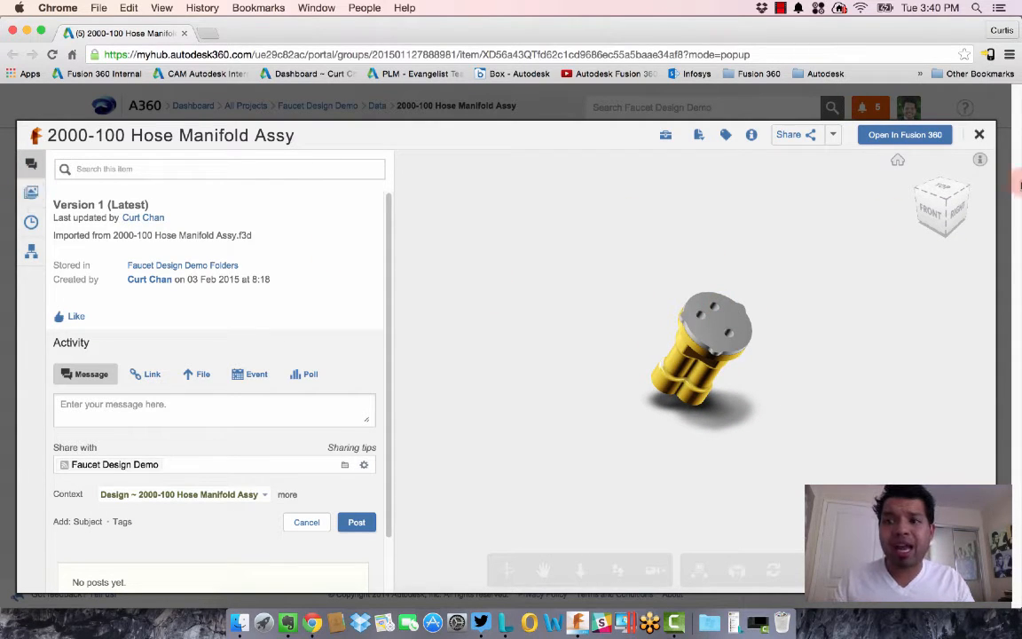
Check the hose manifold's sharing options in A360, and close the item view and browser to return to Fusion 360
{"action": "left_click", "coordinate": [979, 134]}
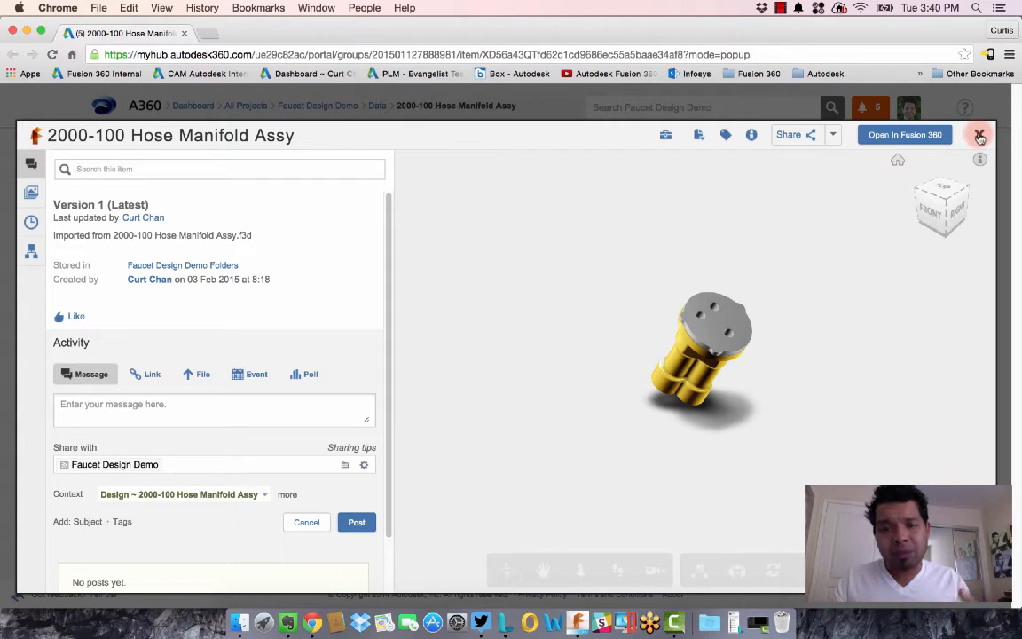
{"action": "left_click", "coordinate": [832, 137]}
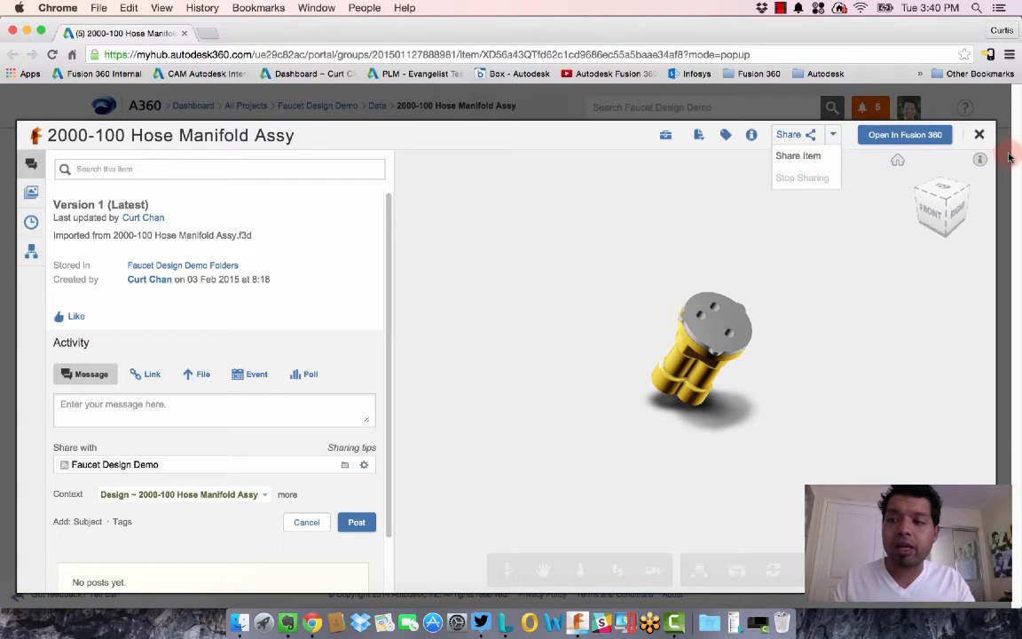
{"action": "left_click", "coordinate": [979, 135]}
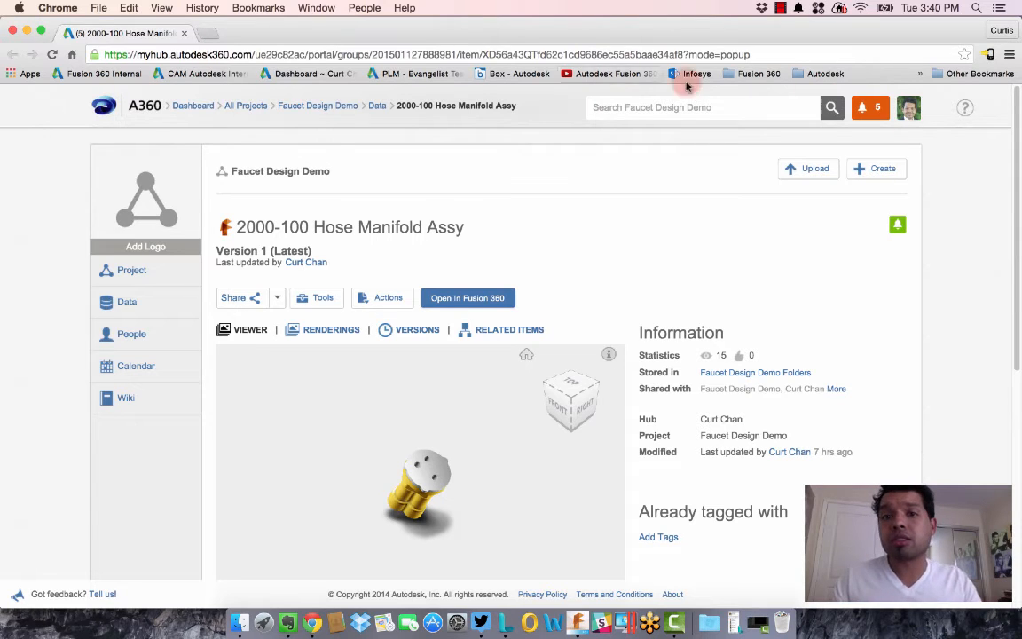
{"action": "left_click", "coordinate": [13, 31]}
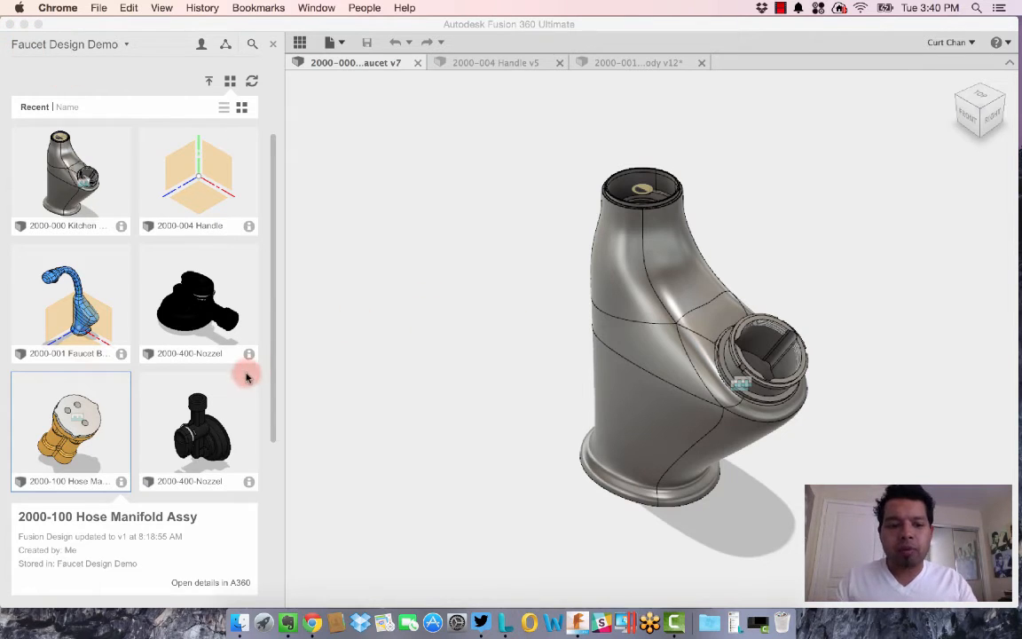
Insert 2000-100 Hose Manifold Assy into the kitchen faucet and move it up out of the base's side socket, about 44.7 mm in X
{"action": "right_click", "coordinate": [98, 383]}
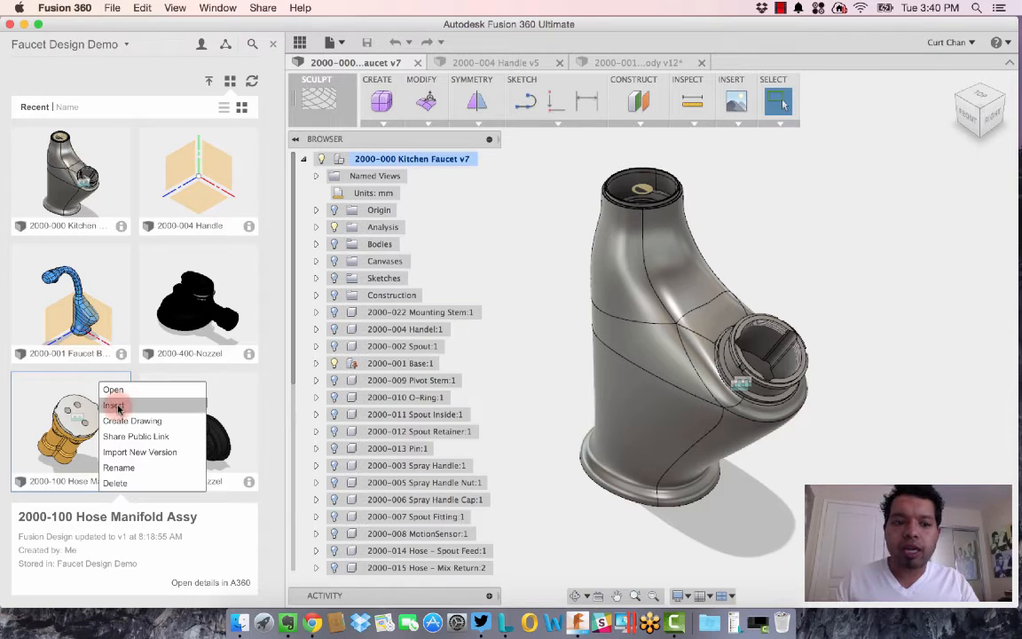
{"action": "left_click", "coordinate": [116, 406]}
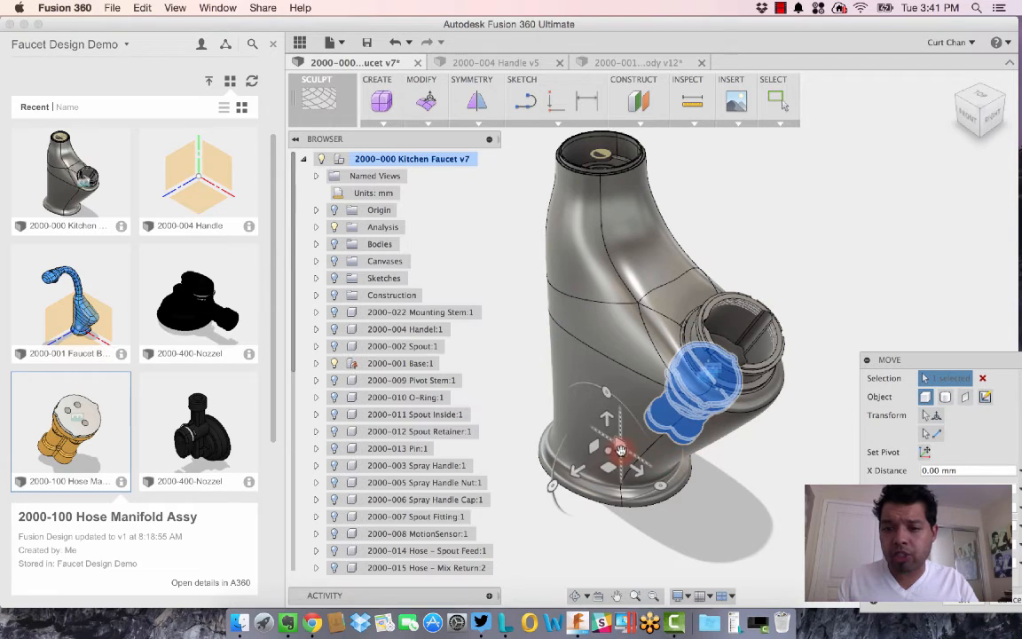
{"action": "left_click_drag", "start_coordinate": [620, 450], "coordinate": [689, 363]}
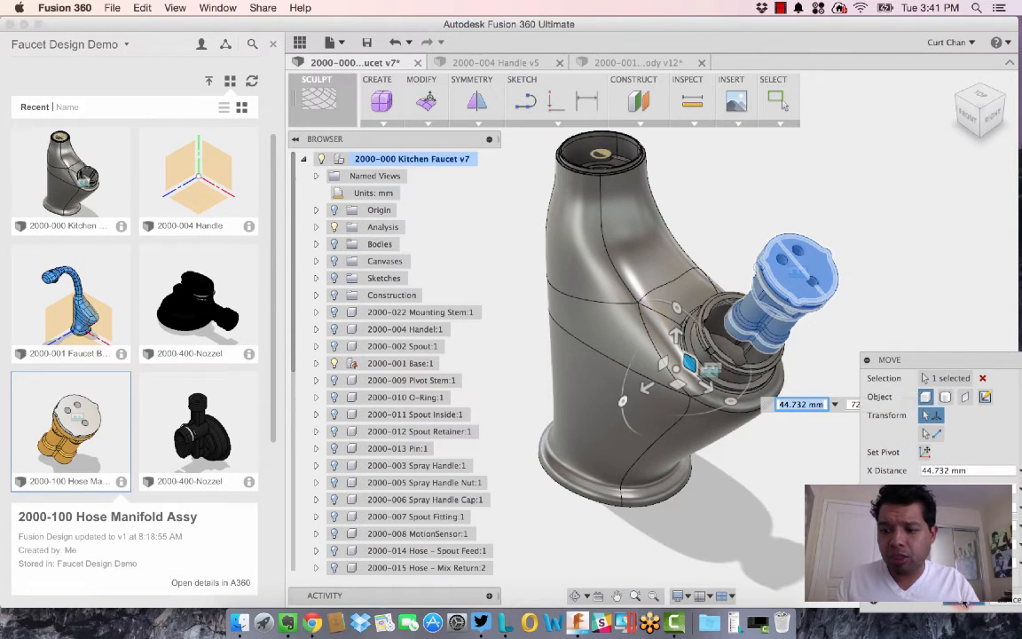
{"action": "key", "text": "Return"}
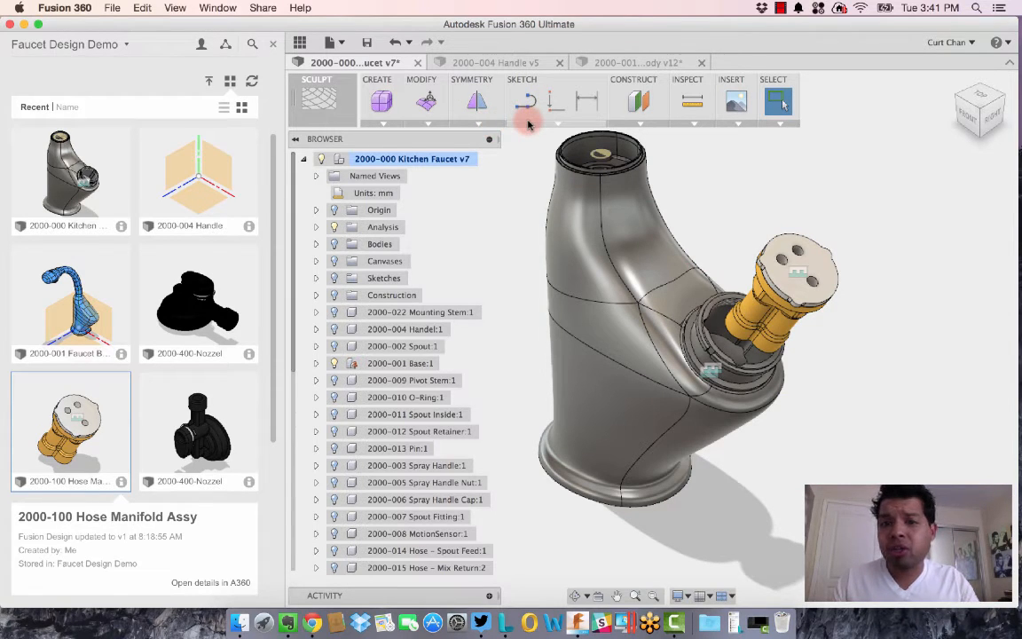
Switch the kitchen faucet design to the Model workspace and hide the project data
{"action": "left_click", "coordinate": [330, 108]}
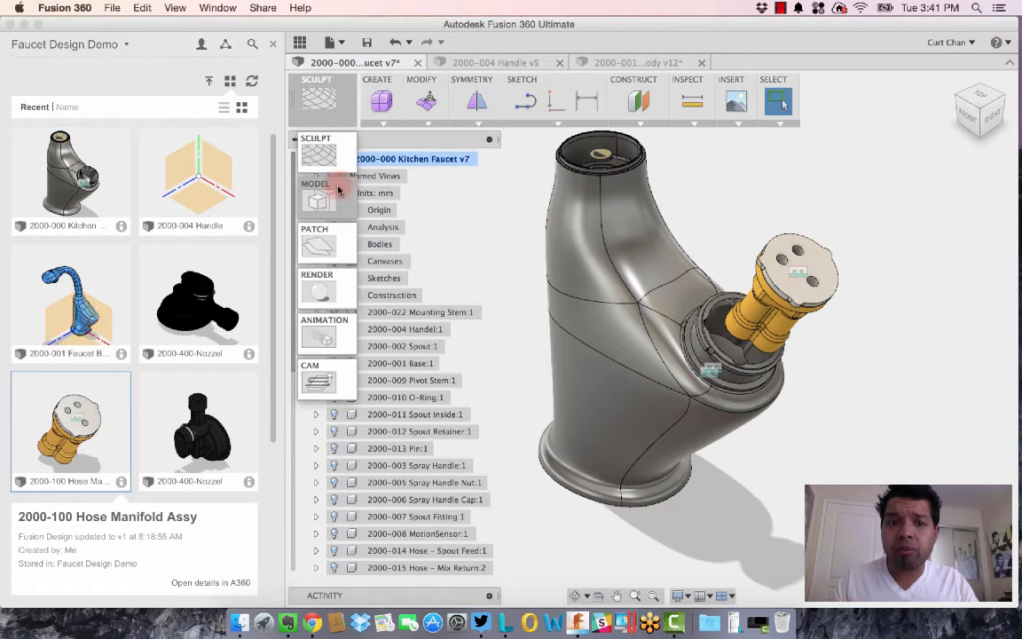
{"action": "left_click", "coordinate": [320, 197]}
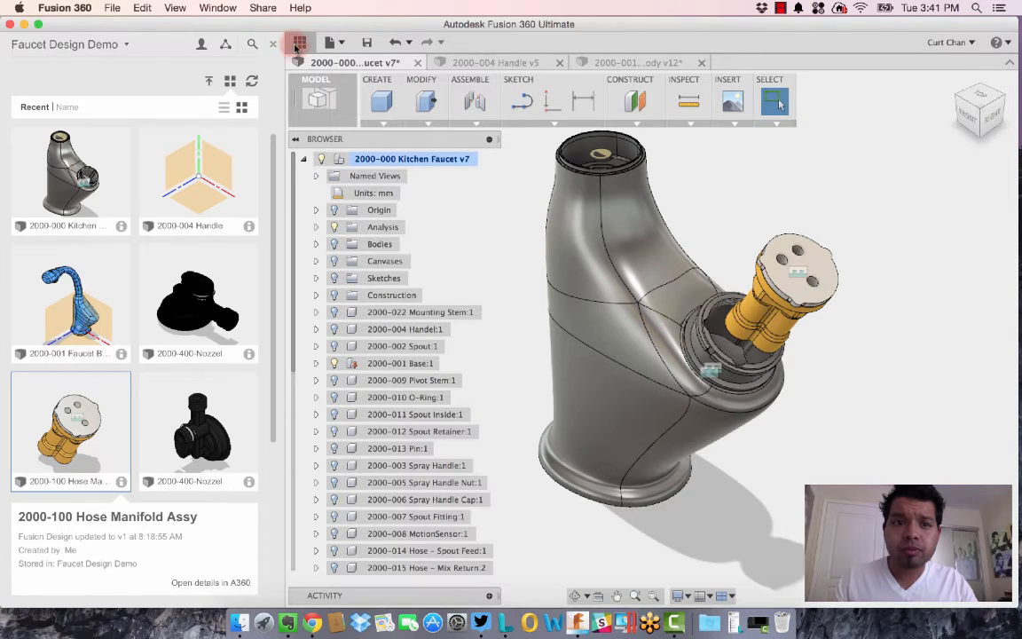
{"action": "left_click", "coordinate": [298, 45]}
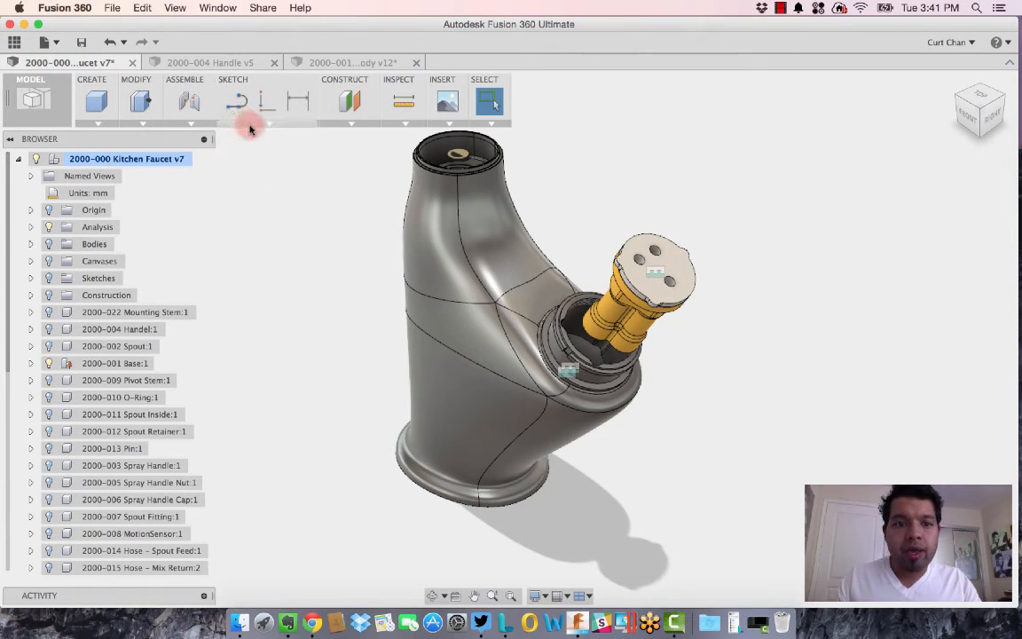
Create a rigid joint between the hose manifold's top plate and the circular seat inside the base's side socket
{"action": "left_click", "coordinate": [189, 121]}
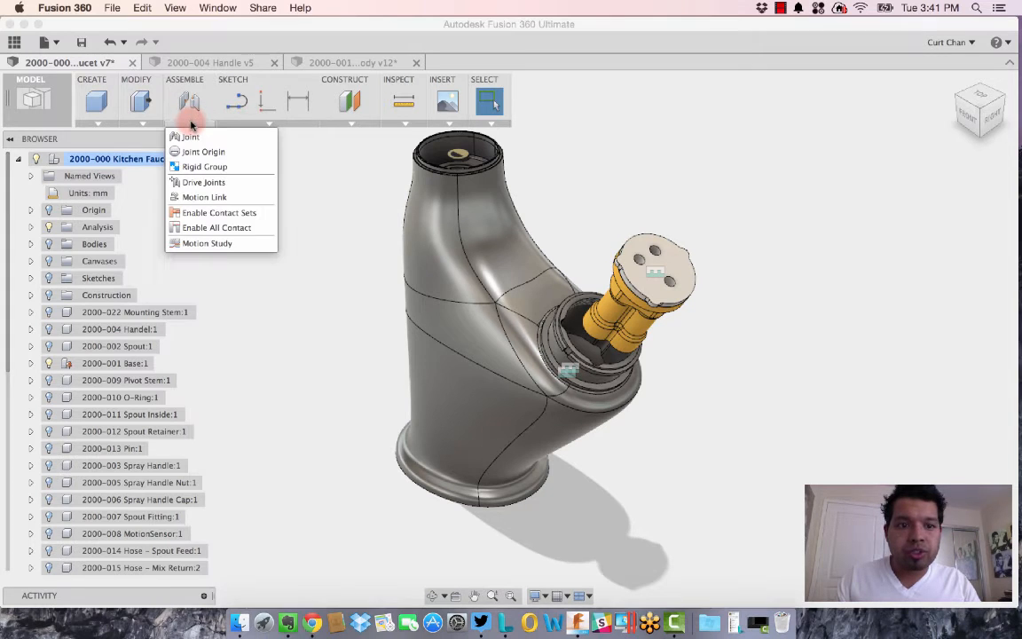
{"action": "left_click", "coordinate": [195, 138]}
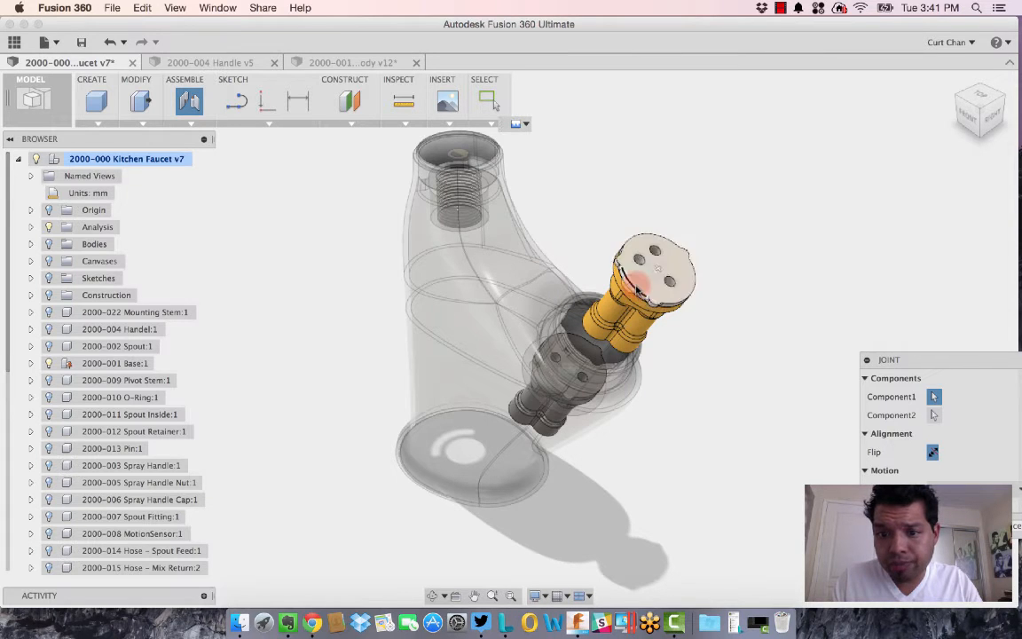
{"action": "scroll", "coordinate": [637, 290], "scroll_direction": "up", "scroll_amount": 3}
{"action": "scroll", "coordinate": [636, 290], "scroll_direction": "up", "scroll_amount": 2}
{"action": "left_click", "coordinate": [635, 293]}
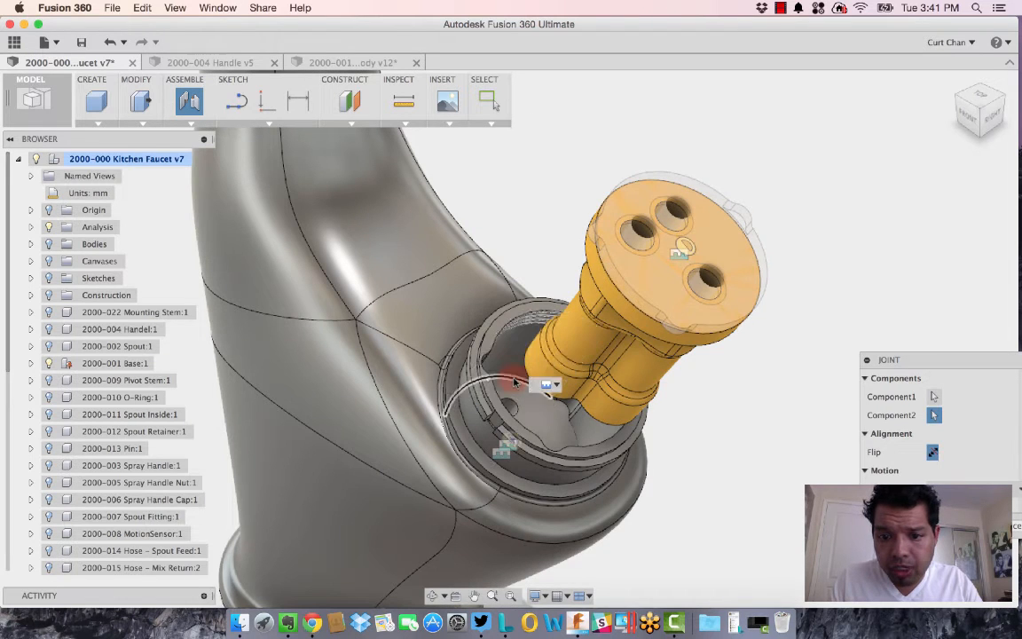
{"action": "left_click", "coordinate": [509, 383]}
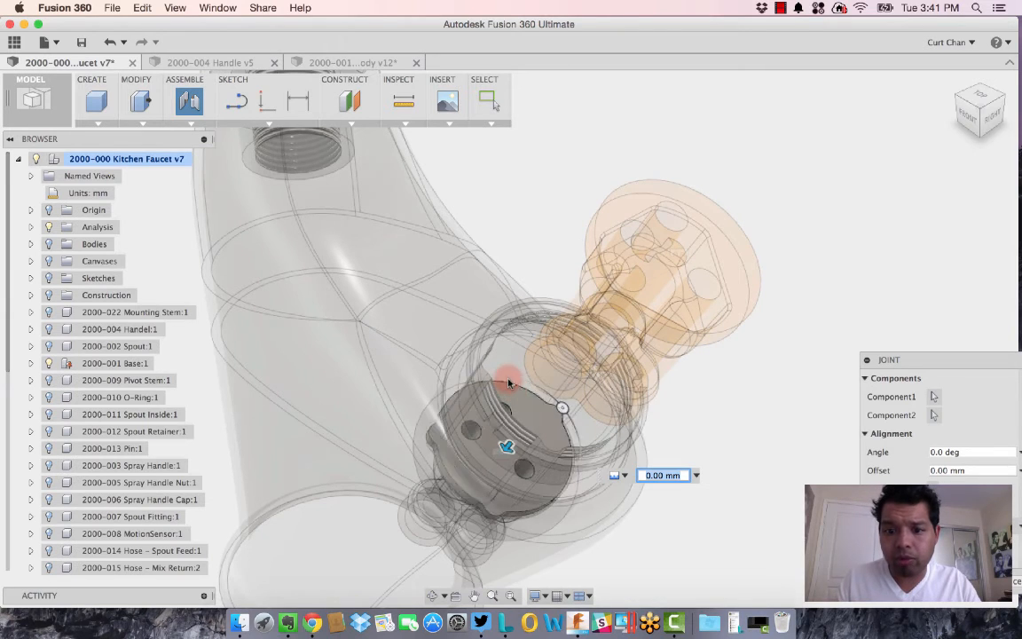
{"action": "key", "text": "Return"}
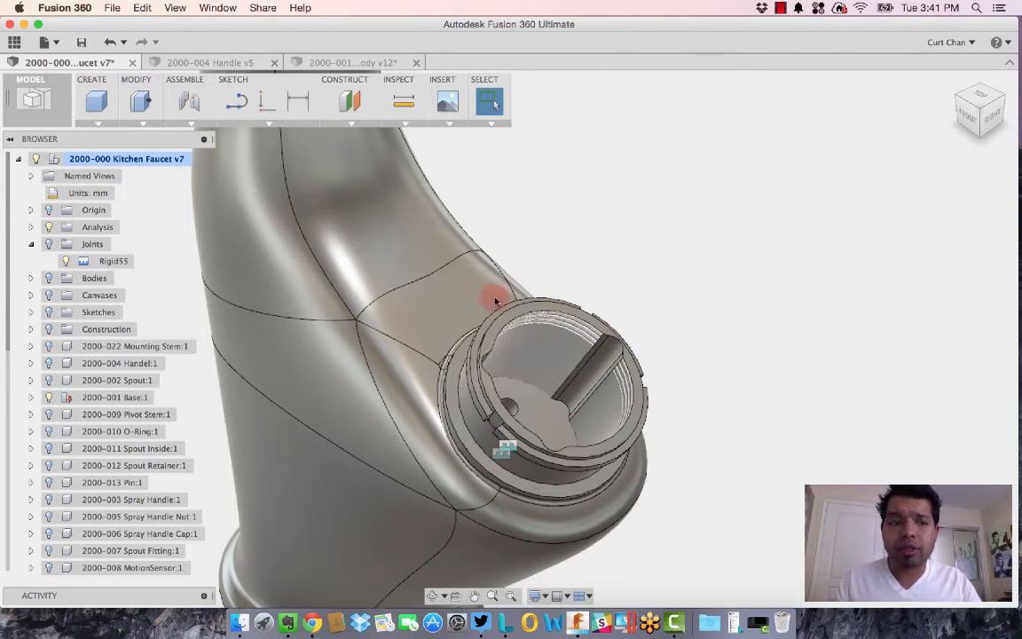
Insert the 2000-300 mixer design from the project and move it about 17.9 mm in X and 31.8 mm upward, out of the socket
{"action": "left_click", "coordinate": [35, 100]}
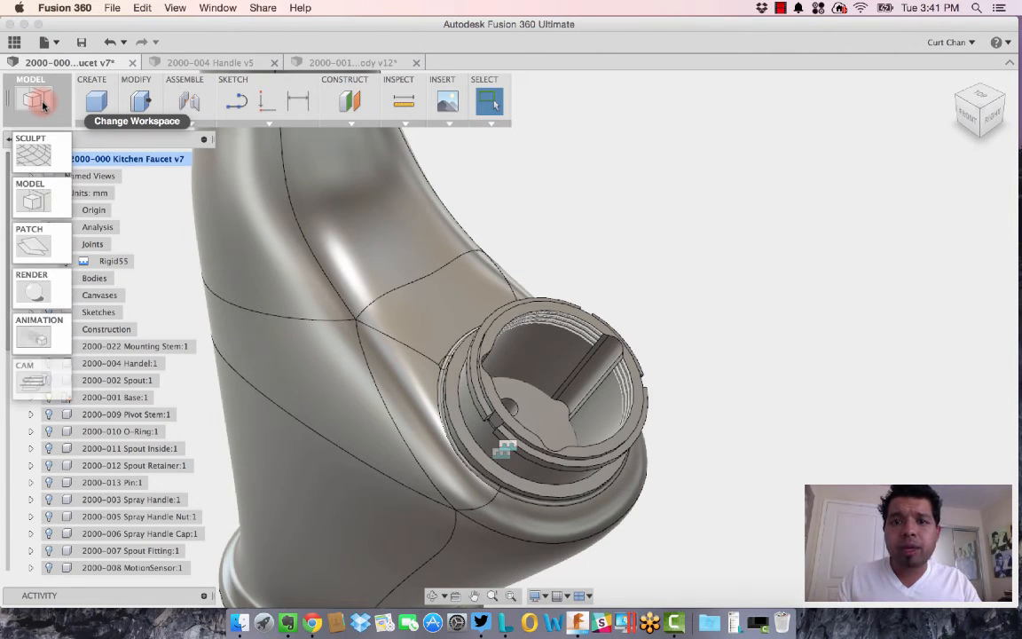
{"action": "left_click", "coordinate": [15, 42]}
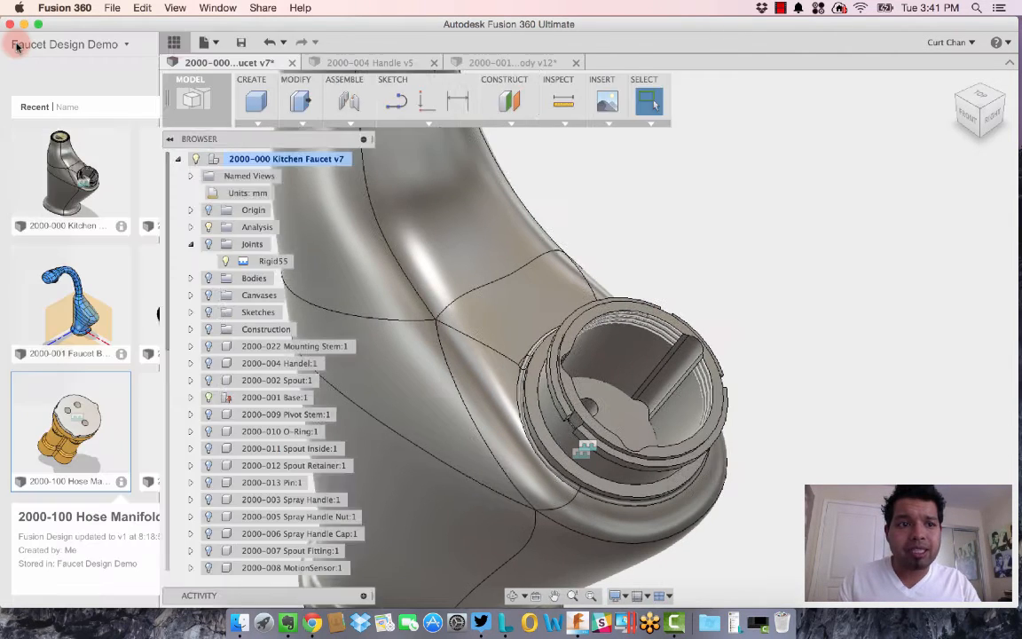
{"action": "scroll", "coordinate": [227, 352], "scroll_direction": "down", "scroll_amount": 5}
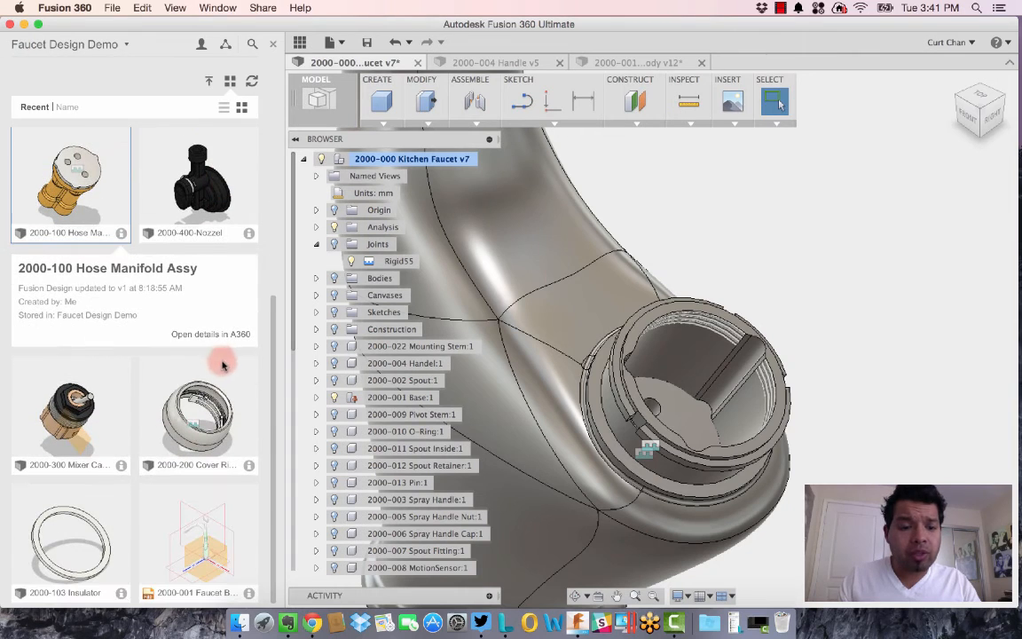
{"action": "left_click", "coordinate": [118, 235]}
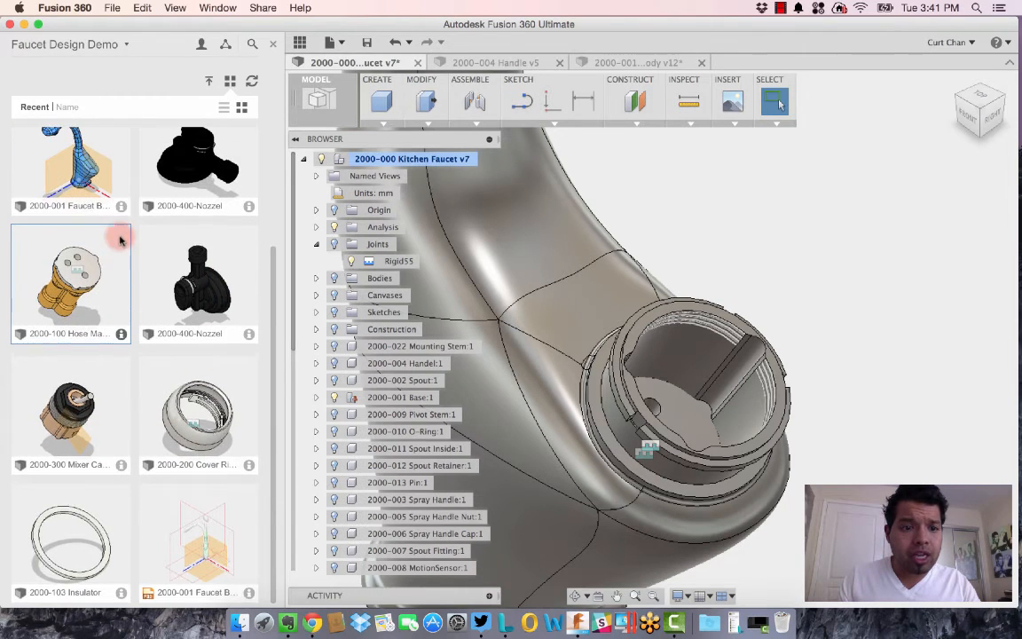
{"action": "right_click", "coordinate": [106, 401]}
{"action": "left_click", "coordinate": [124, 427]}
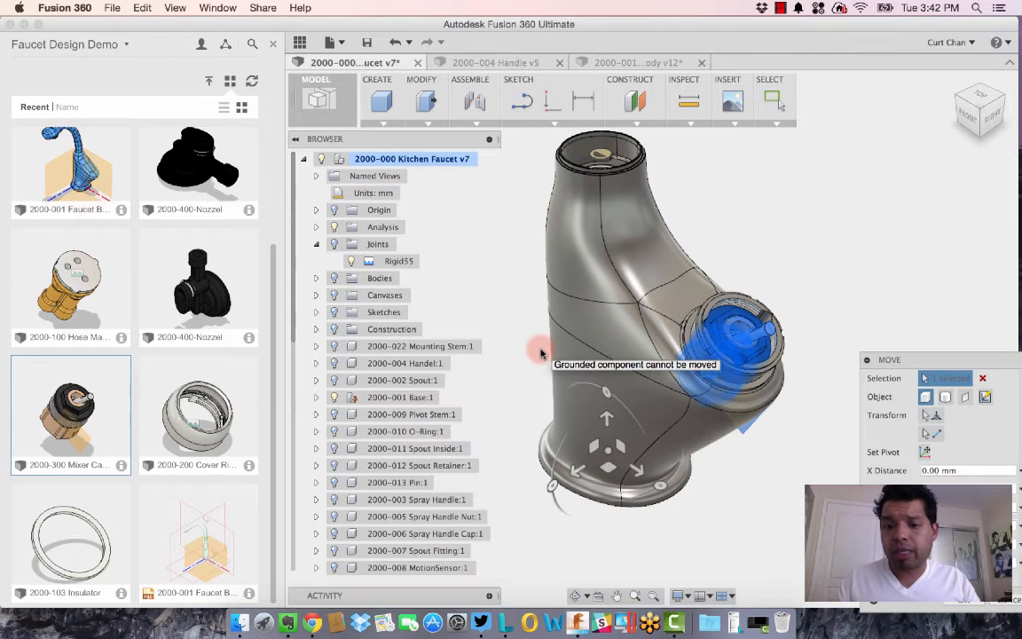
{"action": "left_click_drag", "start_coordinate": [619, 443], "coordinate": [674, 420]}
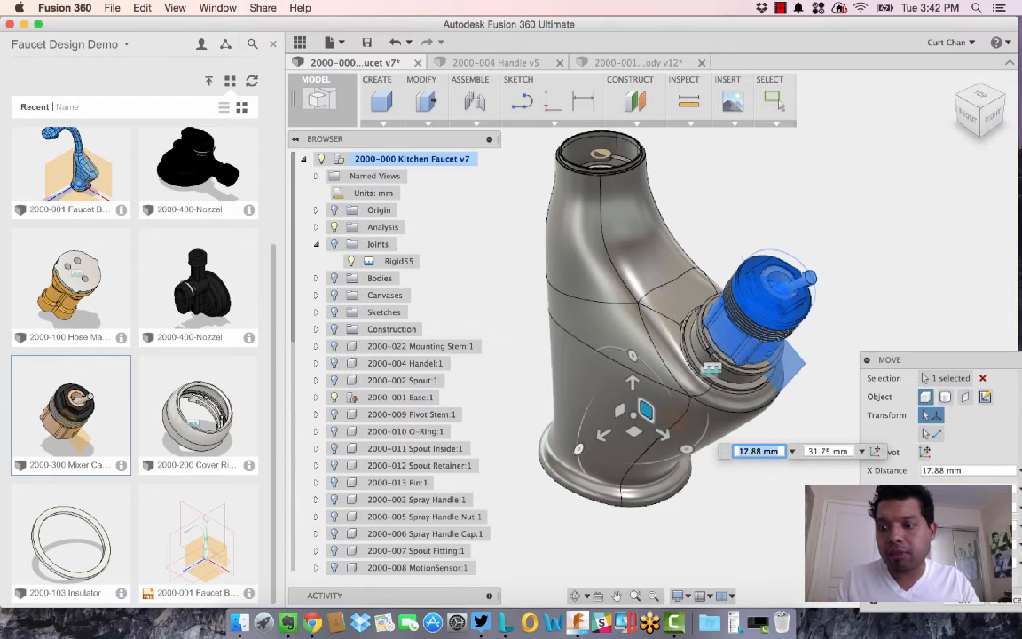
{"action": "key", "text": "Return"}
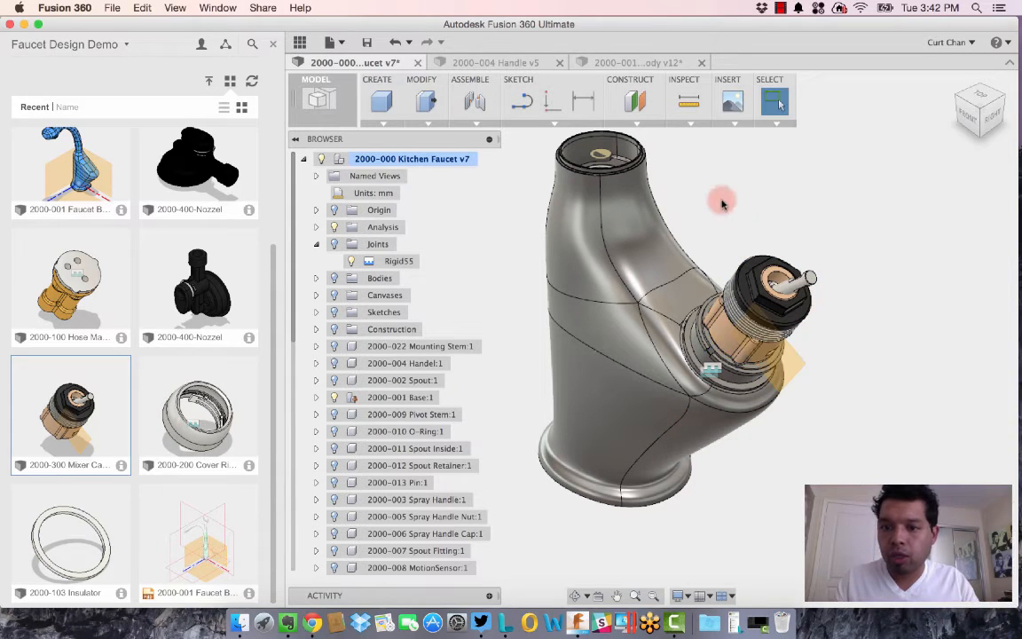
Joint the circular edge of the mixer's black threaded nut to the circular rim of the base's side socket
{"action": "left_click", "coordinate": [477, 123]}
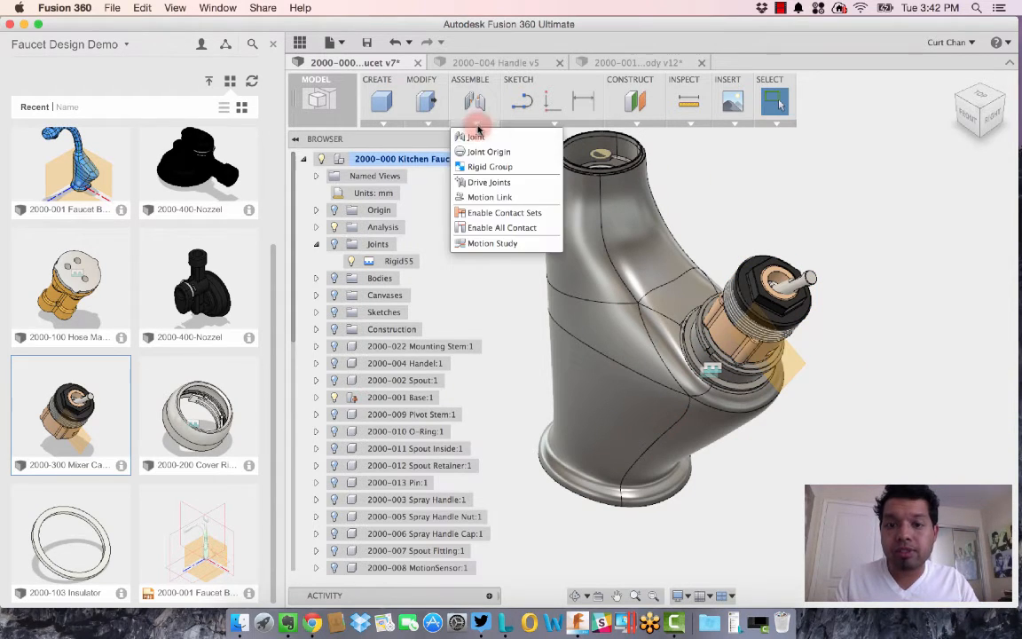
{"action": "left_click", "coordinate": [479, 135]}
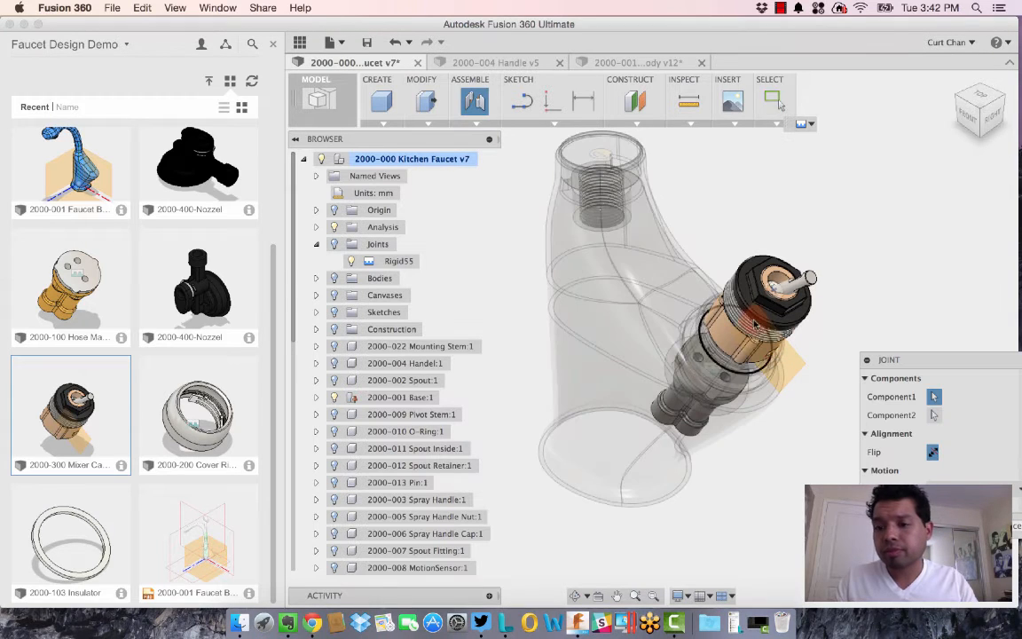
{"action": "scroll", "coordinate": [755, 337], "scroll_direction": "up", "scroll_amount": 4}
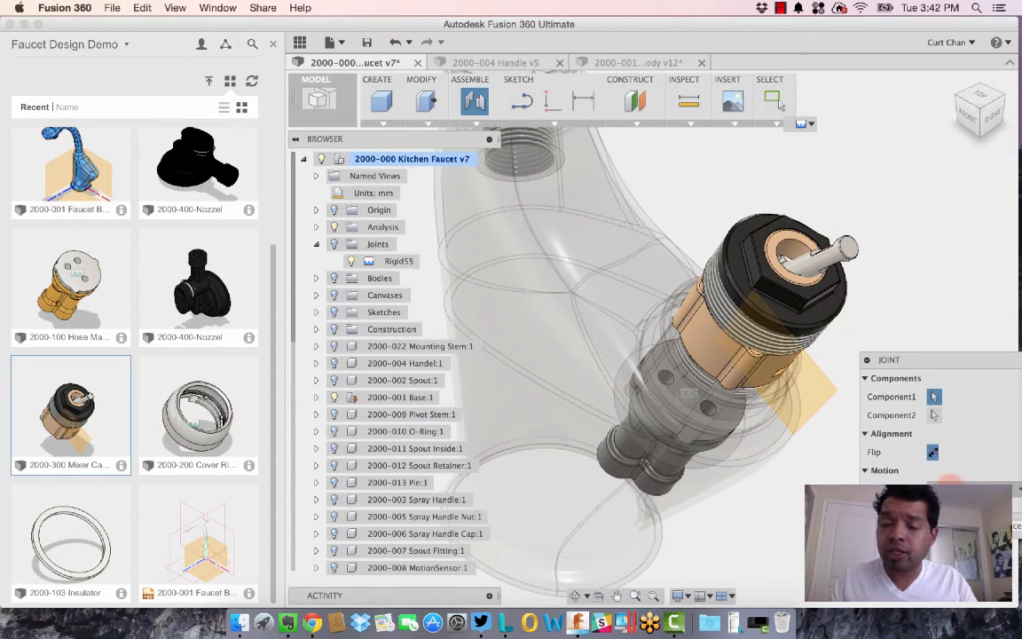
{"action": "left_click_drag", "start_coordinate": [910, 359], "coordinate": [887, 374]}
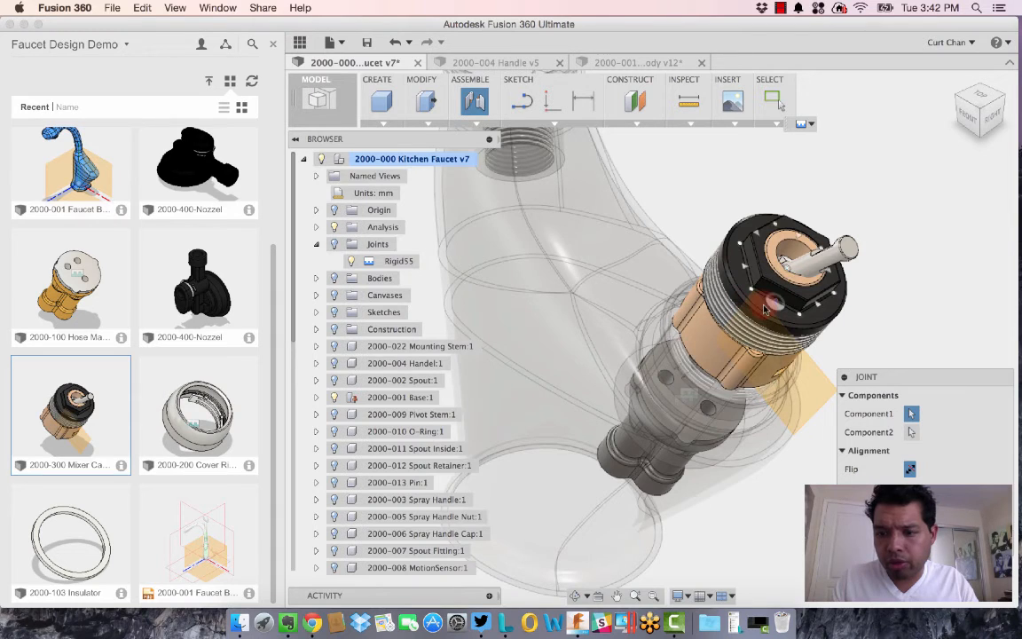
{"action": "scroll", "coordinate": [759, 310], "scroll_direction": "up", "scroll_amount": 5}
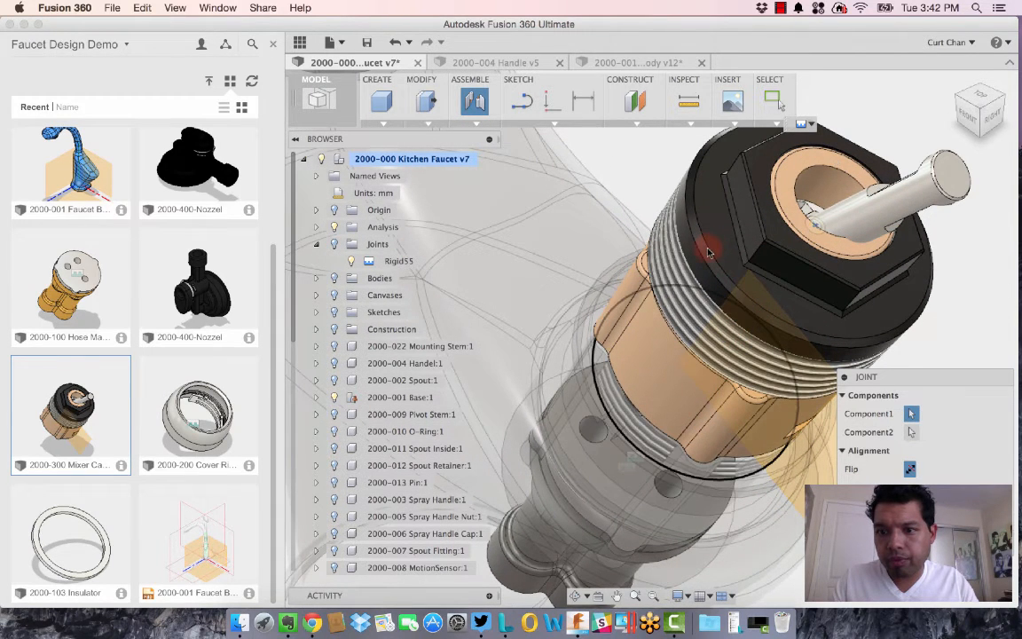
{"action": "scroll", "coordinate": [693, 315], "scroll_direction": "down", "scroll_amount": 3}
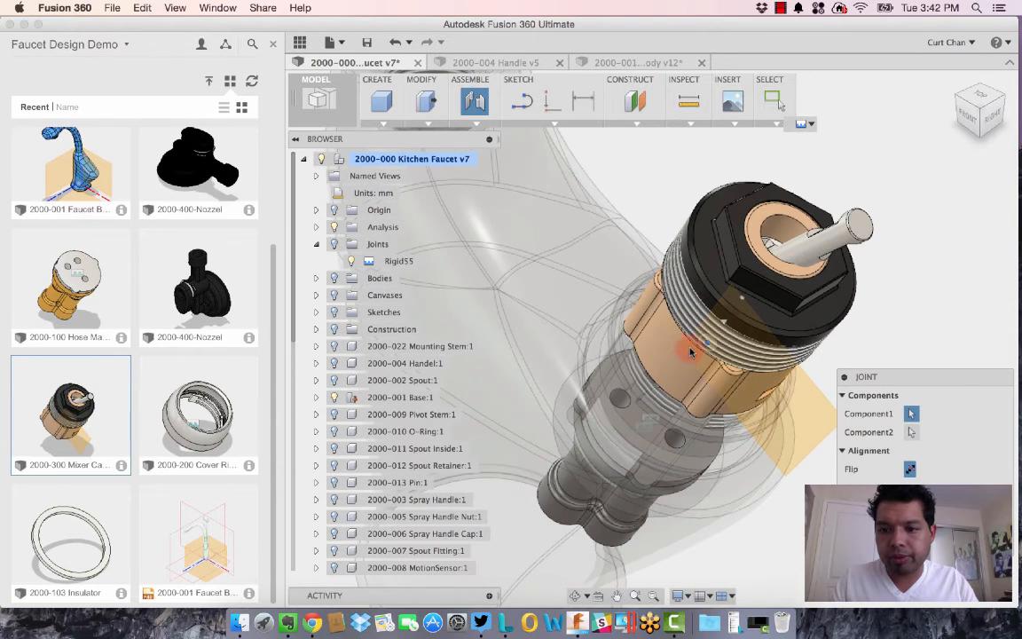
{"action": "left_click", "coordinate": [697, 290]}
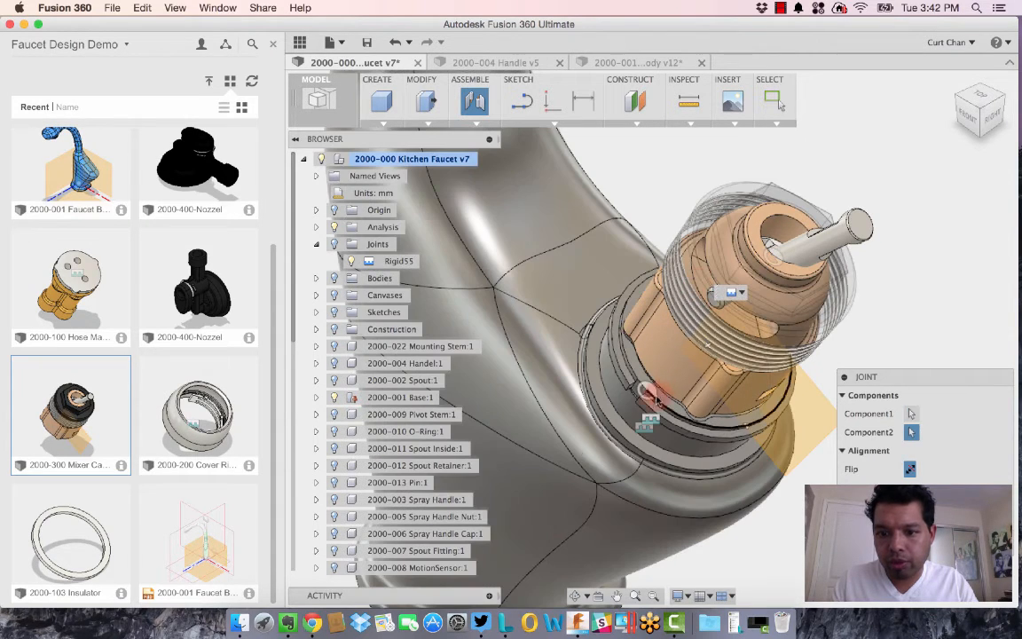
{"action": "scroll", "coordinate": [650, 395], "scroll_direction": "up", "scroll_amount": 3}
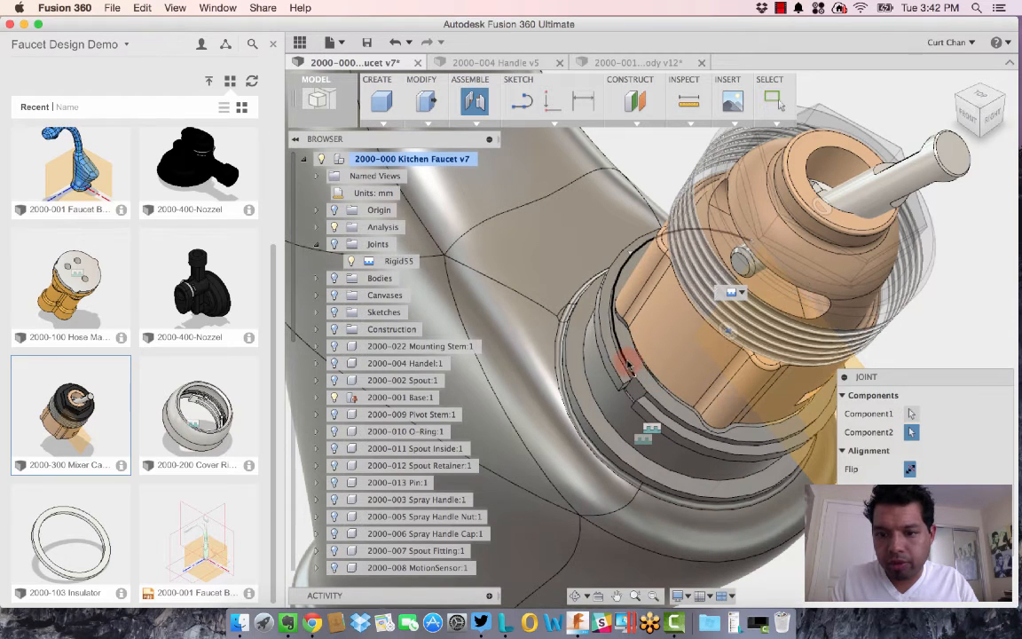
{"action": "left_click", "coordinate": [625, 359]}
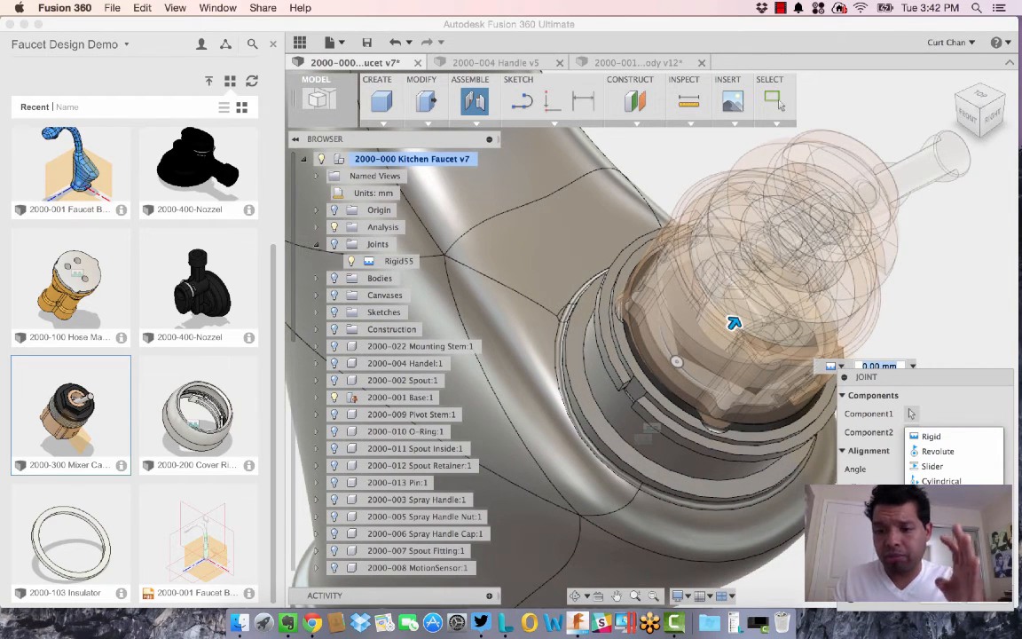
Set the mixer joint's motion type to Revolute and complete the joint
{"action": "left_click", "coordinate": [941, 479]}
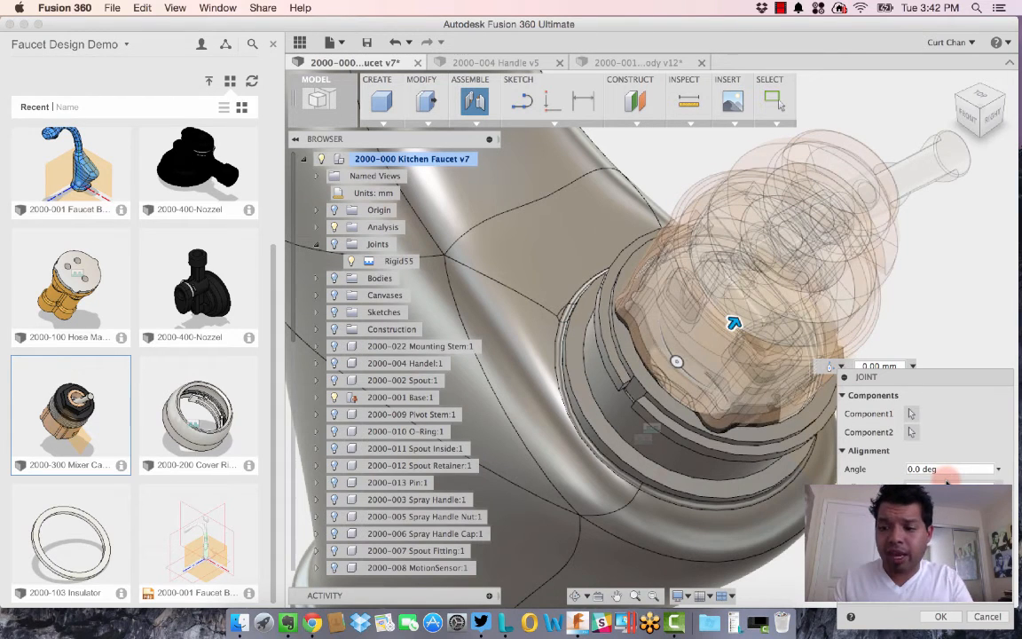
{"action": "left_click", "coordinate": [949, 542]}
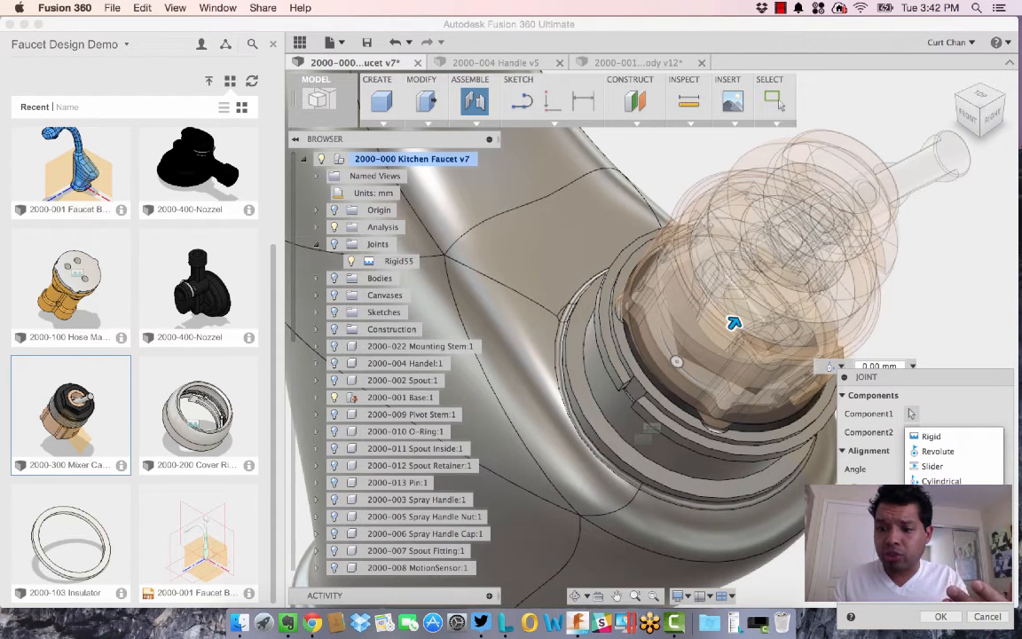
{"action": "left_click", "coordinate": [941, 454]}
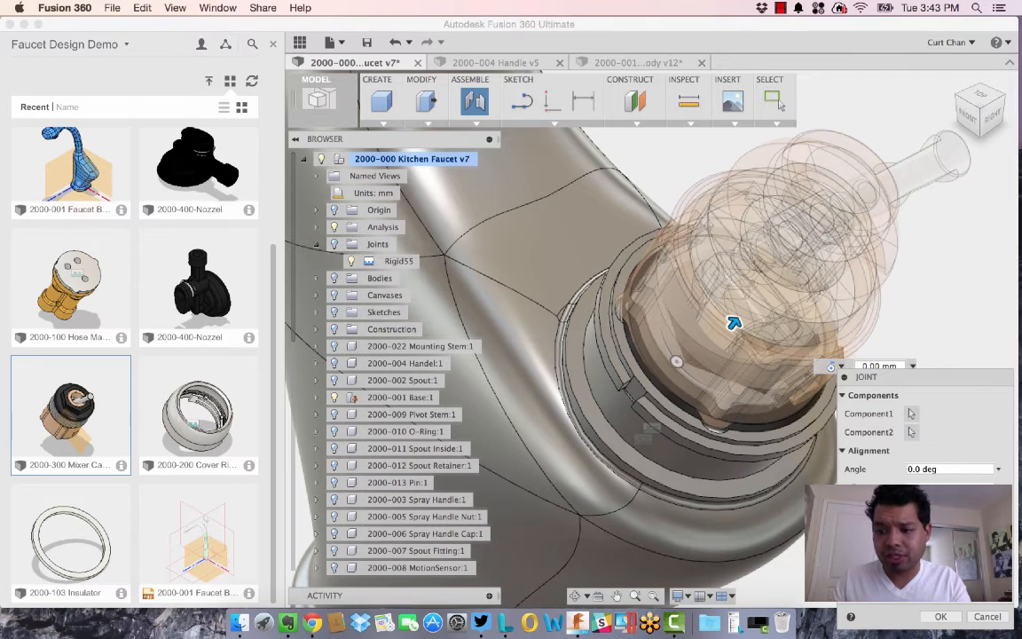
{"action": "left_click", "coordinate": [939, 616]}
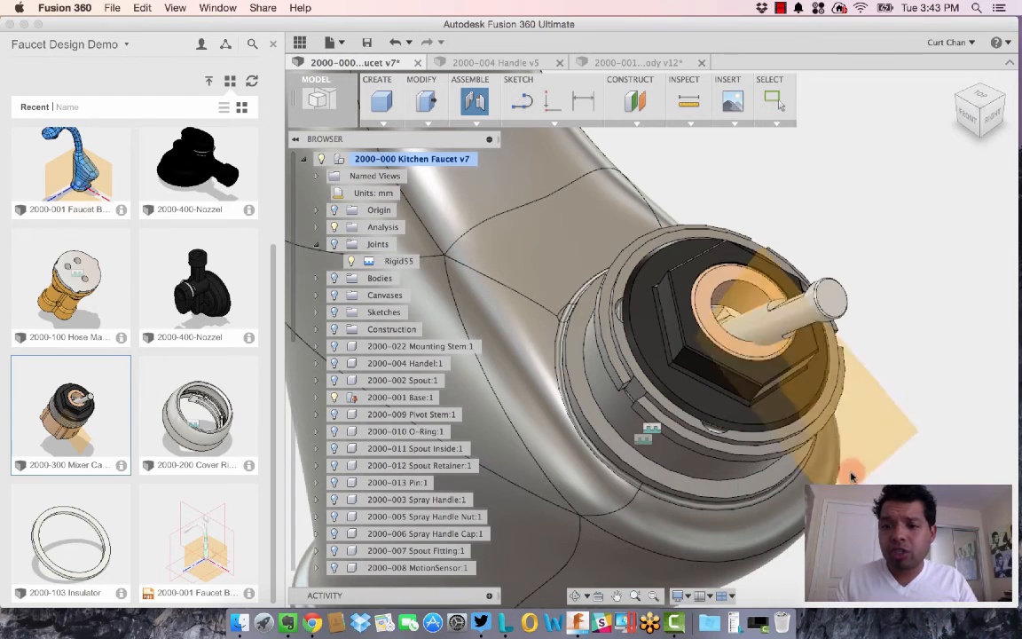
Hide the orange work plane that passes through the mixer
{"action": "scroll", "coordinate": [749, 320], "scroll_direction": "down", "scroll_amount": 6}
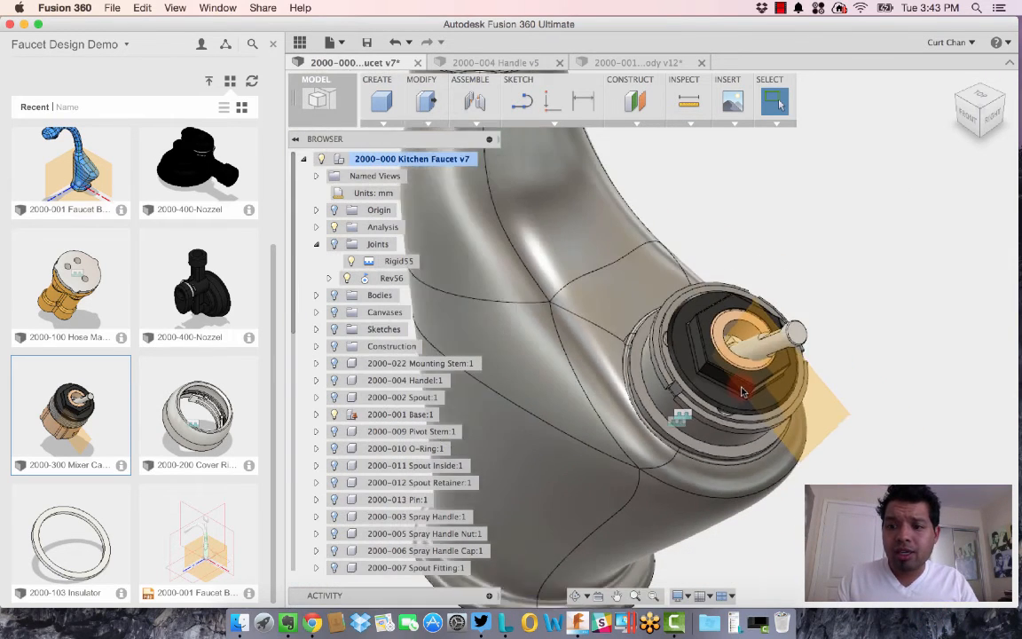
{"action": "right_click", "coordinate": [795, 410]}
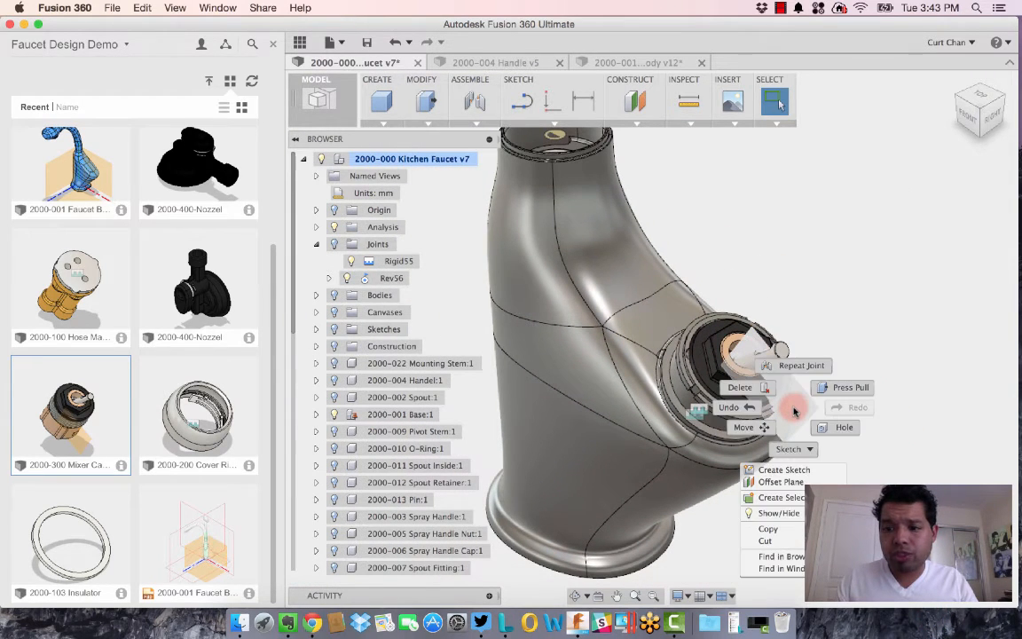
{"action": "left_click", "coordinate": [789, 512]}
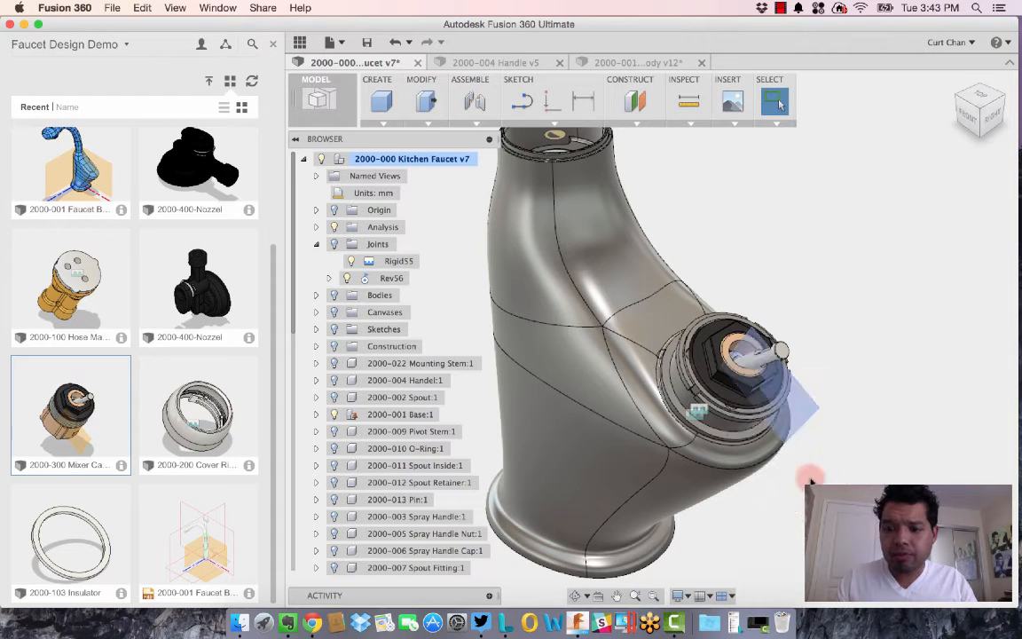
Test the jointed mixer's motion by pulling its stem and body in the base's side socket
{"action": "scroll", "coordinate": [745, 377], "scroll_direction": "down", "scroll_amount": 3}
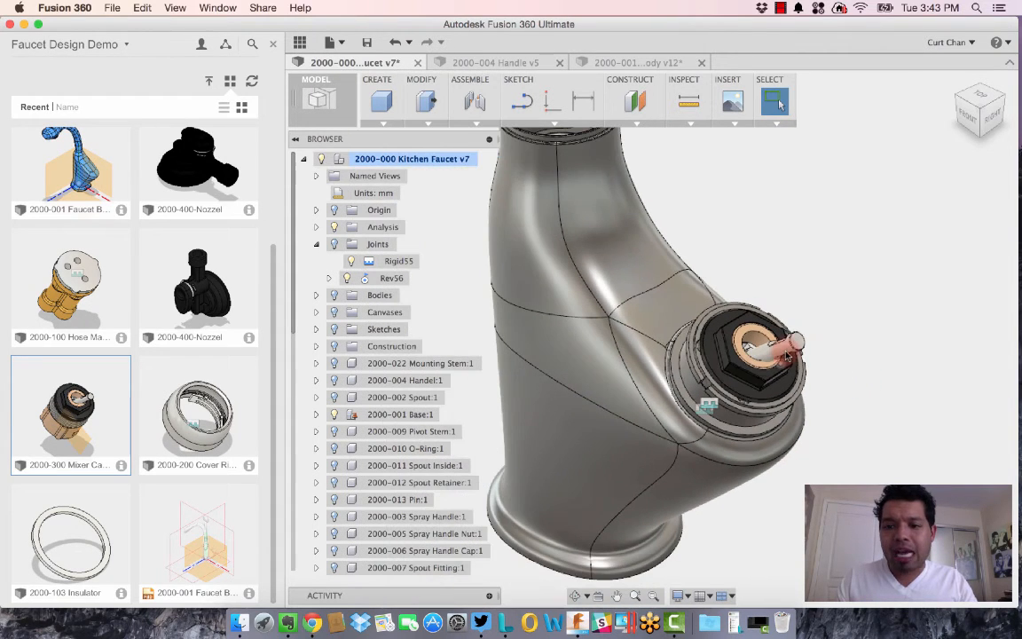
{"action": "scroll", "coordinate": [798, 350], "scroll_direction": "down", "scroll_amount": 2}
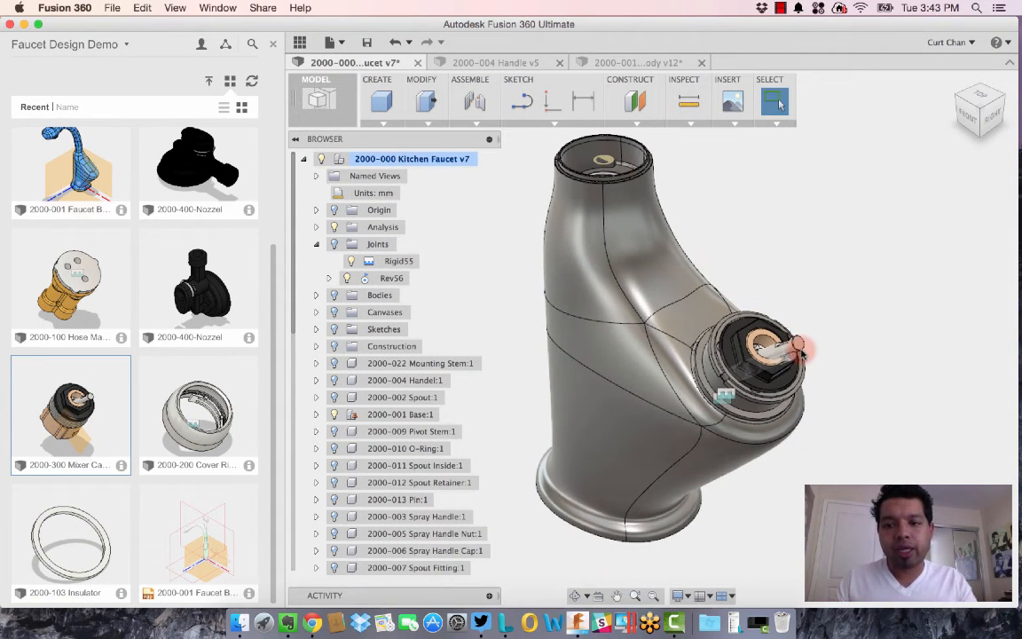
{"action": "left_click_drag", "start_coordinate": [798, 350], "coordinate": [795, 342]}
{"action": "mouse_move", "coordinate": [749, 395]}
{"action": "left_mouse_down"}
{"action": "mouse_move", "coordinate": [800, 343]}
{"action": "mouse_move", "coordinate": [682, 309]}
{"action": "mouse_move", "coordinate": [663, 330]}
{"action": "mouse_move", "coordinate": [809, 394]}
{"action": "left_mouse_up"}
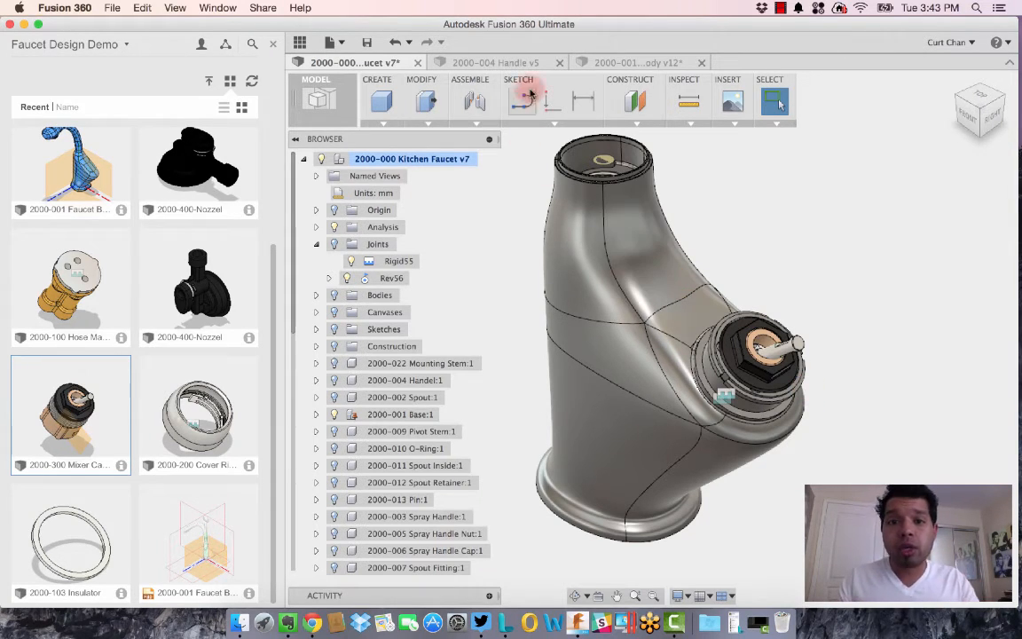
Switch to the 2000-004 Handle design, hide the project data and create a 75 mm diameter quadball centred on the origin
{"action": "left_click", "coordinate": [497, 62]}
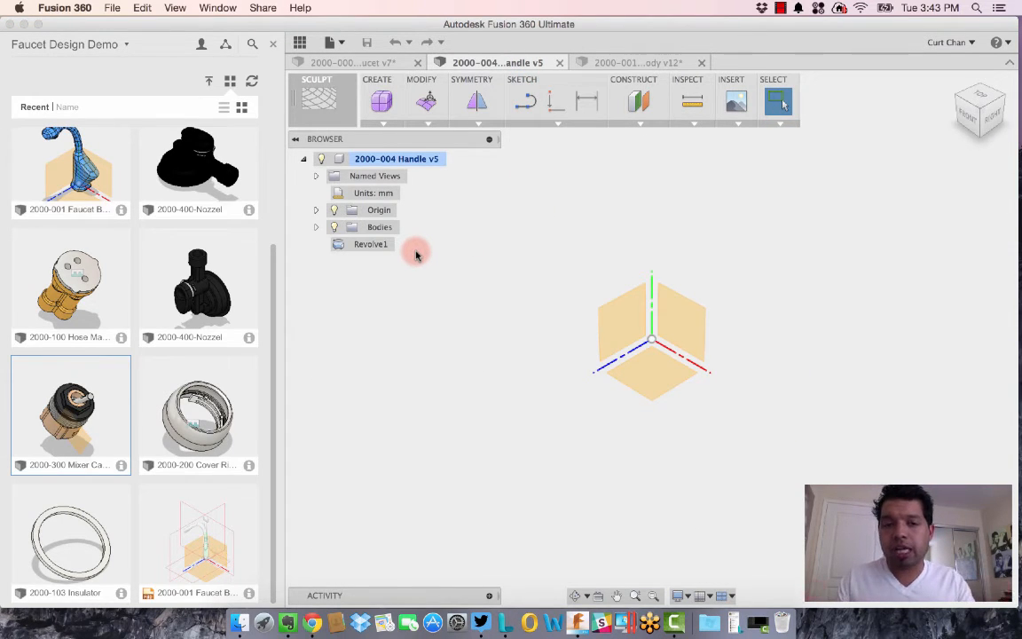
{"action": "left_click", "coordinate": [299, 42]}
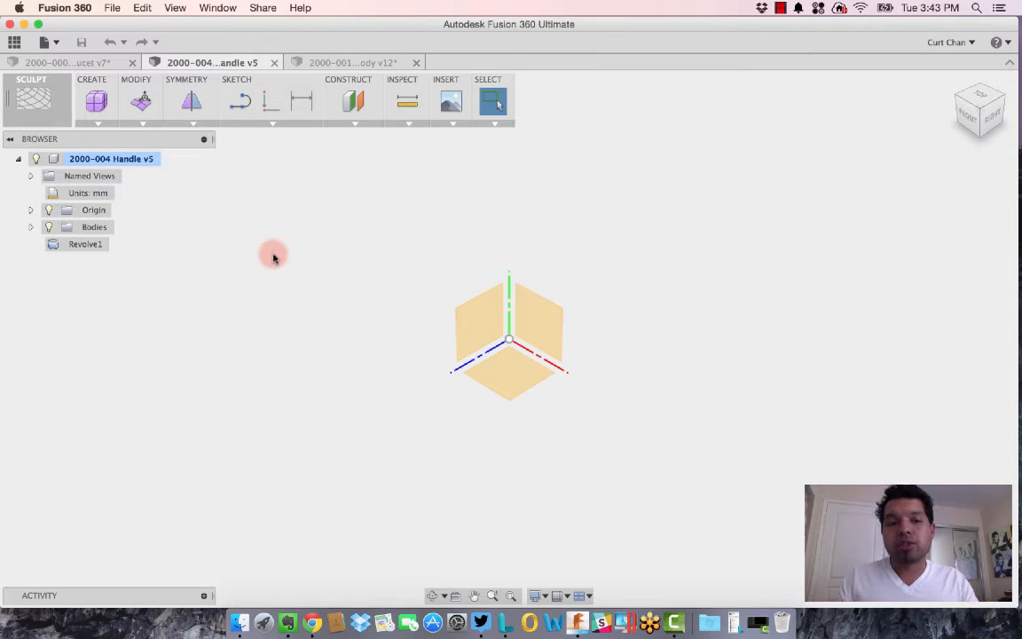
{"action": "left_click", "coordinate": [104, 124]}
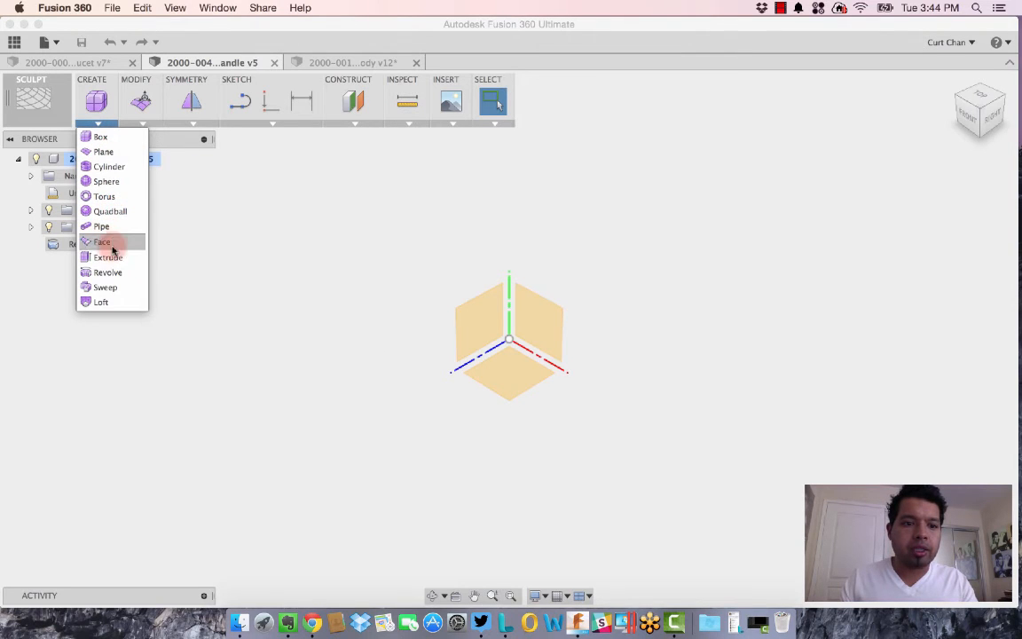
{"action": "left_click", "coordinate": [110, 211]}
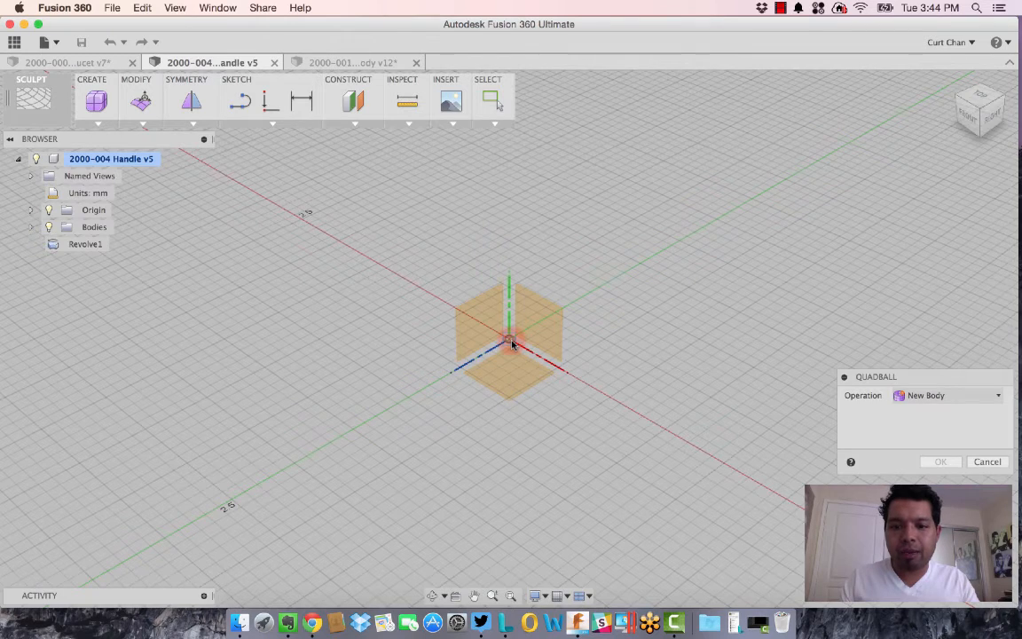
{"action": "left_click", "coordinate": [511, 344]}
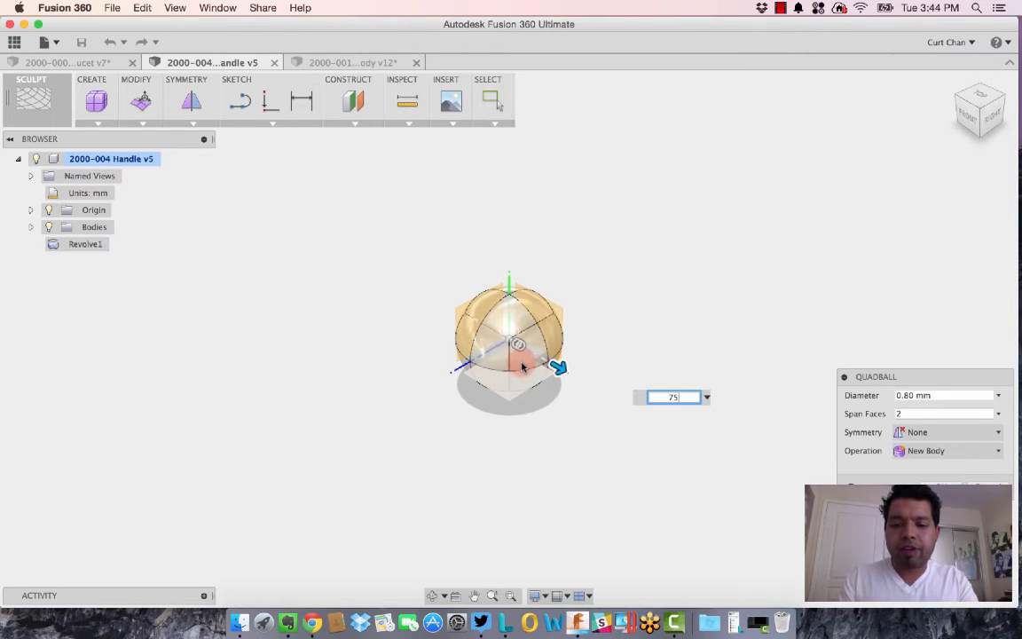
{"action": "type", "text": "75"}
{"action": "key", "text": "Return"}
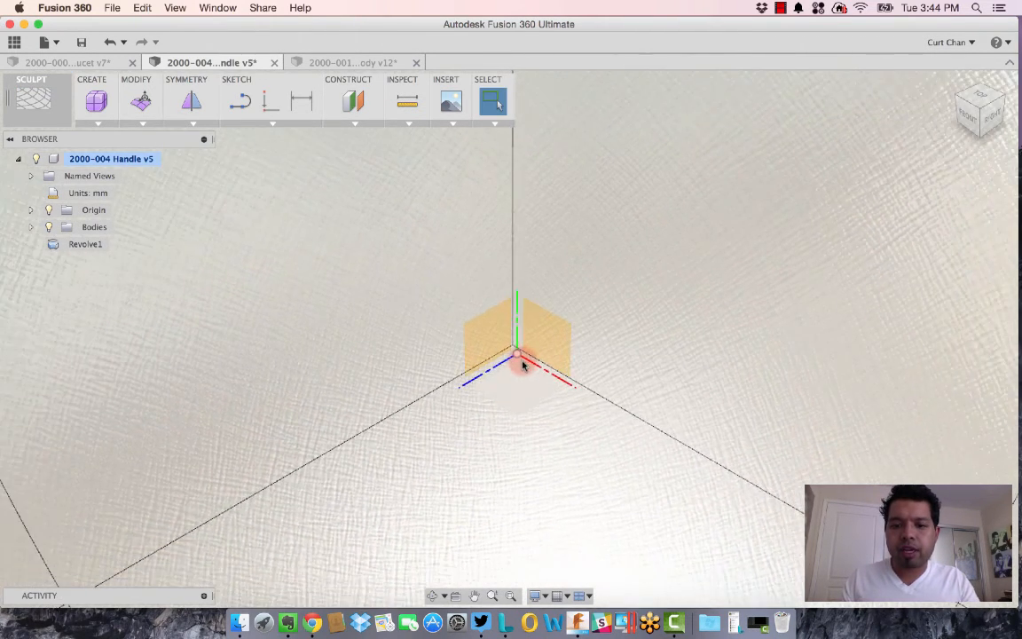
{"action": "scroll", "coordinate": [522, 366], "scroll_direction": "down", "scroll_amount": 10}
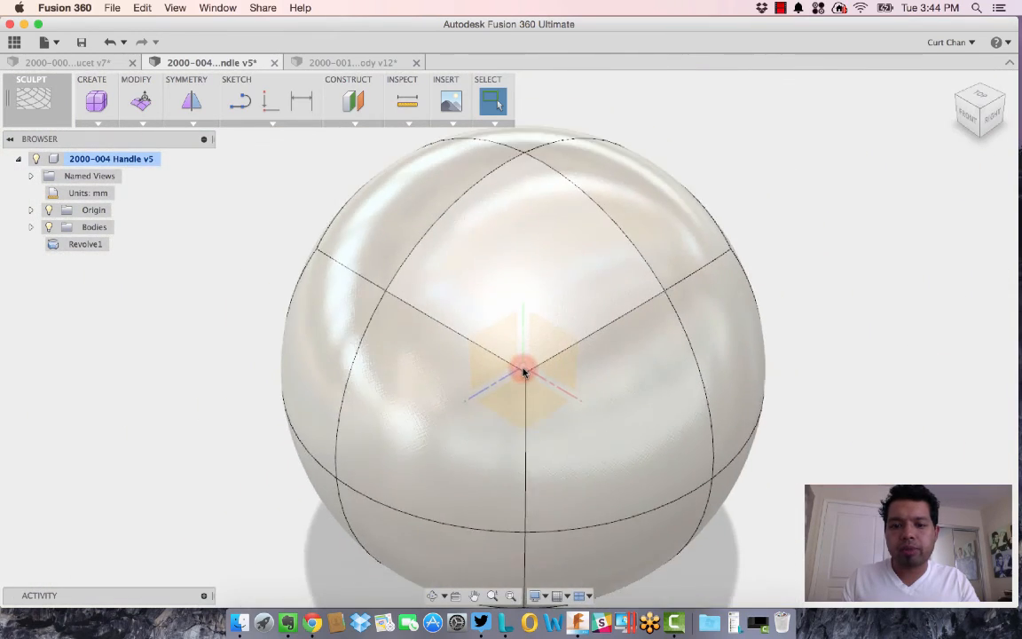
{"action": "scroll", "coordinate": [523, 370], "scroll_direction": "down", "scroll_amount": 8}
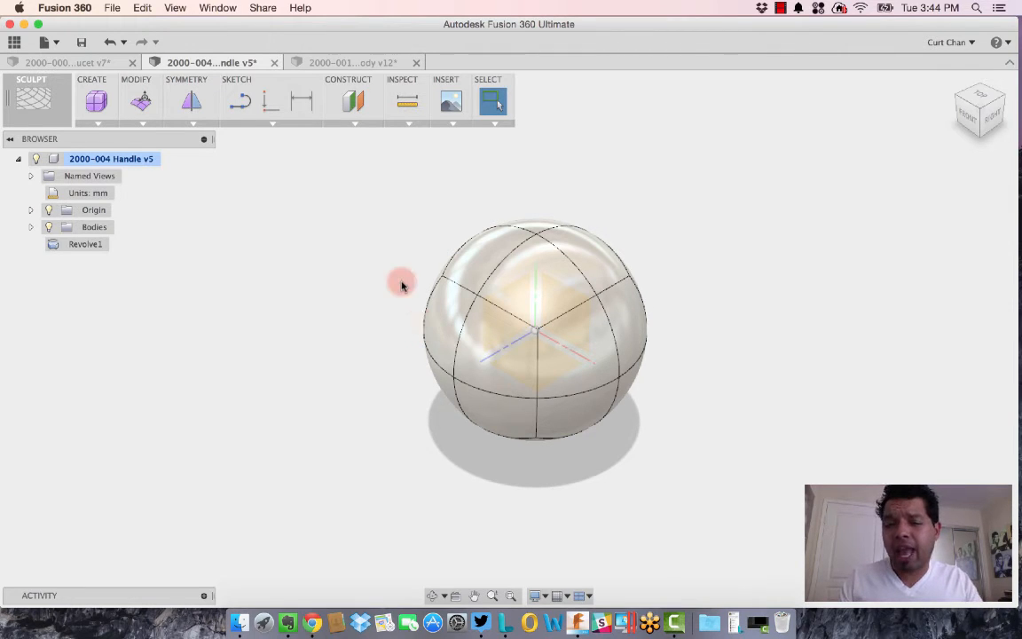
Raise the quadball's four top faces about 6.3 mm with Edit Form, and clear the selection
{"action": "left_click", "coordinate": [493, 255]}
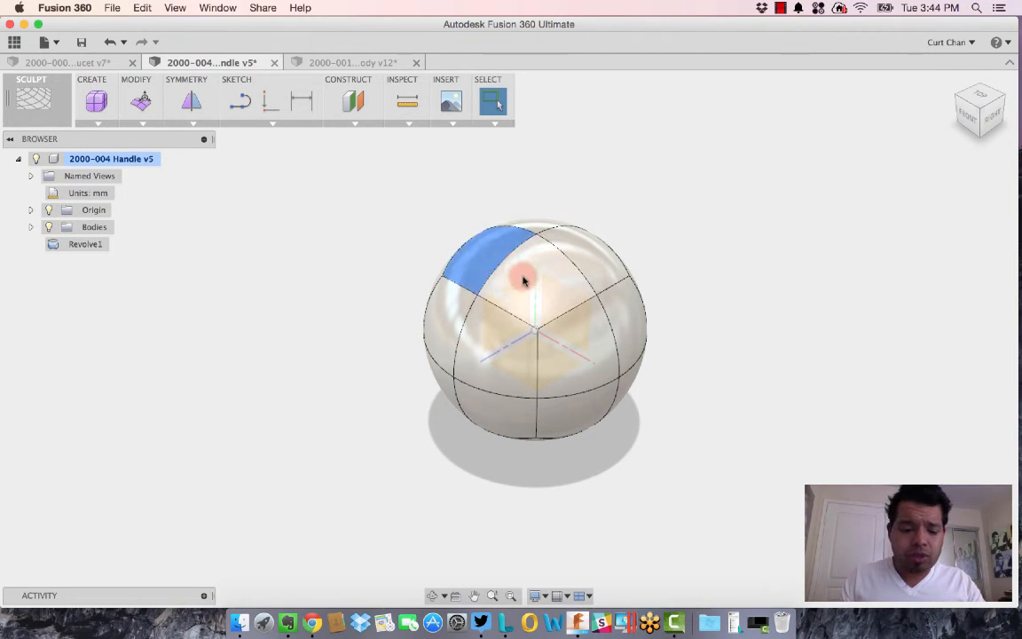
{"action": "left_click", "coordinate": [560, 273], "text": "shift"}
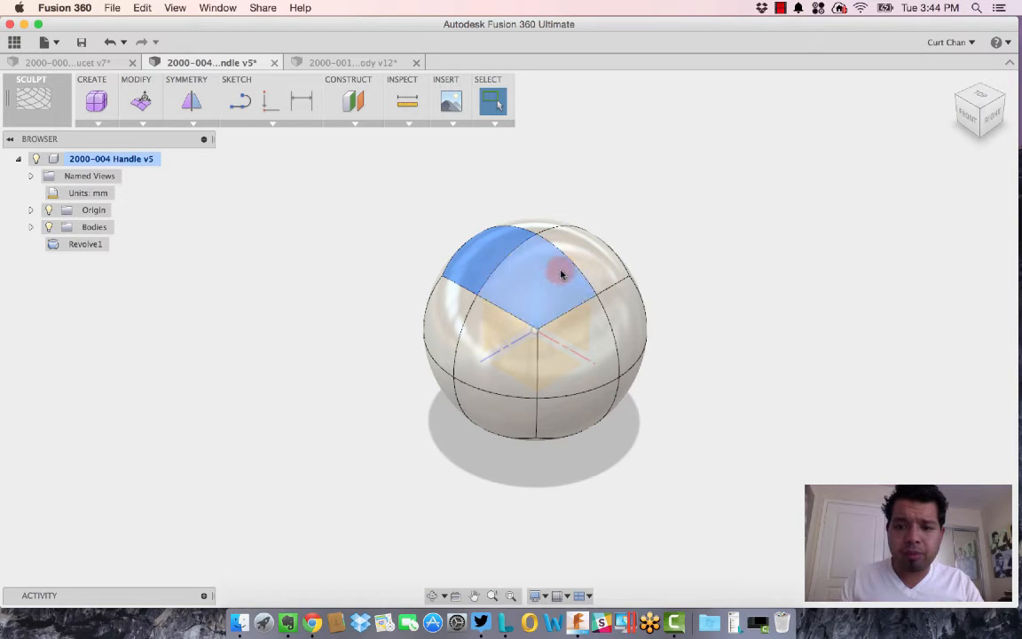
{"action": "left_click", "coordinate": [564, 241], "text": "shift"}
{"action": "left_click", "coordinate": [538, 225], "text": "shift"}
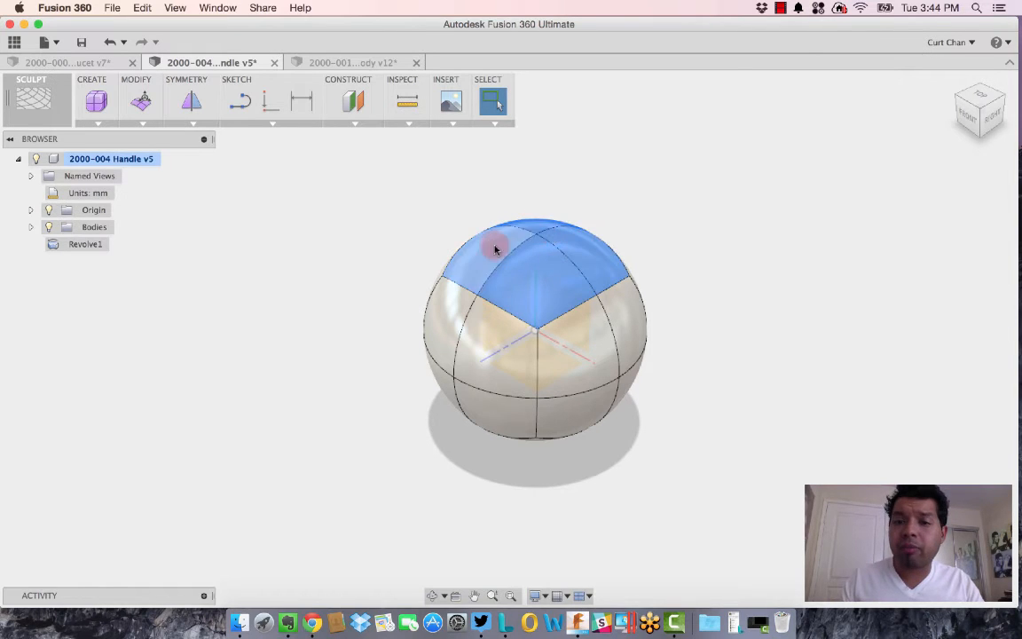
{"action": "right_click", "coordinate": [336, 232]}
{"action": "left_click", "coordinate": [392, 212]}
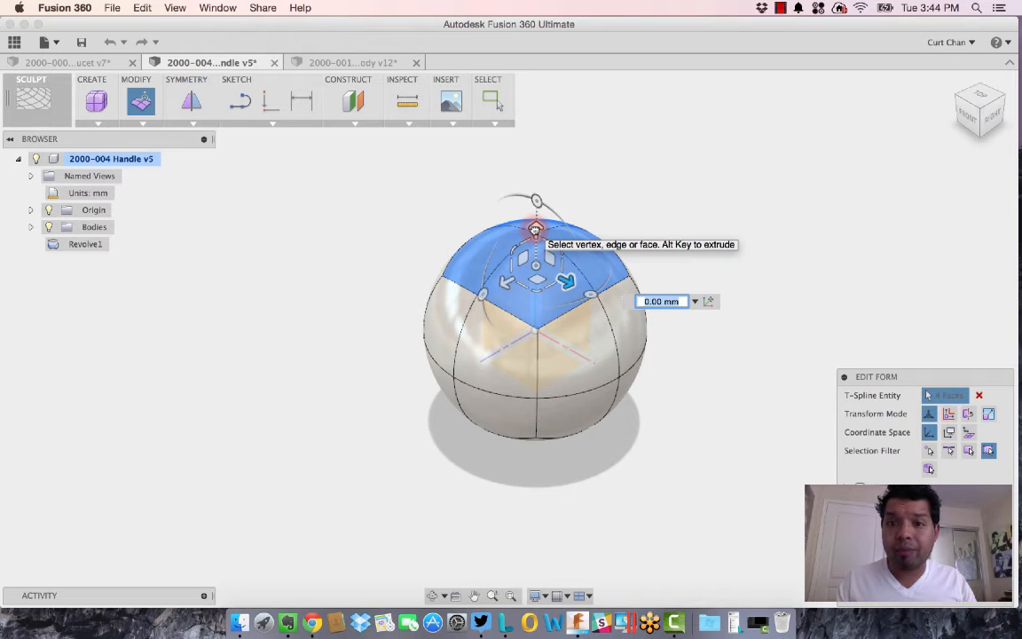
{"action": "mouse_move", "coordinate": [535, 230]}
{"action": "left_mouse_down"}
{"action": "mouse_move", "coordinate": [543, 149]}
{"action": "mouse_move", "coordinate": [539, 212]}
{"action": "left_mouse_up"}
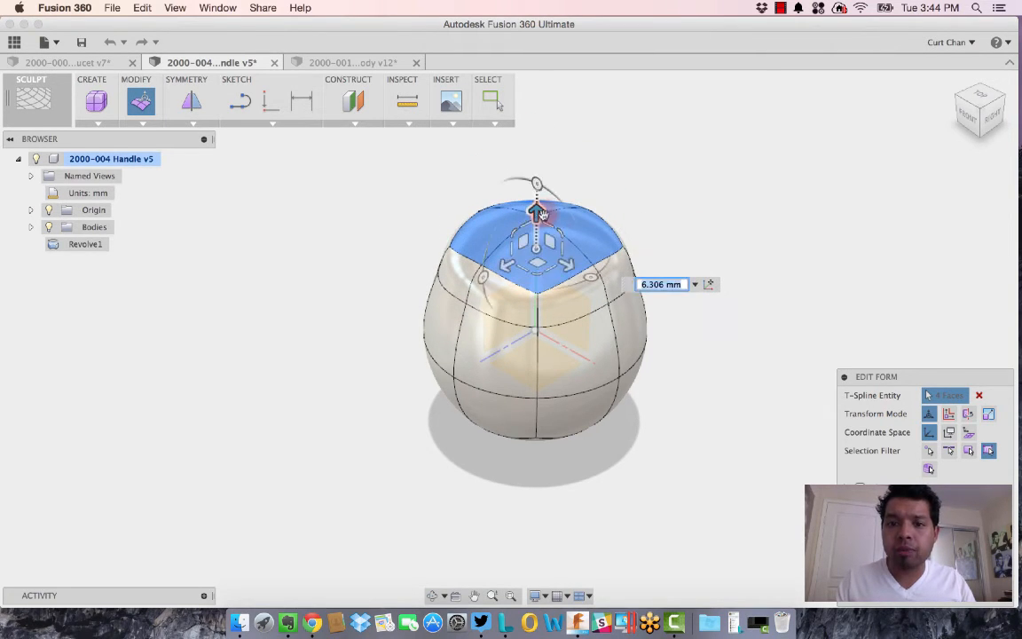
{"action": "left_click", "coordinate": [771, 263]}
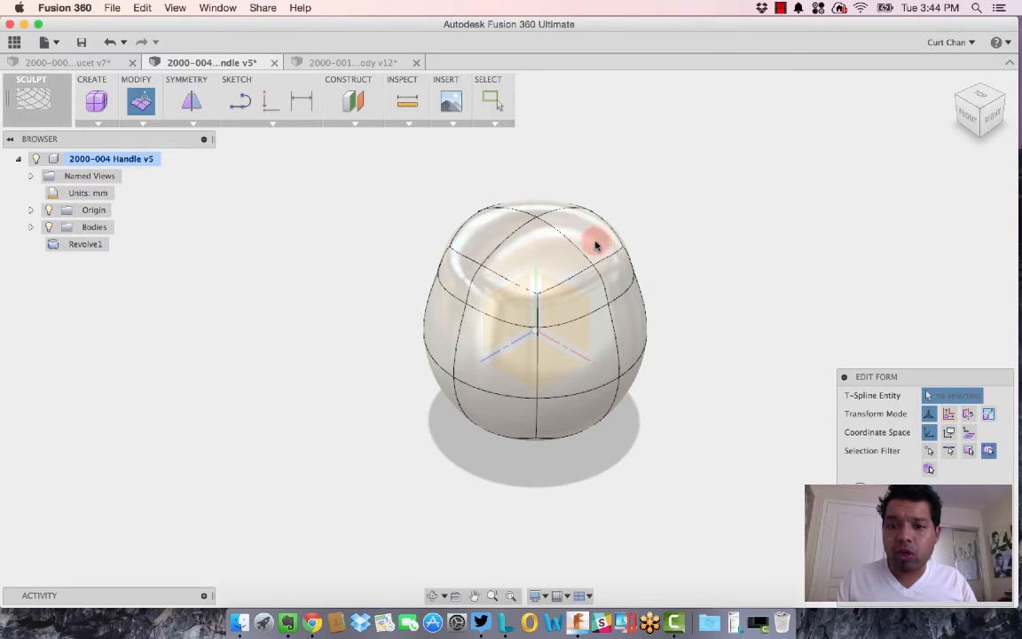
Pull two adjacent top faces and the two side faces below them outward about 31.6 mm along the red axis with Edit Form
{"action": "left_click", "coordinate": [596, 245]}
{"action": "left_click", "coordinate": [556, 270], "text": "shift"}
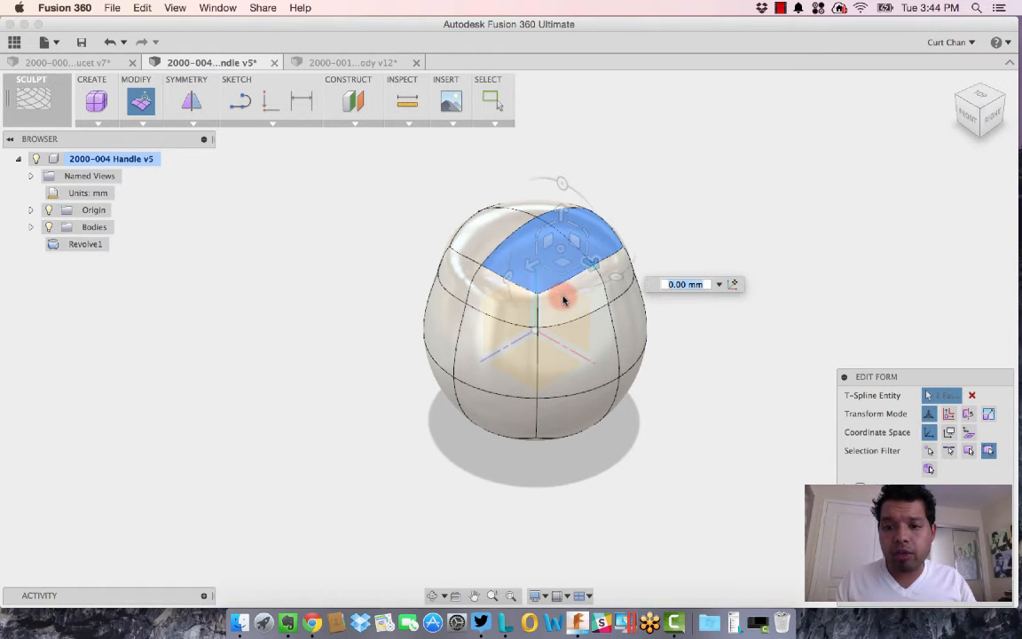
{"action": "left_click", "coordinate": [564, 299], "text": "shift"}
{"action": "left_click", "coordinate": [617, 282], "text": "shift"}
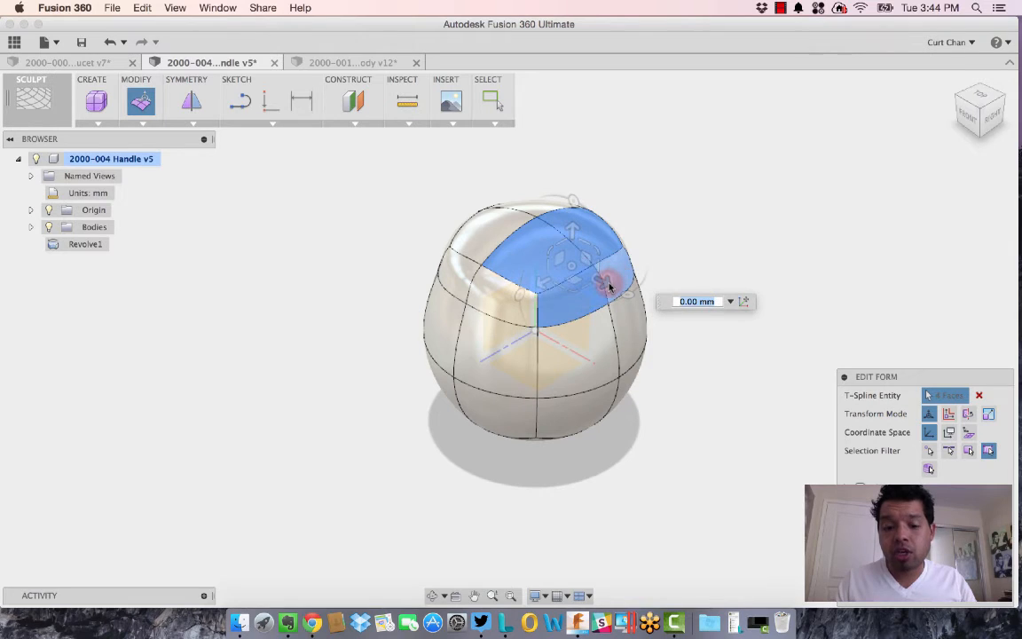
{"action": "left_click", "coordinate": [606, 283]}
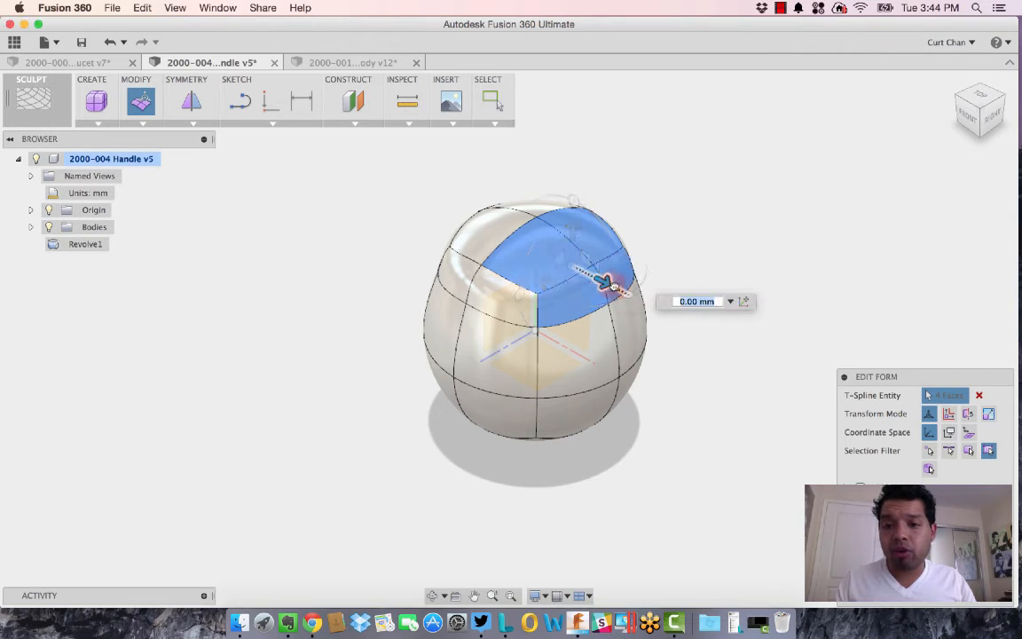
{"action": "left_click_drag", "start_coordinate": [660, 314], "coordinate": [677, 330]}
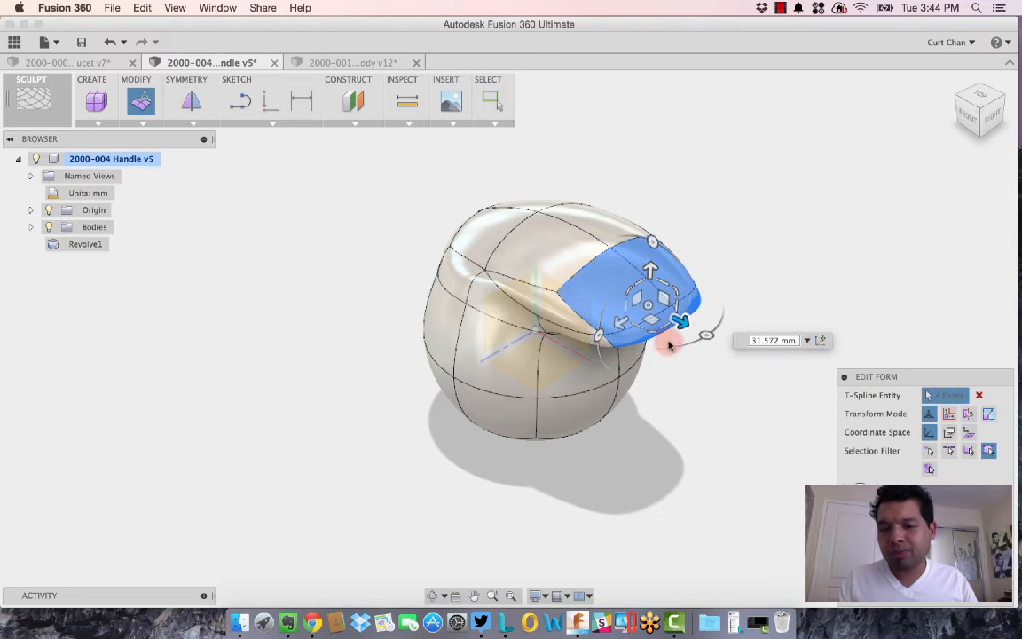
Extend the pulled-out faces further outward with a new row of faces, and scale the tip to about 0.653
{"action": "middle_click_drag", "start_coordinate": [656, 365], "coordinate": [603, 341]}
{"action": "left_click", "coordinate": [619, 292]}
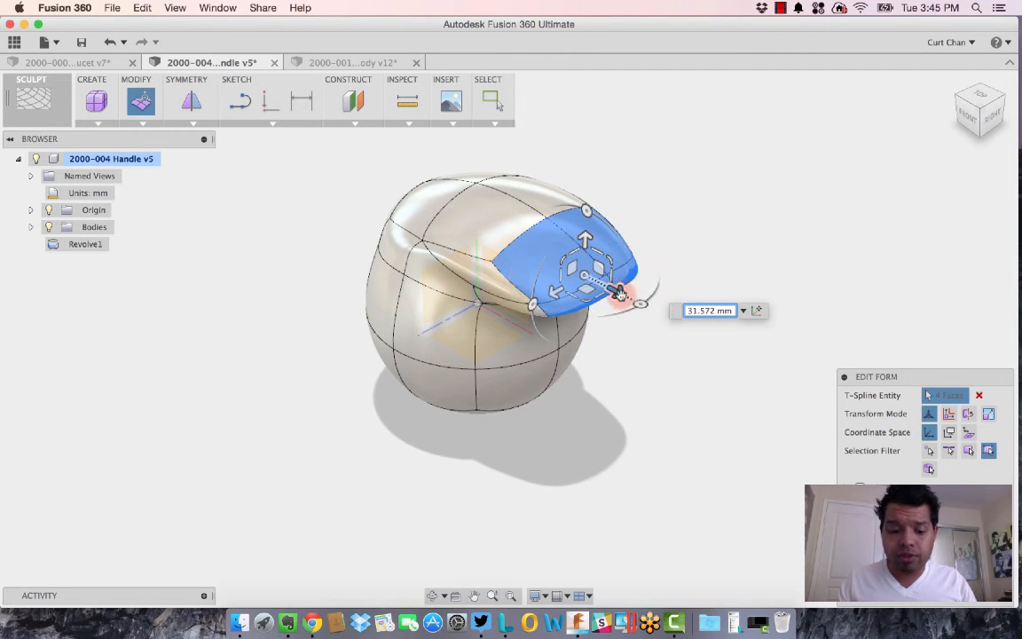
{"action": "left_click_drag", "start_coordinate": [615, 290], "coordinate": [685, 325]}
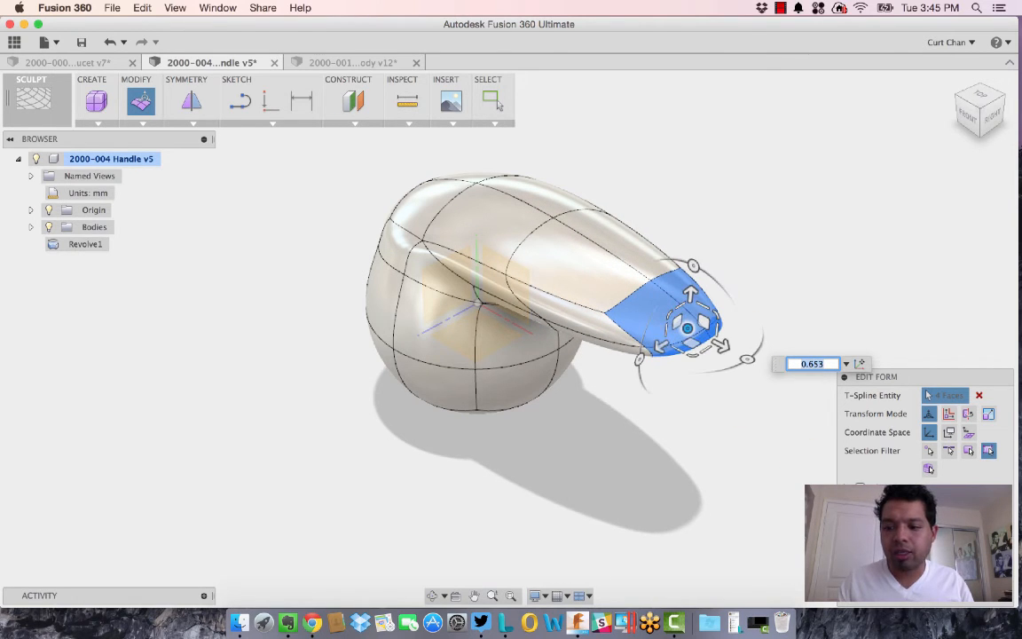
{"action": "left_click", "coordinate": [943, 602]}
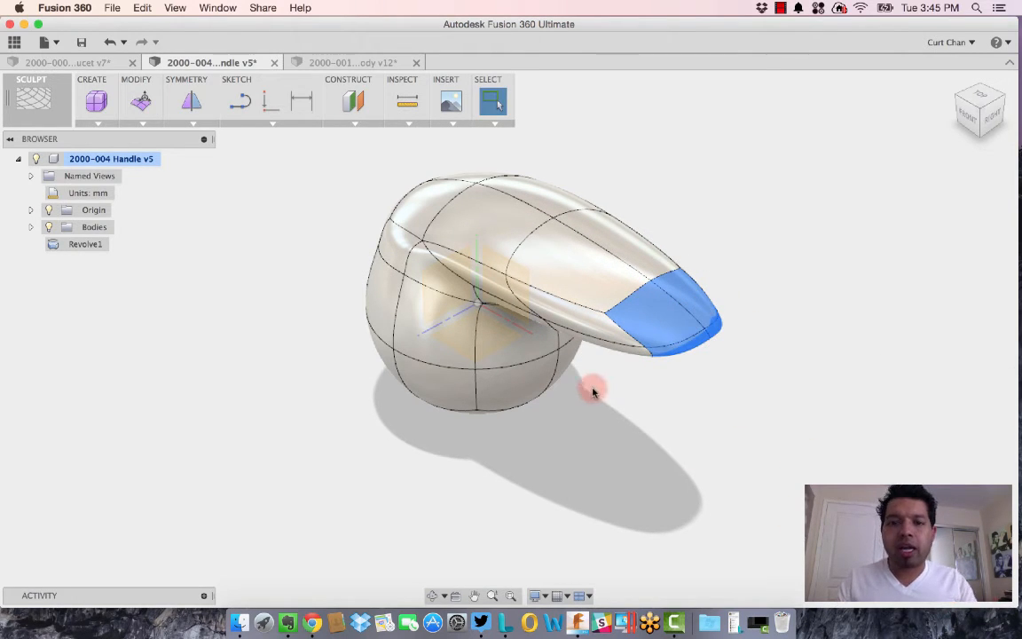
Paste a copy of the whole handle body, offset about -99.3 mm along the blue axis
{"action": "scroll", "coordinate": [588, 391], "scroll_direction": "down", "scroll_amount": 2}
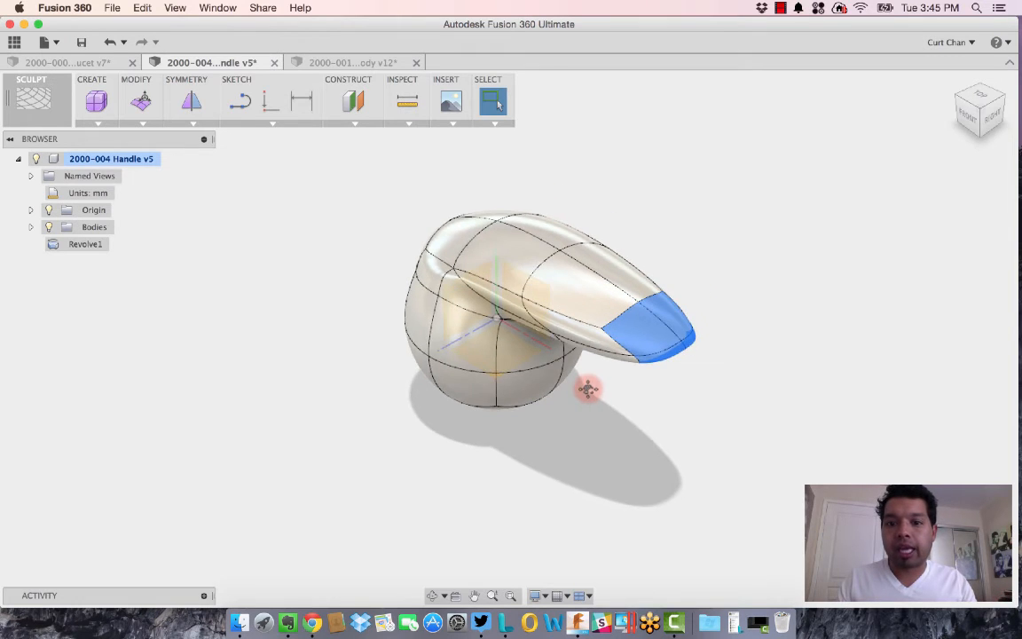
{"action": "middle_click_drag", "start_coordinate": [586, 390], "coordinate": [603, 416]}
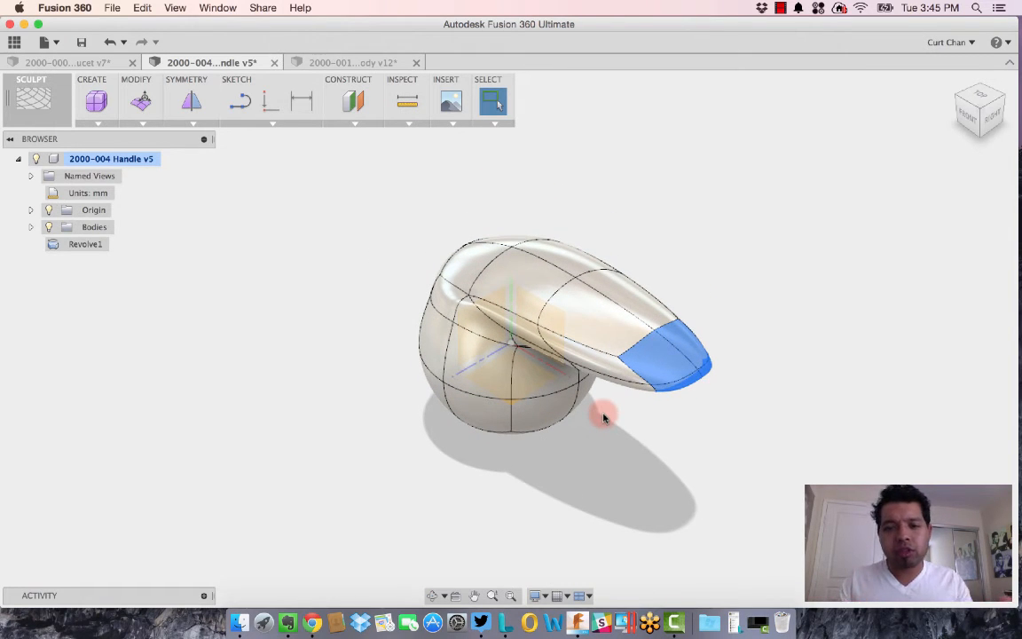
{"action": "left_click", "coordinate": [443, 334]}
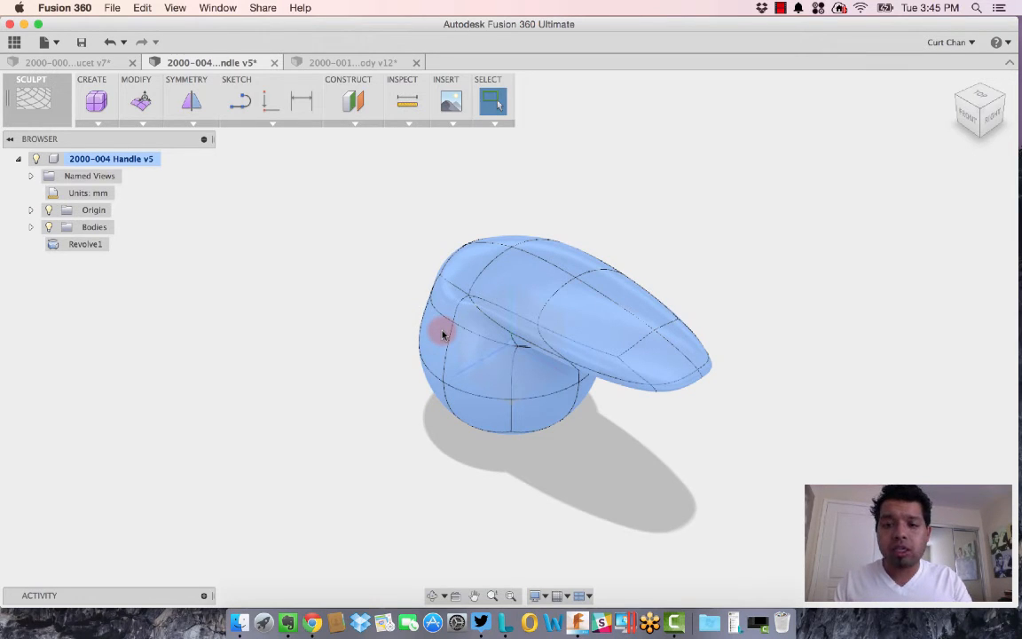
{"action": "key", "text": "m"}
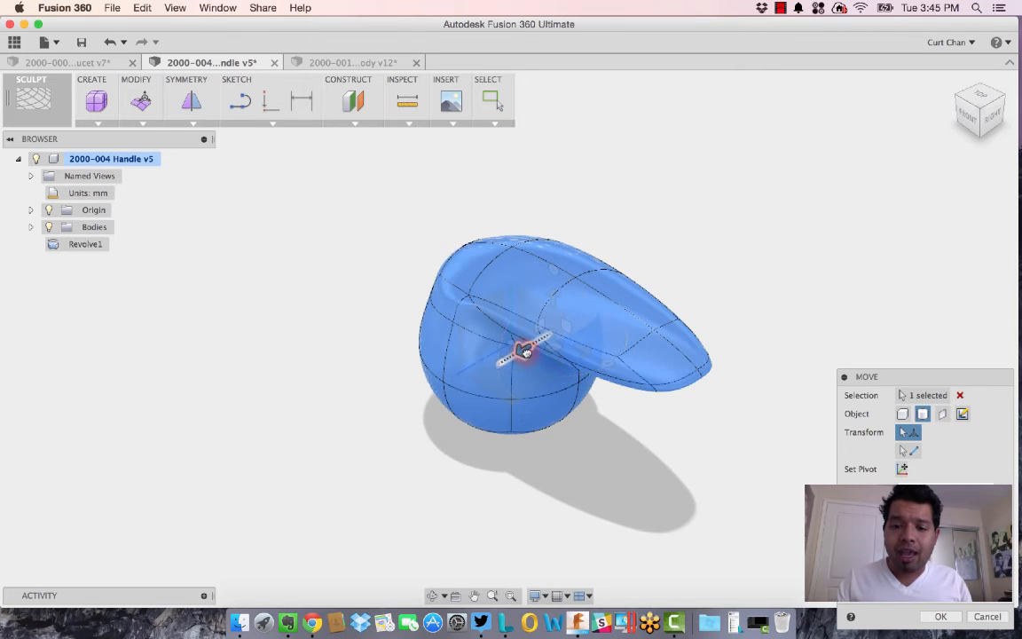
{"action": "left_click_drag", "start_coordinate": [522, 348], "coordinate": [681, 266]}
{"action": "middle_click_drag", "start_coordinate": [666, 372], "coordinate": [679, 400], "text": "shift"}
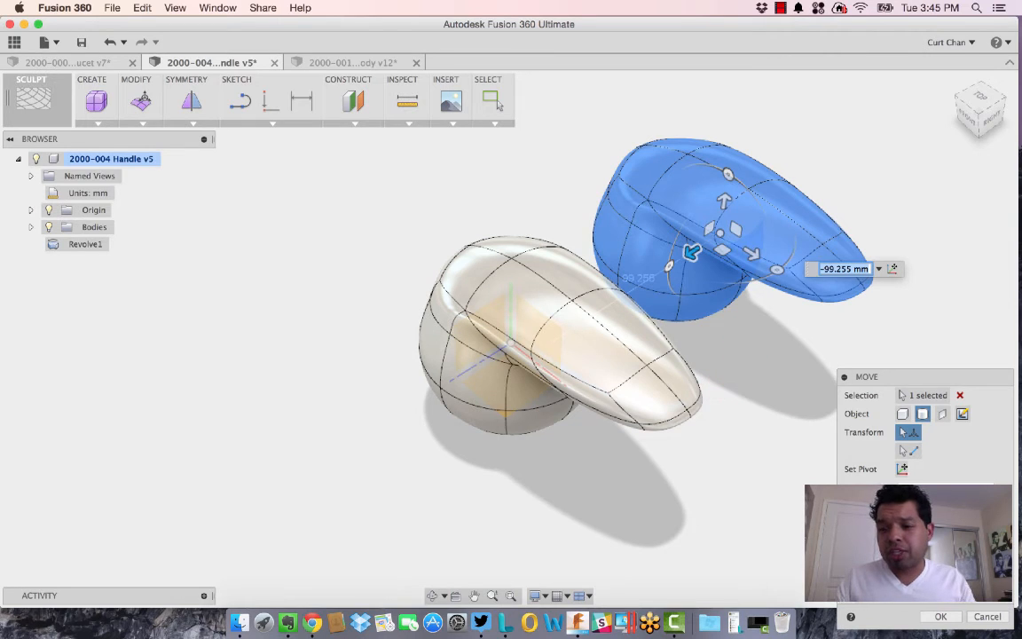
{"action": "left_click", "coordinate": [936, 616]}
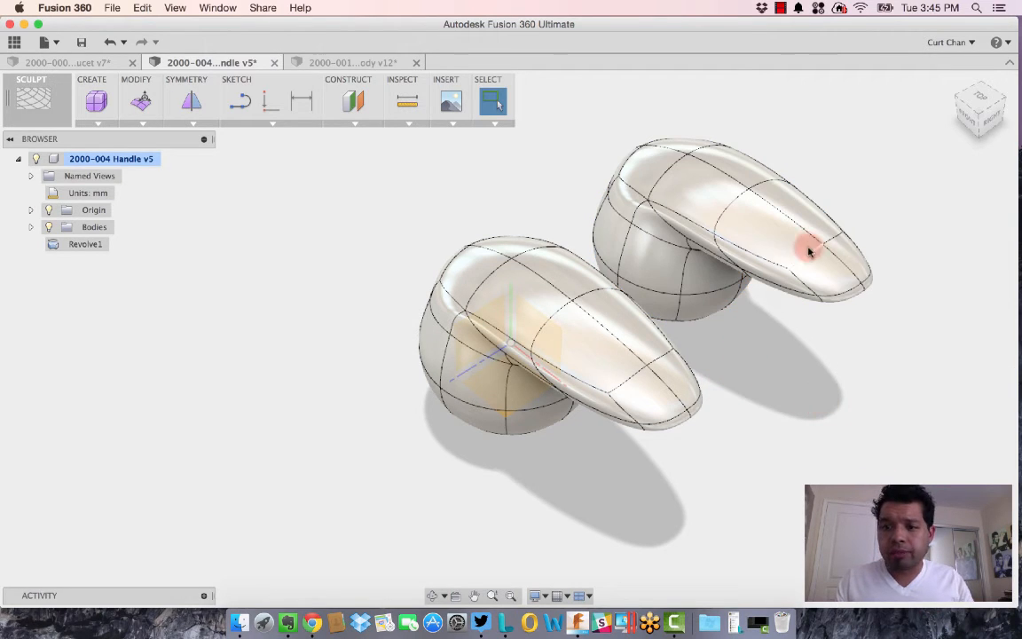
Scale the tip faces of the copied handle's lever to about 0.367 with Edit Form
{"action": "left_click_drag", "start_coordinate": [898, 256], "coordinate": [843, 321]}
{"action": "right_click", "coordinate": [848, 322]}
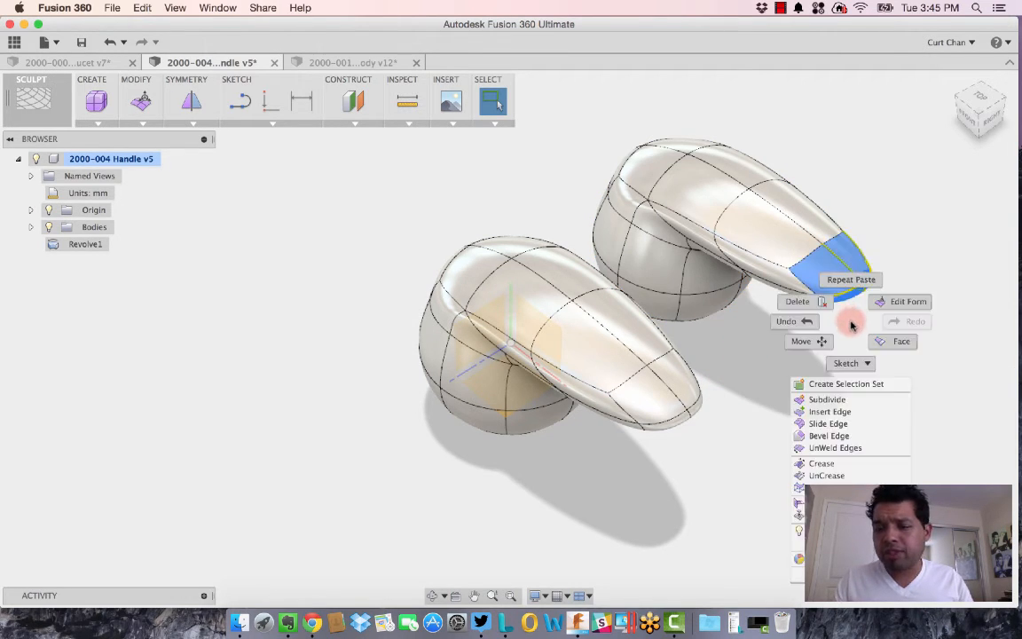
{"action": "left_click", "coordinate": [901, 302]}
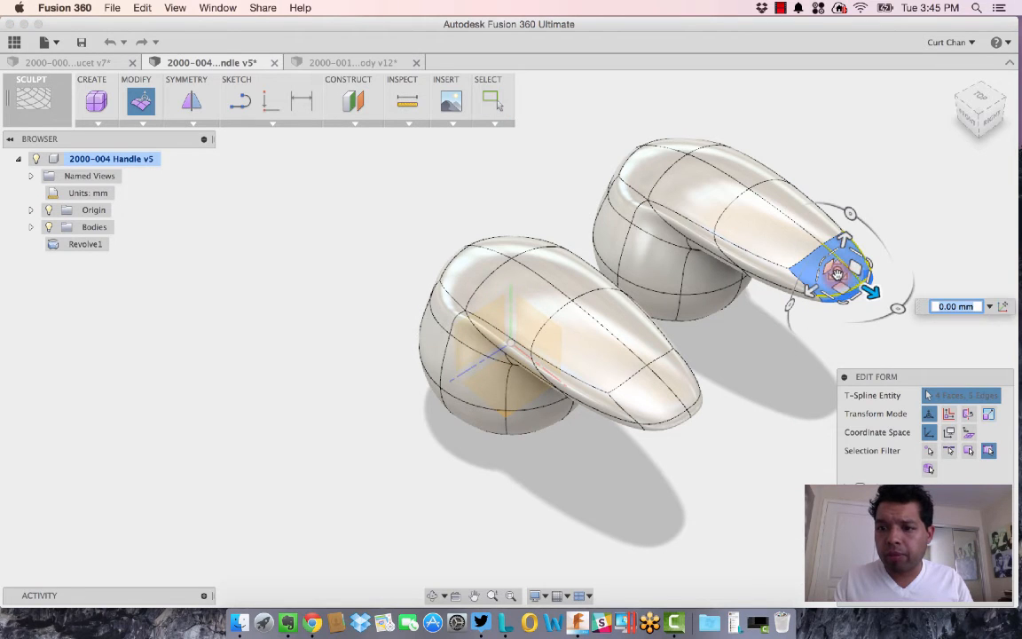
{"action": "left_click_drag", "start_coordinate": [836, 275], "coordinate": [816, 243]}
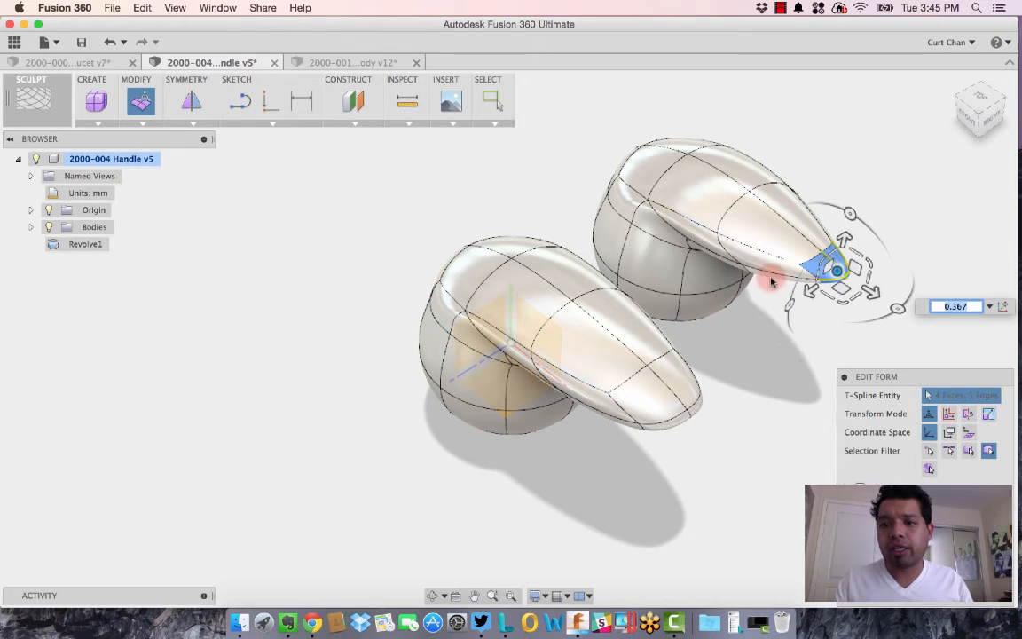
Scale down the two upper lever faces just behind the copied handle's tip, and finish the form edit
{"action": "left_click", "coordinate": [763, 222]}
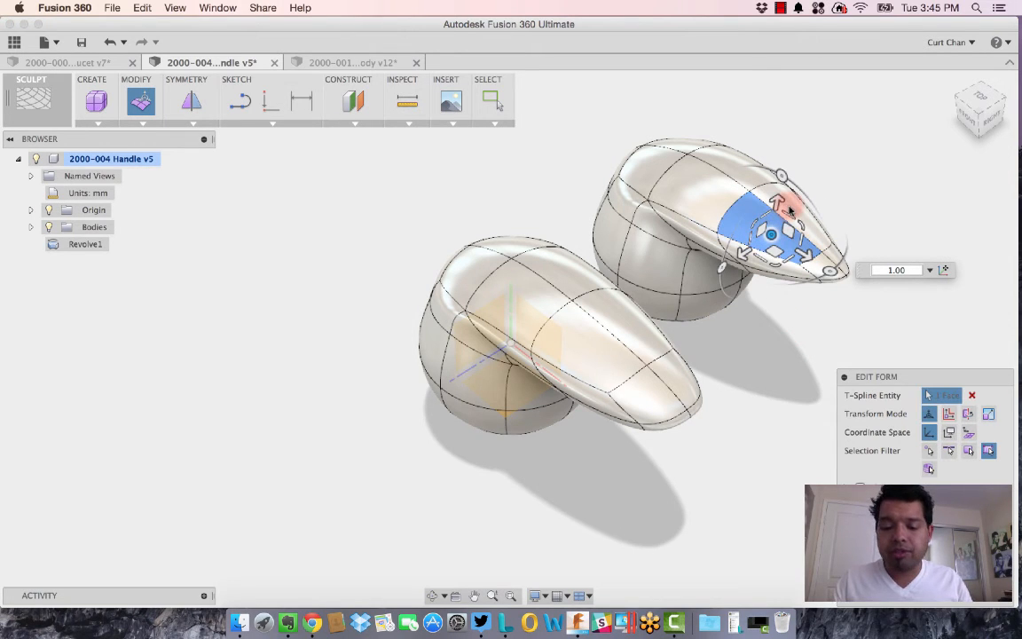
{"action": "left_click", "coordinate": [788, 211], "text": "shift"}
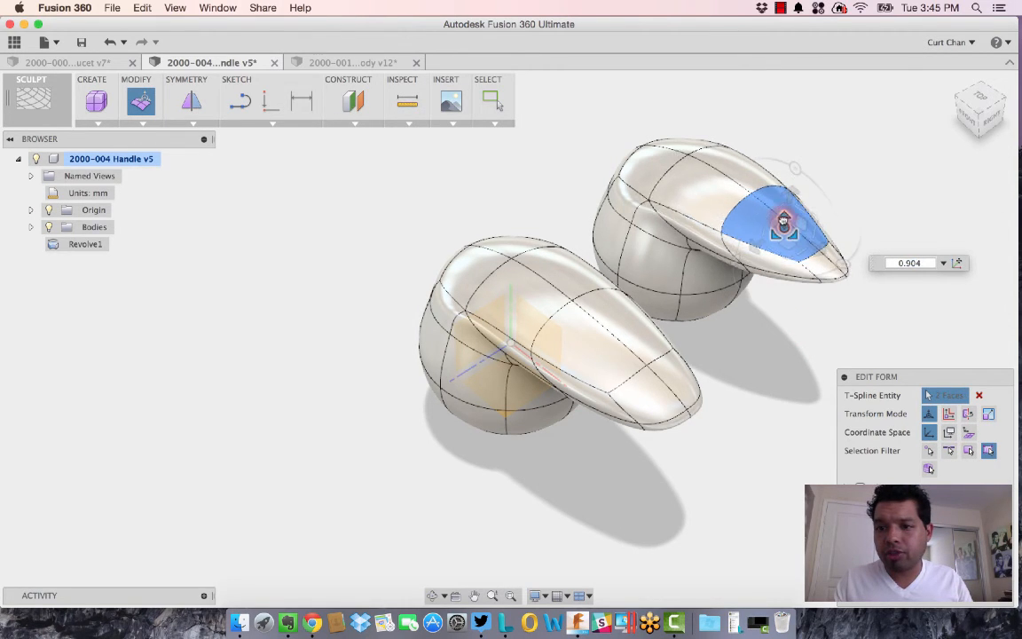
{"action": "left_click_drag", "start_coordinate": [783, 220], "coordinate": [759, 195]}
{"action": "key", "text": "Return"}
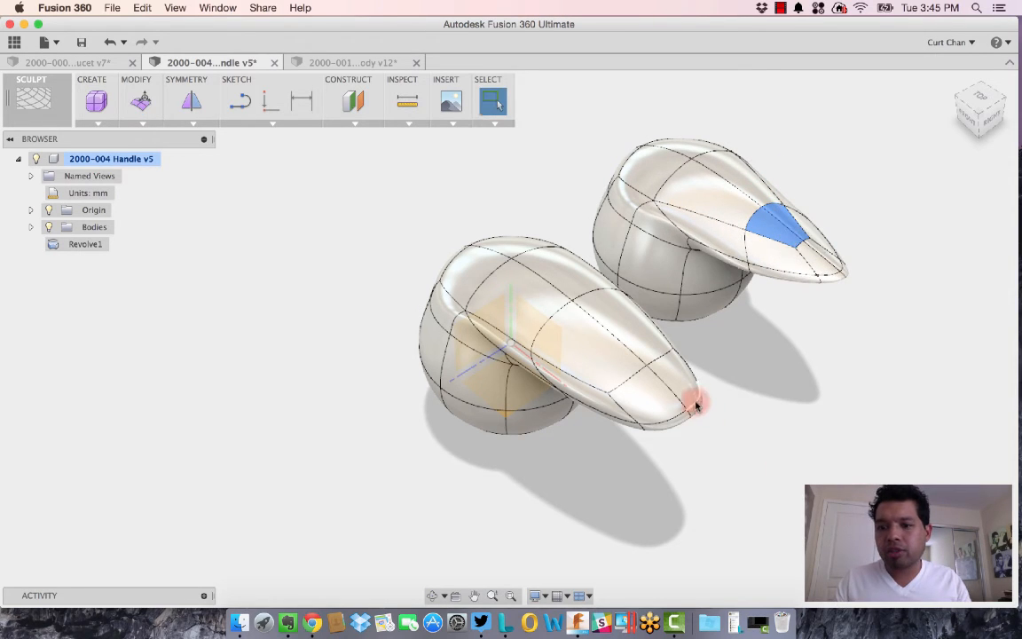
Paste a copy of the second handle body, offset about -110.1 mm along the blue axis
{"action": "double_click", "coordinate": [696, 211]}
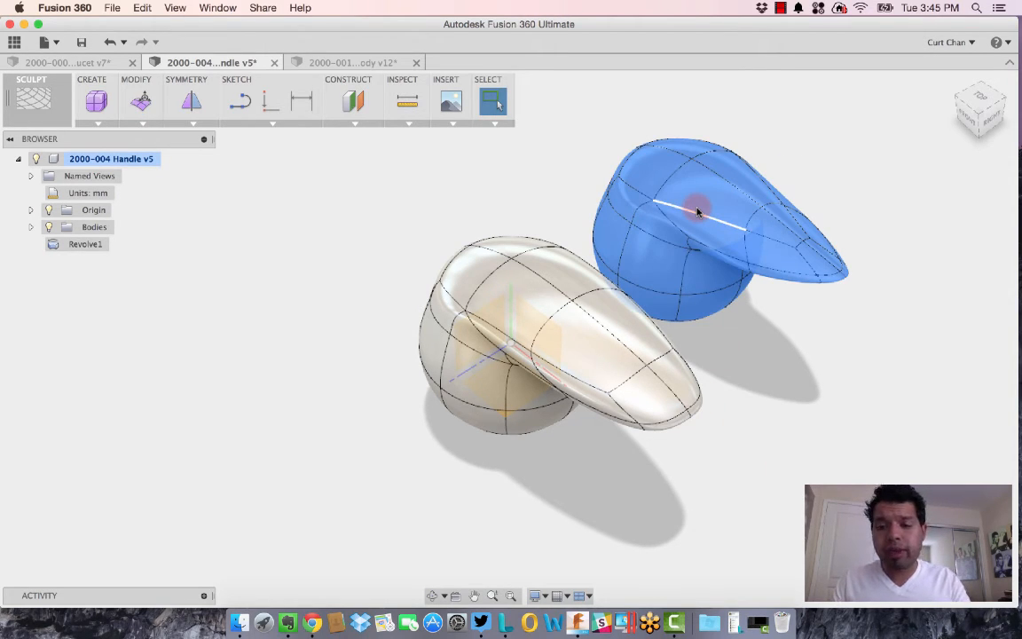
{"action": "key", "text": "m"}
{"action": "middle_click_drag", "start_coordinate": [719, 348], "coordinate": [588, 315], "text": "shift"}
{"action": "left_click_drag", "start_coordinate": [574, 300], "coordinate": [707, 215]}
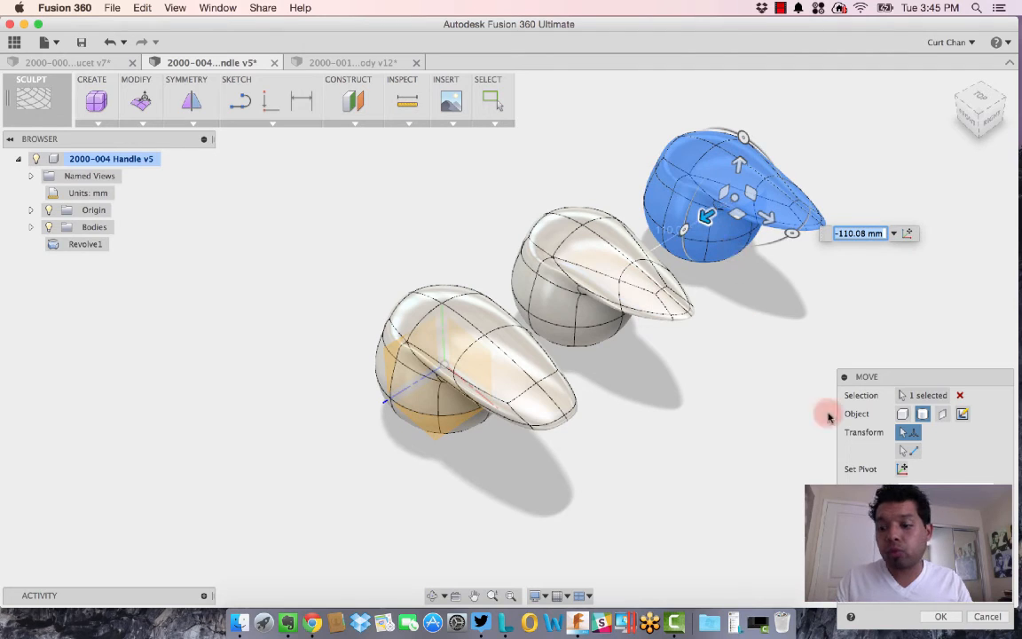
{"action": "left_click", "coordinate": [940, 615]}
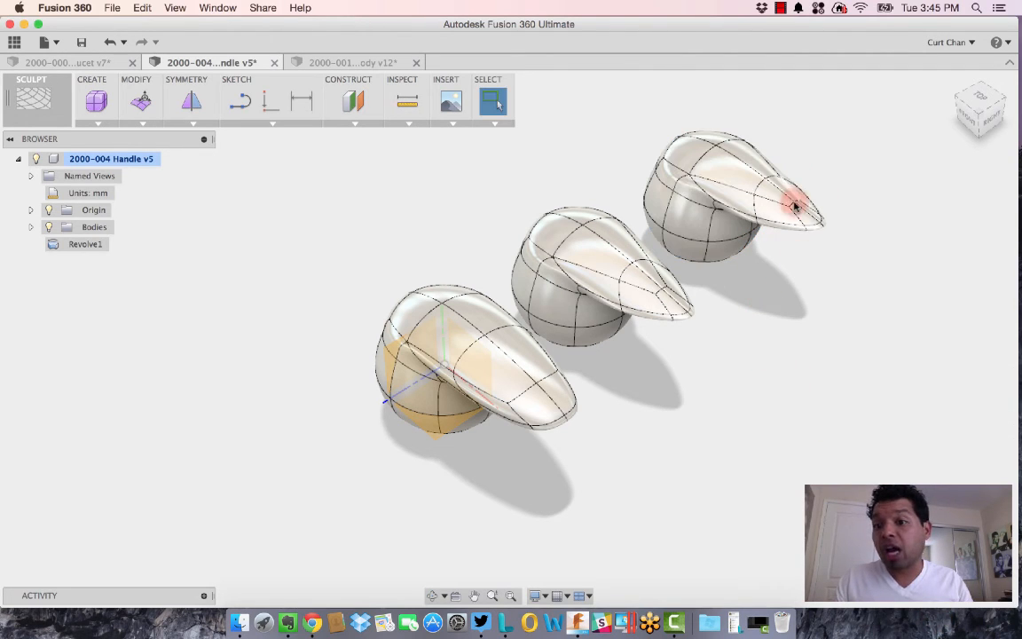
Crease the central lengthwise edge on top of the third handle, between its dome and the lever's tip section
{"action": "scroll", "coordinate": [755, 182], "scroll_direction": "up", "scroll_amount": 3}
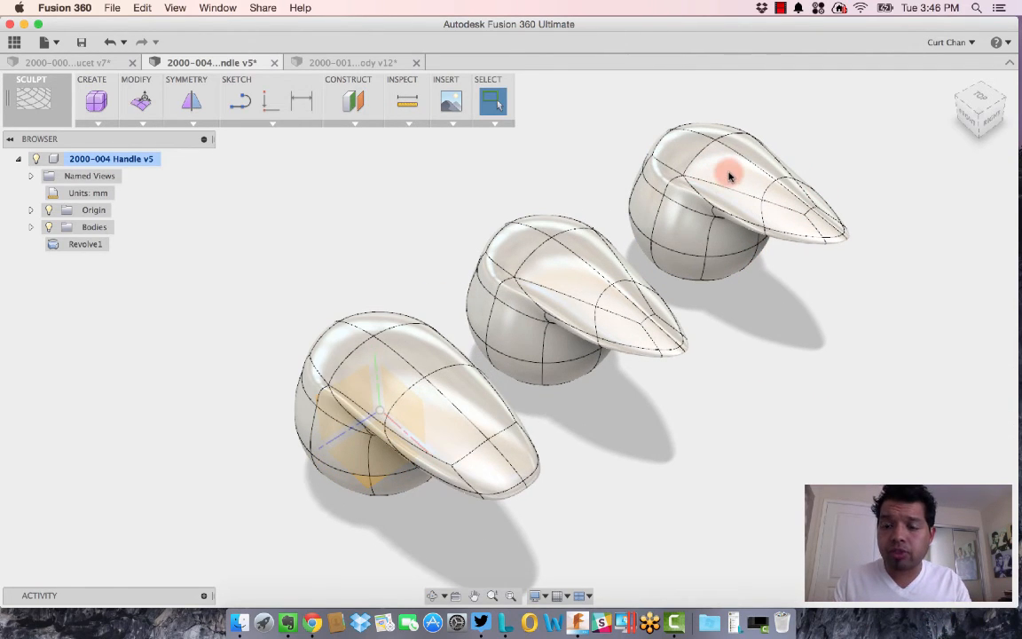
{"action": "right_click", "coordinate": [820, 154]}
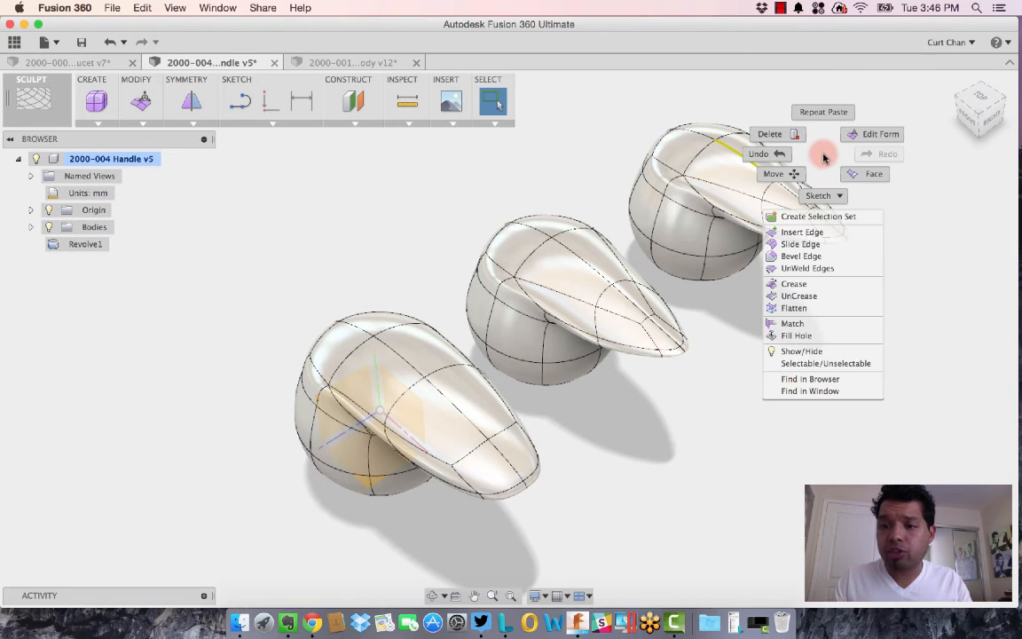
{"action": "left_click", "coordinate": [824, 284]}
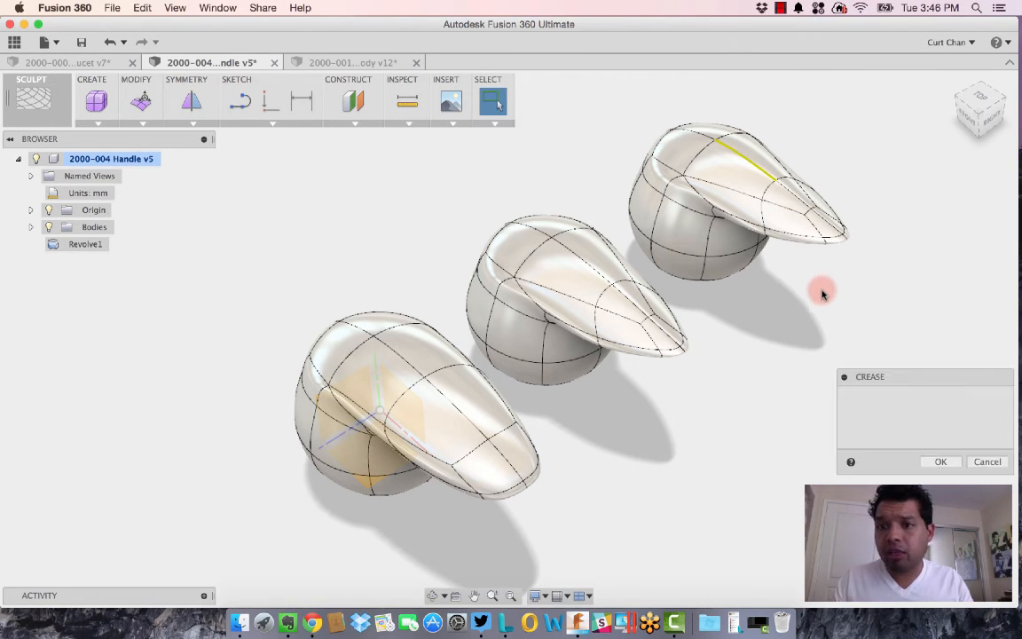
{"action": "left_click", "coordinate": [941, 461]}
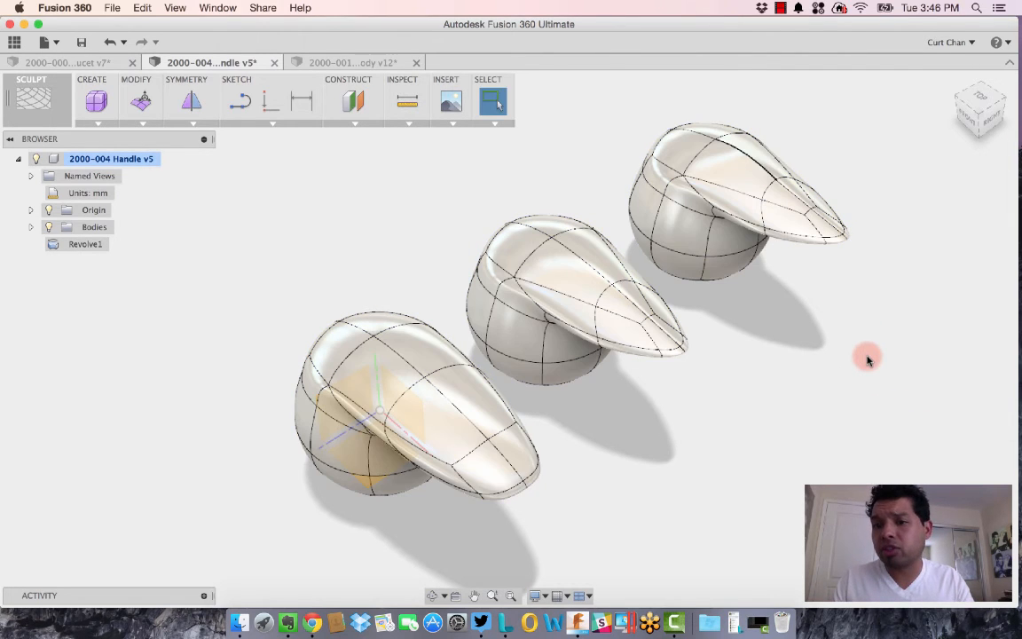
Subdivide the two top faces on either side of the third handle's creased edge, using the Simple insert mode
{"action": "scroll", "coordinate": [769, 193], "scroll_direction": "up", "scroll_amount": 3}
{"action": "scroll", "coordinate": [769, 193], "scroll_direction": "up", "scroll_amount": 2}
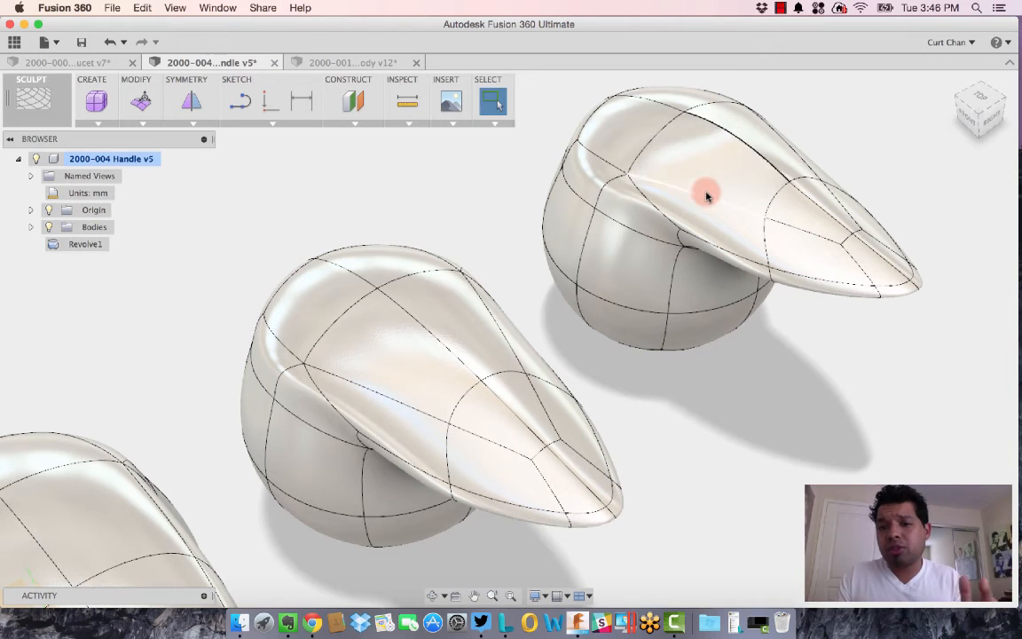
{"action": "scroll", "coordinate": [701, 248], "scroll_direction": "down", "scroll_amount": 5}
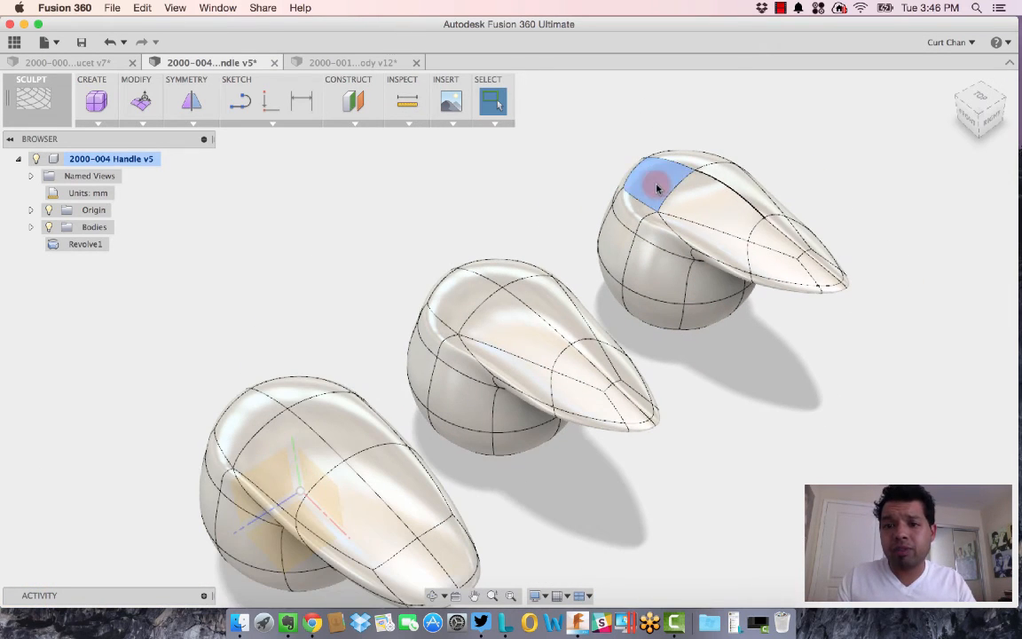
{"action": "left_click", "coordinate": [777, 272]}
{"action": "left_click", "coordinate": [725, 213]}
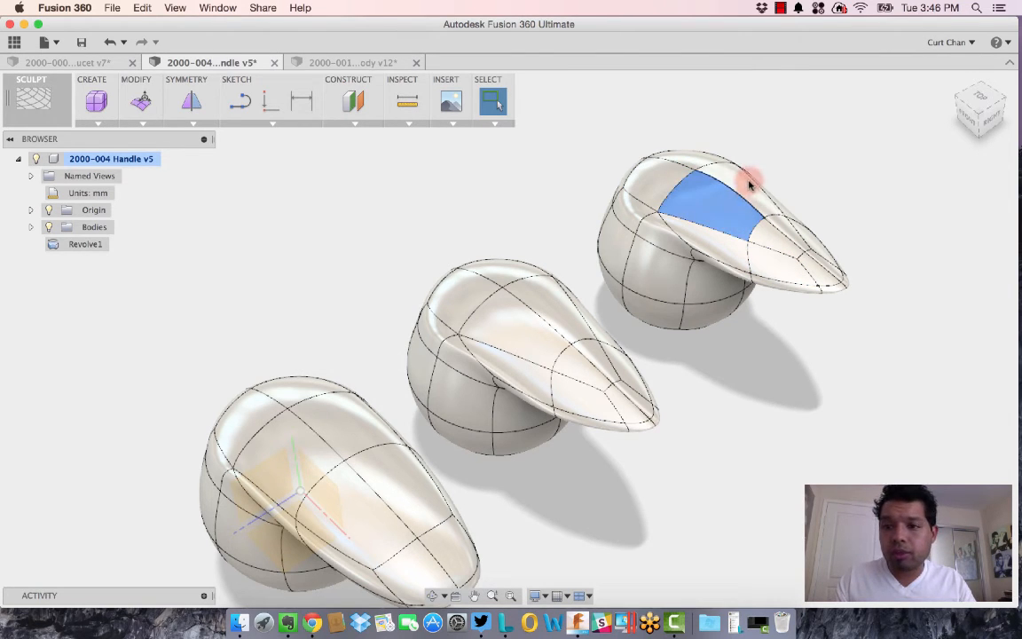
{"action": "right_click", "coordinate": [805, 167]}
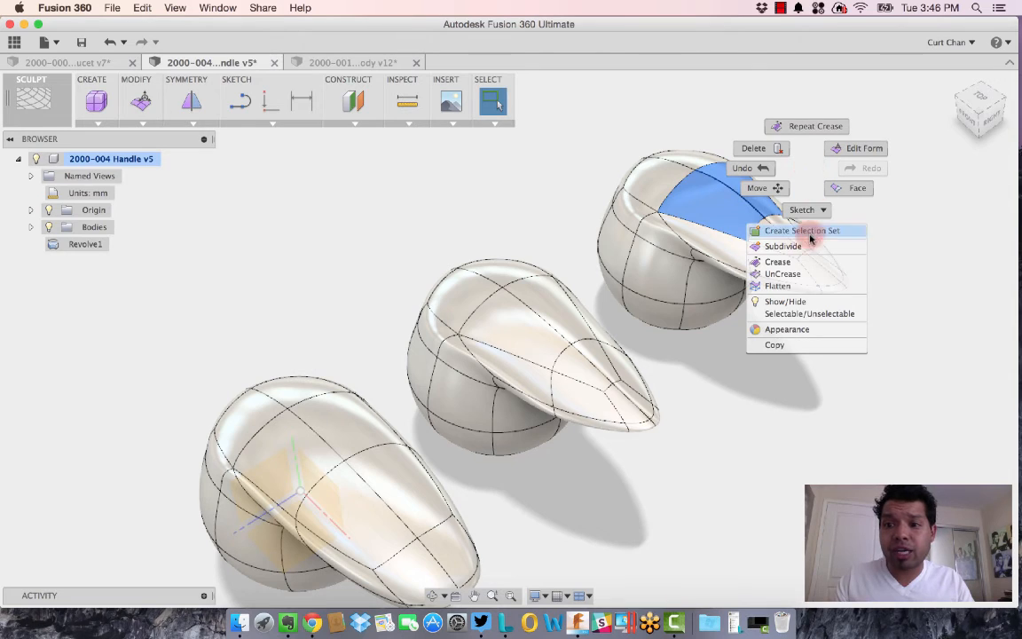
{"action": "left_click", "coordinate": [803, 246]}
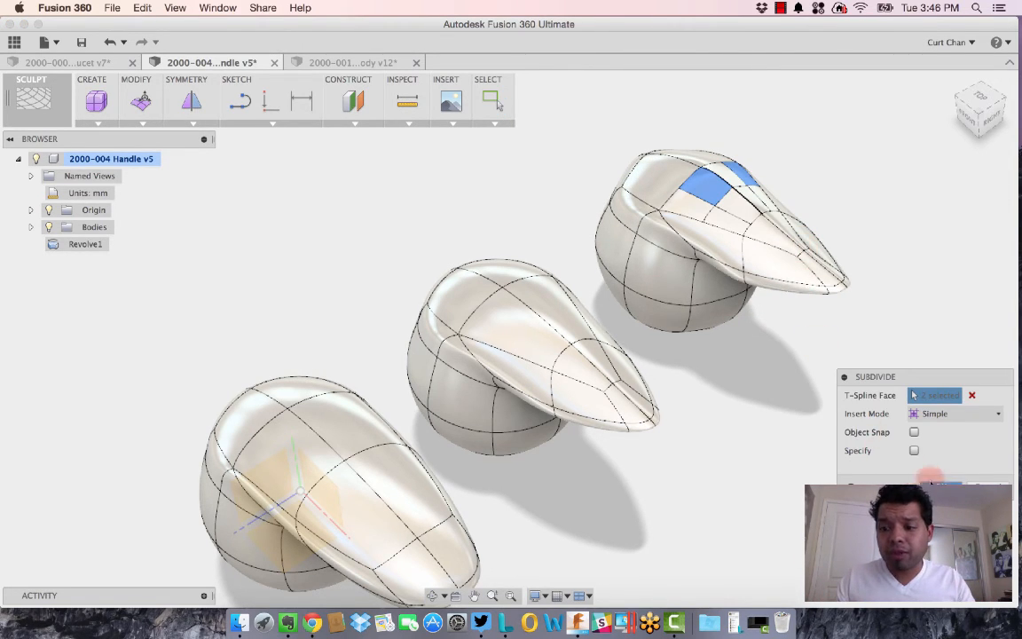
{"action": "key", "text": "Return"}
Lower the four lengthwise edges flanking the third handle's creased edge by about 4.2 mm, and finish the form edit
{"action": "left_click", "coordinate": [714, 207]}
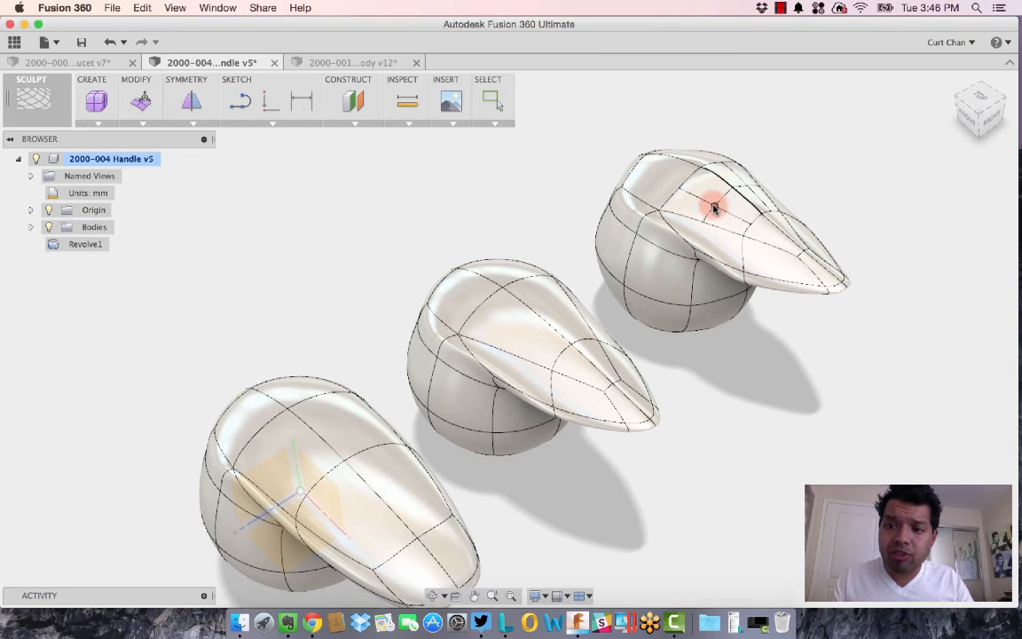
{"action": "left_click", "coordinate": [703, 202]}
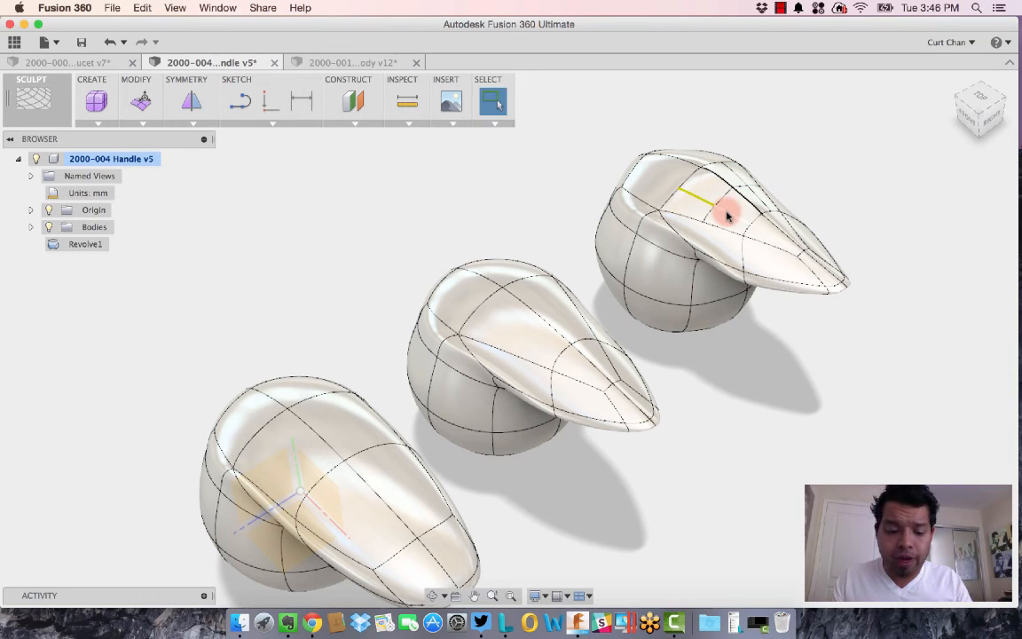
{"action": "left_click", "coordinate": [726, 213], "text": "shift"}
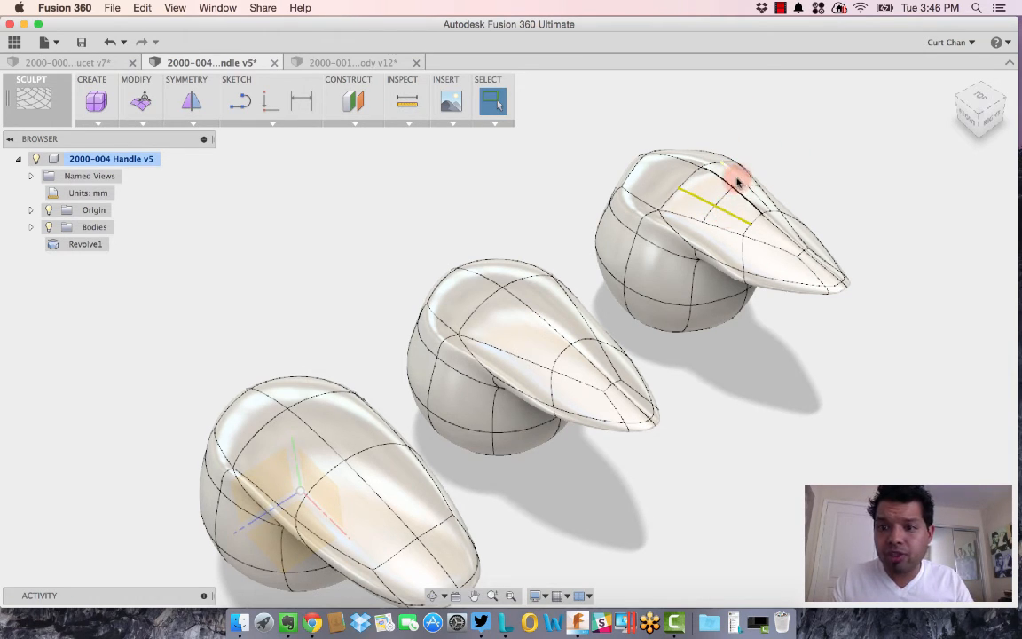
{"action": "left_click", "coordinate": [736, 177], "text": "shift"}
{"action": "left_click", "coordinate": [755, 197], "text": "shift"}
{"action": "right_click", "coordinate": [799, 174]}
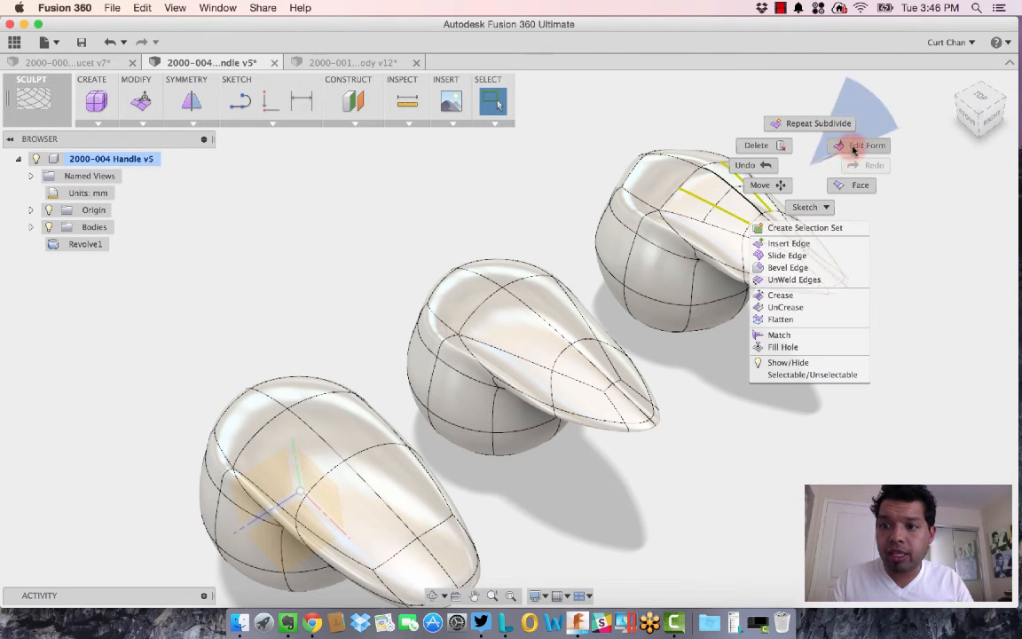
{"action": "left_click", "coordinate": [852, 144]}
{"action": "left_click_drag", "start_coordinate": [735, 164], "coordinate": [736, 172]}
{"action": "left_click_drag", "start_coordinate": [736, 164], "coordinate": [782, 201]}
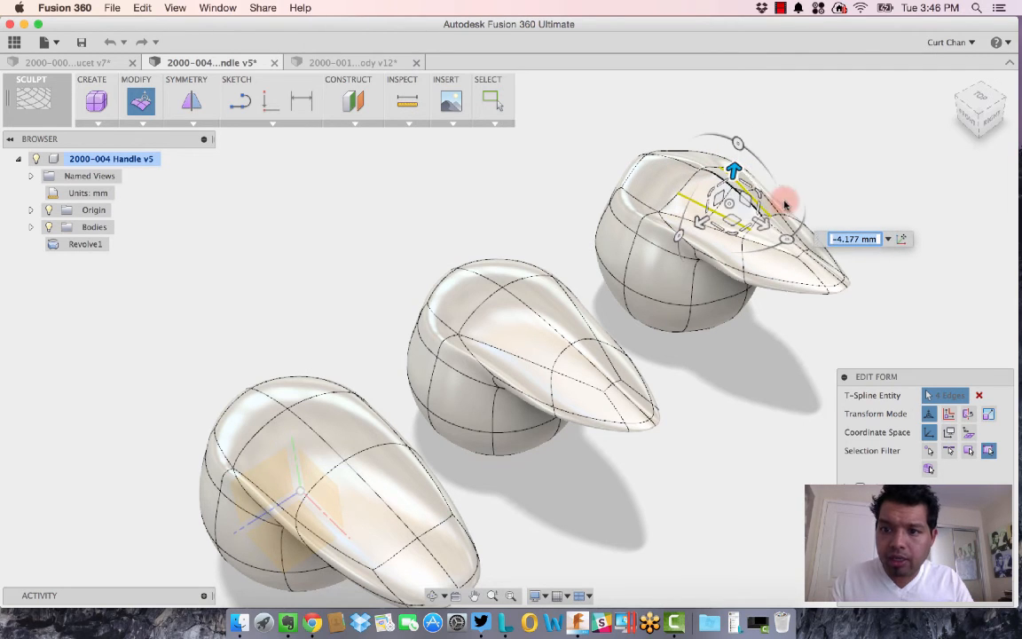
{"action": "left_click", "coordinate": [936, 608]}
{"action": "middle_click_drag", "start_coordinate": [936, 608], "coordinate": [470, 317], "text": "shift"}
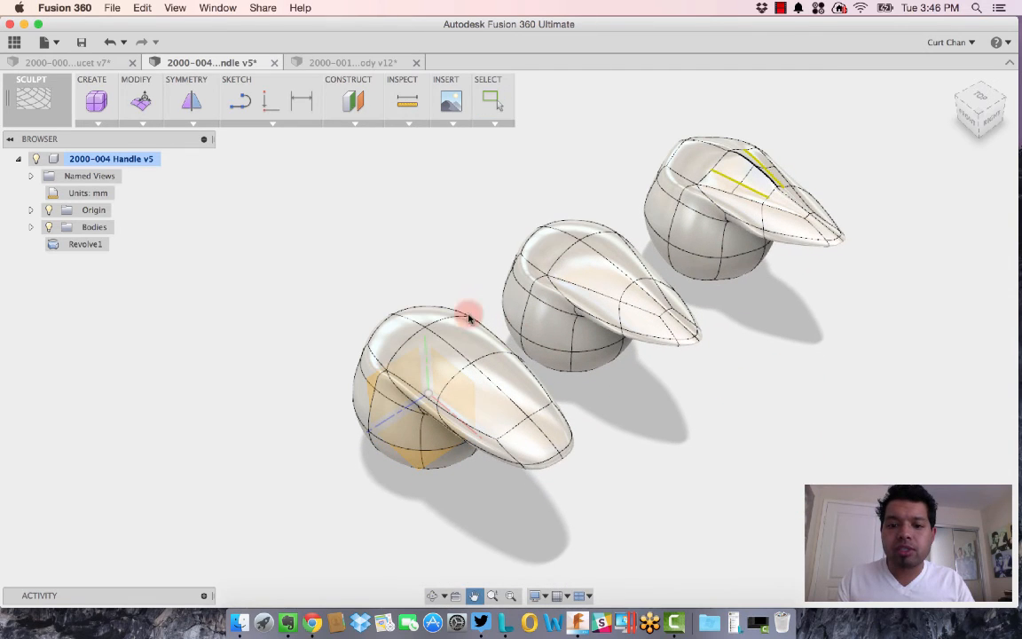
{"action": "key", "text": "Escape"}
Apply a shiny copper appearance from the Fusion 360 Appearance Library to the first handle body
{"action": "right_click", "coordinate": [346, 257]}
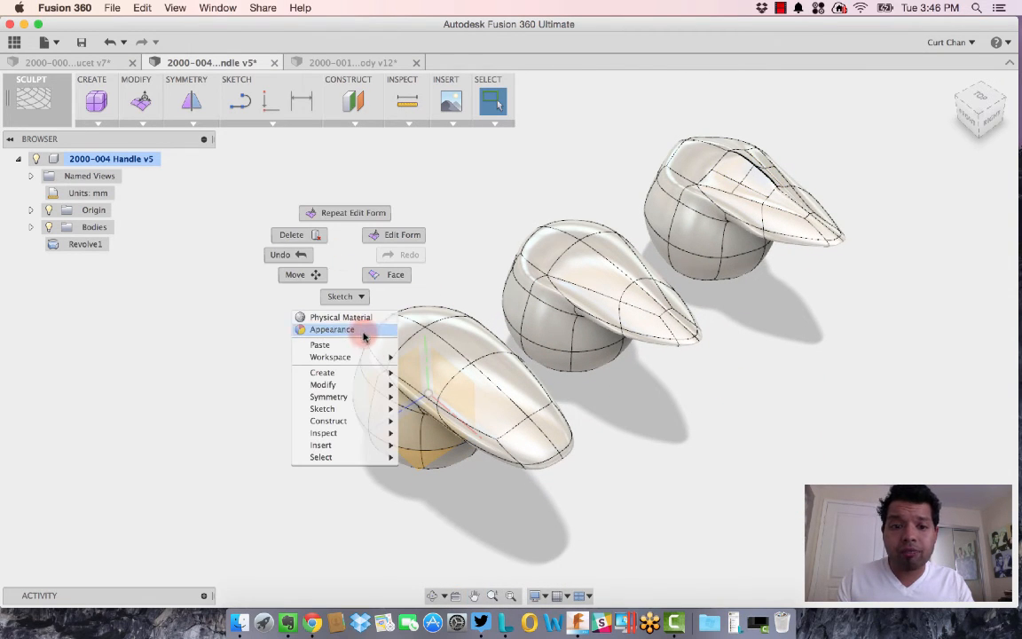
{"action": "left_click", "coordinate": [358, 329]}
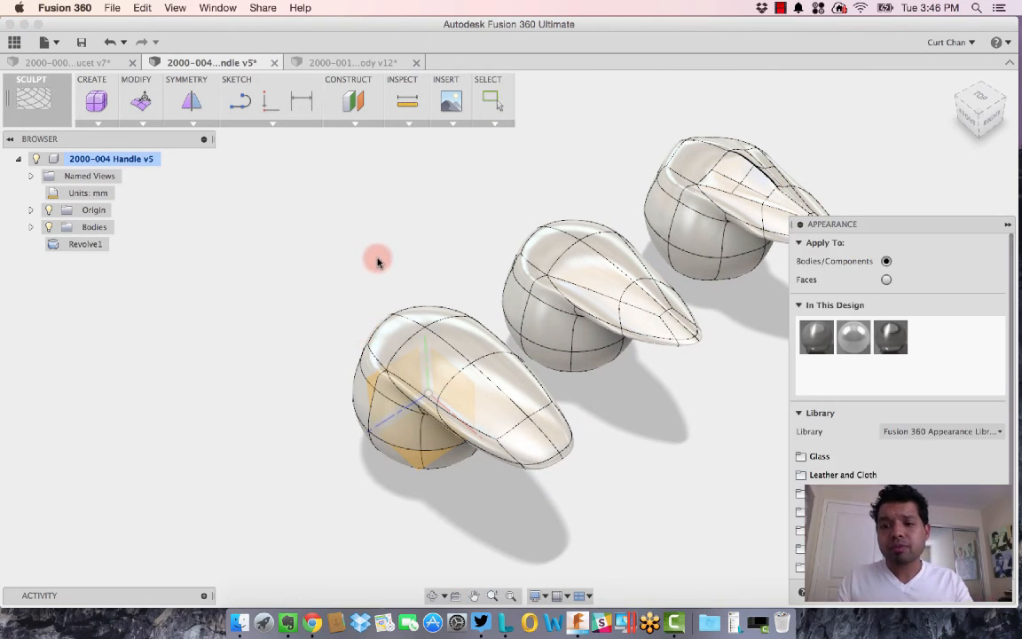
{"action": "left_click_drag", "start_coordinate": [853, 335], "coordinate": [655, 309]}
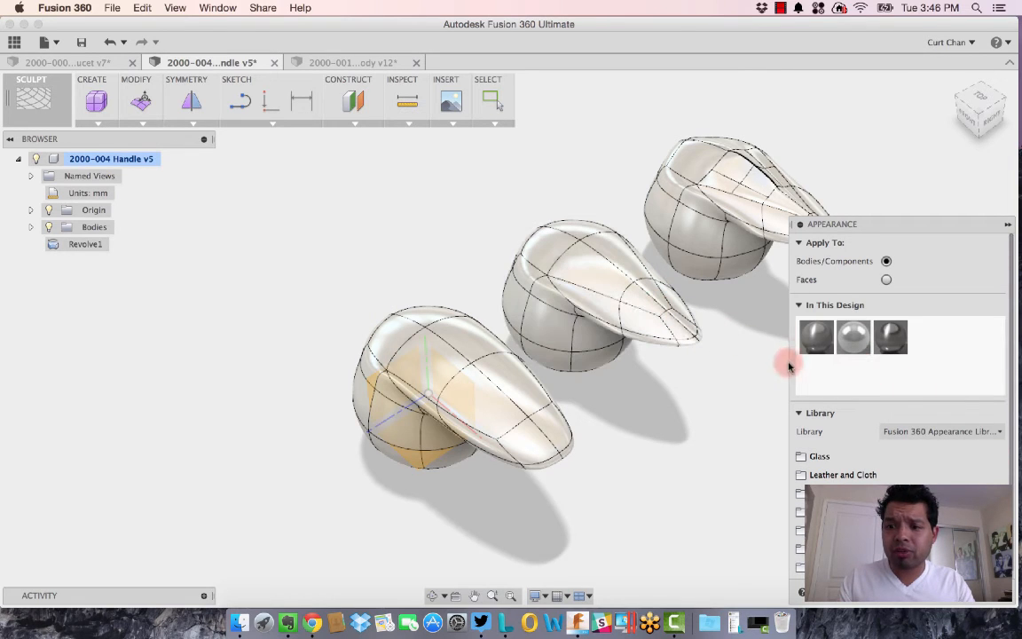
{"action": "left_click_drag", "start_coordinate": [816, 336], "coordinate": [532, 377]}
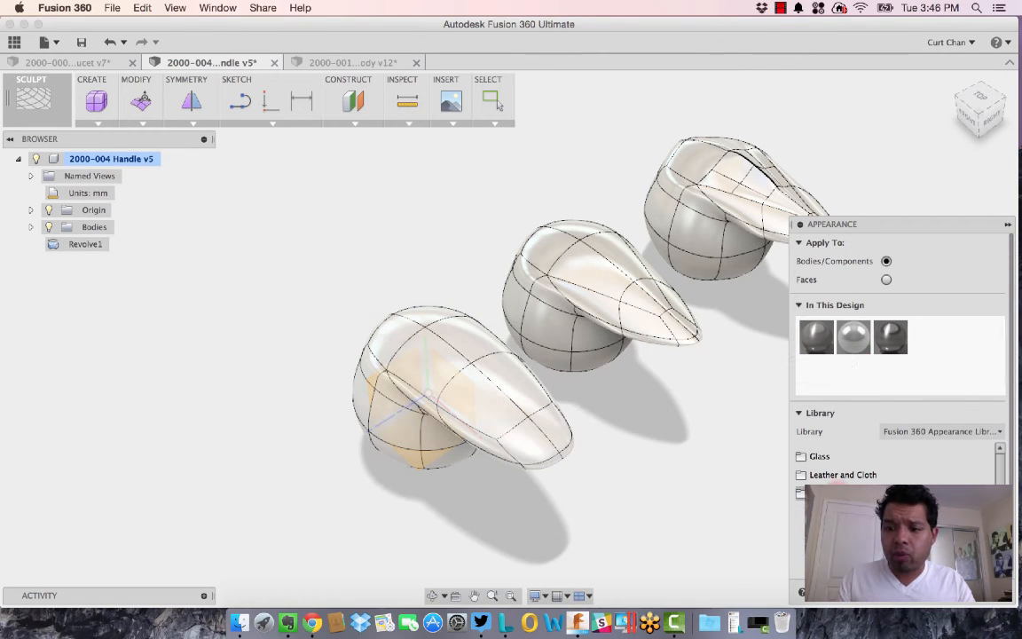
{"action": "scroll", "coordinate": [896, 461], "scroll_direction": "down", "scroll_amount": 2}
{"action": "left_click_drag", "start_coordinate": [838, 479], "coordinate": [472, 418]}
{"action": "middle_click_drag", "start_coordinate": [725, 499], "coordinate": [759, 475], "text": "shift"}
{"action": "scroll", "coordinate": [851, 461], "scroll_direction": "down", "scroll_amount": 2}
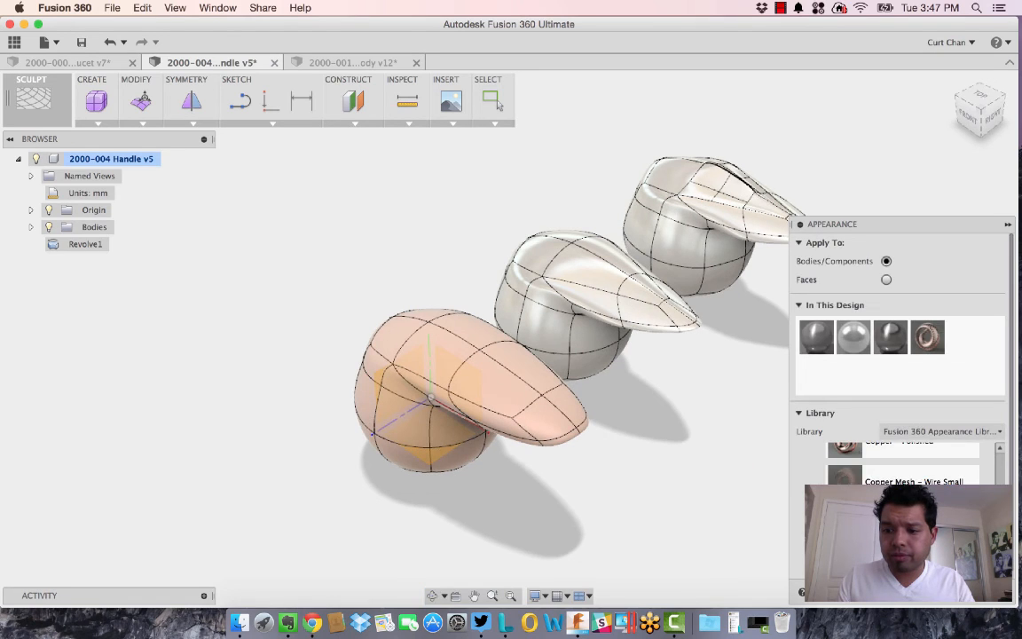
{"action": "left_click_drag", "start_coordinate": [844, 506], "coordinate": [514, 359]}
Apply a warm champagne-toned polished metal appearance from the library to the middle handle body
{"action": "scroll", "coordinate": [896, 464], "scroll_direction": "down", "scroll_amount": 3}
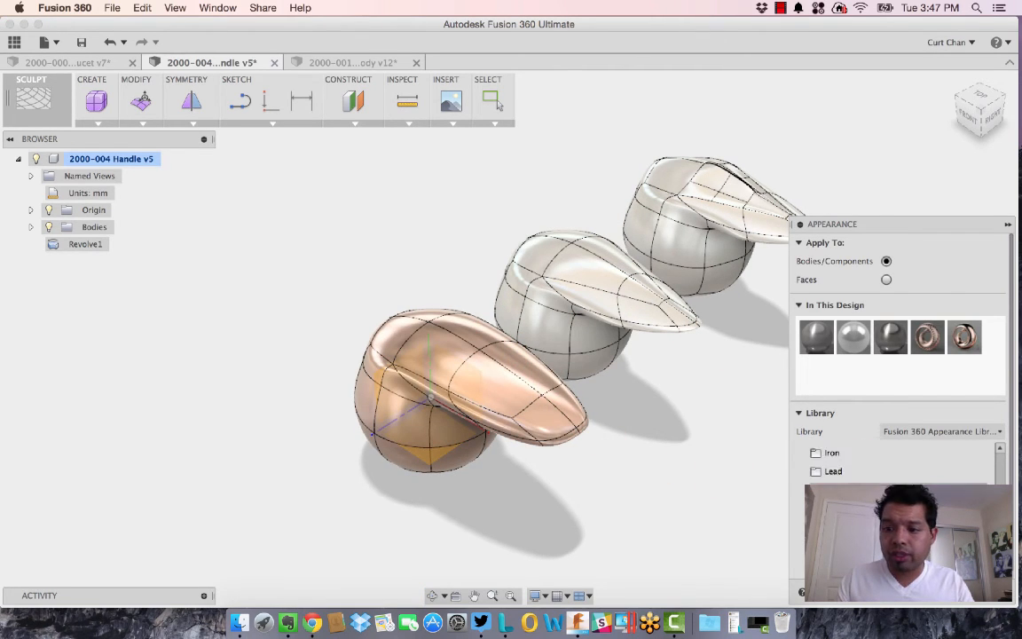
{"action": "left_click_drag", "start_coordinate": [844, 505], "coordinate": [623, 324]}
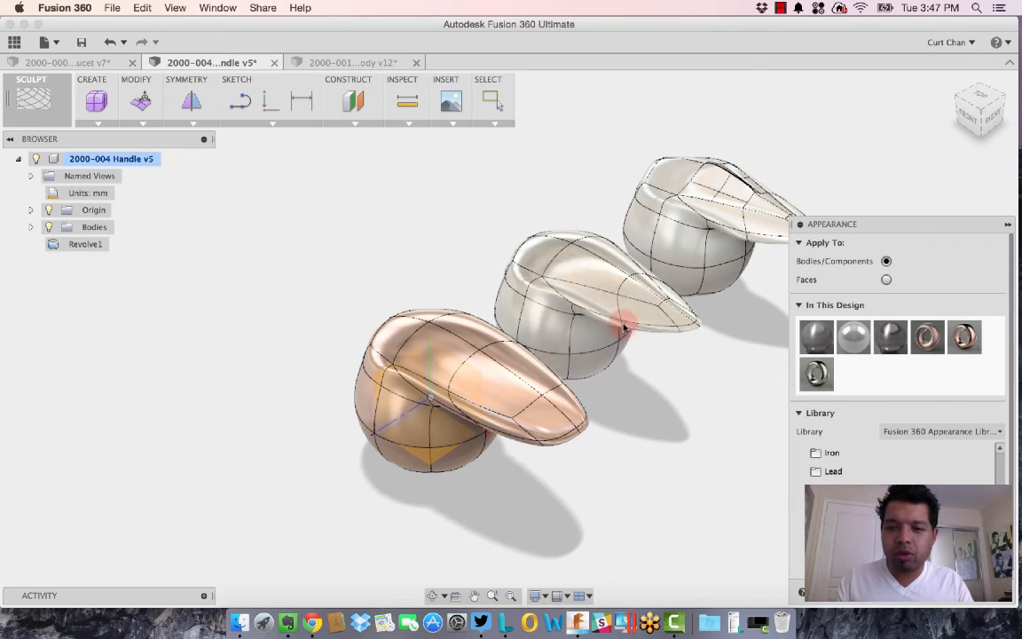
{"action": "scroll", "coordinate": [896, 464], "scroll_direction": "down", "scroll_amount": 3}
{"action": "scroll", "coordinate": [896, 464], "scroll_direction": "up", "scroll_amount": 3}
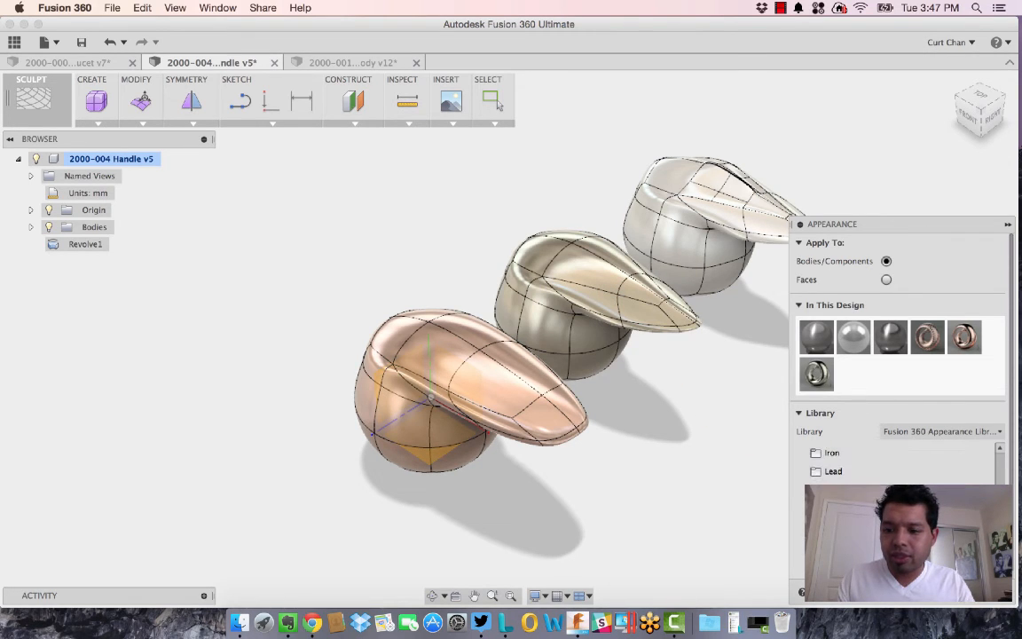
{"action": "left_click_drag", "start_coordinate": [716, 430], "coordinate": [550, 252]}
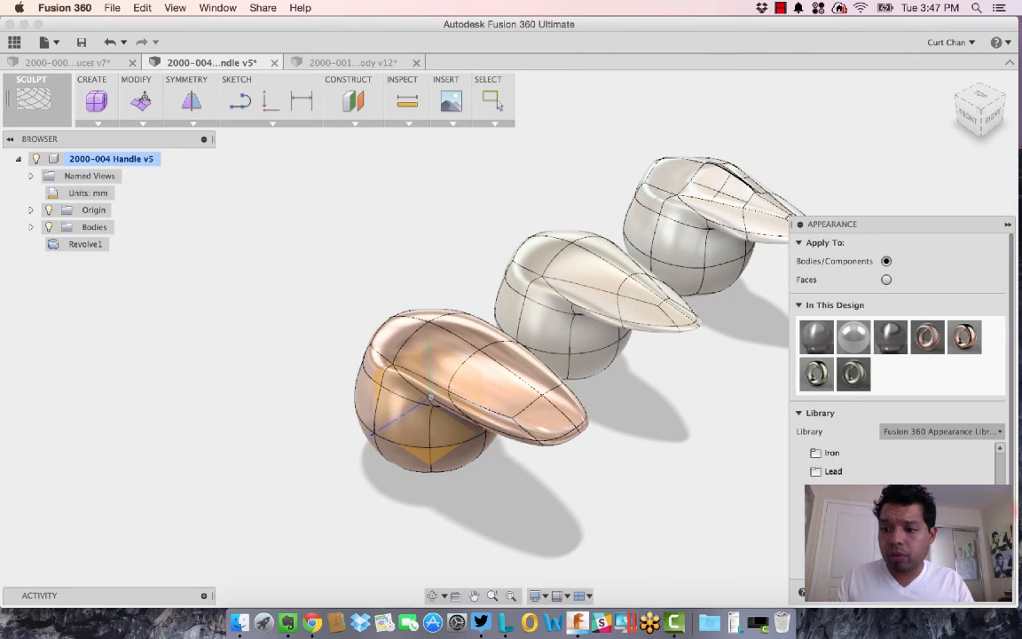
Apply the Stainless Steel - Polished appearance to the third handle body, and finish assigning appearances
{"action": "scroll", "coordinate": [914, 454], "scroll_direction": "down", "scroll_amount": 2}
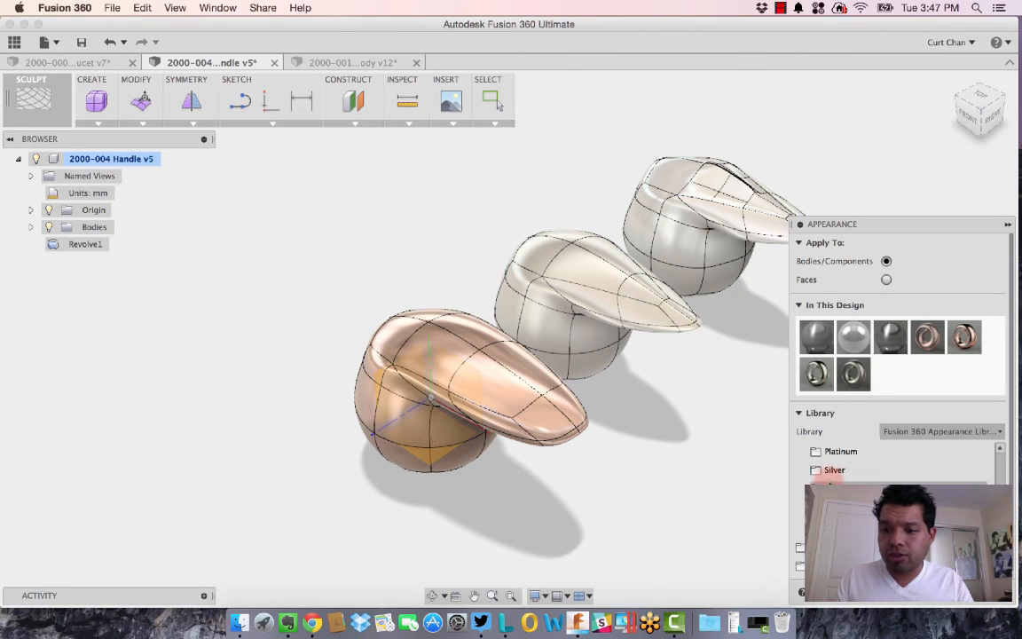
{"action": "scroll", "coordinate": [914, 461], "scroll_direction": "down", "scroll_amount": 3}
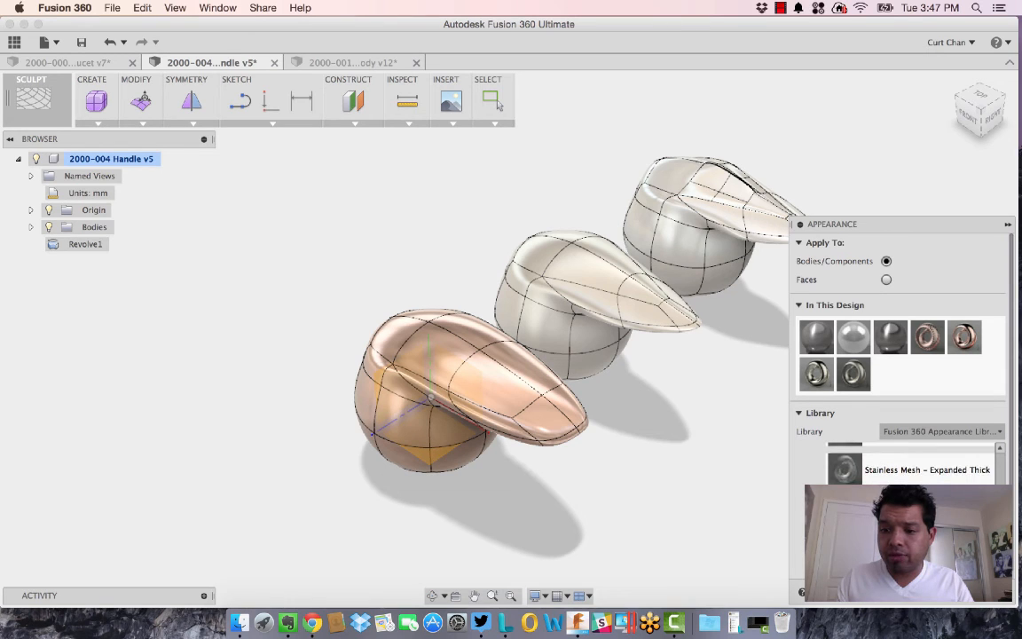
{"action": "left_click_drag", "start_coordinate": [845, 469], "coordinate": [729, 268]}
{"action": "scroll", "coordinate": [913, 464], "scroll_direction": "down", "scroll_amount": 3}
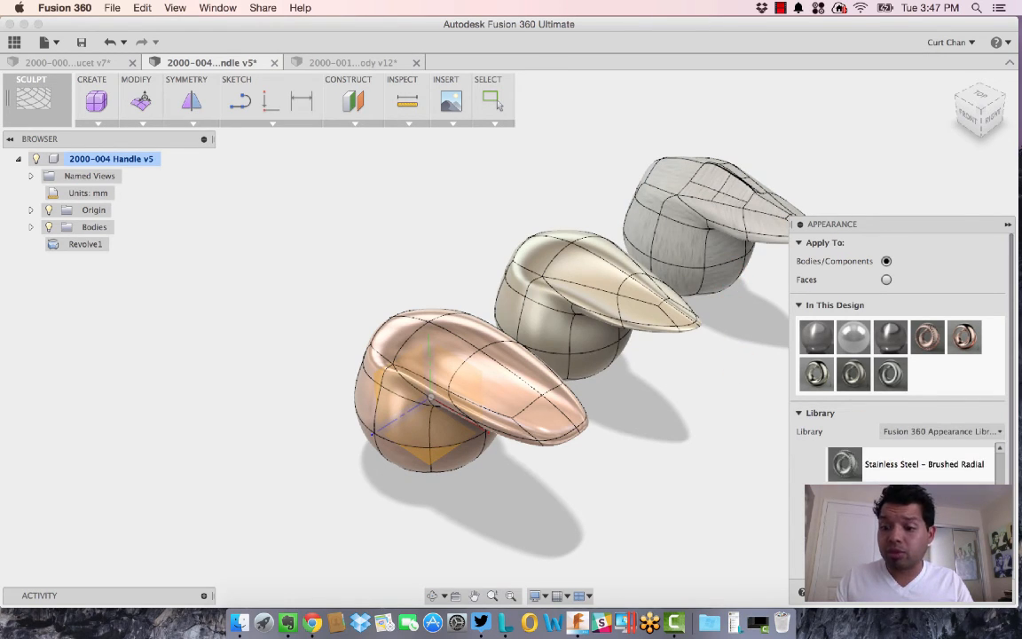
{"action": "scroll", "coordinate": [914, 461], "scroll_direction": "down", "scroll_amount": 2}
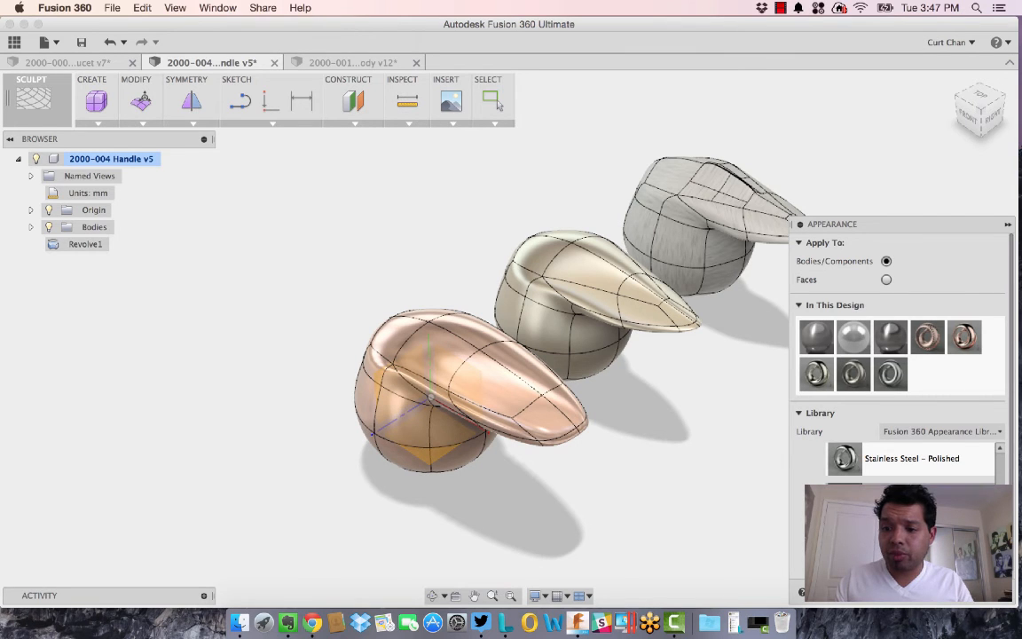
{"action": "left_click_drag", "start_coordinate": [844, 458], "coordinate": [688, 213]}
{"action": "mouse_move", "coordinate": [719, 361]}
{"action": "middle_mouse_down"}
{"action": "mouse_move", "coordinate": [706, 377]}
{"action": "mouse_move", "coordinate": [718, 331]}
{"action": "mouse_move", "coordinate": [705, 353]}
{"action": "middle_mouse_up"}
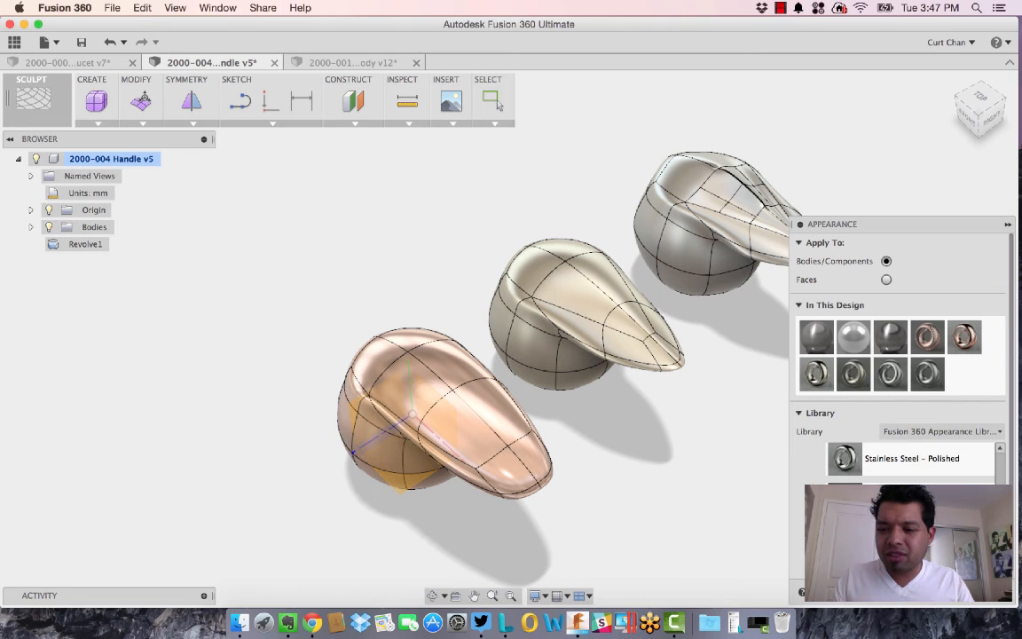
{"action": "key", "text": "Escape"}
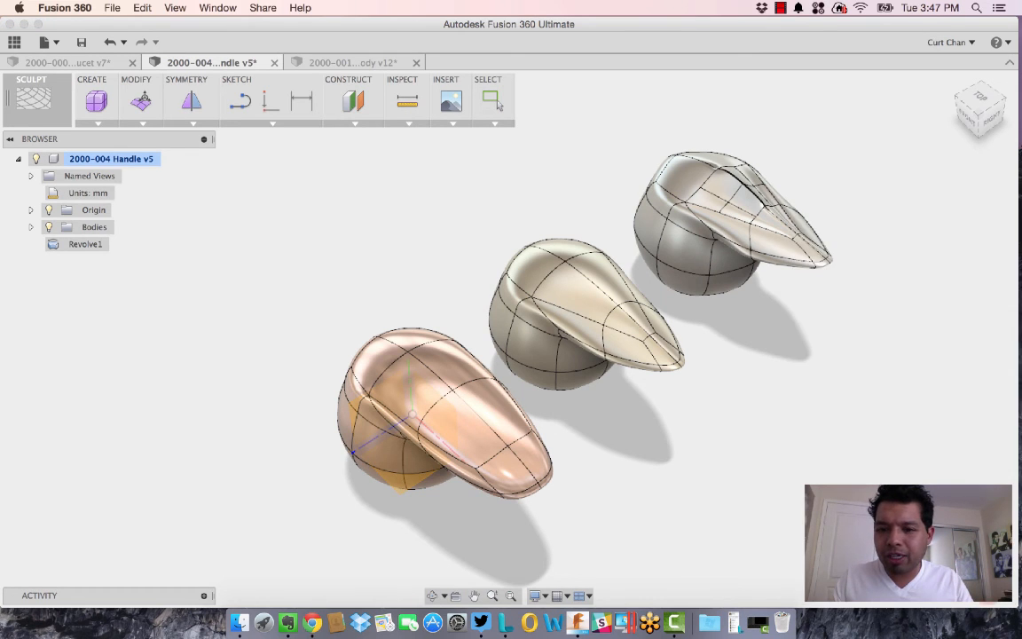
Raise the vertex at the dome end of the third handle's creased edge by about 7.33 mm, and finish the form edit
{"action": "scroll", "coordinate": [750, 241], "scroll_direction": "up", "scroll_amount": 5}
{"action": "middle_click_drag", "start_coordinate": [750, 241], "coordinate": [736, 105], "text": "shift"}
{"action": "right_click", "coordinate": [868, 142]}
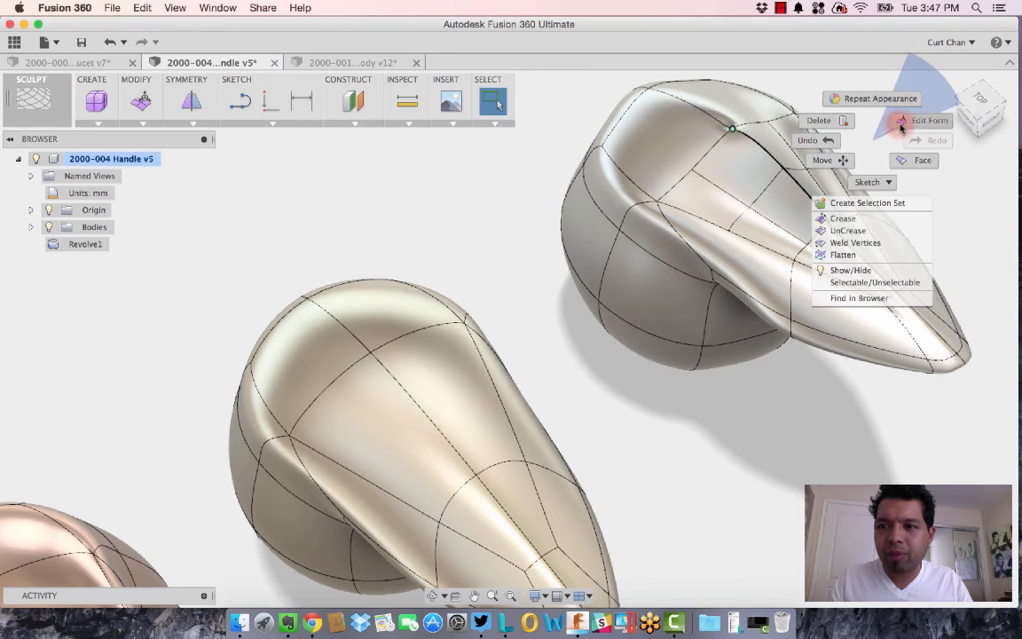
{"action": "left_click", "coordinate": [901, 125]}
{"action": "mouse_move", "coordinate": [735, 130]}
{"action": "left_mouse_down"}
{"action": "mouse_move", "coordinate": [736, 78]}
{"action": "mouse_move", "coordinate": [728, 120]}
{"action": "left_mouse_up"}
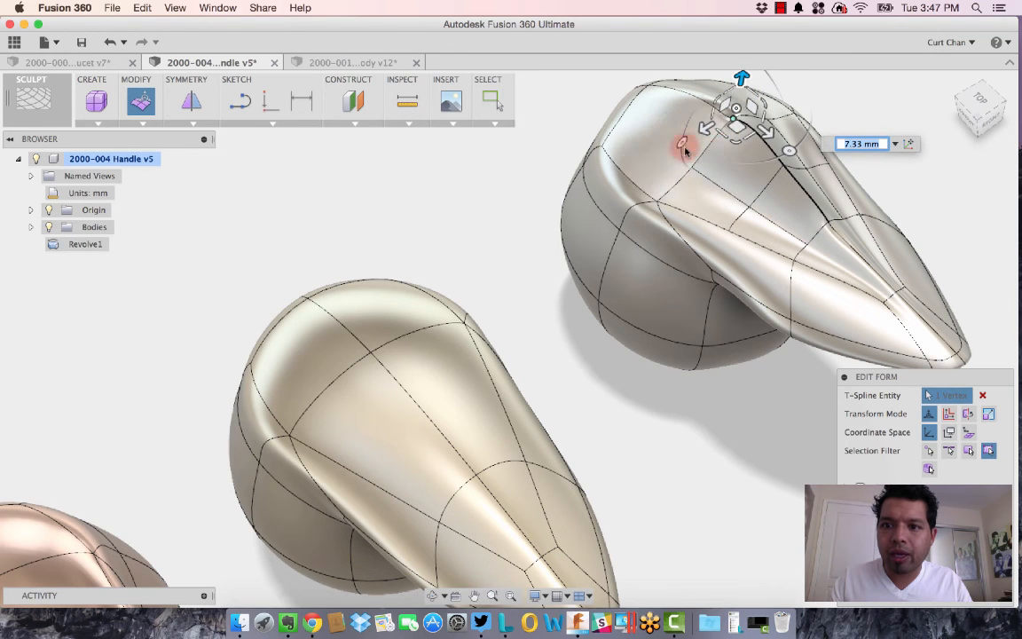
{"action": "left_click", "coordinate": [879, 110]}
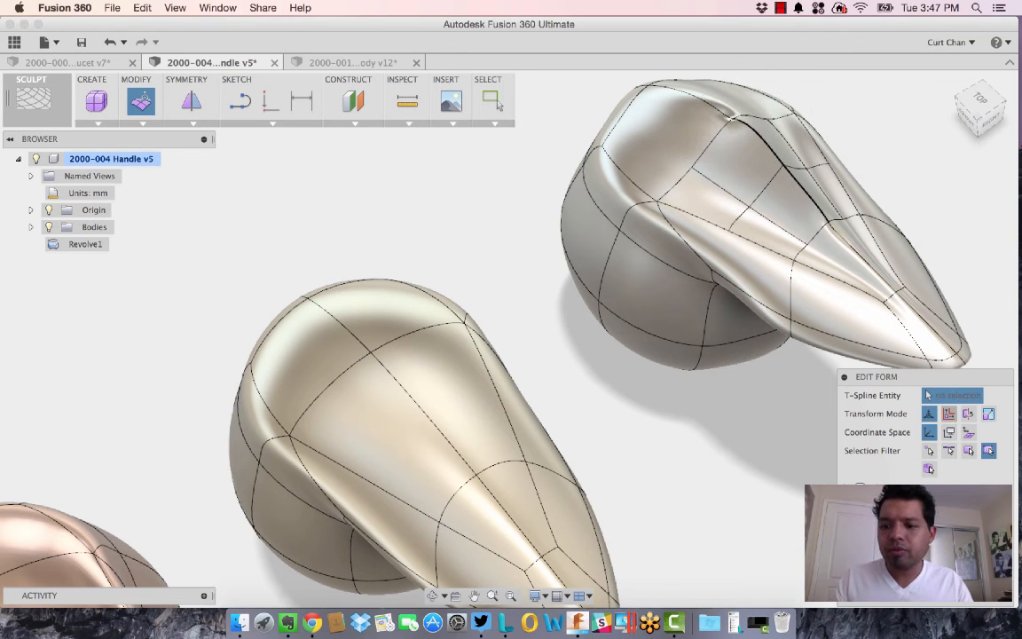
{"action": "left_click", "coordinate": [931, 592]}
Hide handle bodies Body27 and Body28, and show the base body Body1 beneath the copper handle
{"action": "scroll", "coordinate": [820, 532], "scroll_direction": "down", "scroll_amount": 4}
{"action": "middle_click_drag", "start_coordinate": [773, 460], "coordinate": [714, 408], "text": "shift"}
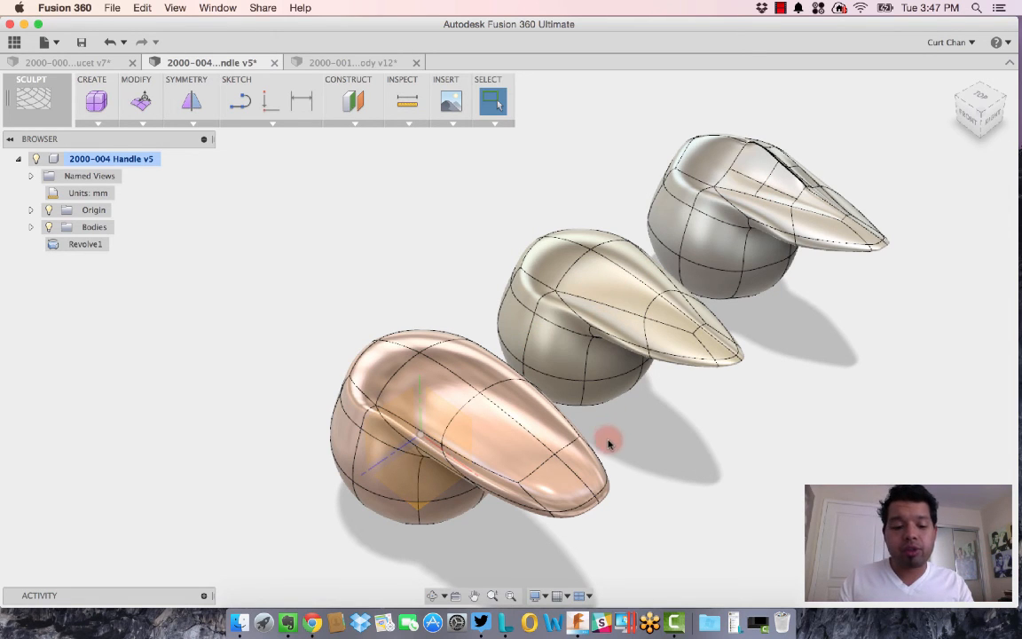
{"action": "middle_click_drag", "start_coordinate": [609, 438], "coordinate": [524, 290]}
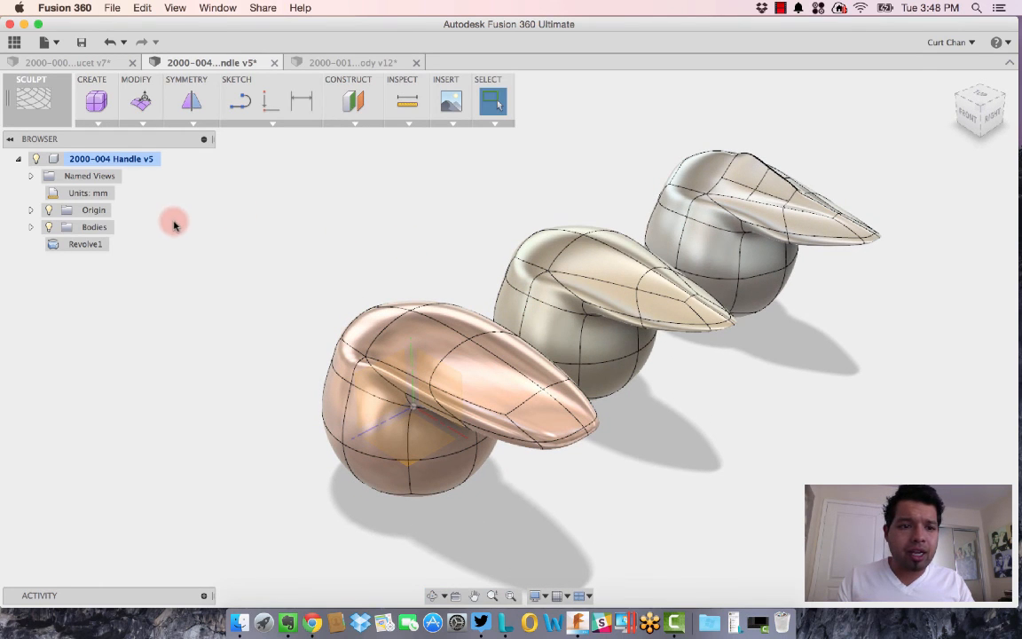
{"action": "left_click", "coordinate": [30, 228]}
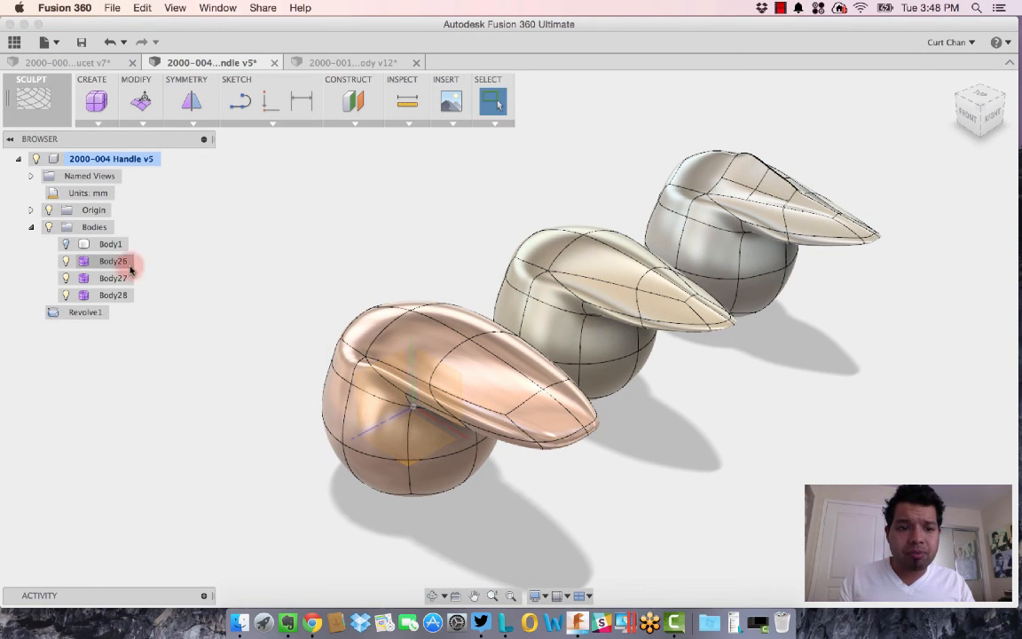
{"action": "left_click", "coordinate": [65, 279]}
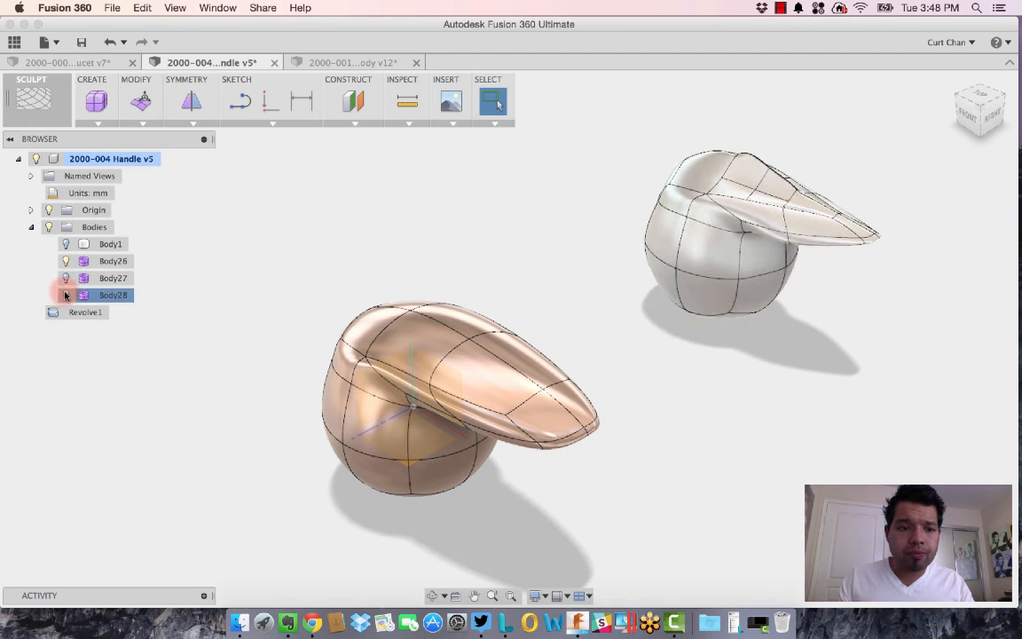
{"action": "left_click", "coordinate": [65, 295]}
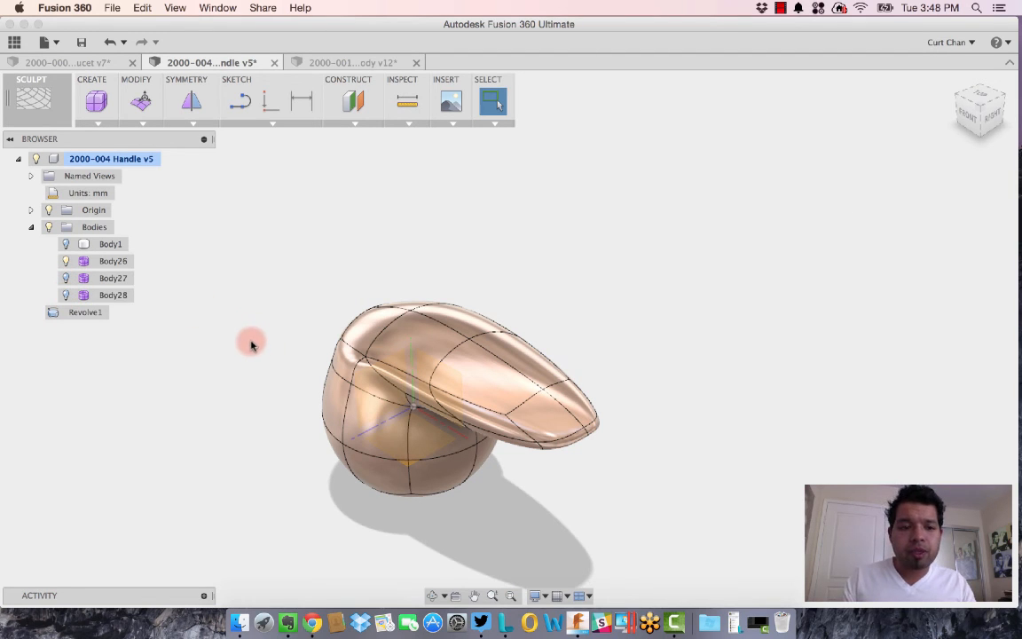
{"action": "left_click", "coordinate": [65, 244]}
{"action": "middle_click_drag", "start_coordinate": [354, 387], "coordinate": [376, 412], "text": "shift"}
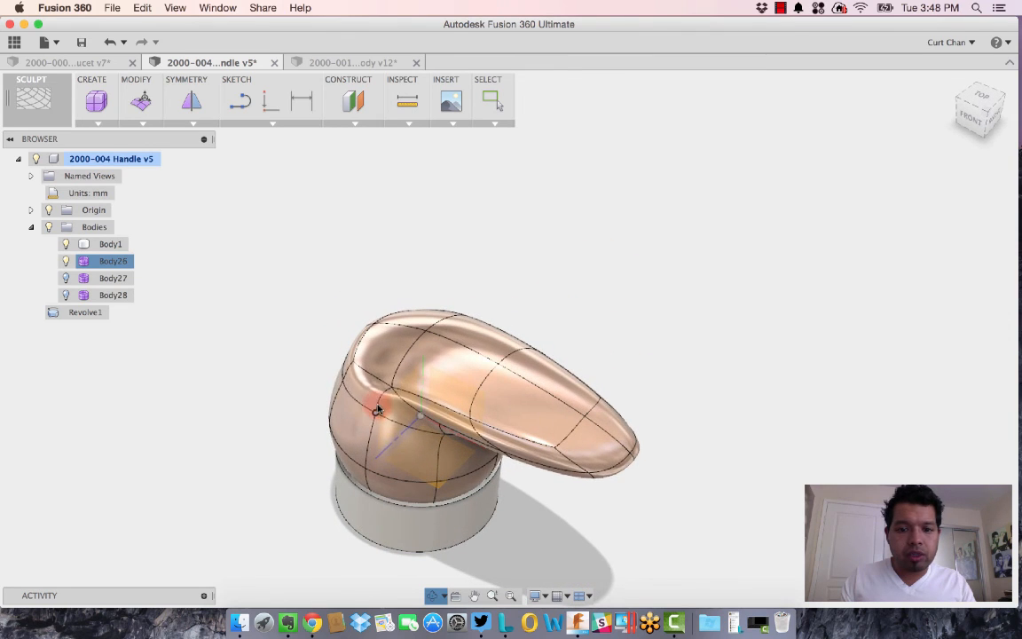
Temporarily hide Body26 to examine the inner shape of Body1, and show the copper handle again
{"action": "left_click", "coordinate": [65, 261]}
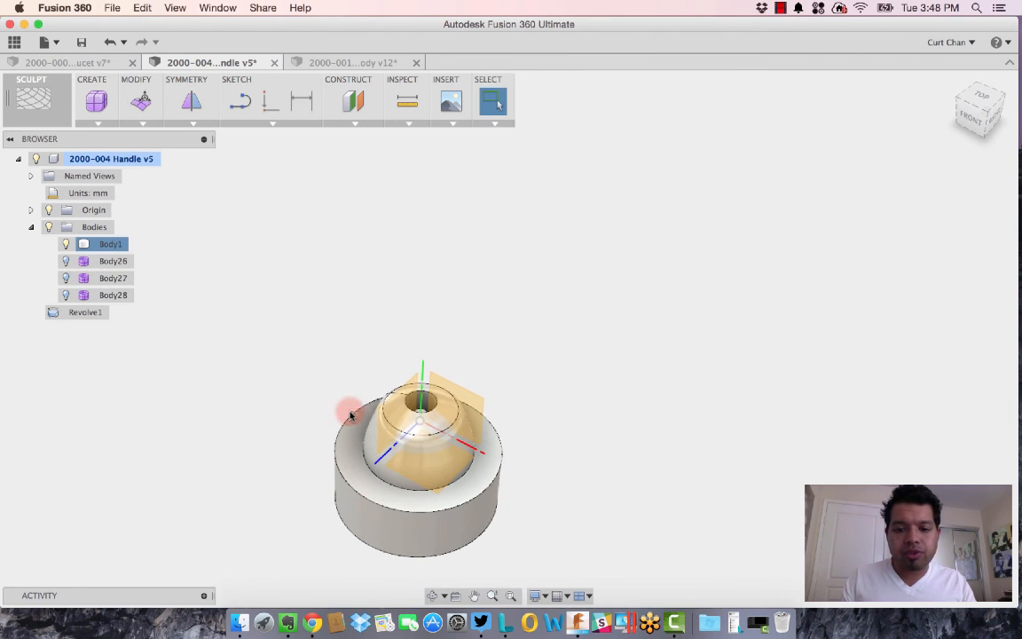
{"action": "middle_click_drag", "start_coordinate": [380, 405], "coordinate": [544, 338]}
{"action": "left_click", "coordinate": [534, 306]}
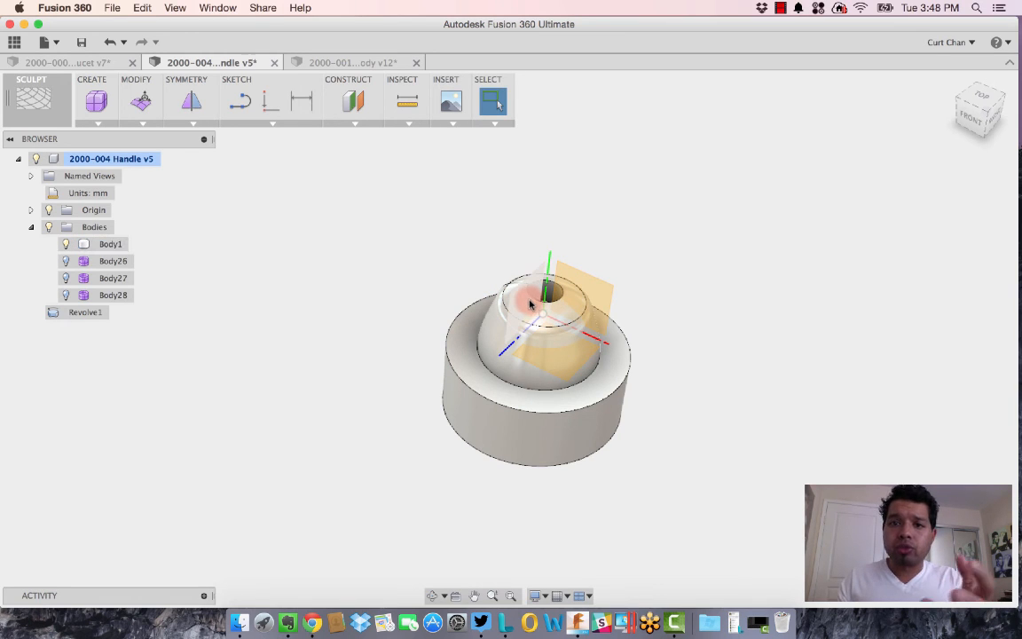
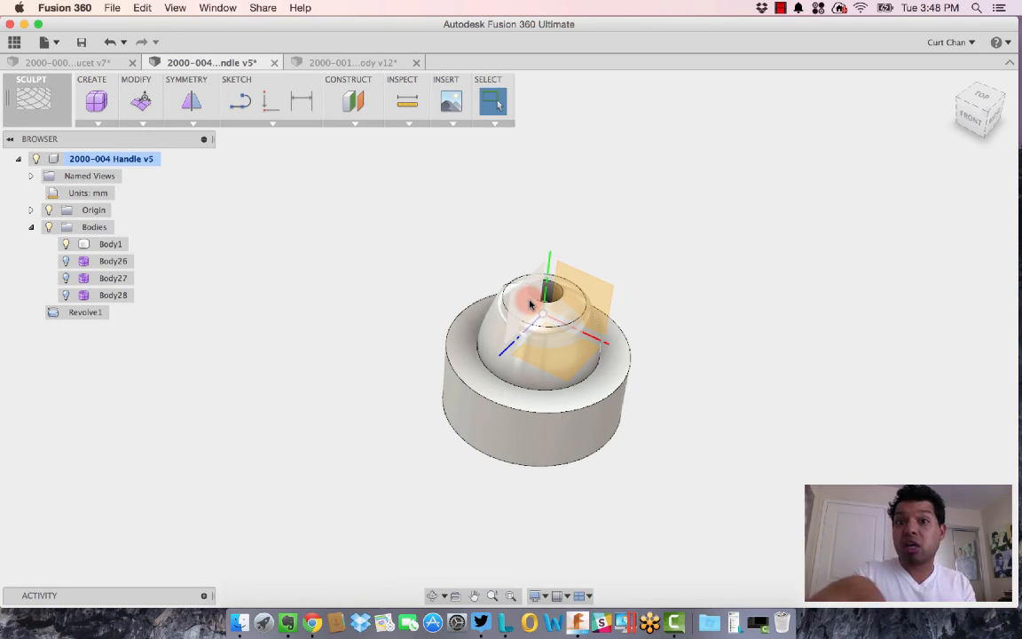
{"action": "left_click", "coordinate": [64, 262]}
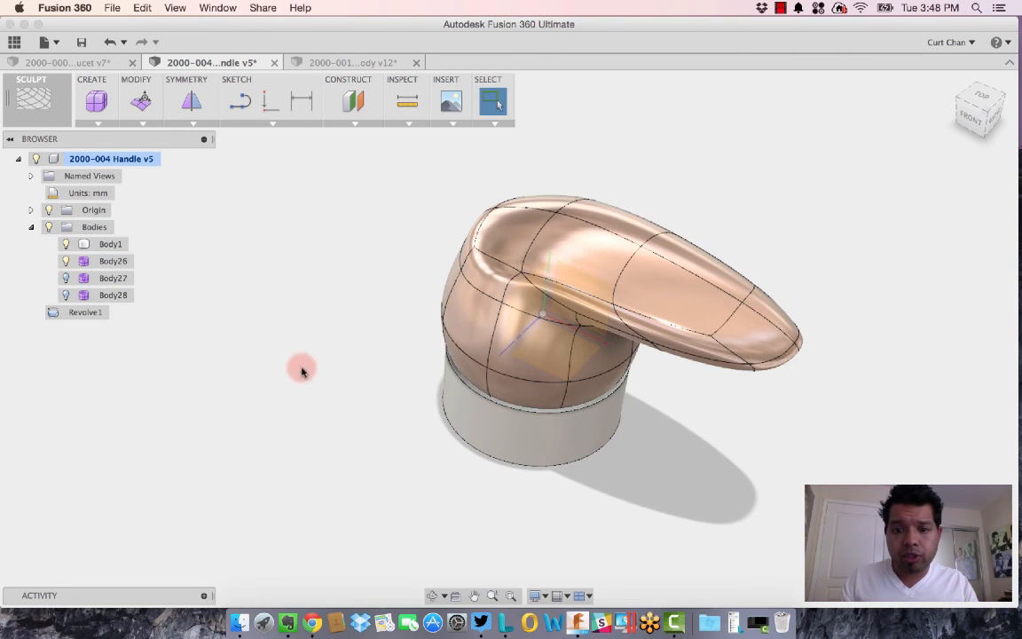
{"action": "middle_click_drag", "start_coordinate": [410, 416], "coordinate": [409, 388], "text": "shift"}
{"action": "key", "text": "Escape"}
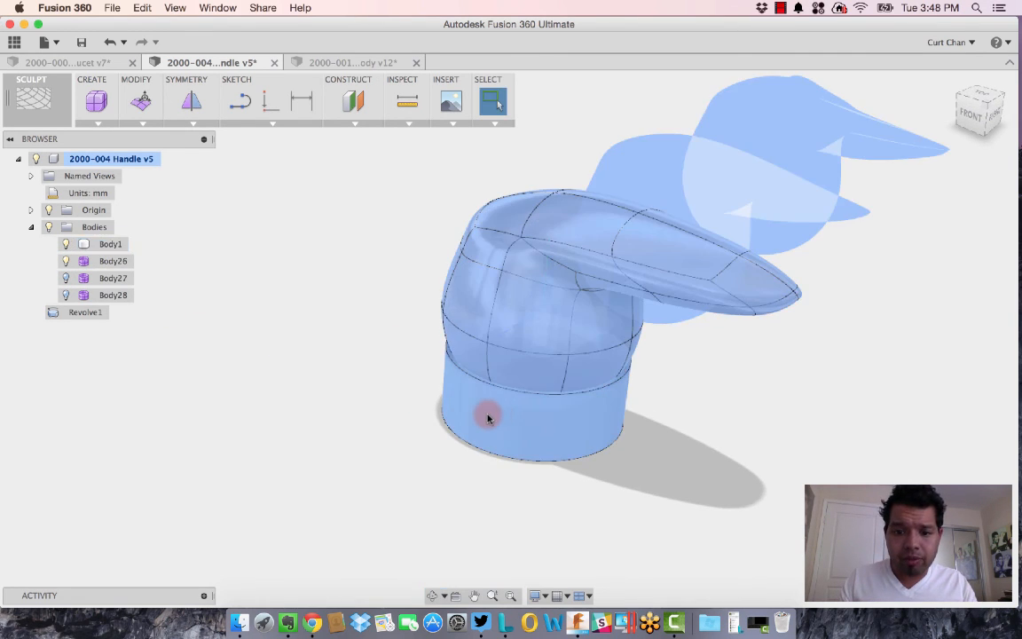
Move the base body Body1 up by about 4.3 mm into the copper handle, and switch to the Model workspace
{"action": "left_click", "coordinate": [463, 422]}
{"action": "left_click", "coordinate": [129, 244]}
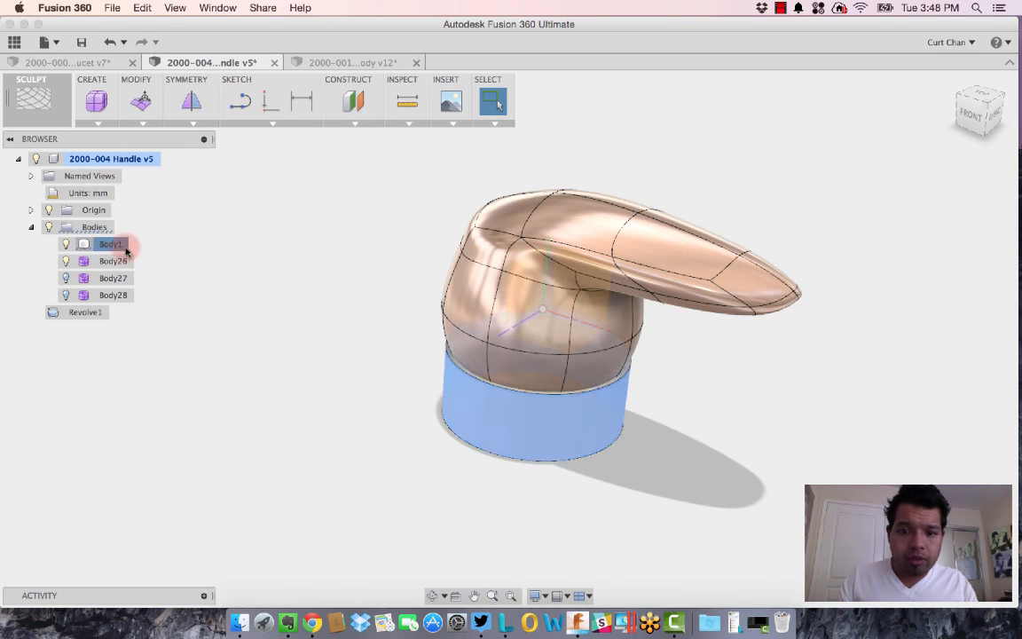
{"action": "right_click", "coordinate": [290, 310]}
{"action": "left_click", "coordinate": [240, 331]}
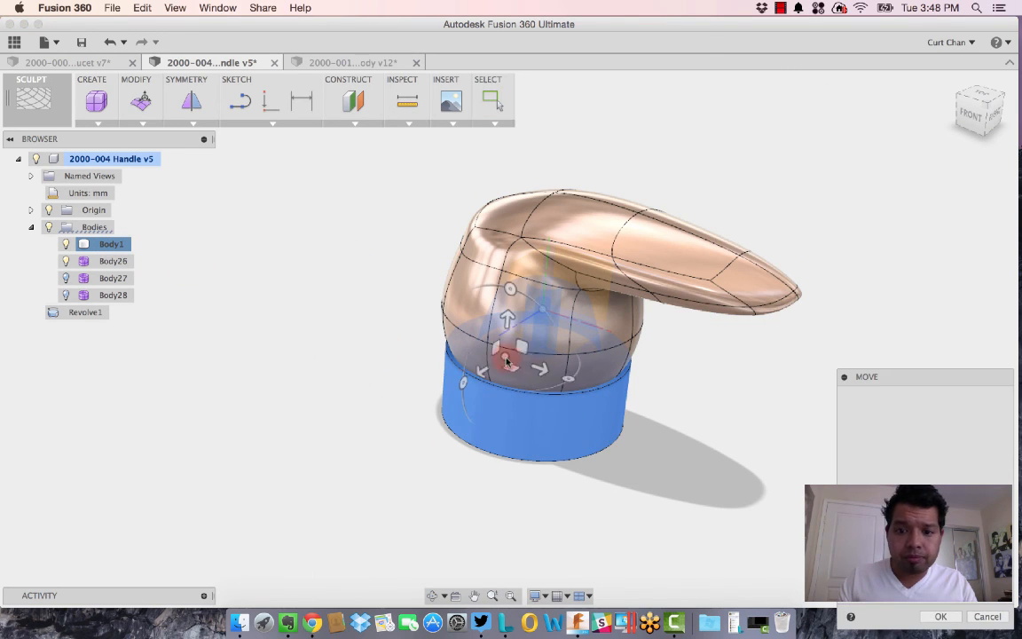
{"action": "left_click_drag", "start_coordinate": [507, 321], "coordinate": [509, 310]}
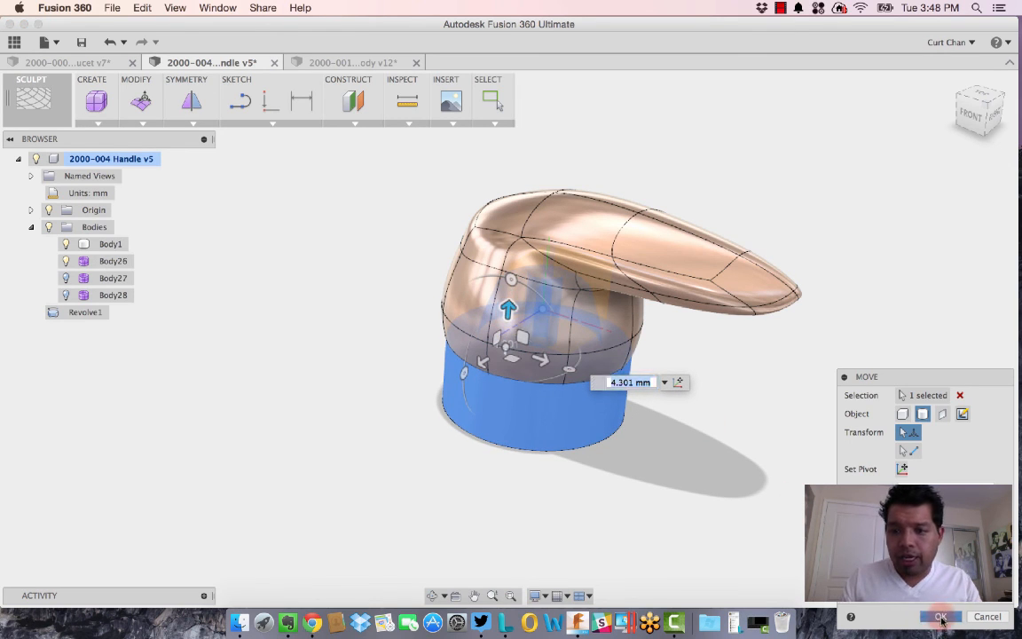
{"action": "left_click", "coordinate": [941, 616]}
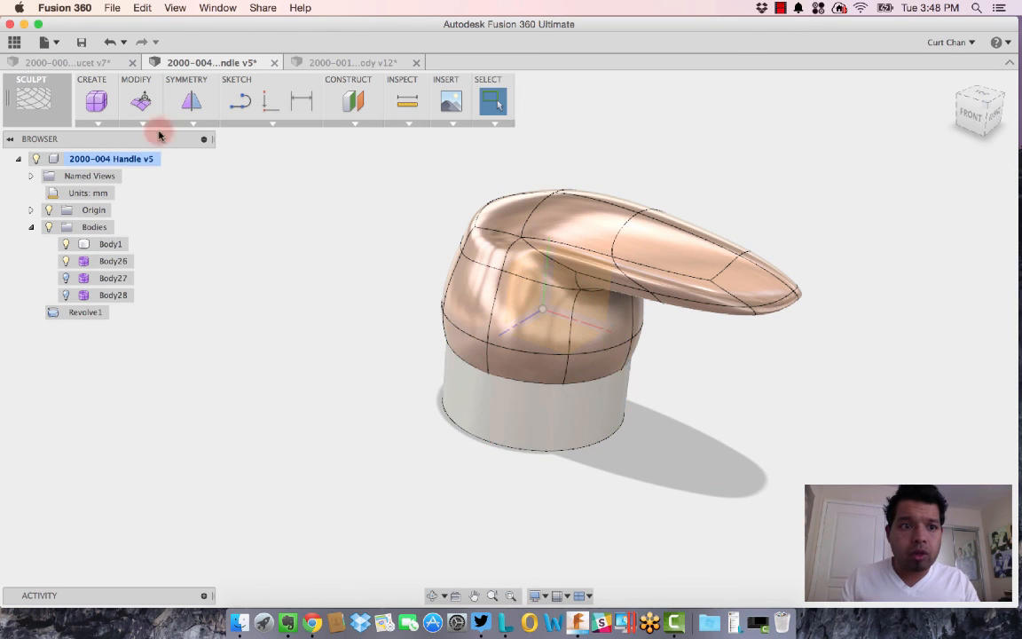
{"action": "left_click", "coordinate": [32, 116]}
{"action": "left_click", "coordinate": [32, 202]}
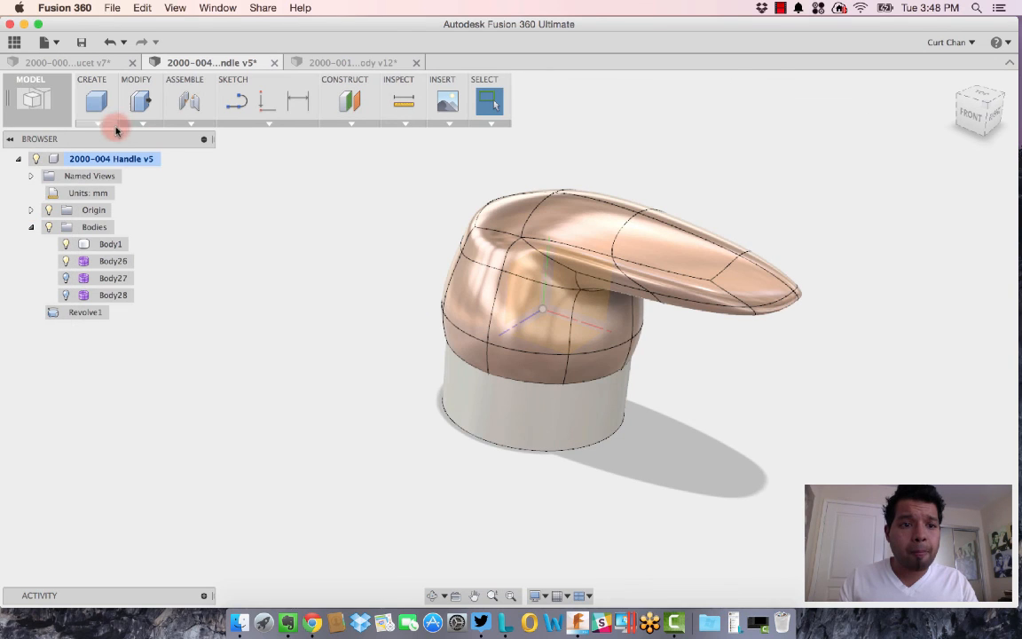
{"action": "left_click", "coordinate": [141, 123]}
{"action": "left_click", "coordinate": [153, 240]}
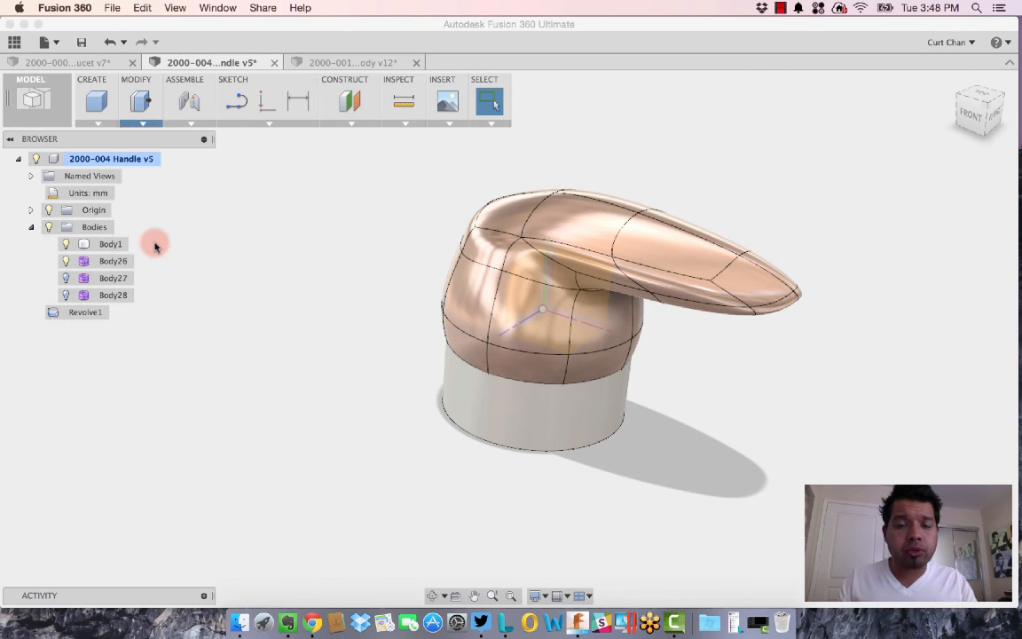
{"action": "left_click", "coordinate": [582, 337]}
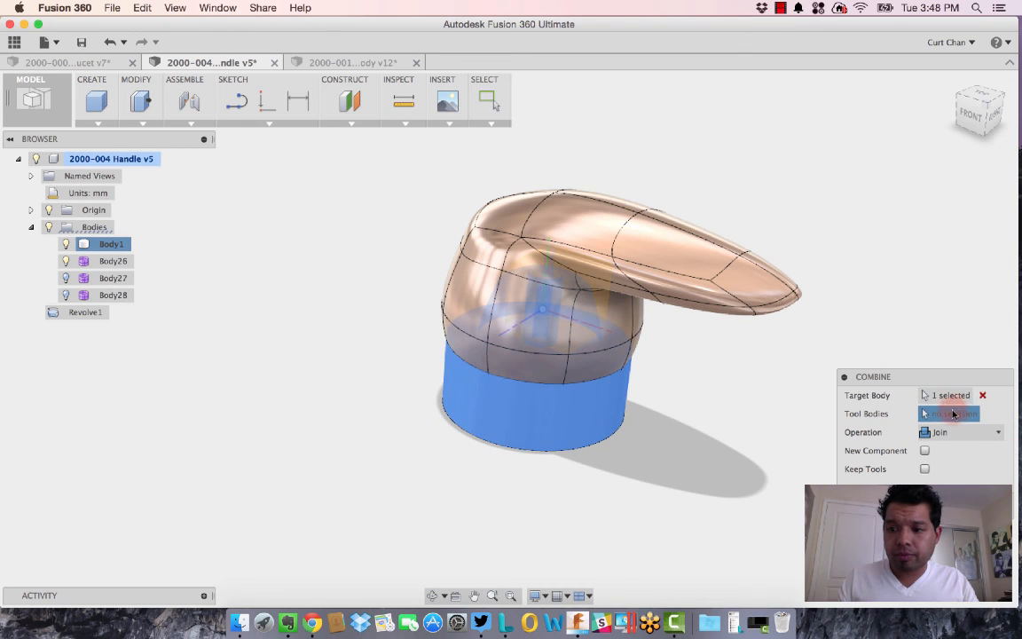
{"action": "left_click", "coordinate": [983, 396]}
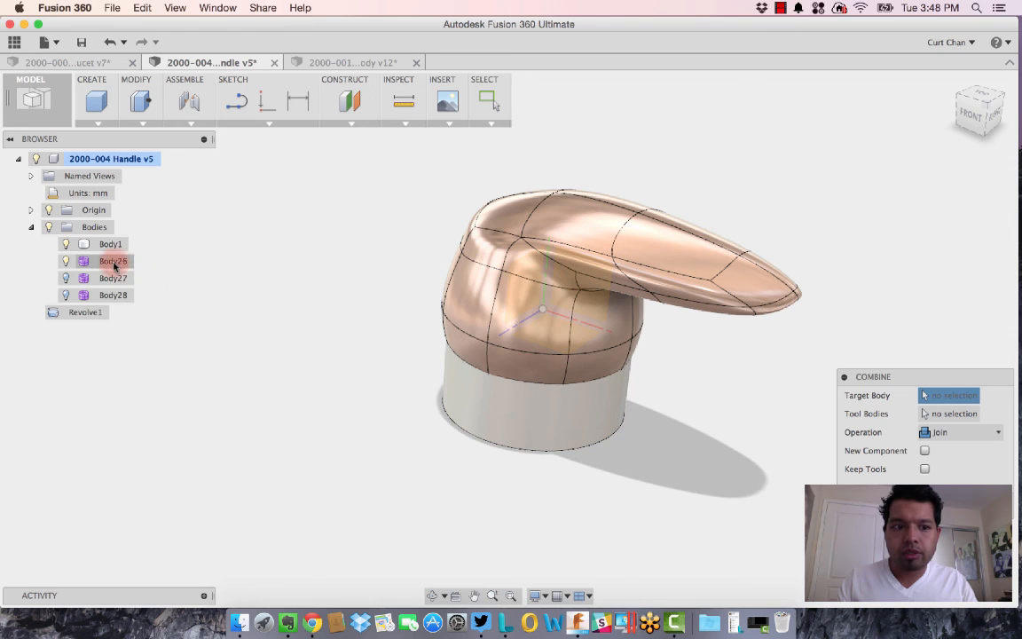
{"action": "left_click", "coordinate": [962, 432]}
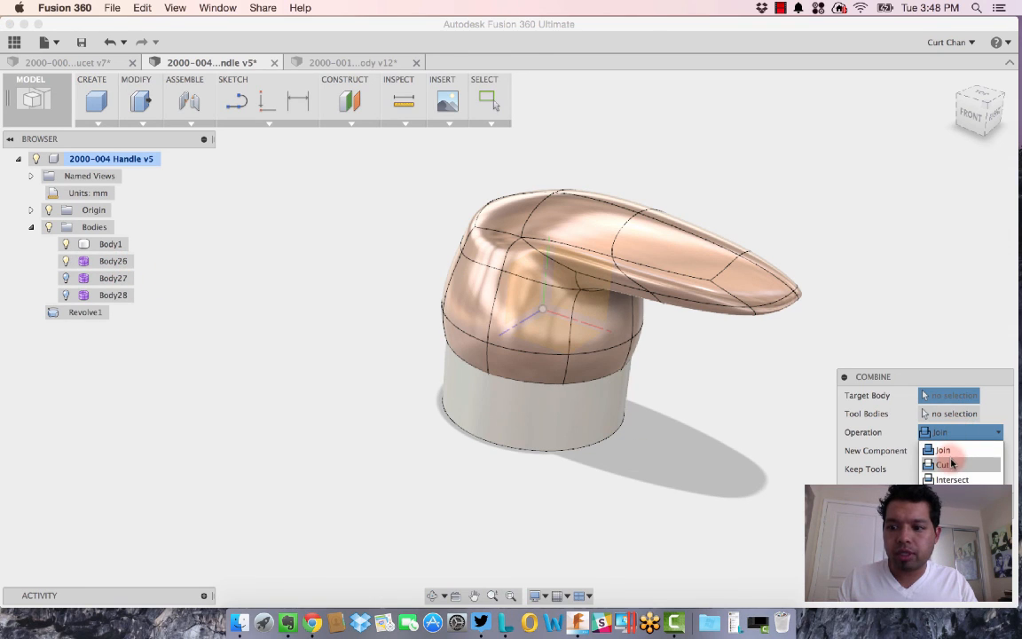
{"action": "left_click", "coordinate": [943, 465]}
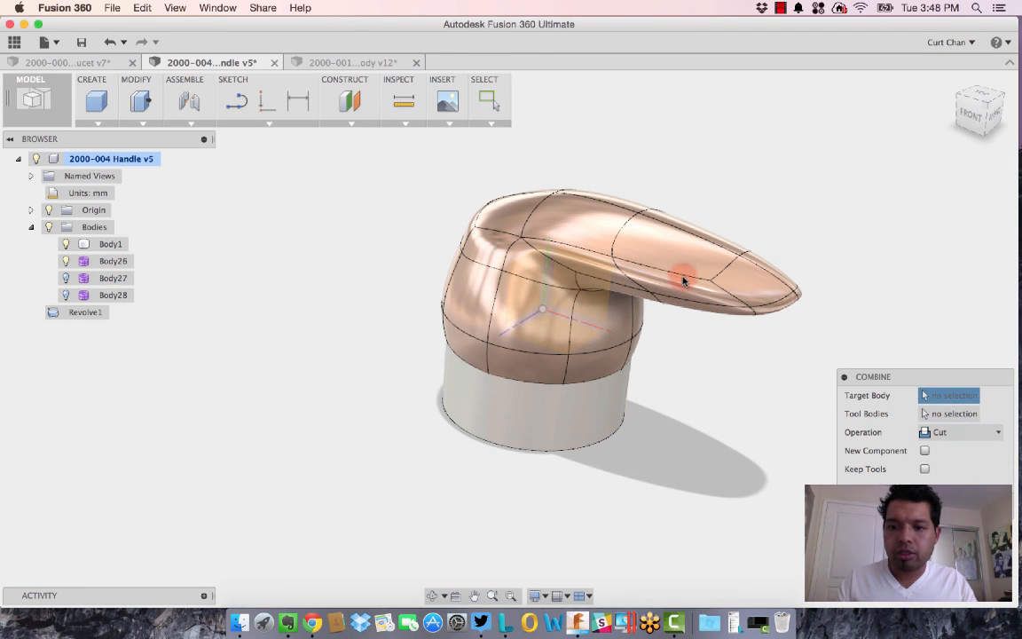
{"action": "key", "text": "Escape"}
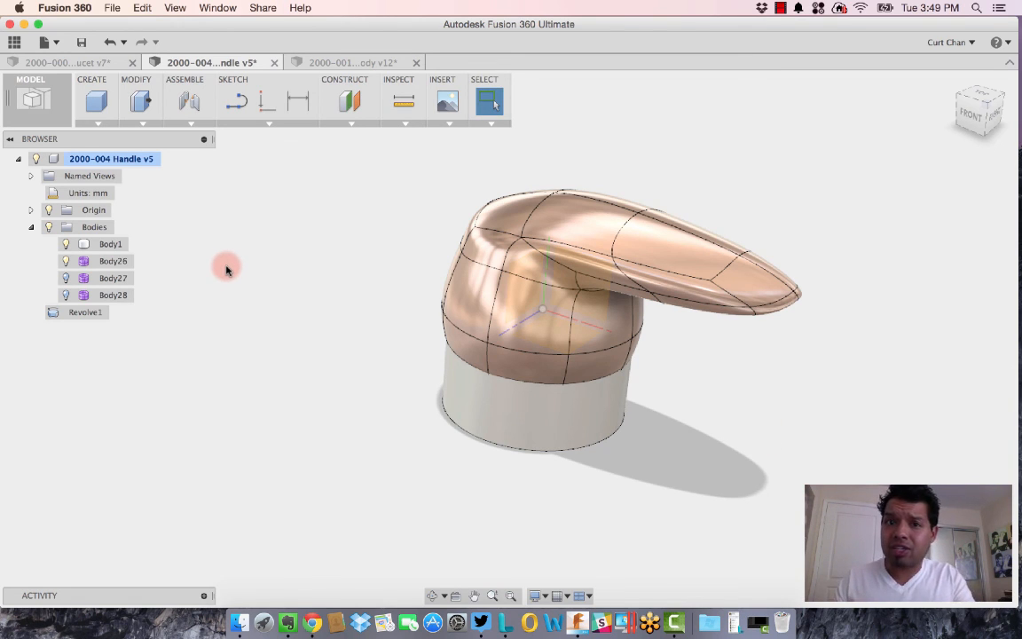
Convert the copper T-Spline handle Body26 into a solid body
{"action": "right_click", "coordinate": [88, 262]}
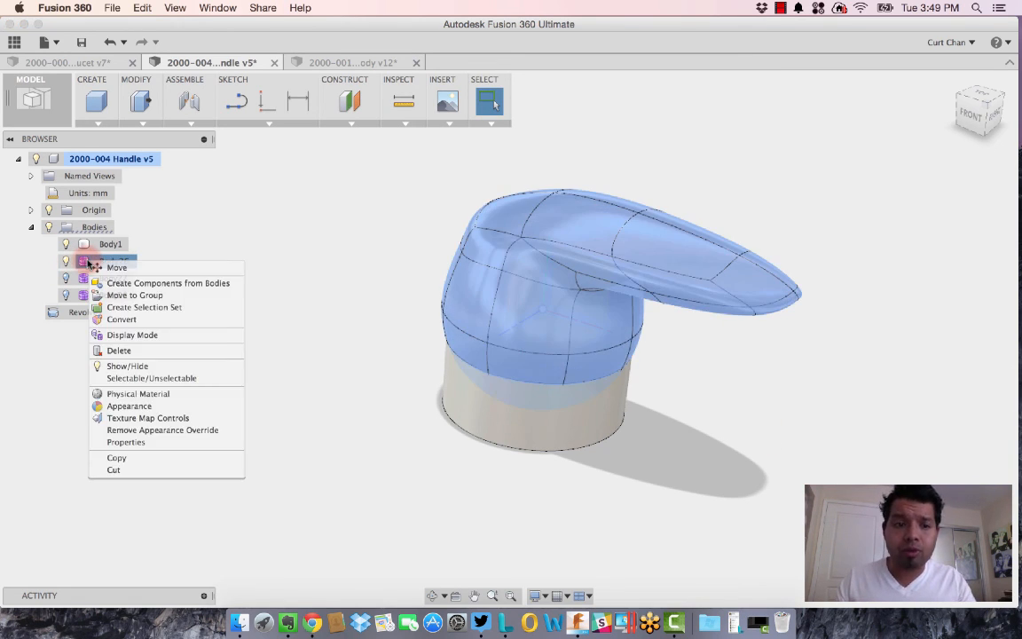
{"action": "left_click", "coordinate": [126, 318]}
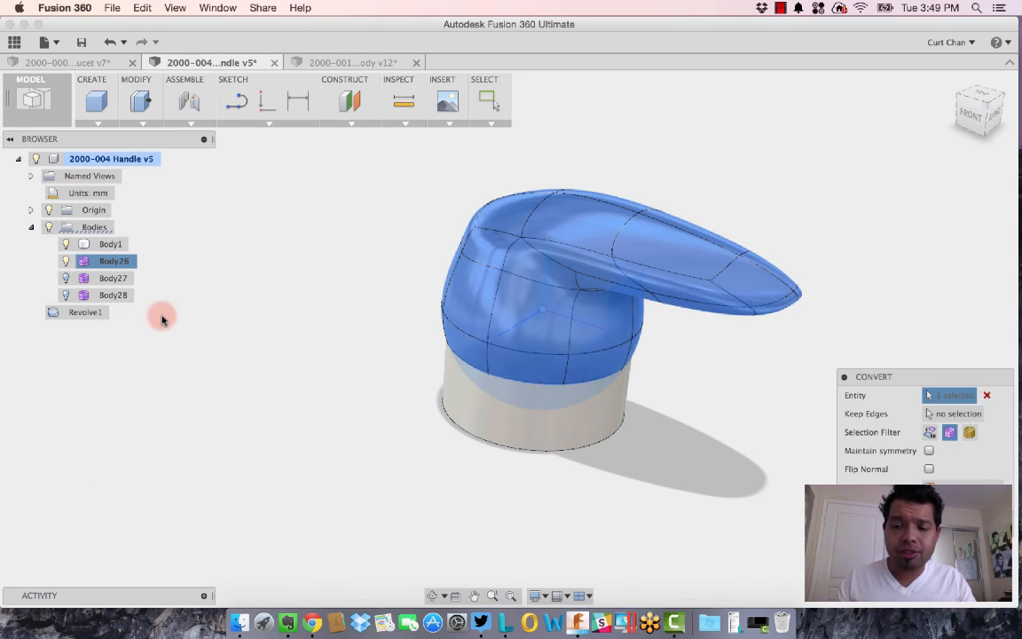
{"action": "left_click", "coordinate": [942, 511]}
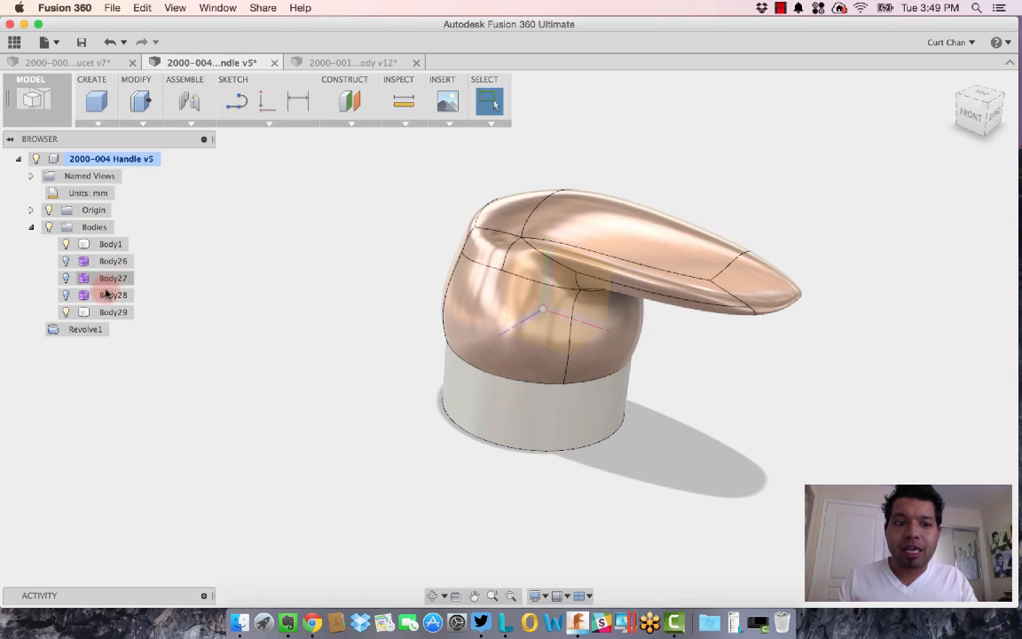
Combine the solid copper handle as target with Body1 as tool body, using the Cut operation without keeping the tool
{"action": "left_click", "coordinate": [138, 124]}
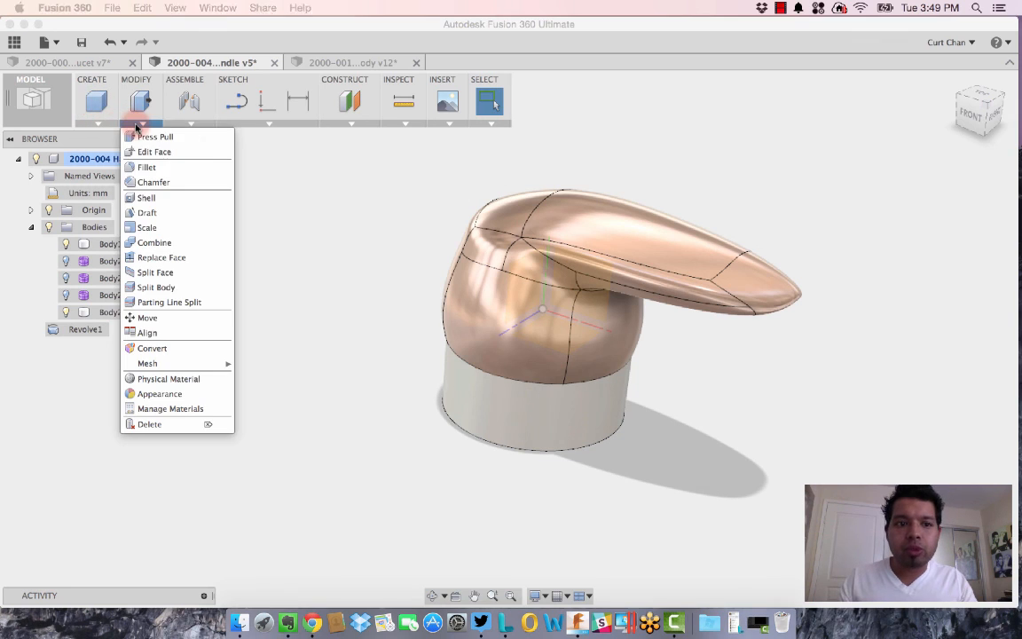
{"action": "left_click", "coordinate": [174, 243]}
{"action": "left_click", "coordinate": [506, 266]}
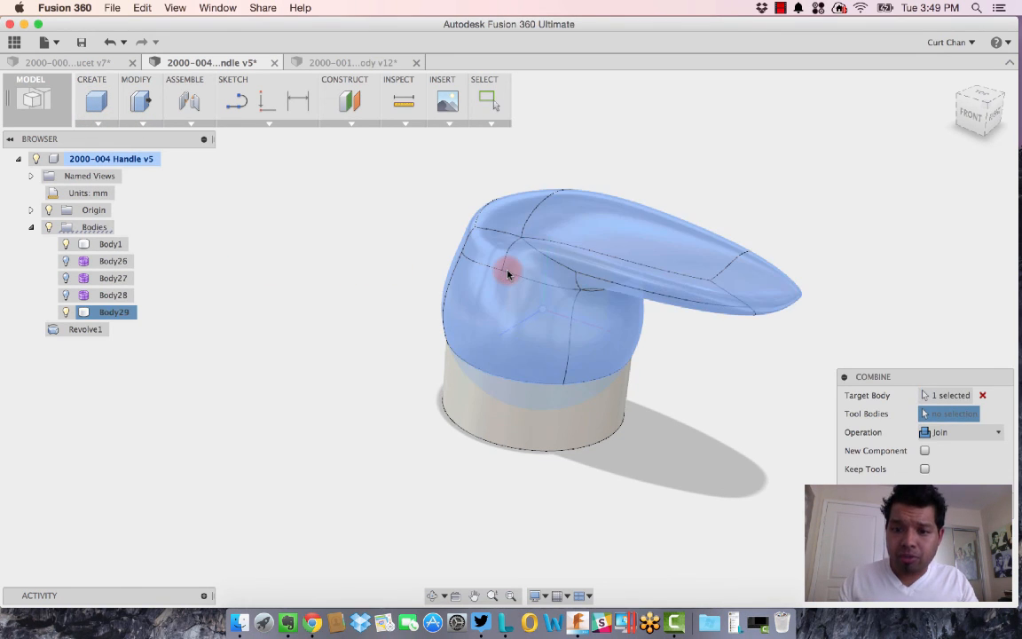
{"action": "left_click", "coordinate": [550, 423]}
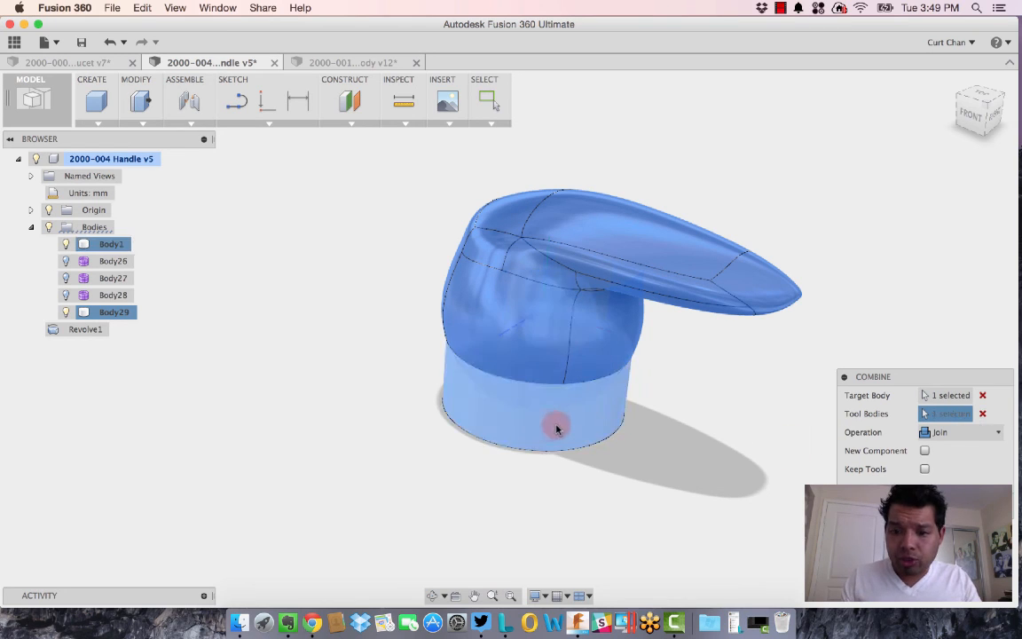
{"action": "left_click", "coordinate": [968, 432]}
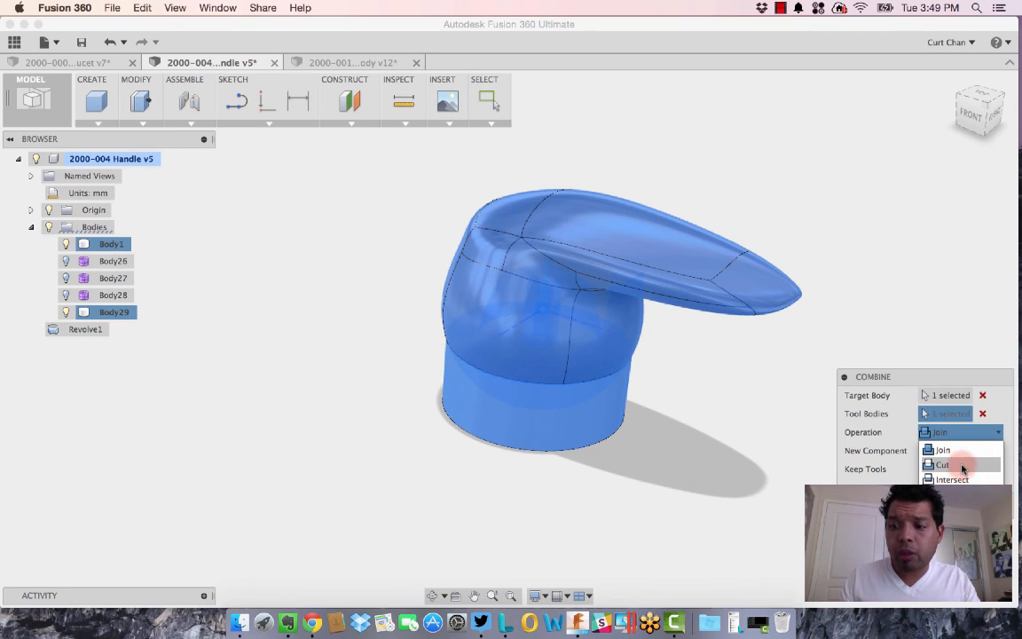
{"action": "left_click", "coordinate": [962, 464]}
{"action": "left_click", "coordinate": [962, 501]}
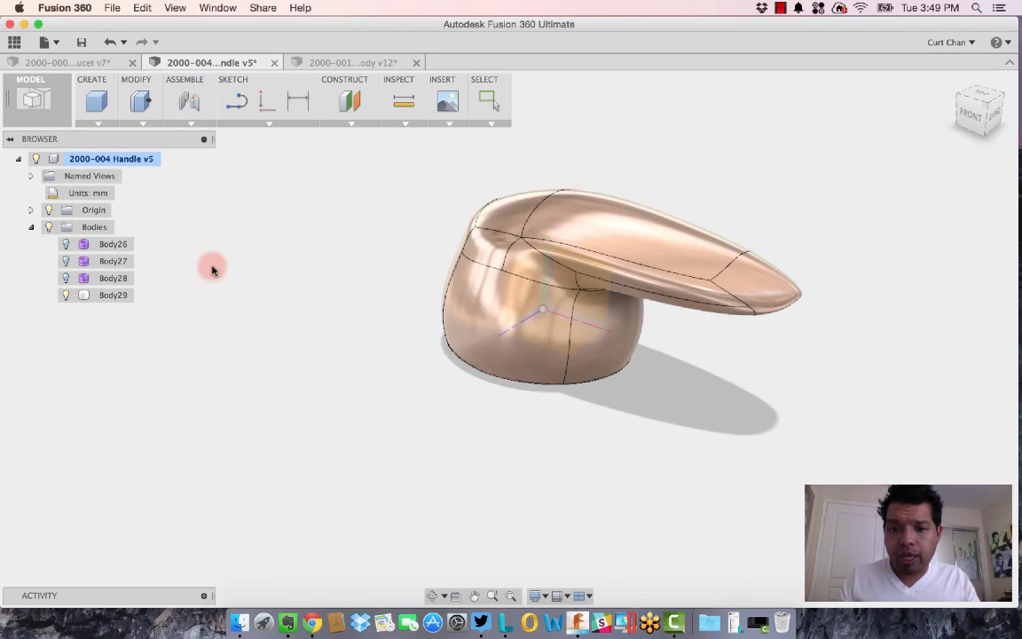
Examine the cut handle's underside from below, and return to a closer isometric view from above
{"action": "middle_click_drag", "start_coordinate": [336, 334], "coordinate": [336, 140], "text": "shift"}
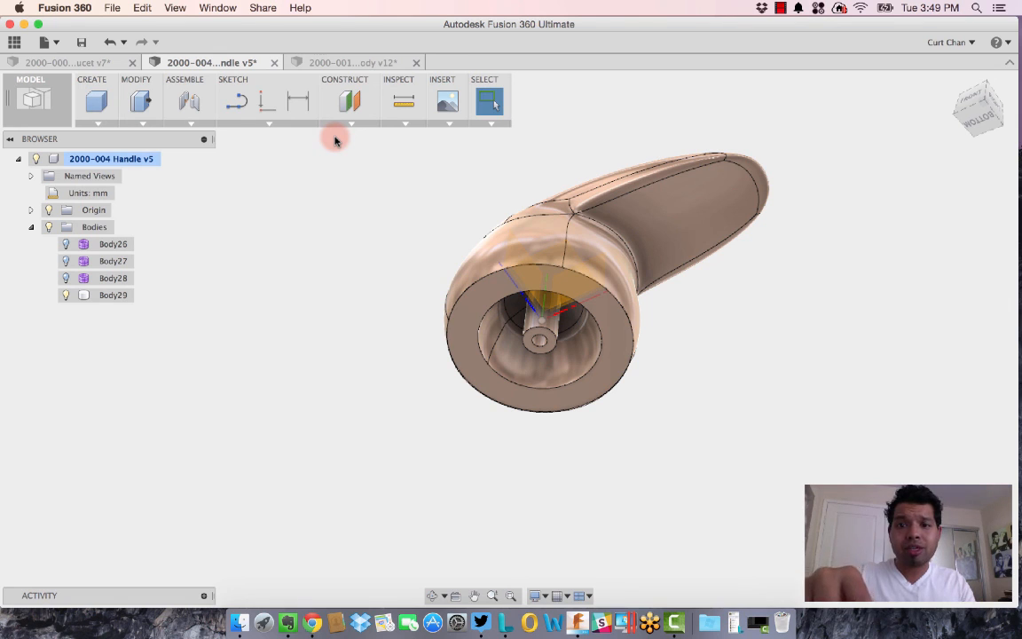
{"action": "middle_click_drag", "start_coordinate": [335, 140], "coordinate": [351, 458], "text": "shift"}
{"action": "left_click", "coordinate": [987, 104]}
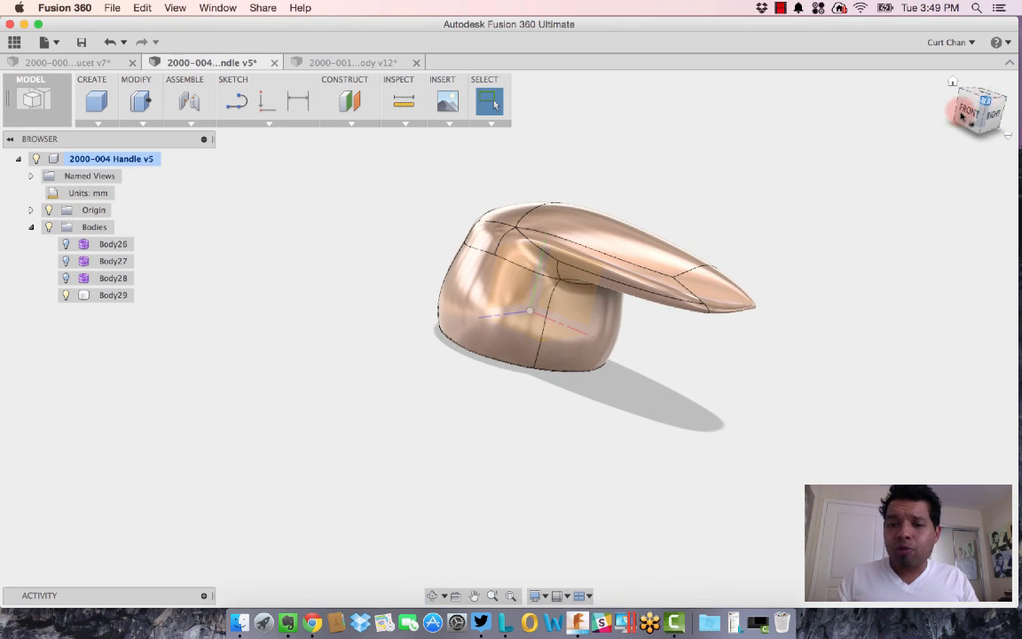
{"action": "left_click", "coordinate": [523, 222]}
{"action": "scroll", "coordinate": [522, 221], "scroll_direction": "up", "scroll_amount": 2}
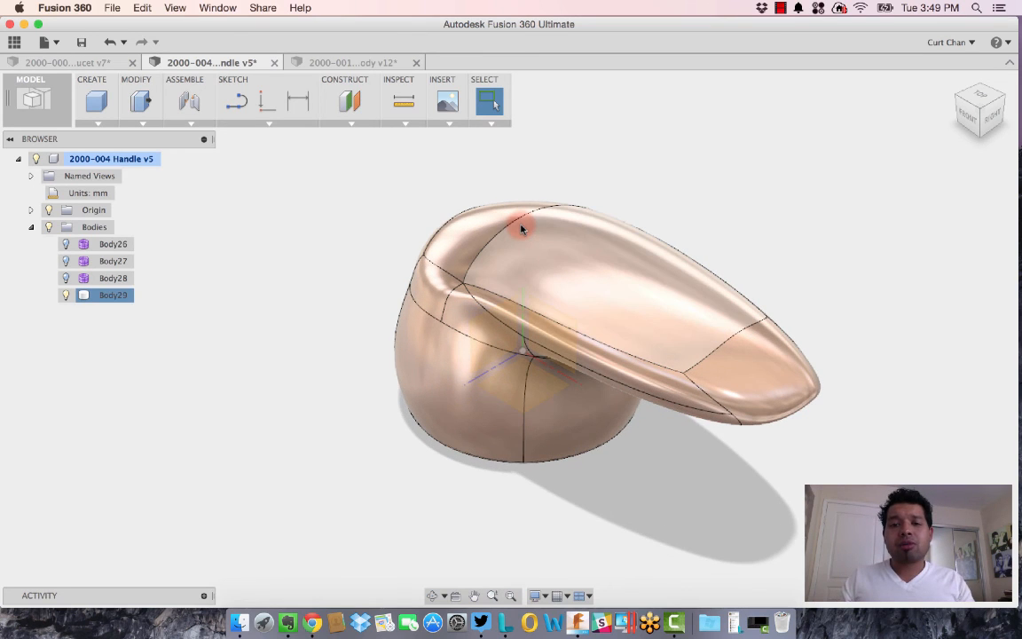